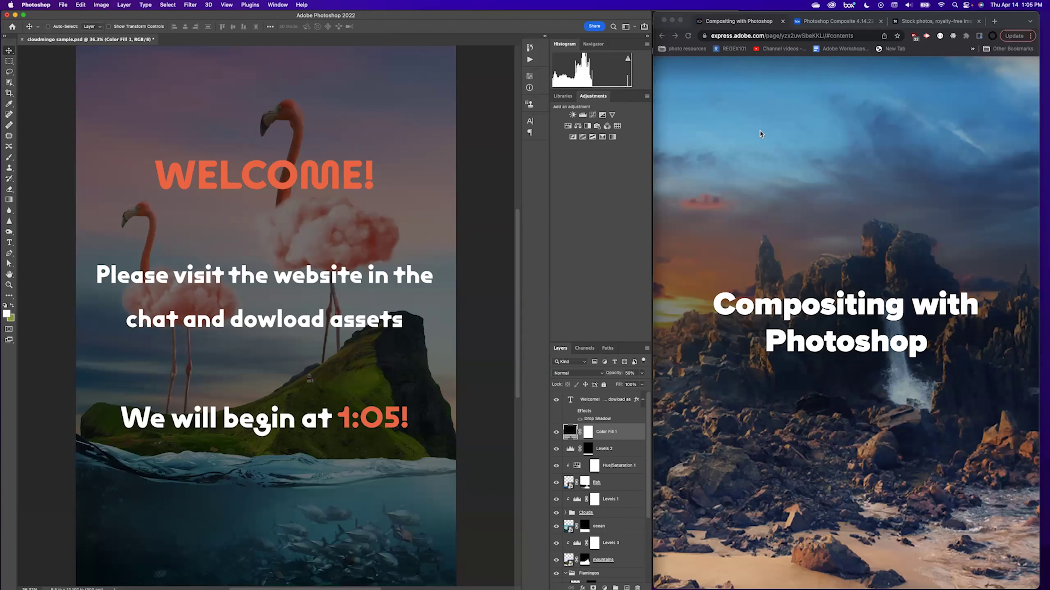
- Reposition the browser window beside the composite and view the Welcome section of the compositing workshop page
{"action": "left_click", "coordinate": [1011, 23]}
{"action": "left_click_drag", "start_coordinate": [1010, 22], "coordinate": [737, 24]}
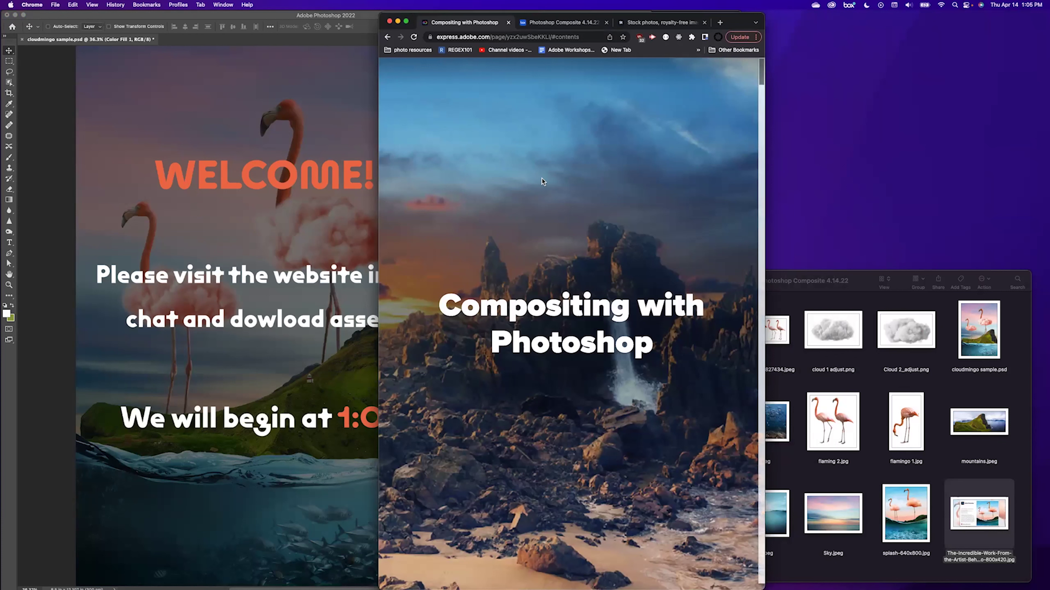
{"action": "scroll", "coordinate": [584, 345], "scroll_direction": "down", "scroll_amount": 10}
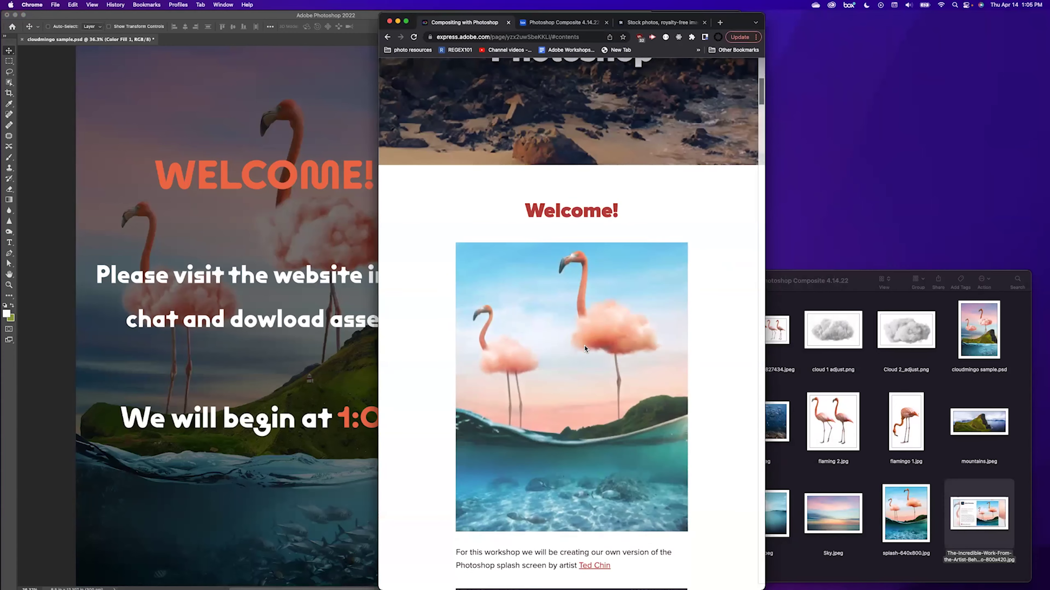
{"action": "scroll", "coordinate": [584, 347], "scroll_direction": "down", "scroll_amount": 2}
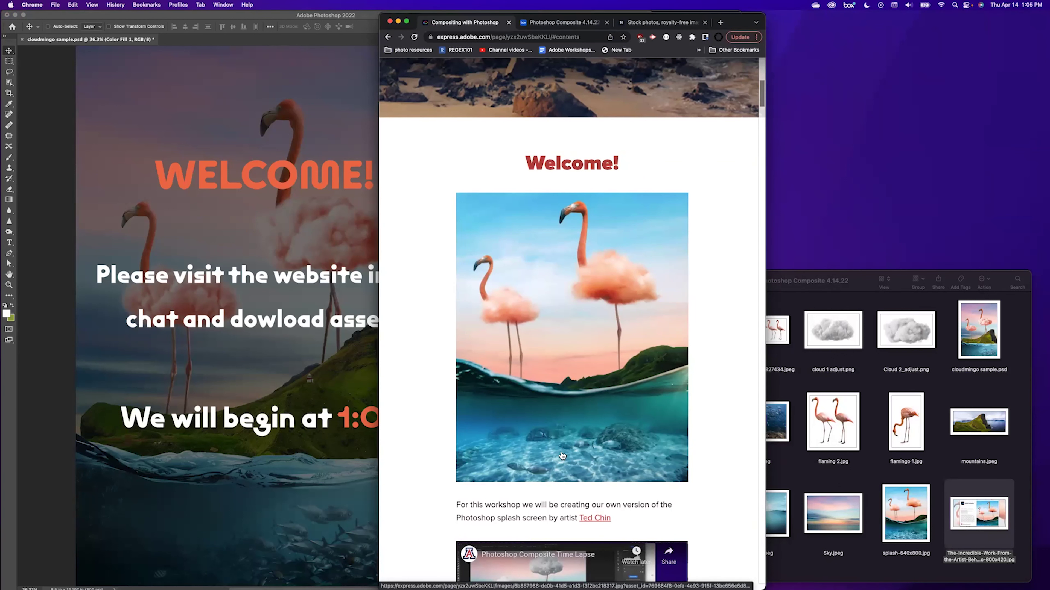
{"action": "left_click_drag", "start_coordinate": [730, 23], "coordinate": [893, 23]}
{"action": "scroll", "coordinate": [802, 343], "scroll_direction": "down", "scroll_amount": 1}
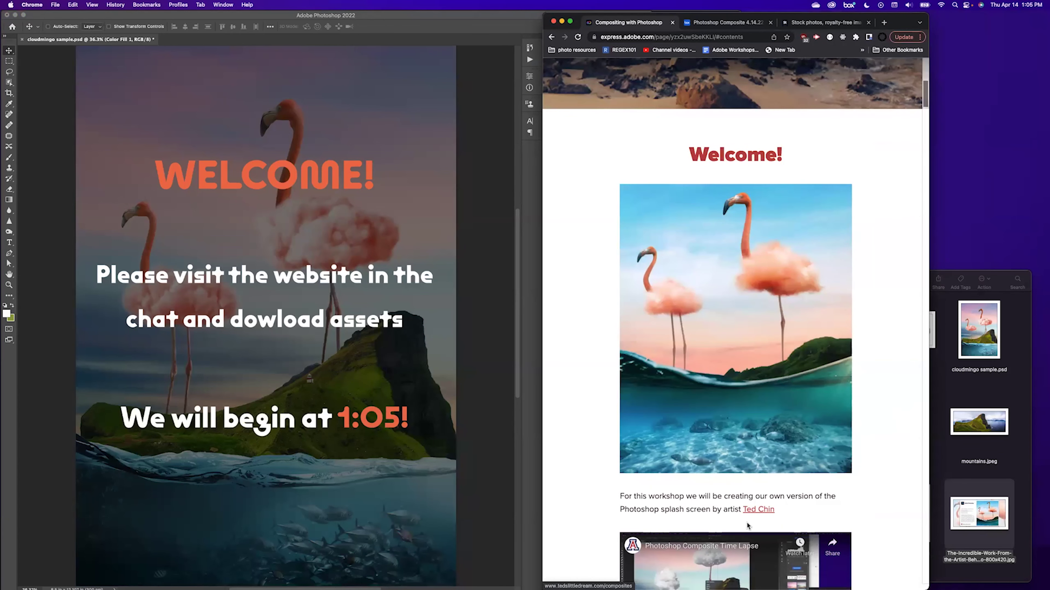
- Open the splash-screen artist's linked website and browse the gallery of composites
{"action": "left_click", "coordinate": [757, 511]}
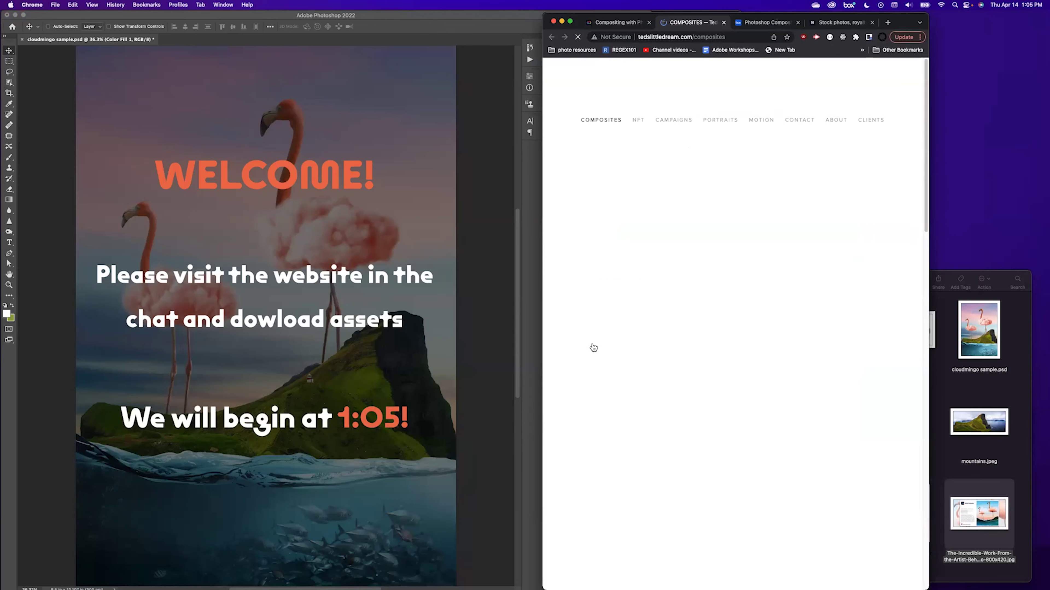
{"action": "scroll", "coordinate": [784, 262], "scroll_direction": "down", "scroll_amount": 10}
{"action": "scroll", "coordinate": [784, 263], "scroll_direction": "down", "scroll_amount": 10}
{"action": "scroll", "coordinate": [784, 263], "scroll_direction": "down", "scroll_amount": 4}
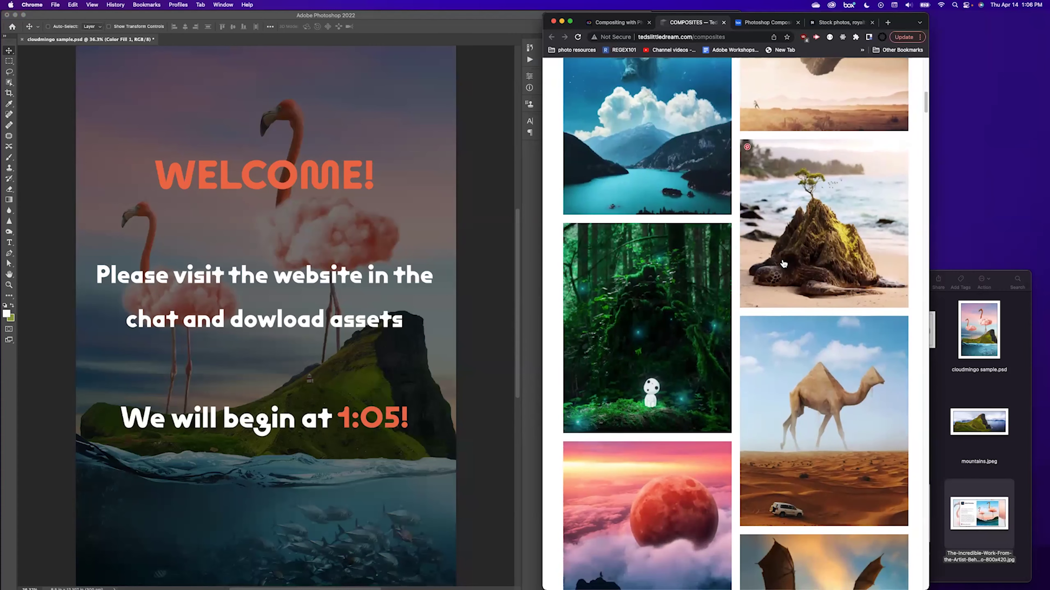
{"action": "scroll", "coordinate": [783, 264], "scroll_direction": "down", "scroll_amount": 5}
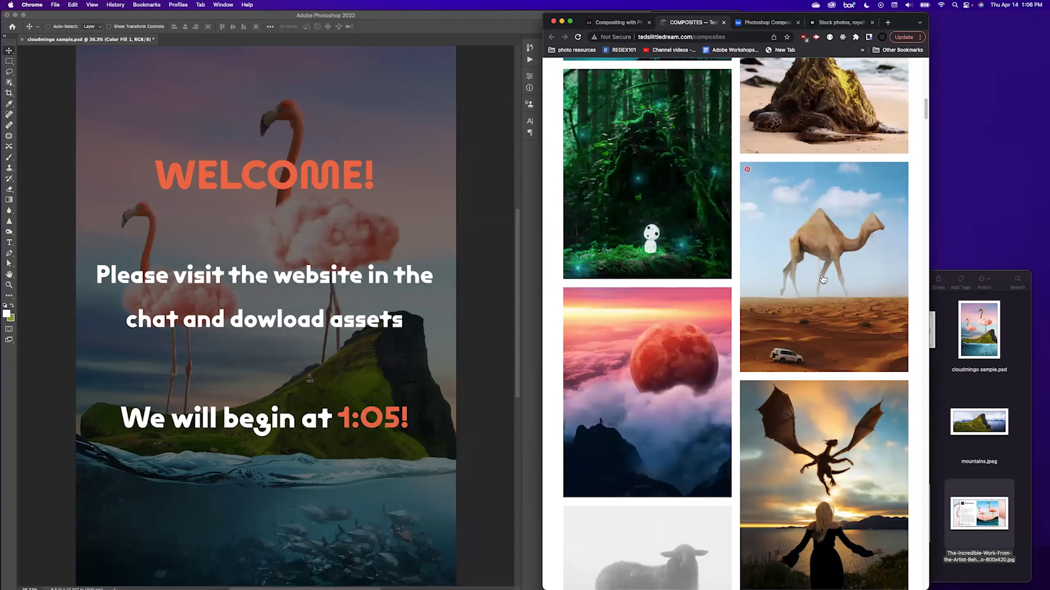
{"action": "scroll", "coordinate": [827, 285], "scroll_direction": "down", "scroll_amount": 7}
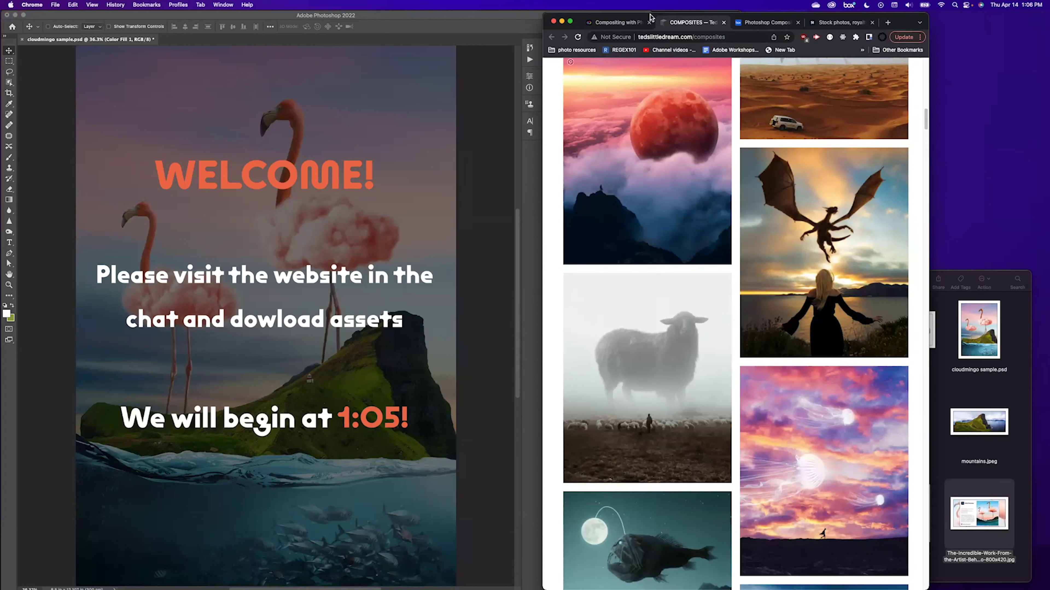
- Return to the workshop page, and in Photoshop hide the Color Fill 1 layer and the welcome text layer
{"action": "left_click", "coordinate": [622, 23]}
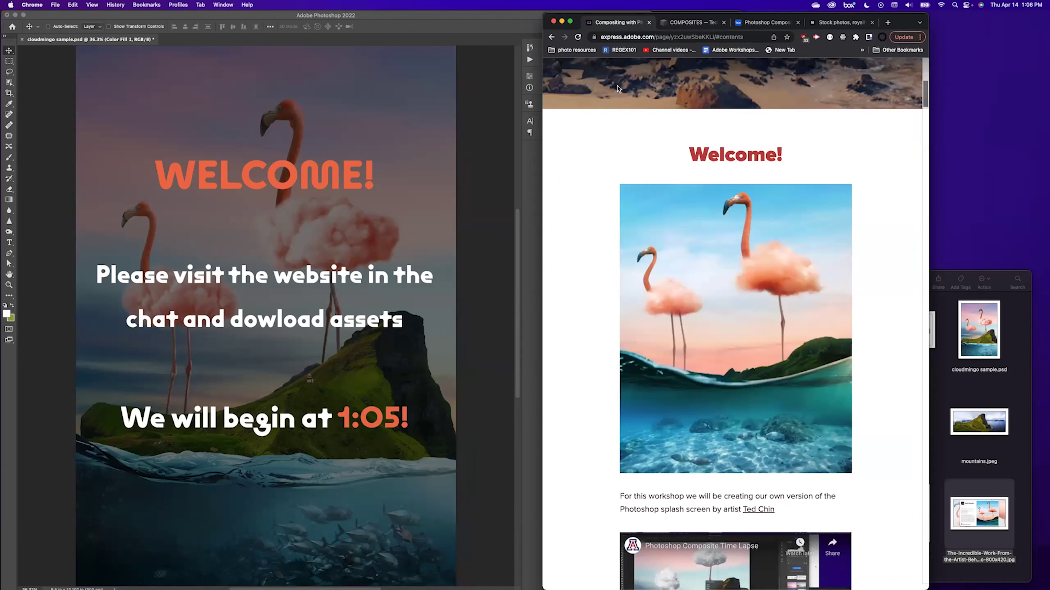
{"action": "left_click", "coordinate": [421, 185]}
{"action": "left_click", "coordinate": [556, 431]}
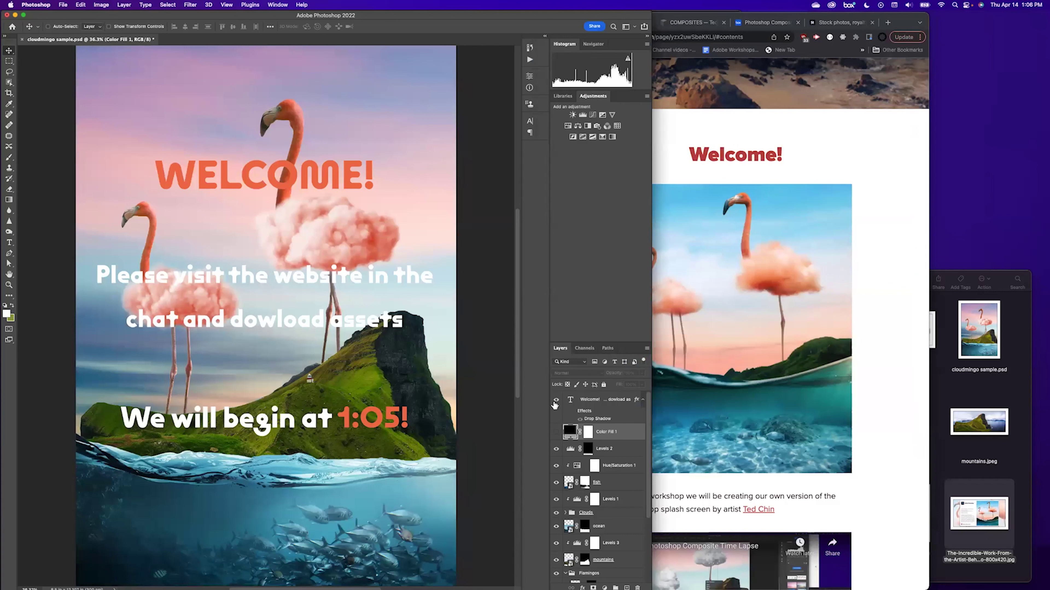
{"action": "left_click", "coordinate": [556, 399]}
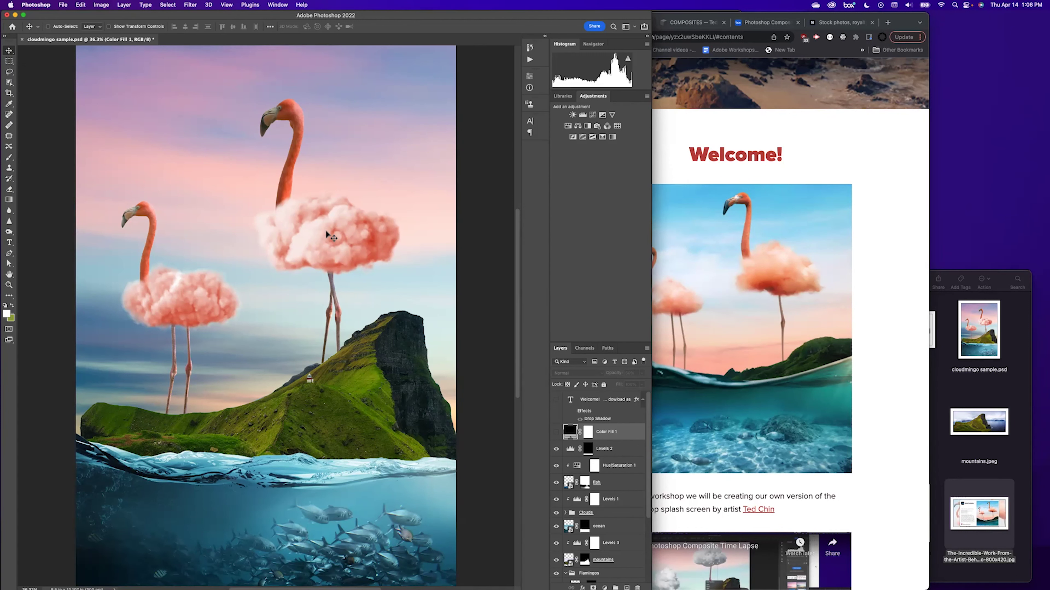
- Switch to Chrome and review the licensed cloud, sky, flamingo, ocean and mountain images in the Adobe Stock library
{"action": "left_click", "coordinate": [830, 146]}
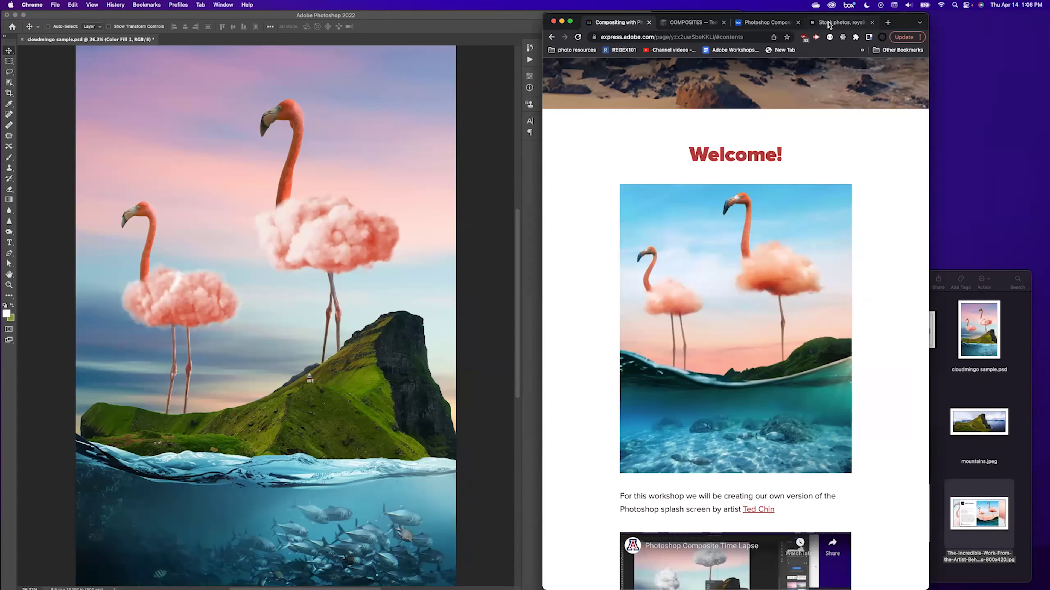
{"action": "left_click", "coordinate": [830, 23]}
{"action": "scroll", "coordinate": [779, 207], "scroll_direction": "down", "scroll_amount": 2}
{"action": "scroll", "coordinate": [780, 254], "scroll_direction": "down", "scroll_amount": 3}
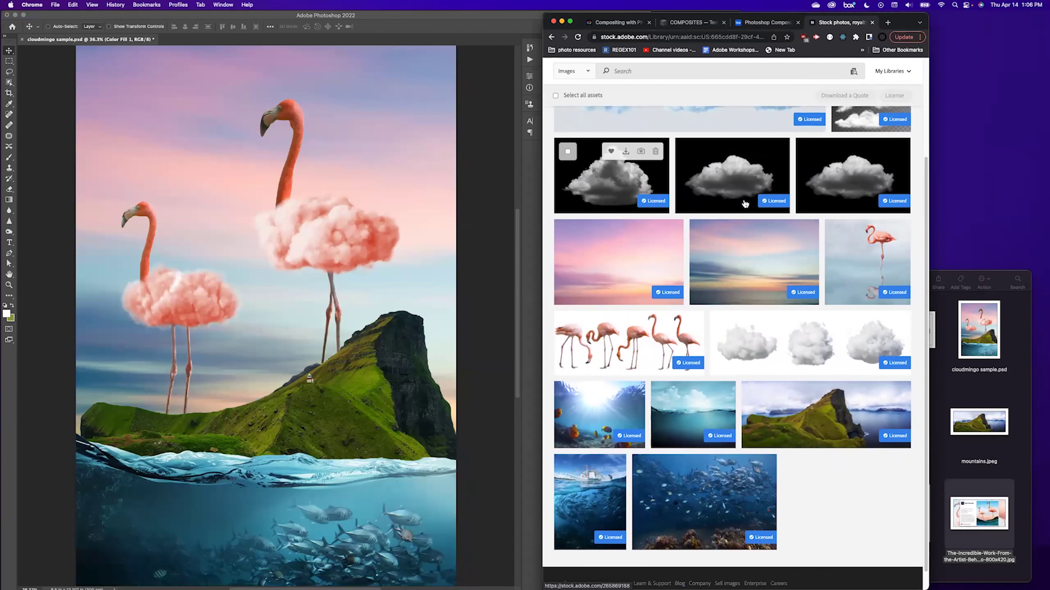
{"action": "mouse_move", "coordinate": [657, 323]}
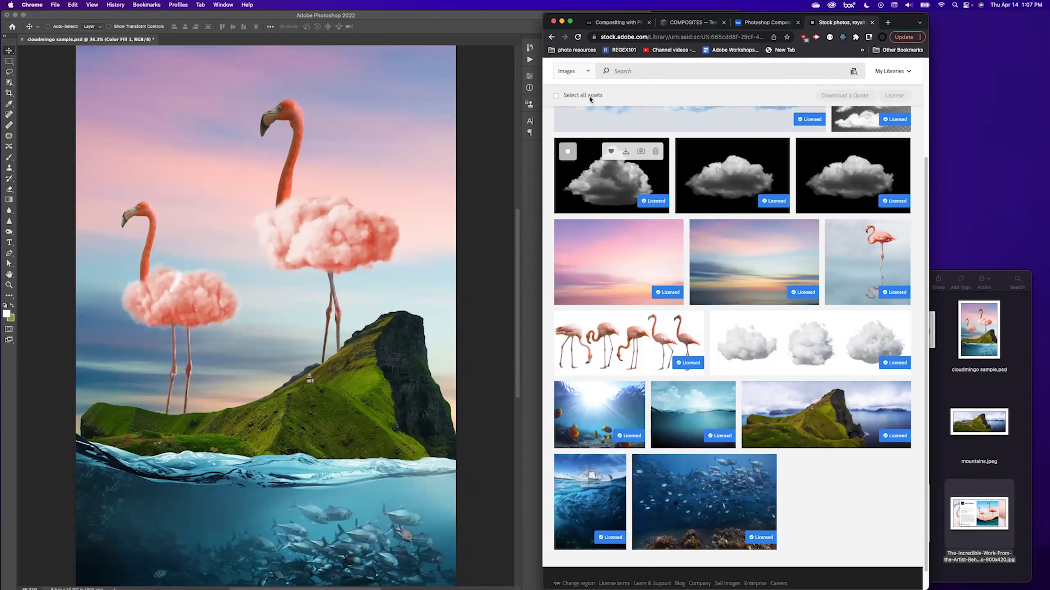
{"action": "scroll", "coordinate": [825, 369], "scroll_direction": "down", "scroll_amount": 1}
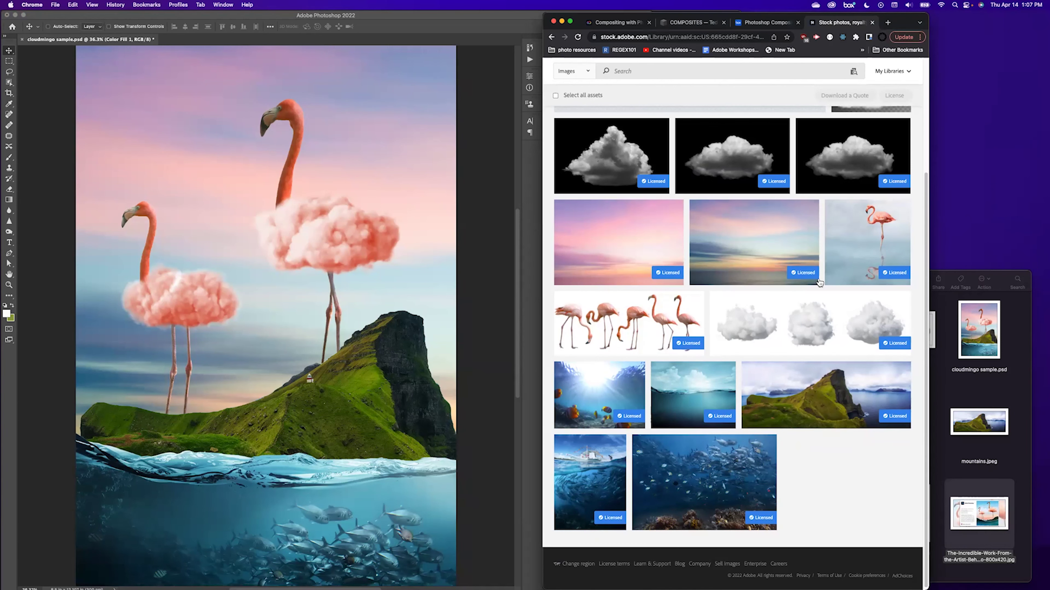
- Watch the Photoshop Composite Time Lapse video on the workshop page in a widened browser window and close the player
{"action": "left_click", "coordinate": [639, 23]}
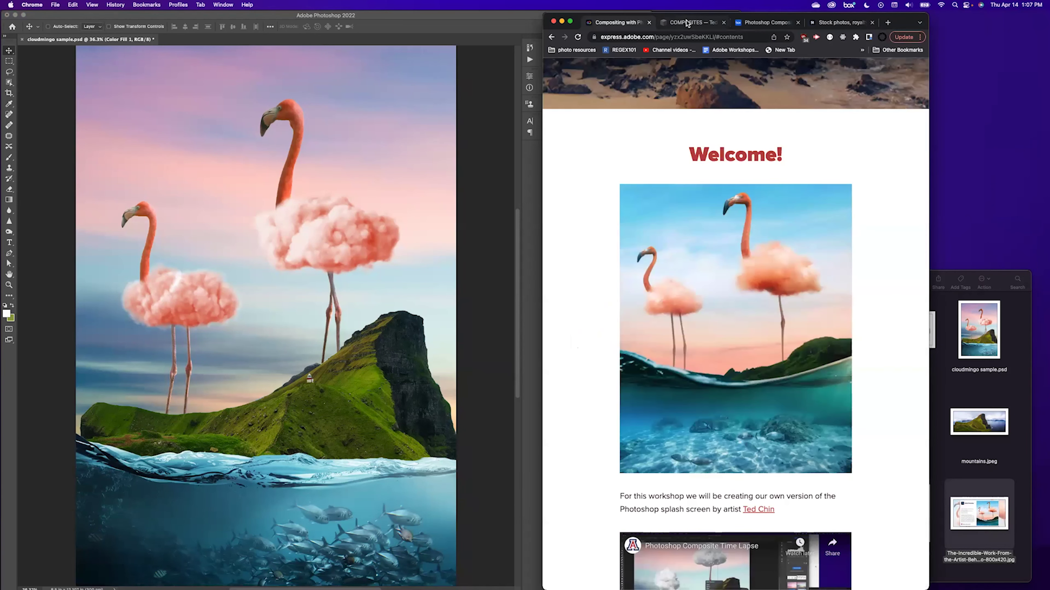
{"action": "scroll", "coordinate": [716, 318], "scroll_direction": "down", "scroll_amount": 1}
{"action": "scroll", "coordinate": [716, 318], "scroll_direction": "down", "scroll_amount": 6}
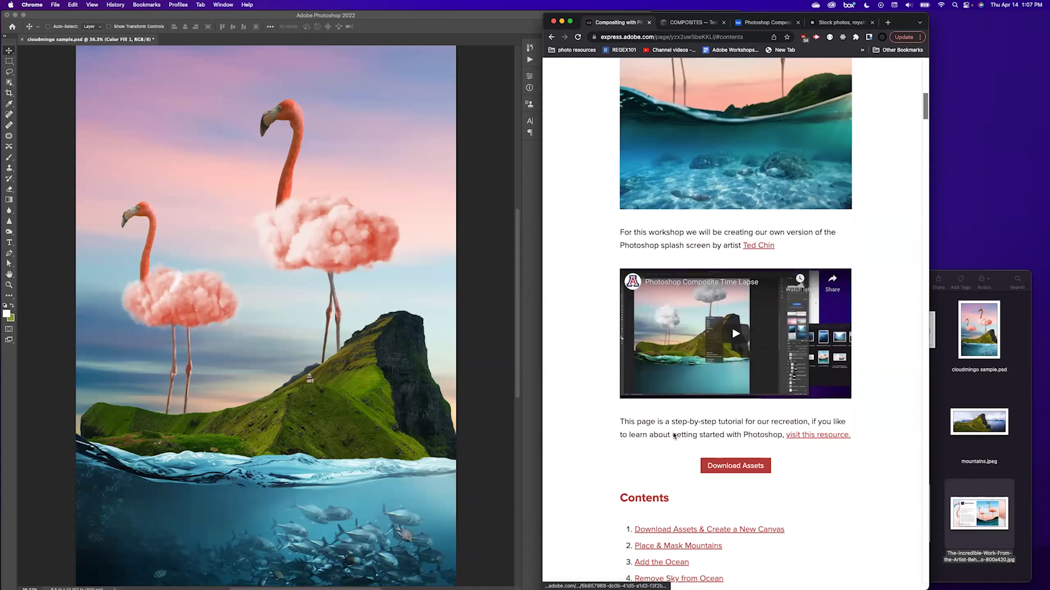
{"action": "left_click", "coordinate": [732, 334]}
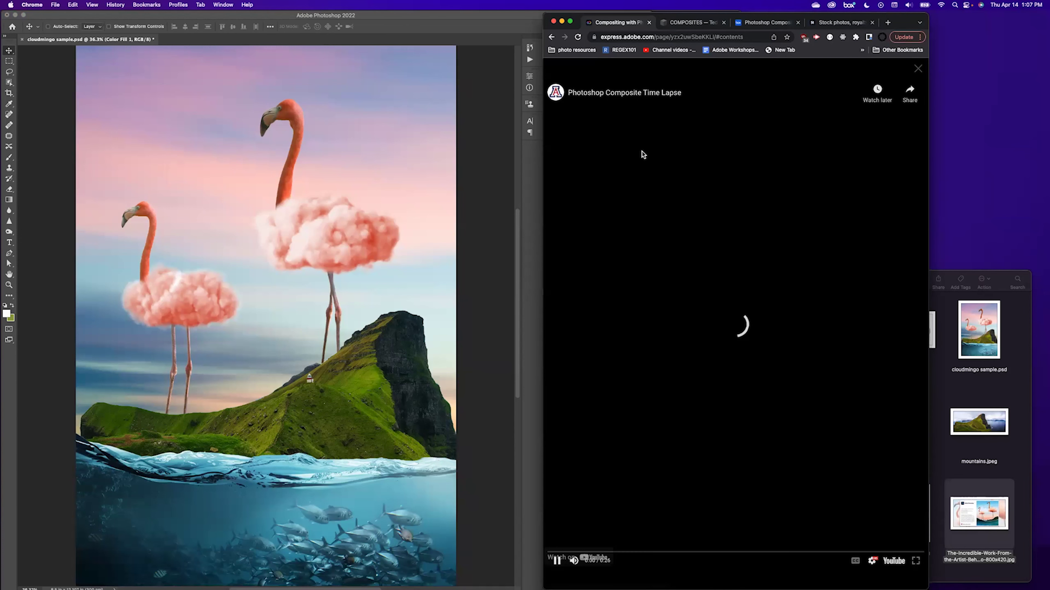
{"action": "left_click_drag", "start_coordinate": [547, 16], "coordinate": [84, 14]}
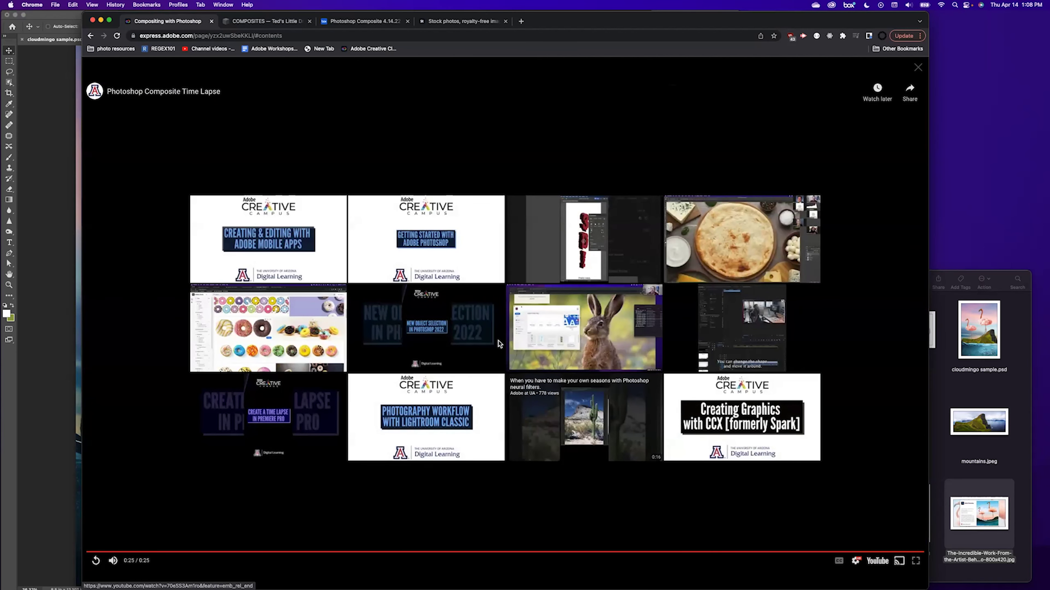
{"action": "left_click", "coordinate": [918, 67]}
- Review the tutorial instructions from creating a new canvas to adding the ocean, and view the shared Box folder of assets
{"action": "scroll", "coordinate": [216, 365], "scroll_direction": "down", "scroll_amount": 10}
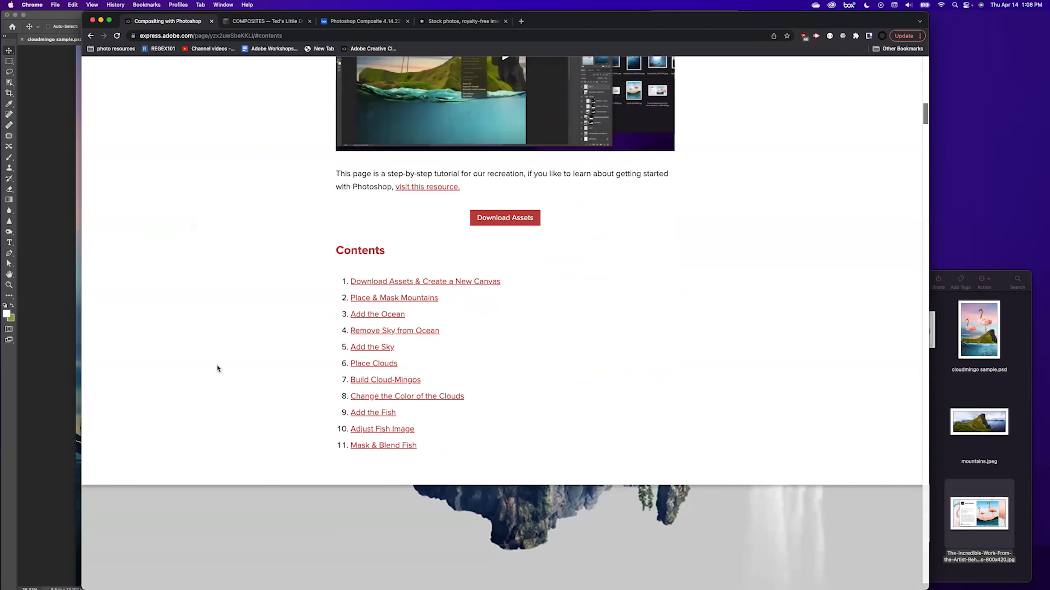
{"action": "left_click", "coordinate": [377, 283]}
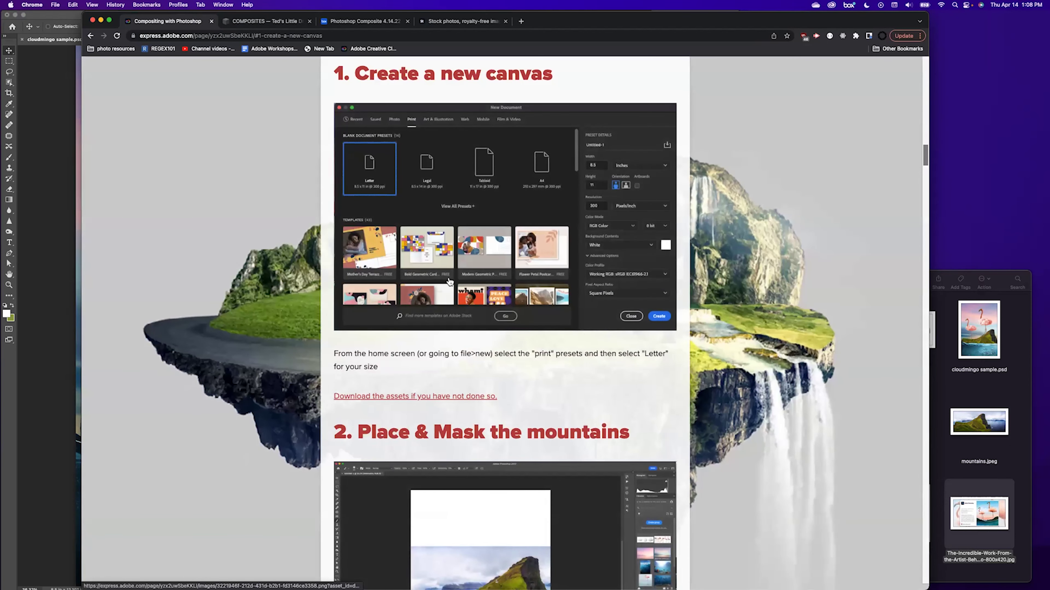
{"action": "scroll", "coordinate": [517, 292], "scroll_direction": "down", "scroll_amount": 6}
{"action": "scroll", "coordinate": [517, 292], "scroll_direction": "down", "scroll_amount": 12}
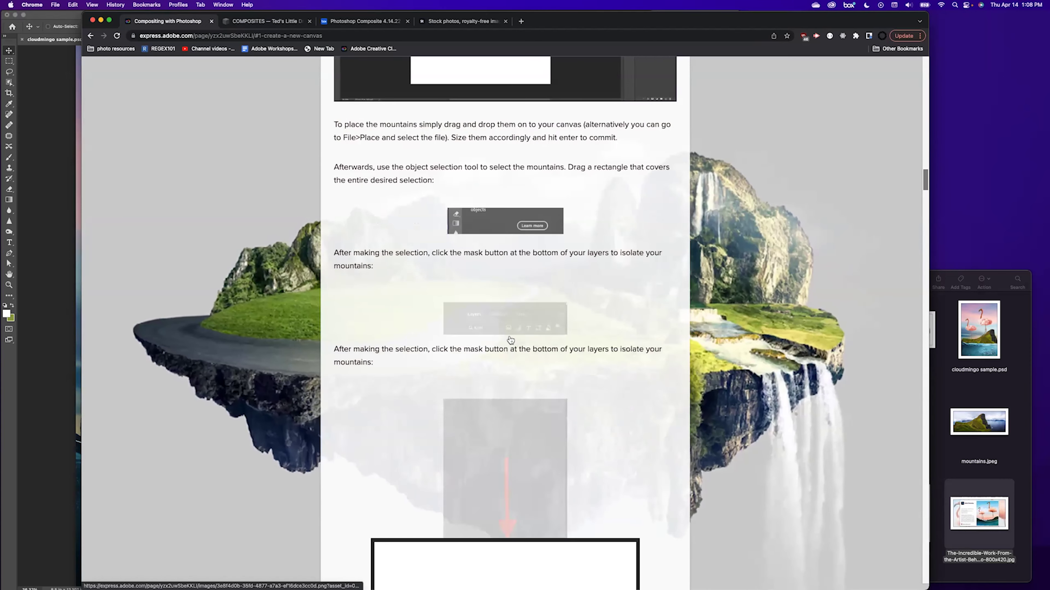
{"action": "scroll", "coordinate": [557, 364], "scroll_direction": "down", "scroll_amount": 10}
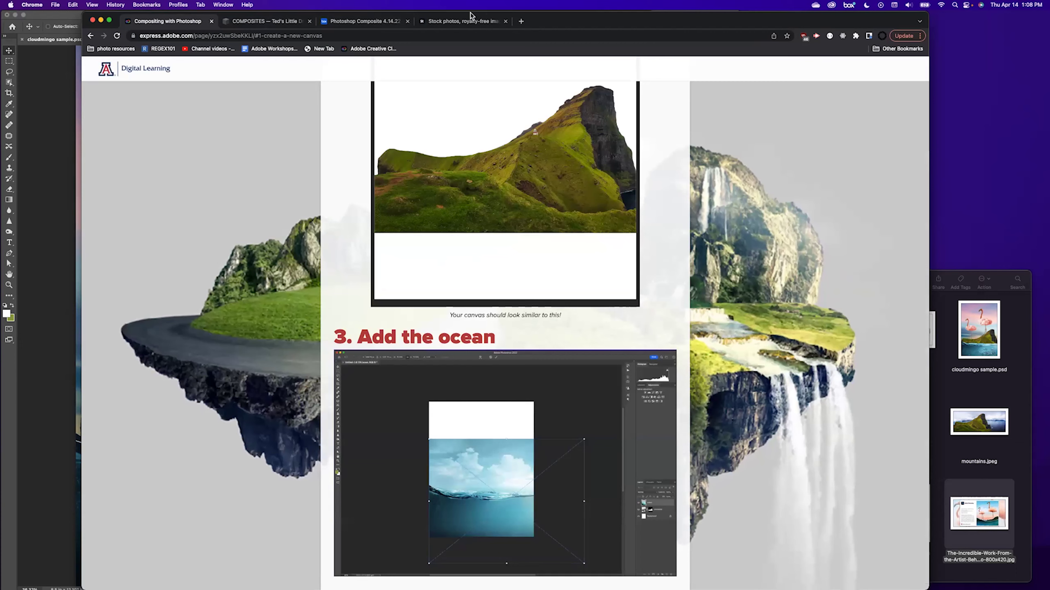
{"action": "left_click", "coordinate": [350, 23]}
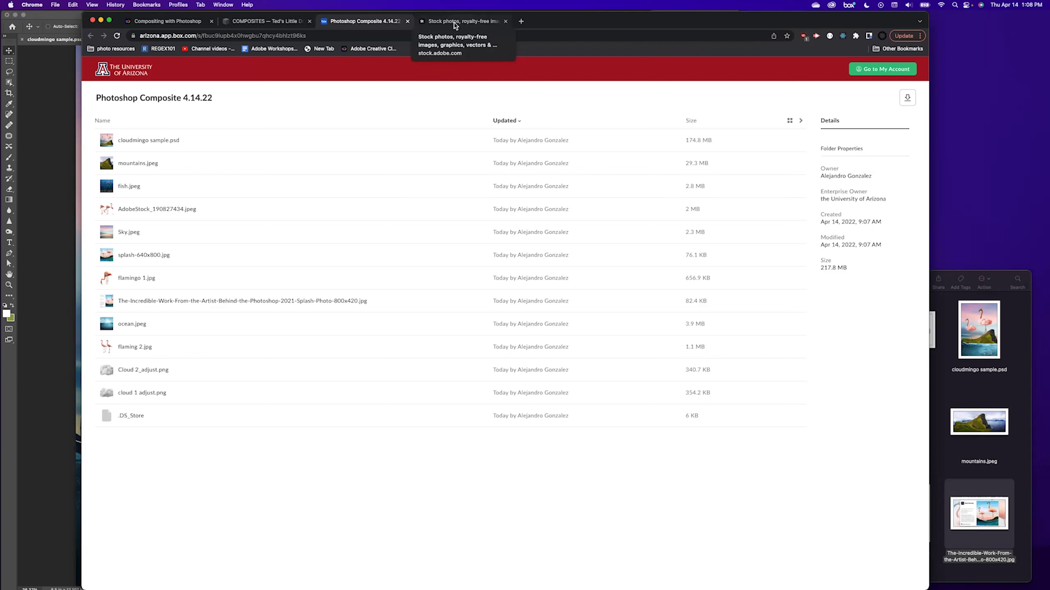
- Close the browser window, switch to Photoshop and expand its window to fill the screen
{"action": "left_click", "coordinate": [92, 20]}
{"action": "left_click", "coordinate": [61, 142]}
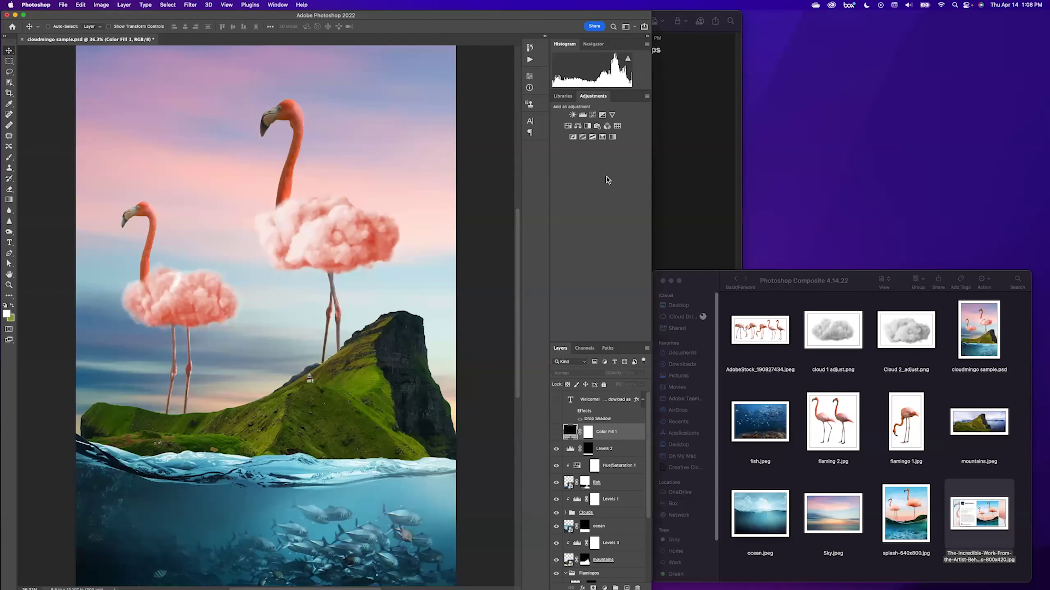
{"action": "left_click", "coordinate": [24, 14]}
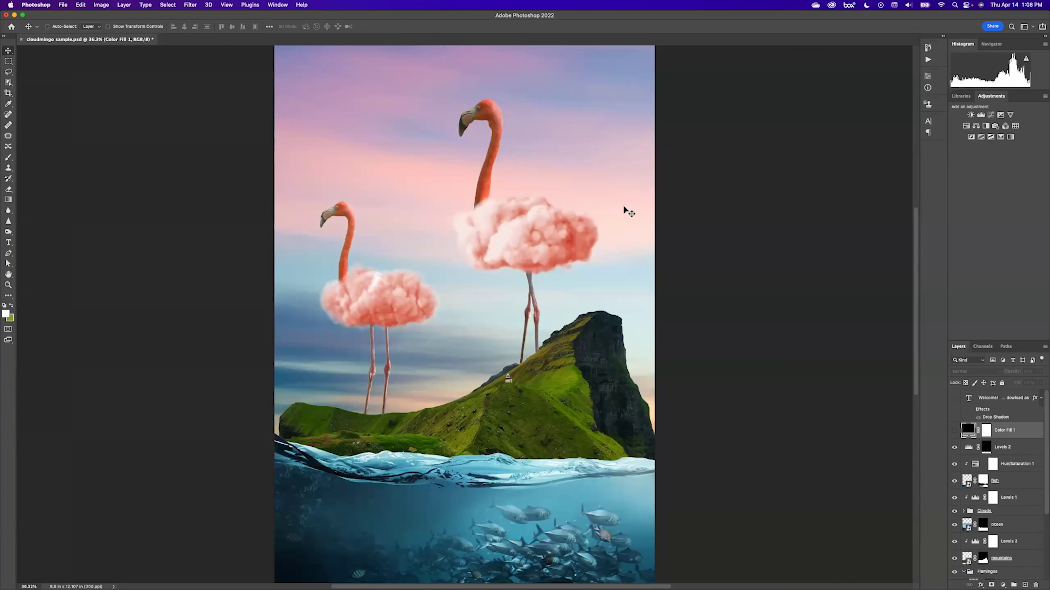
- Hide the Sky and Background layers and the Clouds group in the cloudmingo sample
{"action": "scroll", "coordinate": [983, 418], "scroll_direction": "down", "scroll_amount": 1}
{"action": "scroll", "coordinate": [984, 418], "scroll_direction": "down", "scroll_amount": 8}
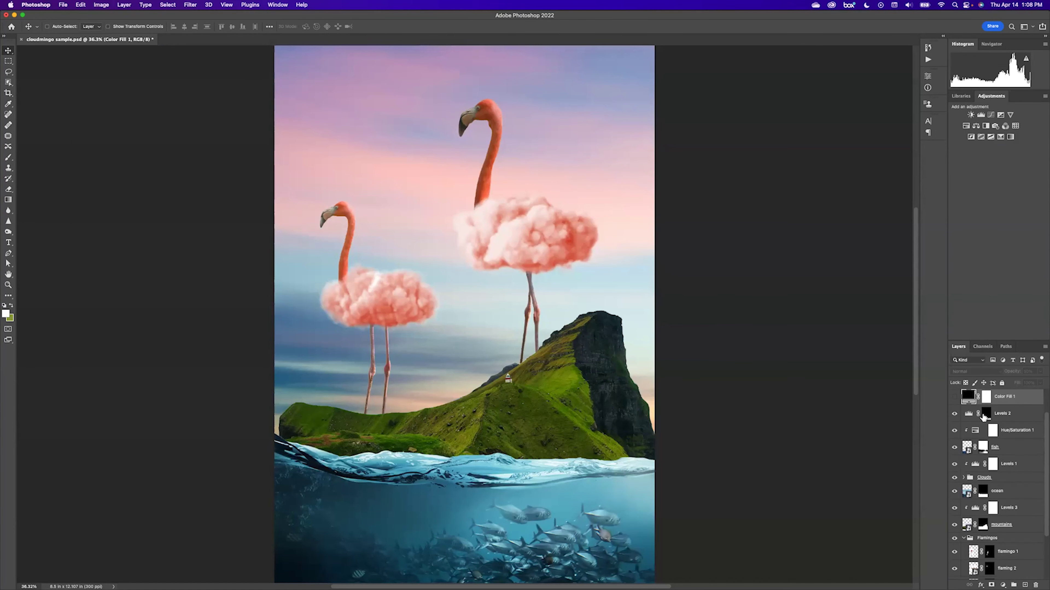
{"action": "scroll", "coordinate": [999, 479], "scroll_direction": "up", "scroll_amount": 8}
{"action": "scroll", "coordinate": [1000, 480], "scroll_direction": "down", "scroll_amount": 8}
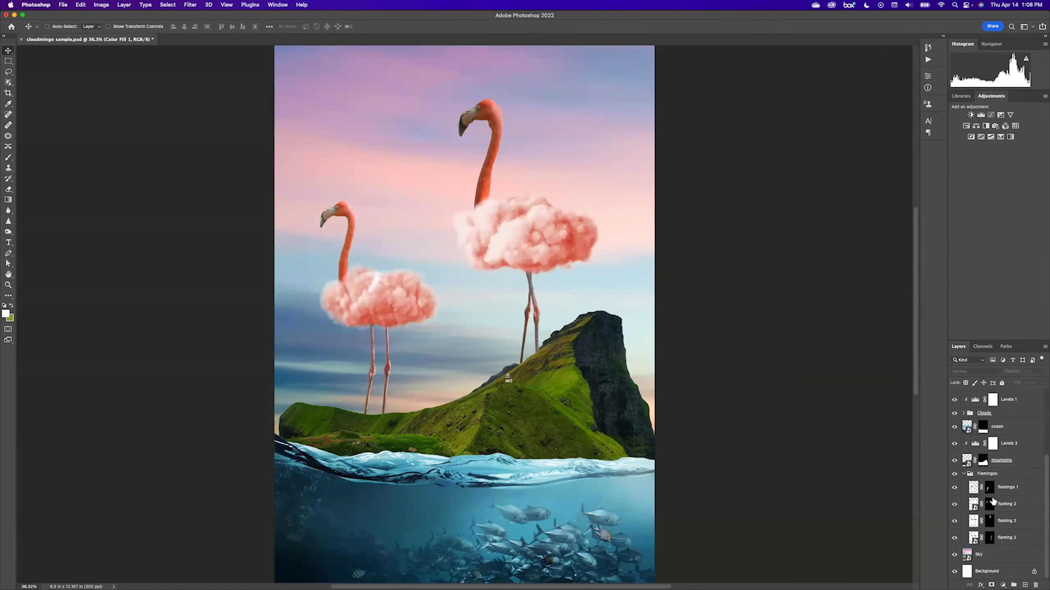
{"action": "left_click", "coordinate": [954, 555]}
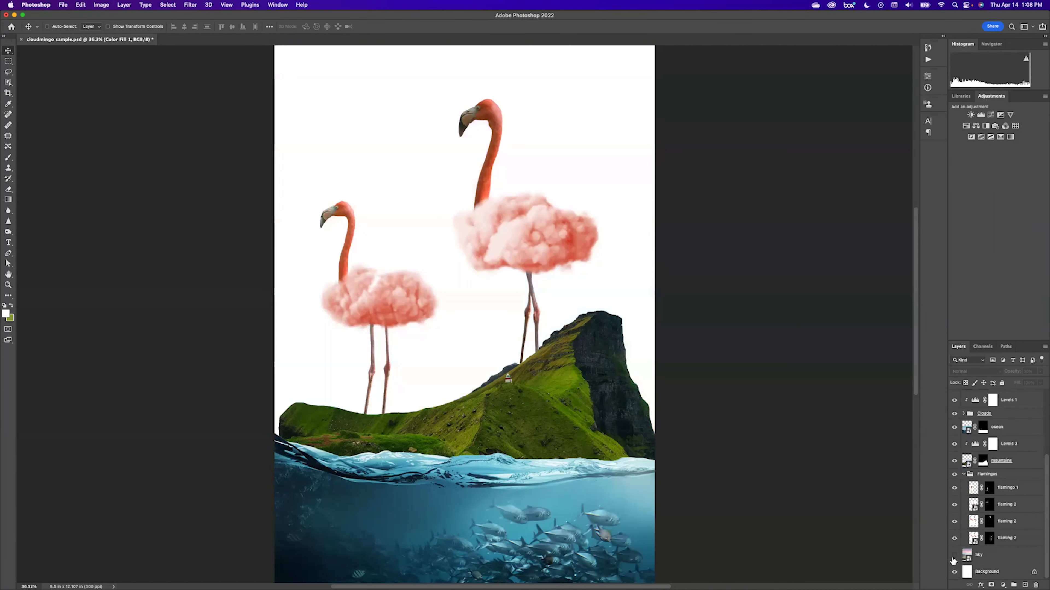
{"action": "left_click", "coordinate": [954, 572]}
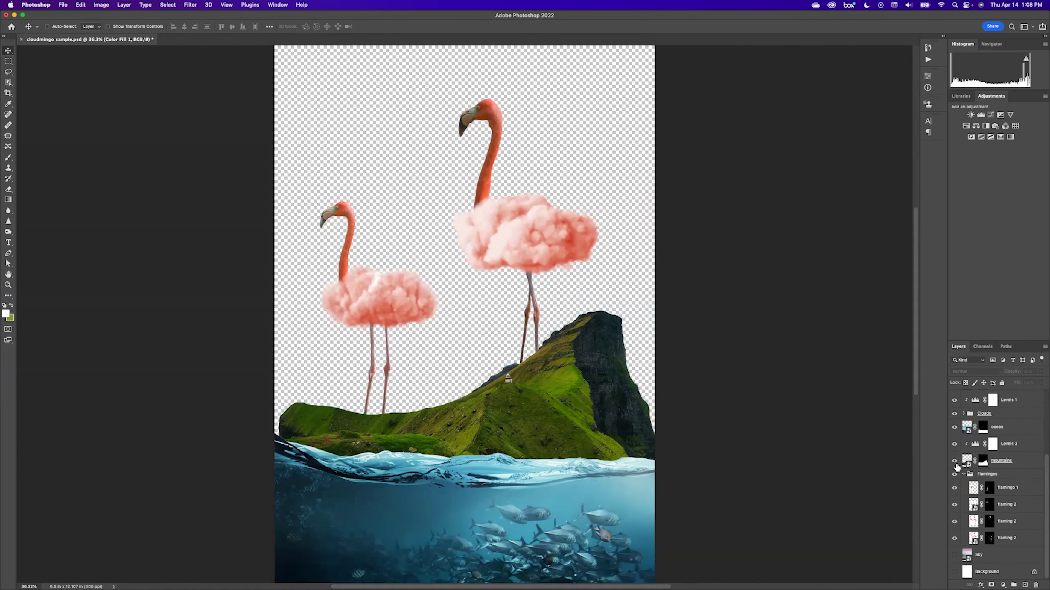
{"action": "left_click", "coordinate": [954, 414]}
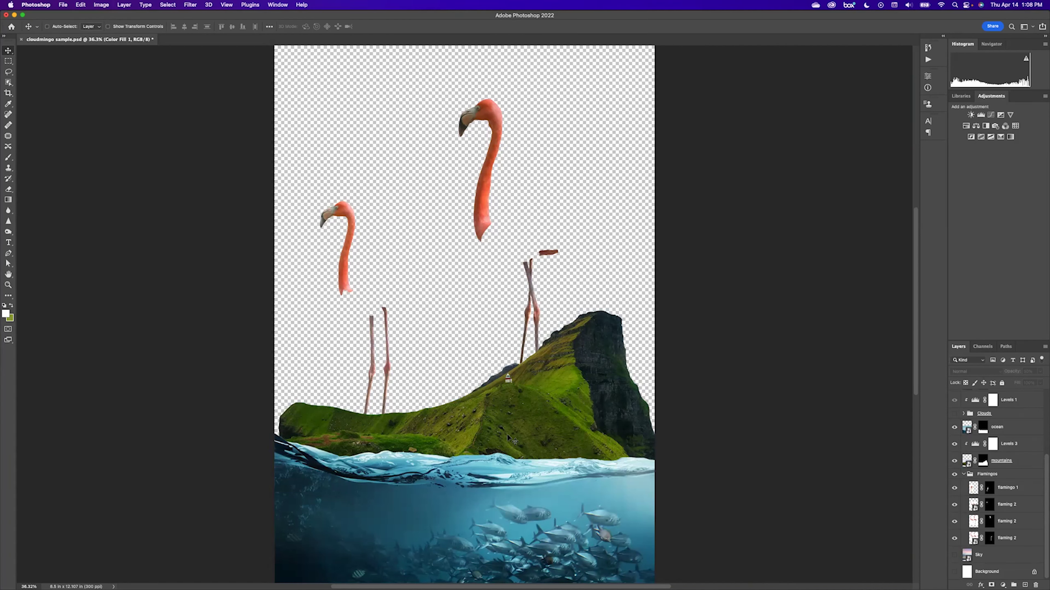
- Hide the four layers in the Flamingos group, and show the tall flamingo's legs and the Clouds group again
{"action": "left_click", "coordinate": [954, 488]}
{"action": "left_click", "coordinate": [954, 505]}
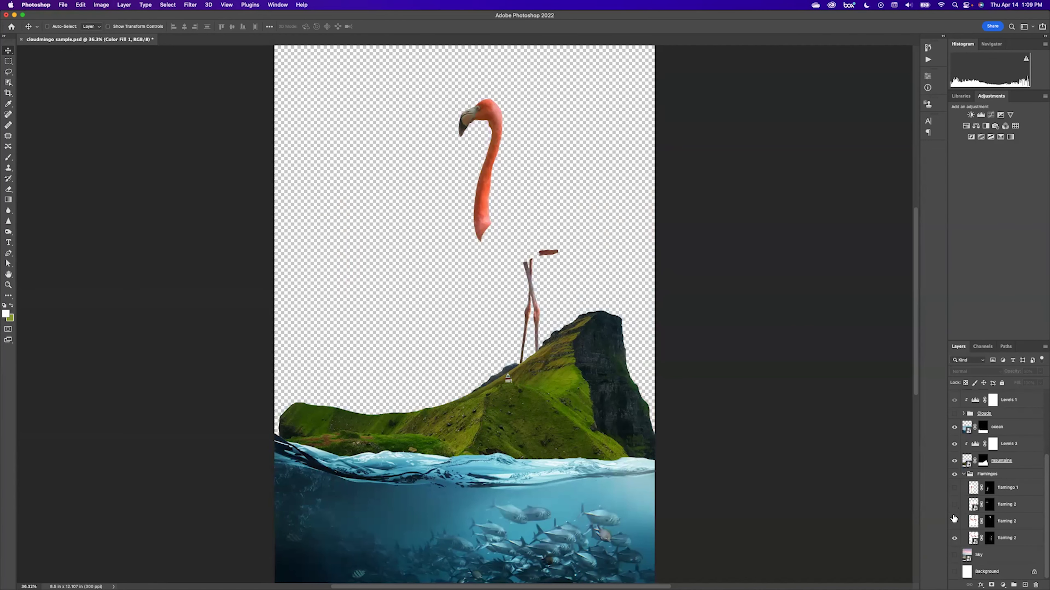
{"action": "left_click", "coordinate": [955, 522]}
{"action": "left_click", "coordinate": [954, 539]}
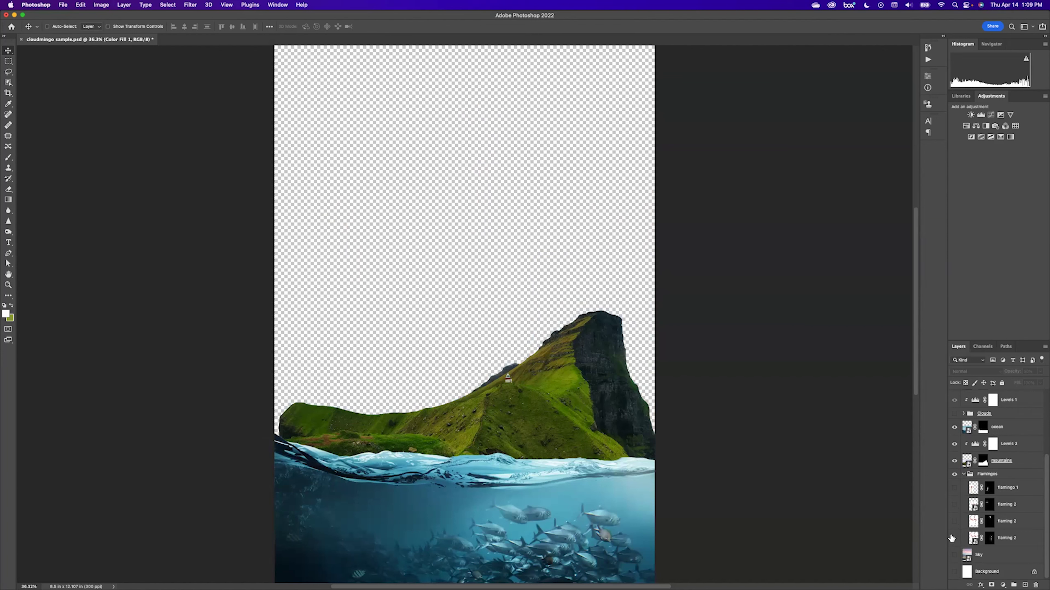
{"action": "left_click", "coordinate": [954, 538]}
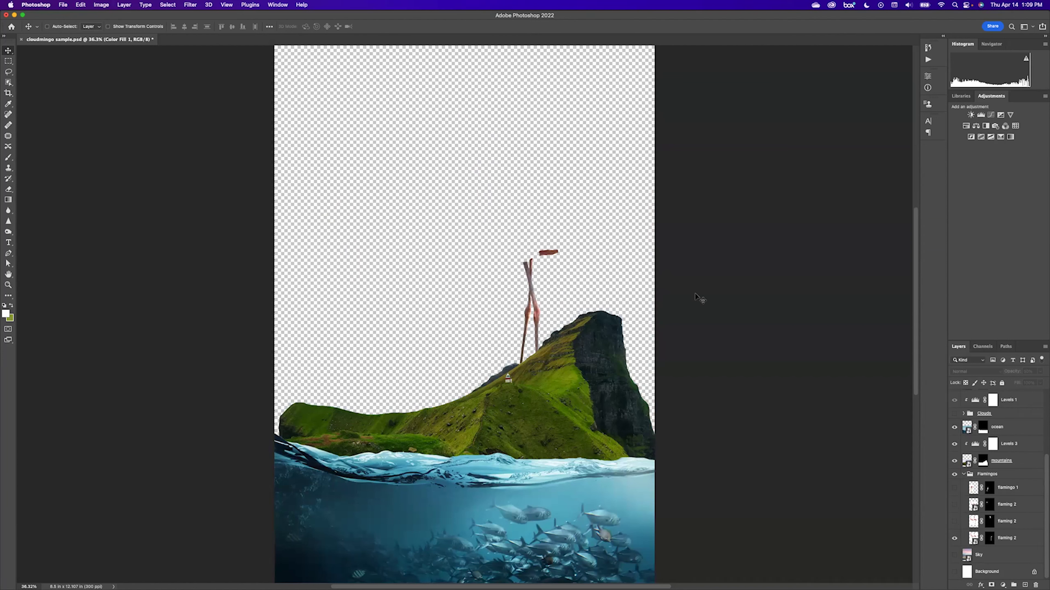
{"action": "left_click", "coordinate": [955, 414]}
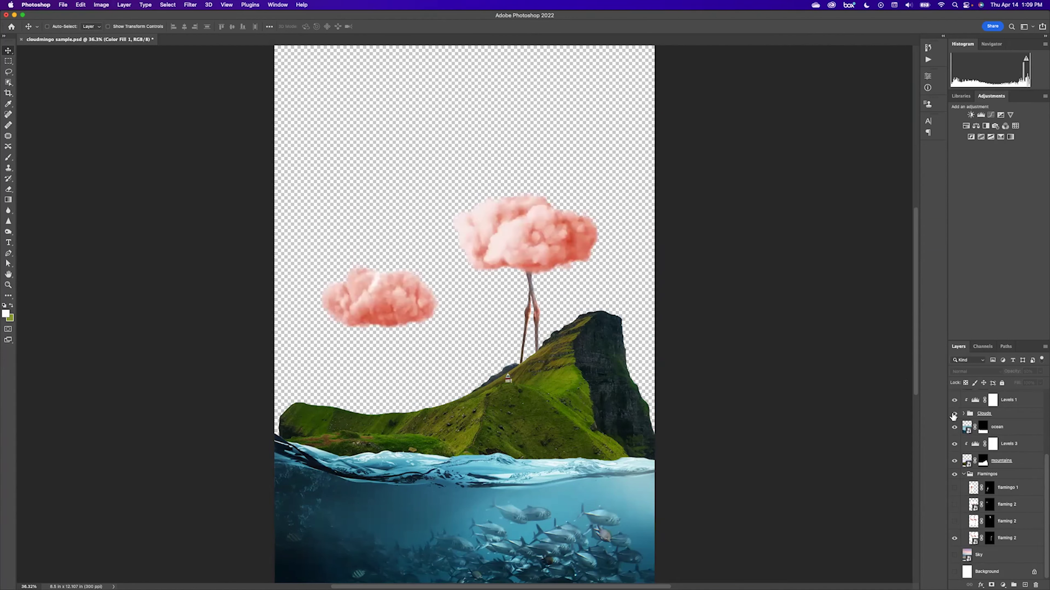
- Hide the Clouds and Flamingos groups and the mountains, ocean and fish layers in the cloudmingo sample
{"action": "left_click", "coordinate": [954, 413]}
{"action": "left_click", "coordinate": [955, 474]}
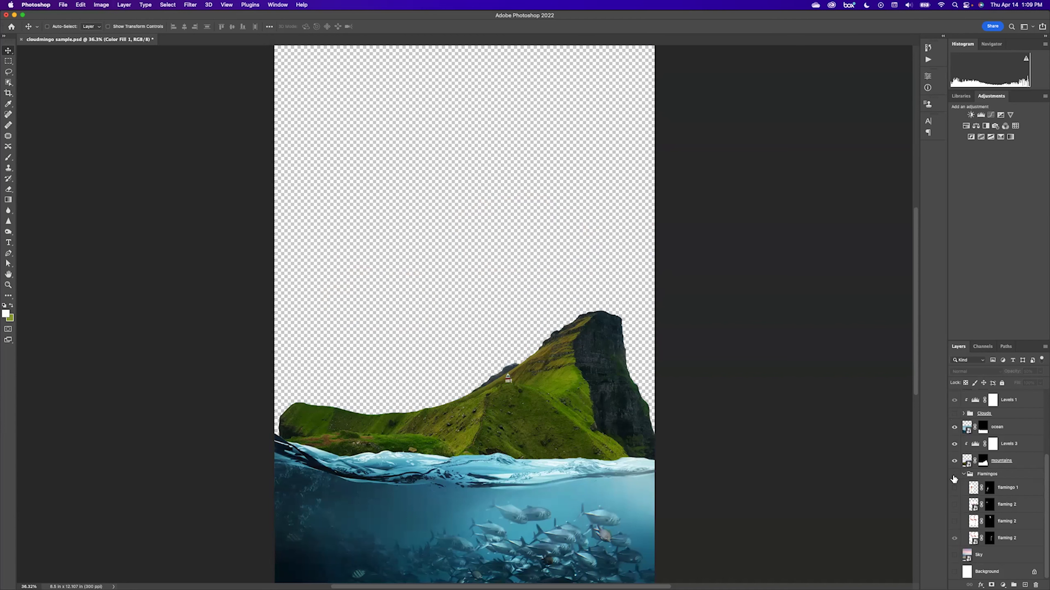
{"action": "left_click", "coordinate": [963, 474]}
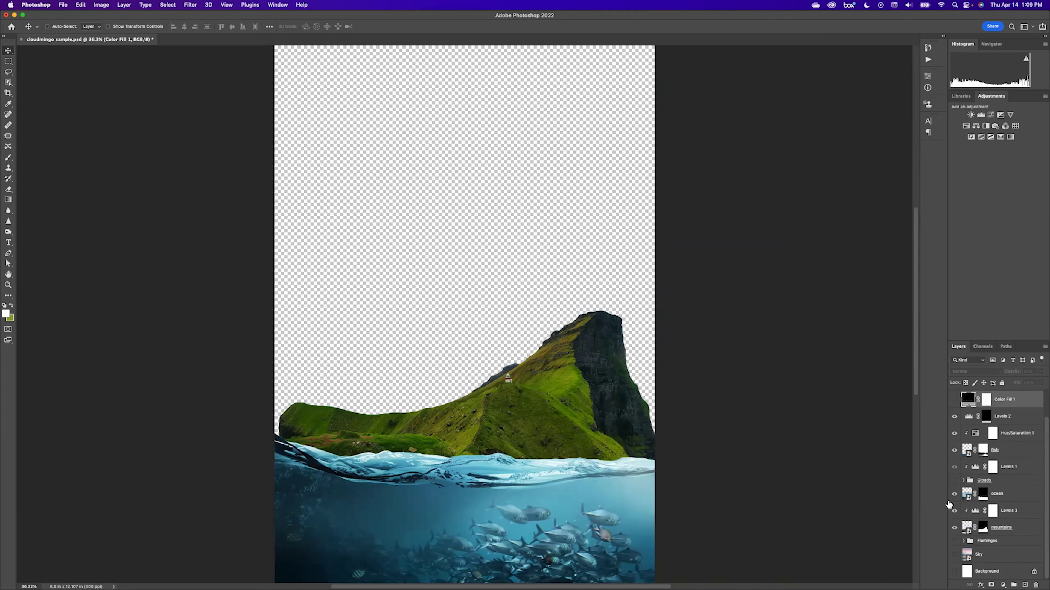
{"action": "left_click", "coordinate": [955, 529]}
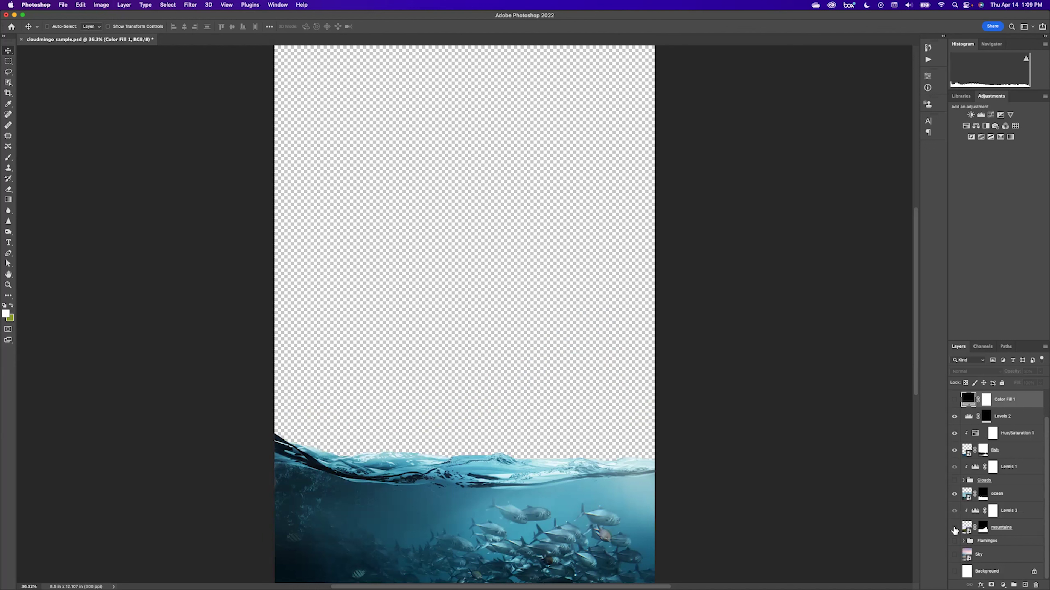
{"action": "left_click", "coordinate": [955, 529]}
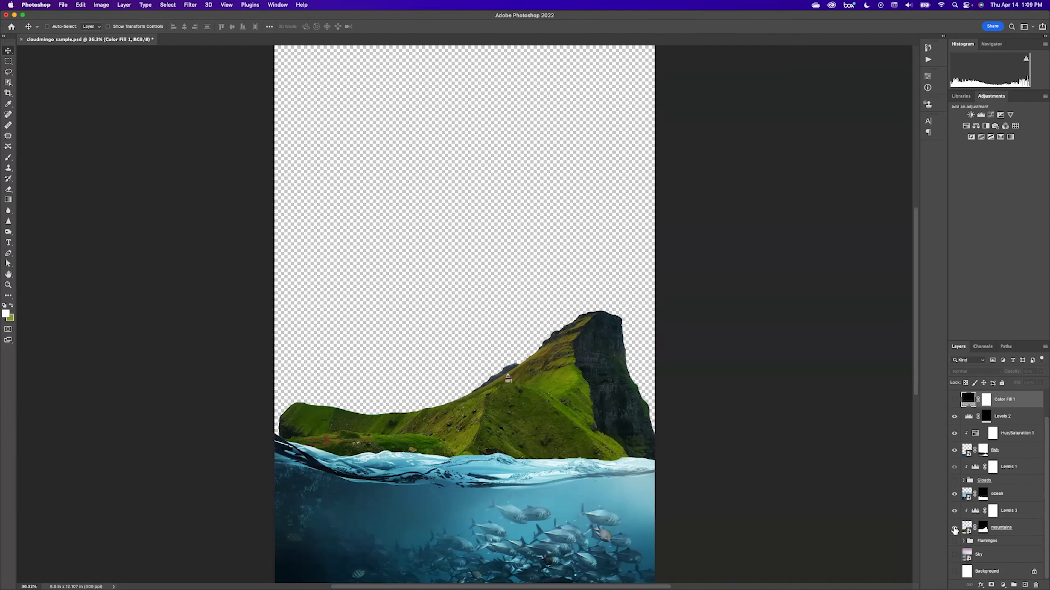
{"action": "left_click", "coordinate": [954, 530]}
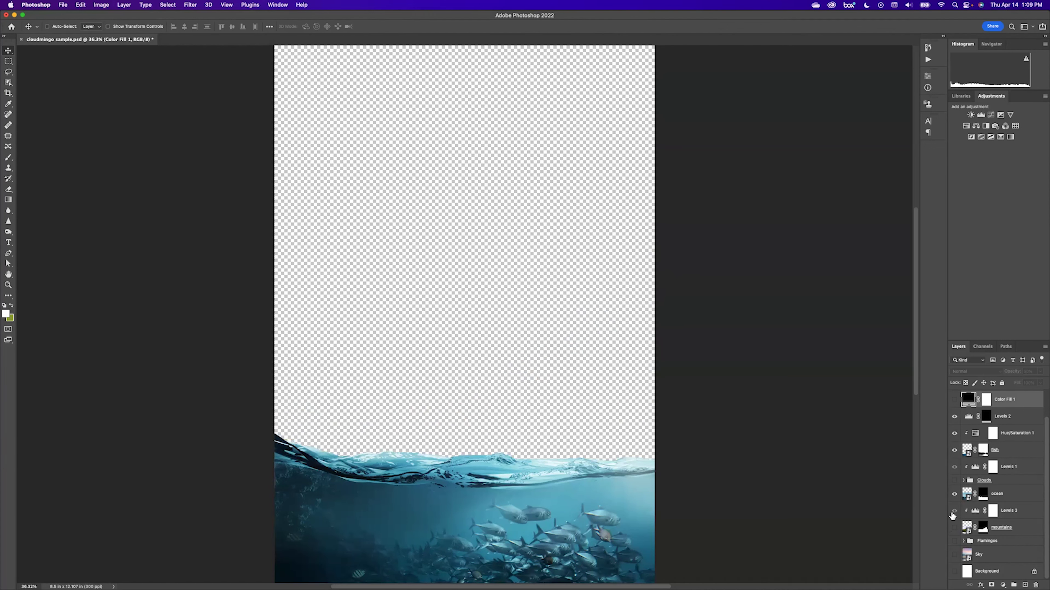
{"action": "left_click", "coordinate": [954, 496]}
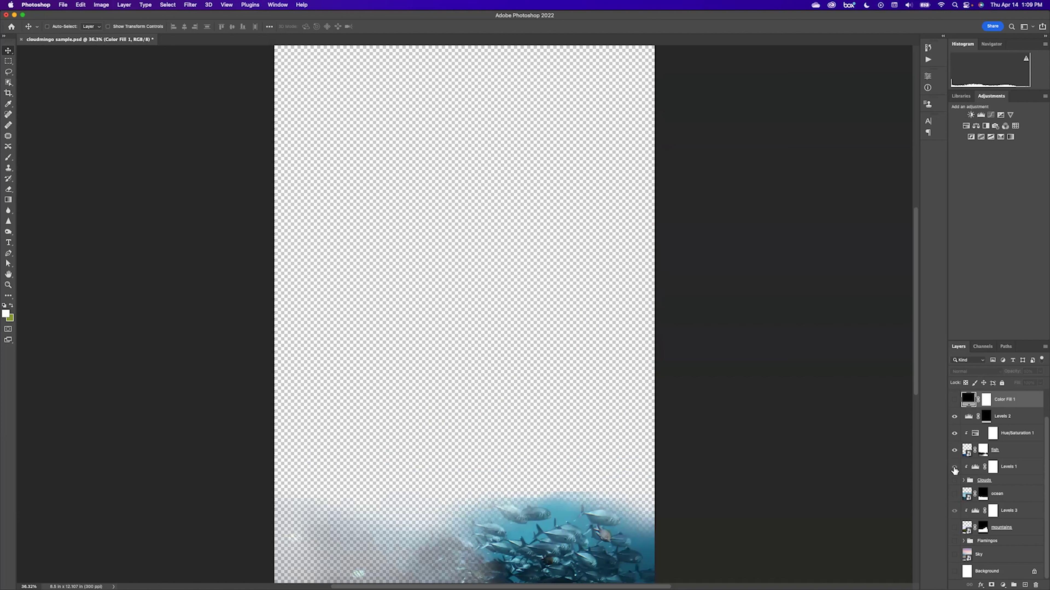
{"action": "left_click", "coordinate": [955, 451]}
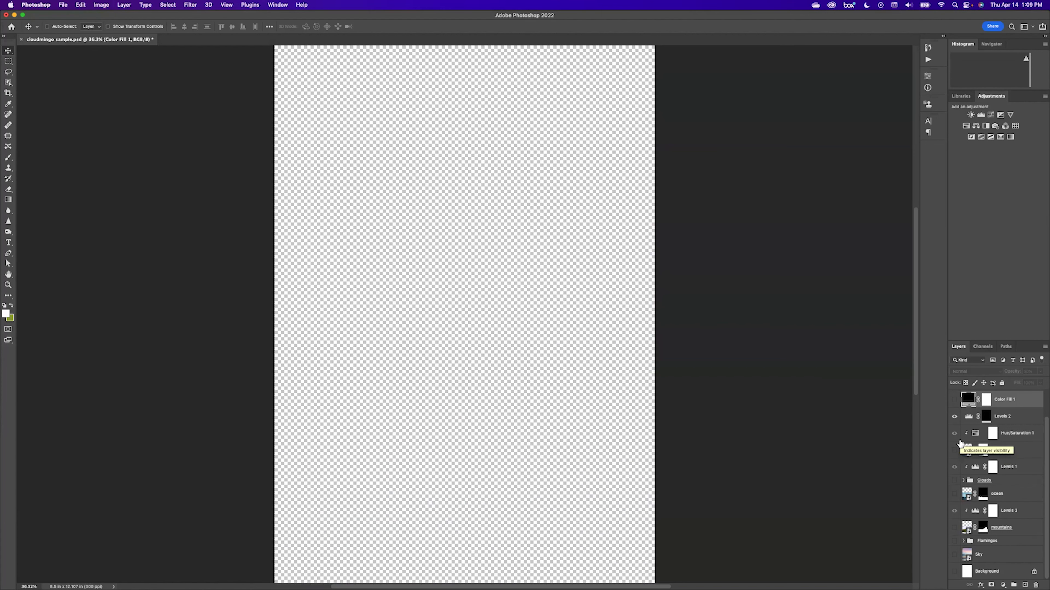
- Save and close the cloudmingo sample and start setting up a new document
{"action": "left_click", "coordinate": [21, 40]}
{"action": "key", "text": "Return"}
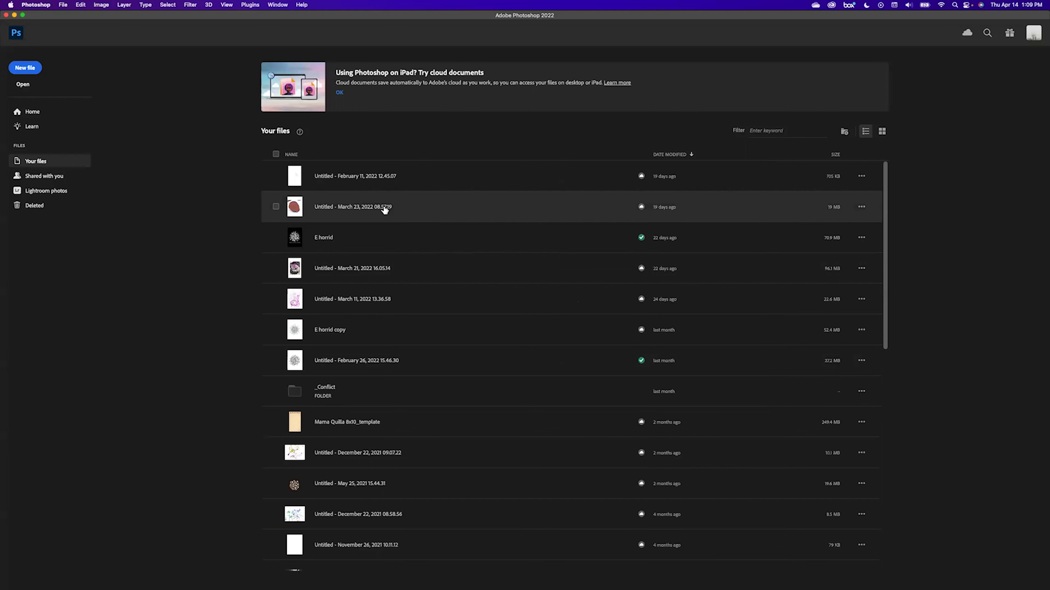
{"action": "left_click", "coordinate": [64, 5]}
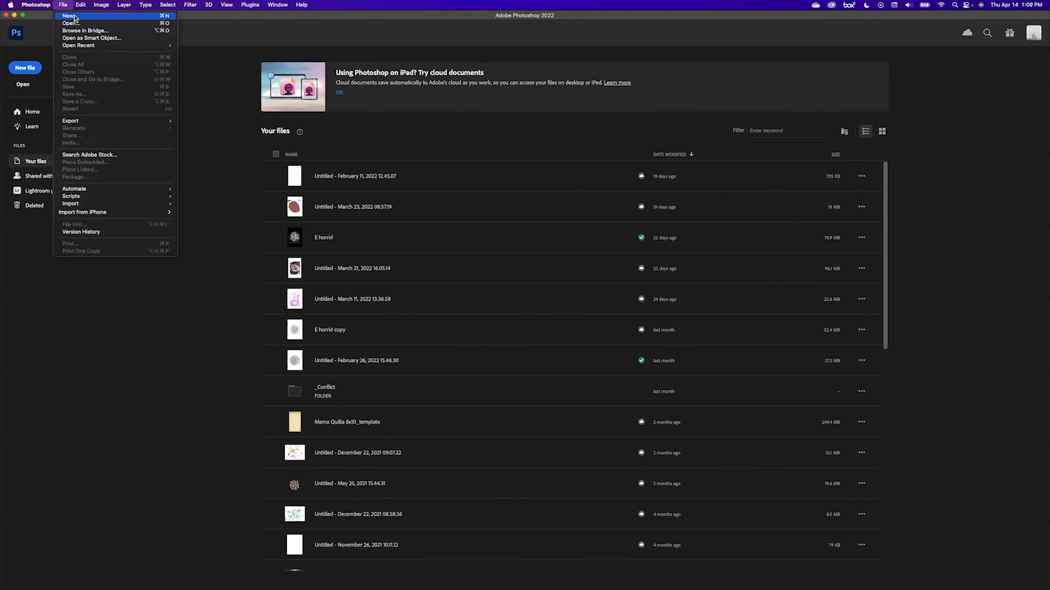
{"action": "left_click", "coordinate": [69, 5]}
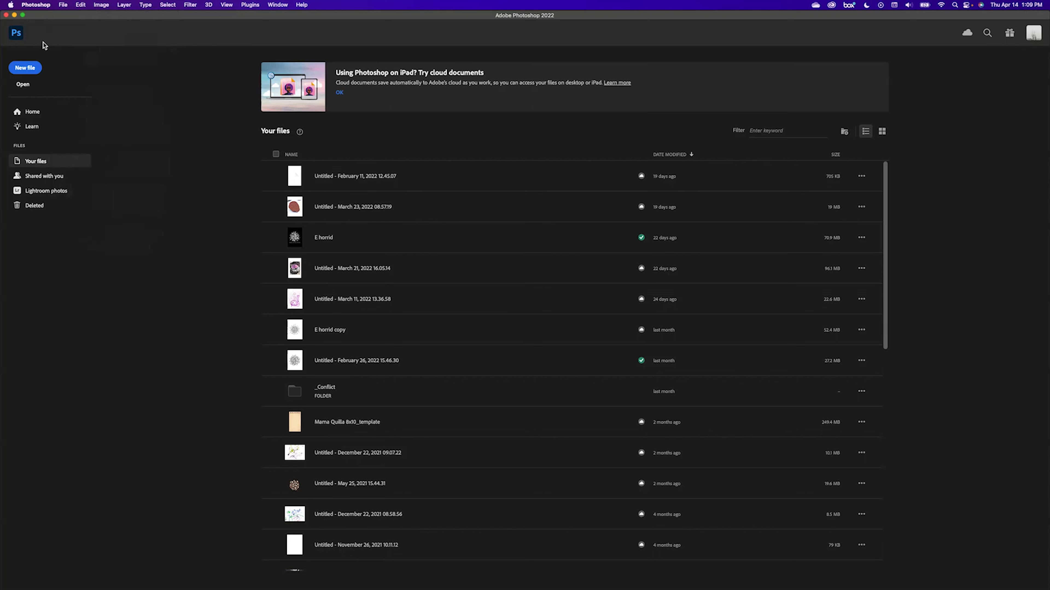
{"action": "left_click", "coordinate": [24, 69]}
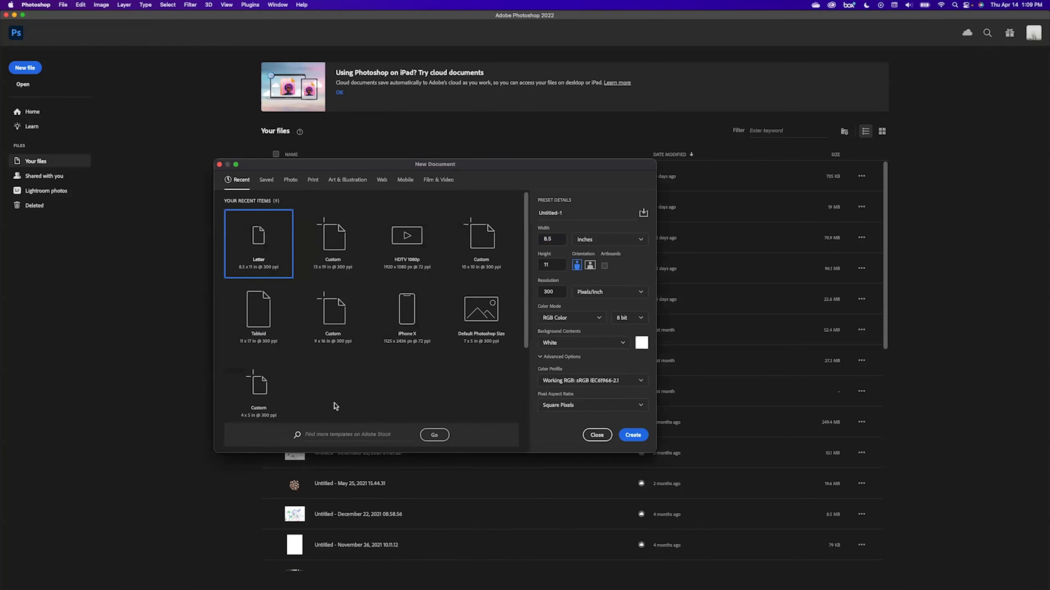
- Review the available width units and the Recent, Art & Illustration and Photo presets for the new document
{"action": "left_click", "coordinate": [246, 240]}
{"action": "left_click", "coordinate": [618, 240]}
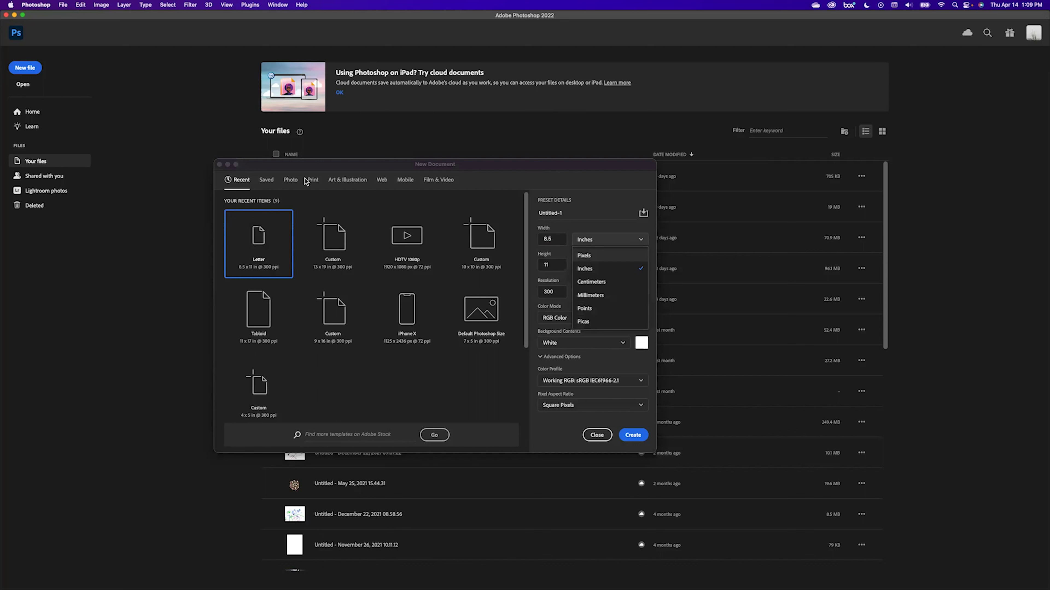
{"action": "left_click", "coordinate": [505, 199]}
{"action": "left_click", "coordinate": [347, 179]}
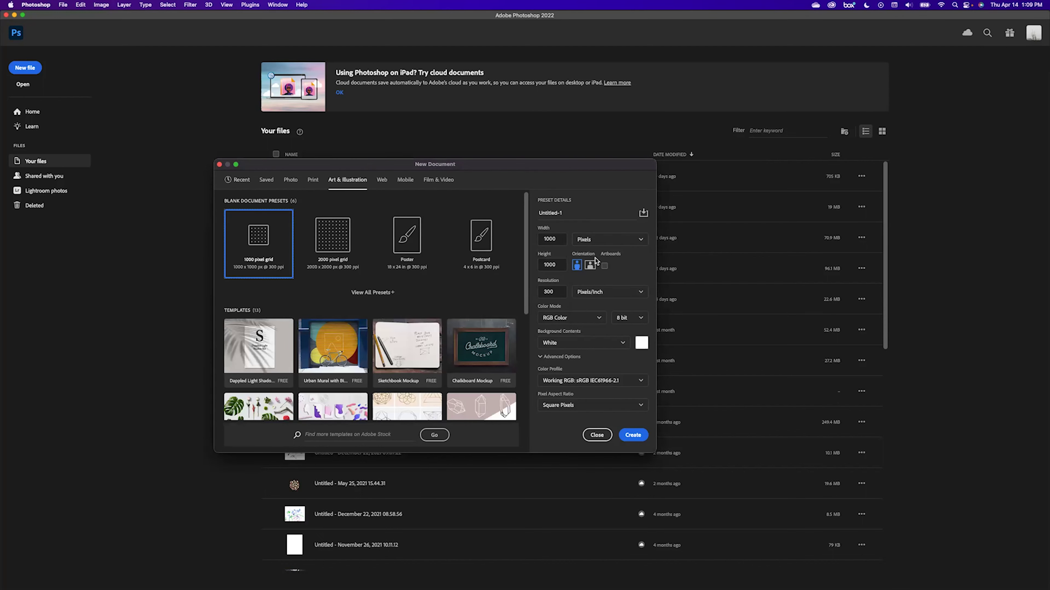
{"action": "left_click", "coordinate": [237, 181]}
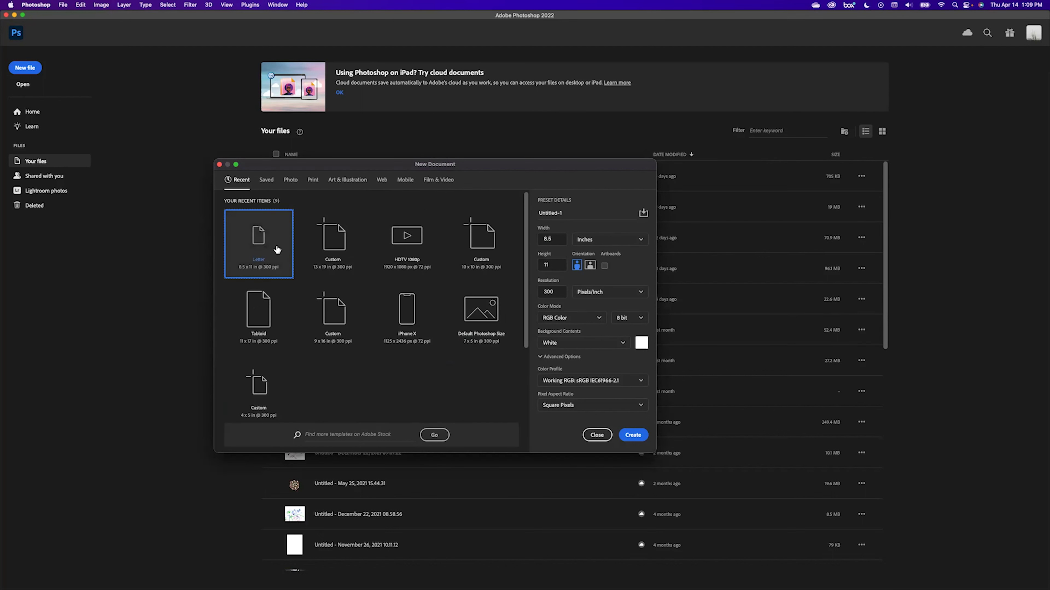
{"action": "left_click", "coordinate": [289, 181]}
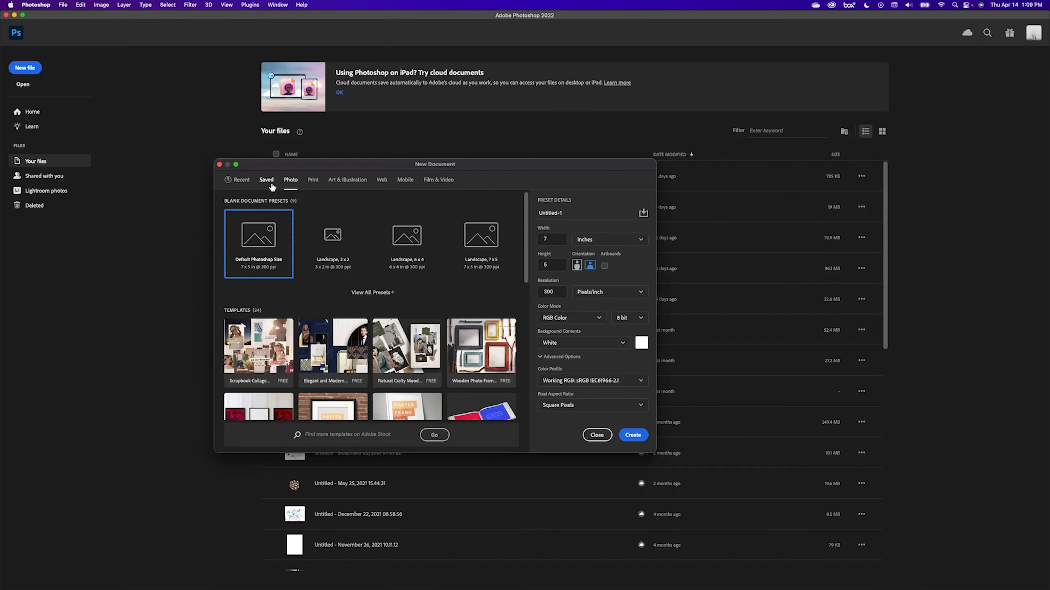
- Create a blank print document 8.5 inches wide and 14 inches high at 300 pixels per inch
{"action": "left_click", "coordinate": [313, 181]}
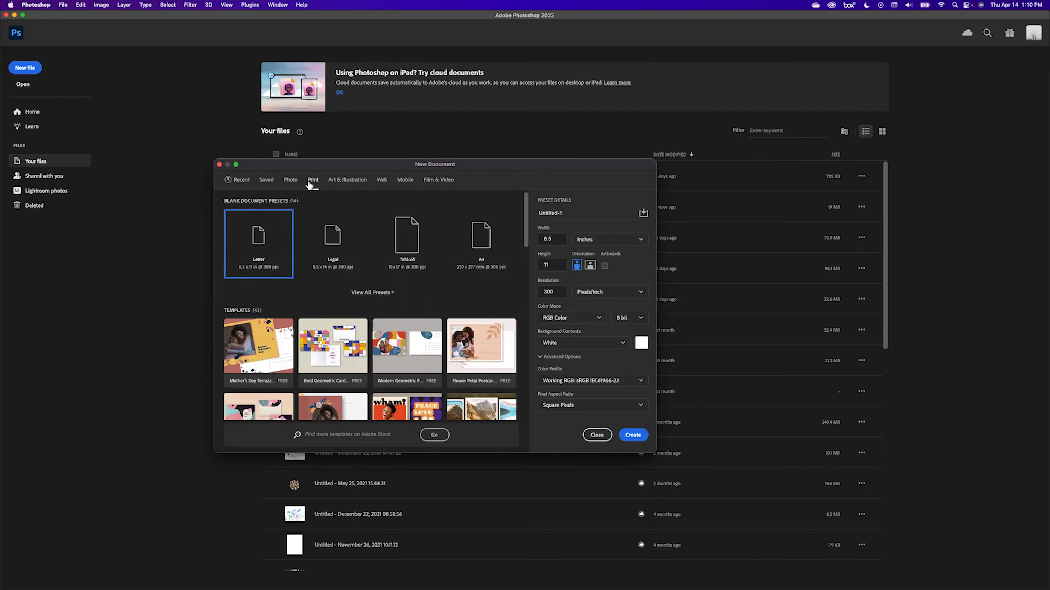
{"action": "left_click", "coordinate": [552, 265]}
{"action": "type", "text": "11"}
{"action": "left_click", "coordinate": [634, 436]}
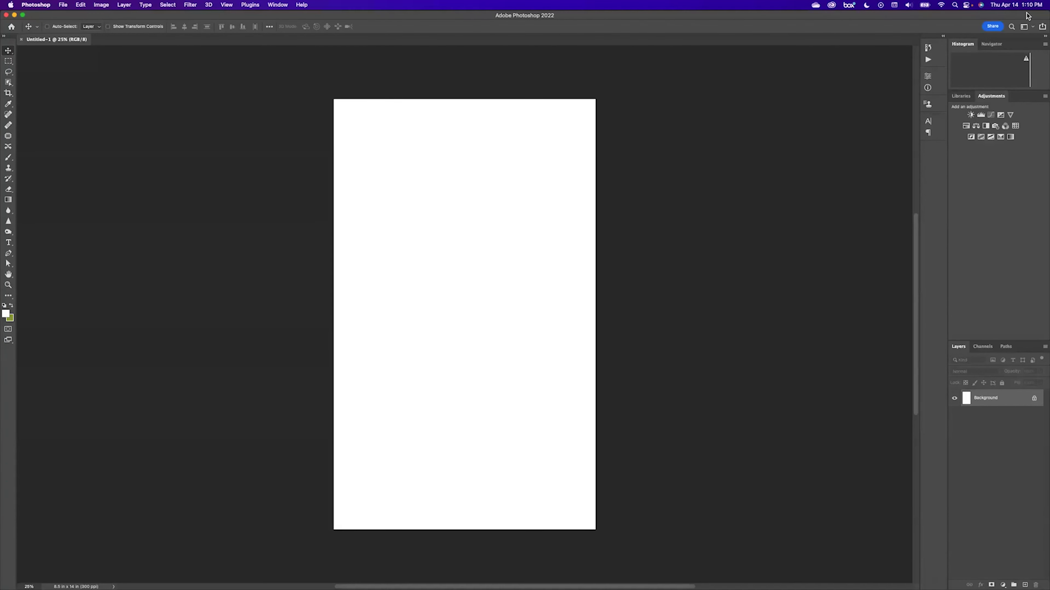
- Shrink the Photoshop window and fit a narrow Photoshop Composite 4.14.22 folder window beside it
{"action": "double_click", "coordinate": [1041, 15]}
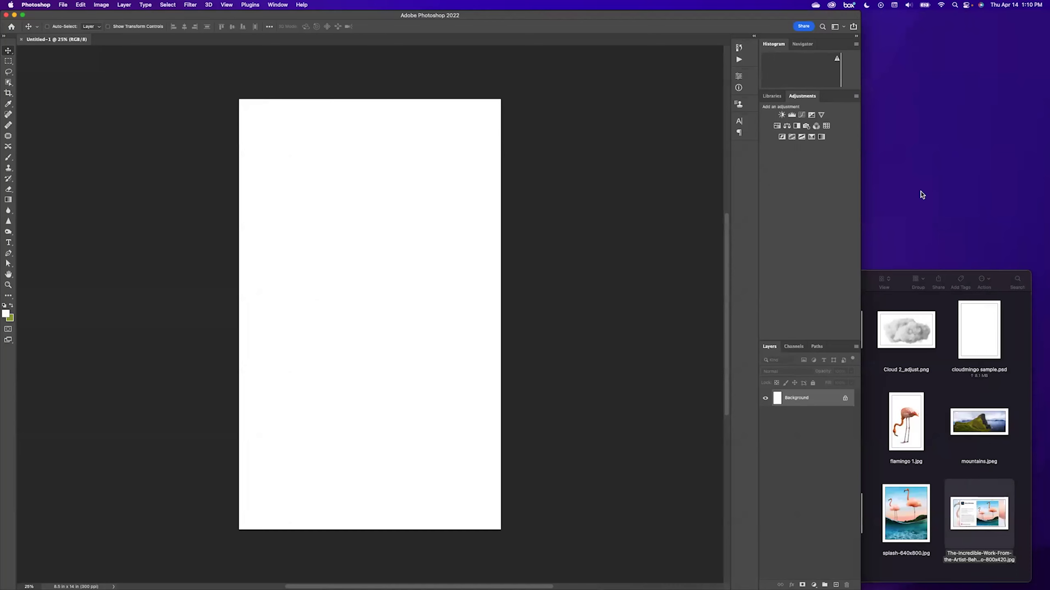
{"action": "left_click_drag", "start_coordinate": [983, 276], "coordinate": [961, 174]}
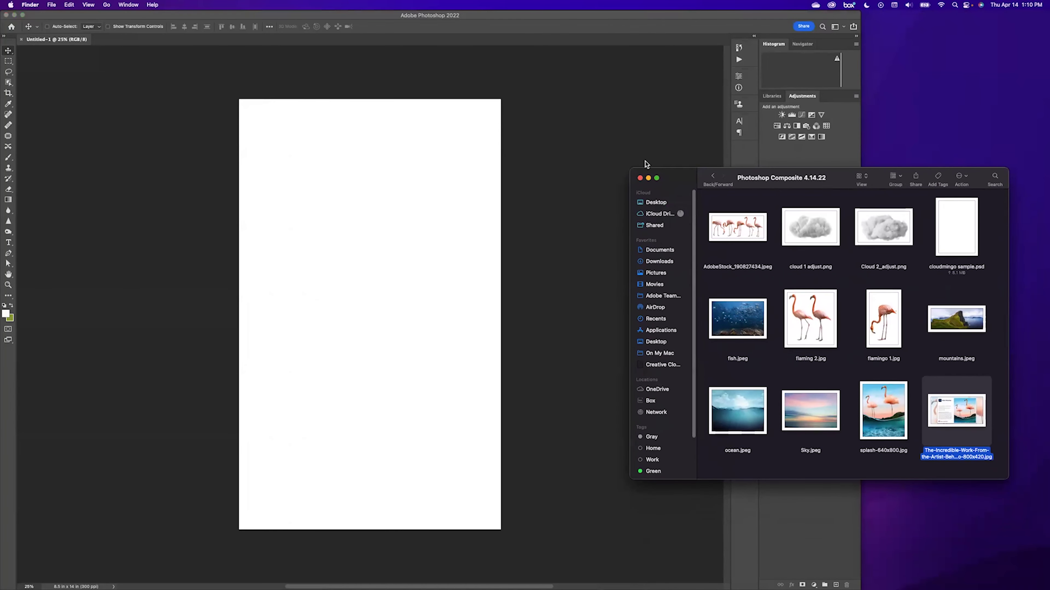
{"action": "left_click_drag", "start_coordinate": [630, 168], "coordinate": [874, 62]}
{"action": "left_click_drag", "start_coordinate": [1011, 478], "coordinate": [1028, 512]}
- Tidy the asset files by name in the folder window and look through the available images
{"action": "right_click", "coordinate": [976, 459]}
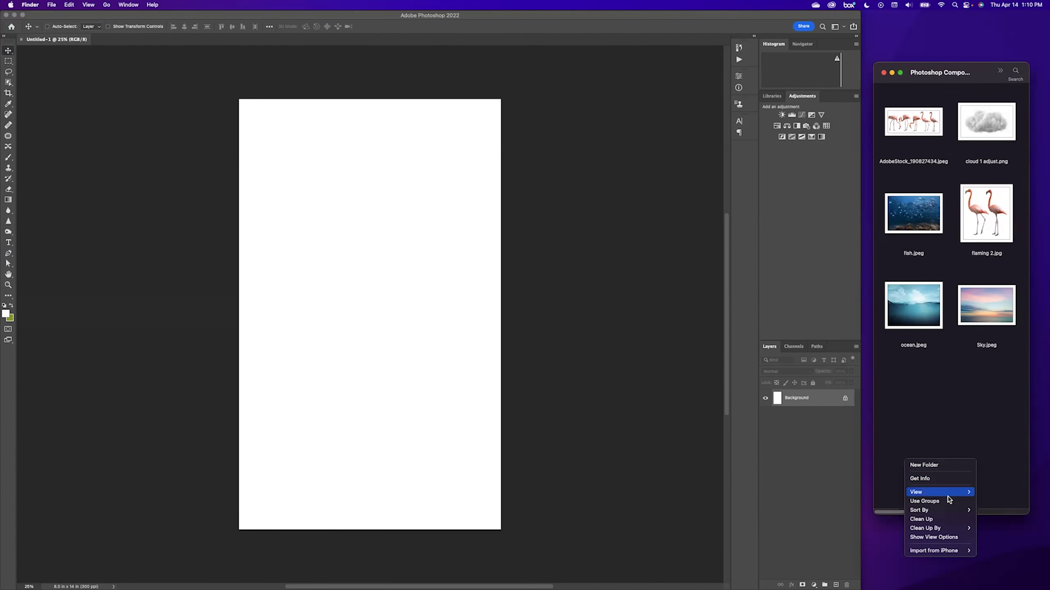
{"action": "left_click", "coordinate": [987, 530]}
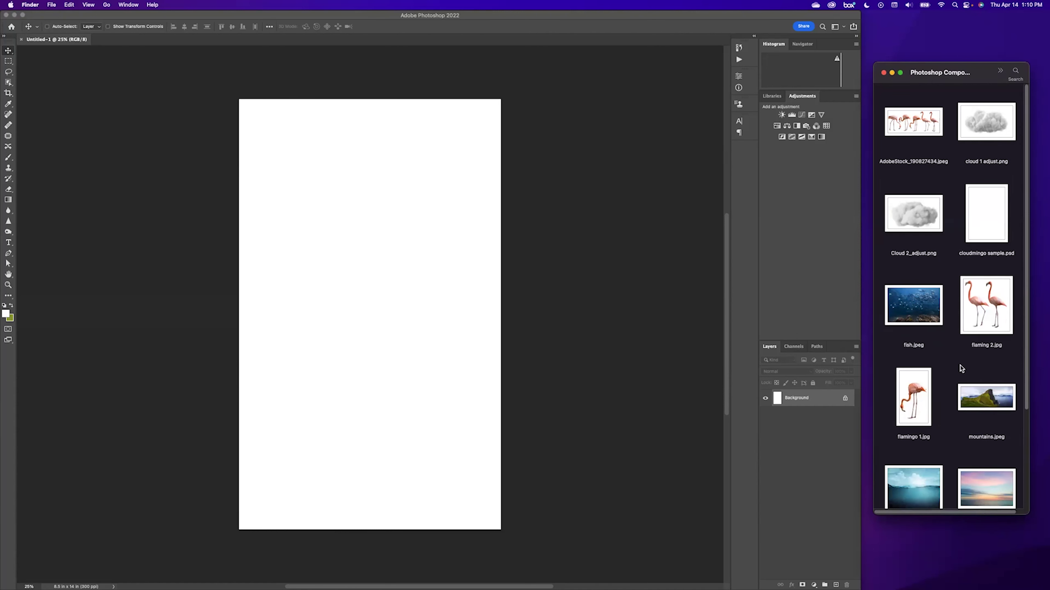
{"action": "scroll", "coordinate": [960, 367], "scroll_direction": "down", "scroll_amount": 5}
{"action": "scroll", "coordinate": [960, 364], "scroll_direction": "up", "scroll_amount": 4}
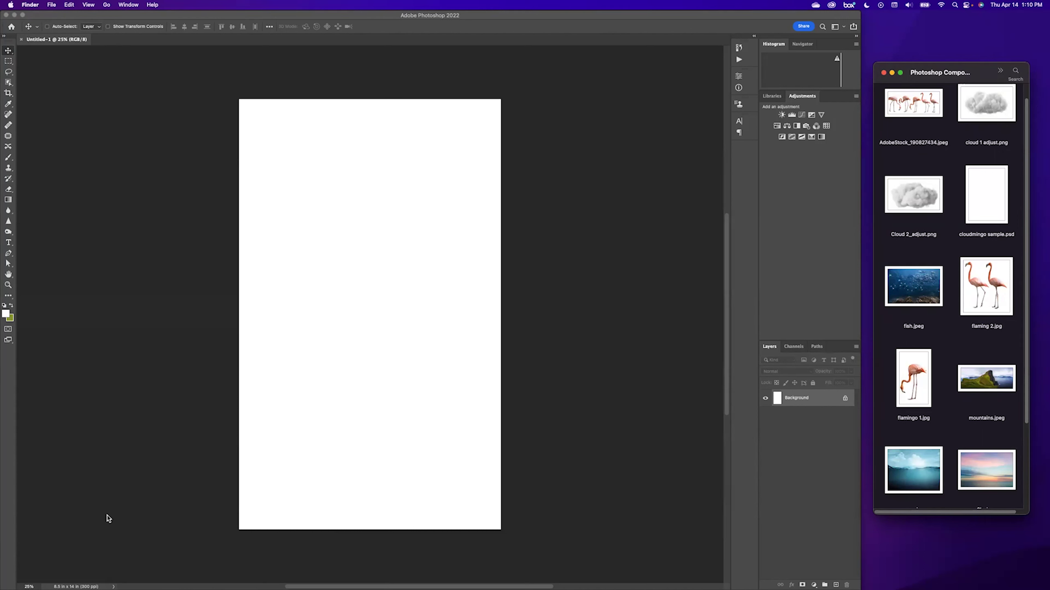
{"action": "left_click", "coordinate": [195, 16]}
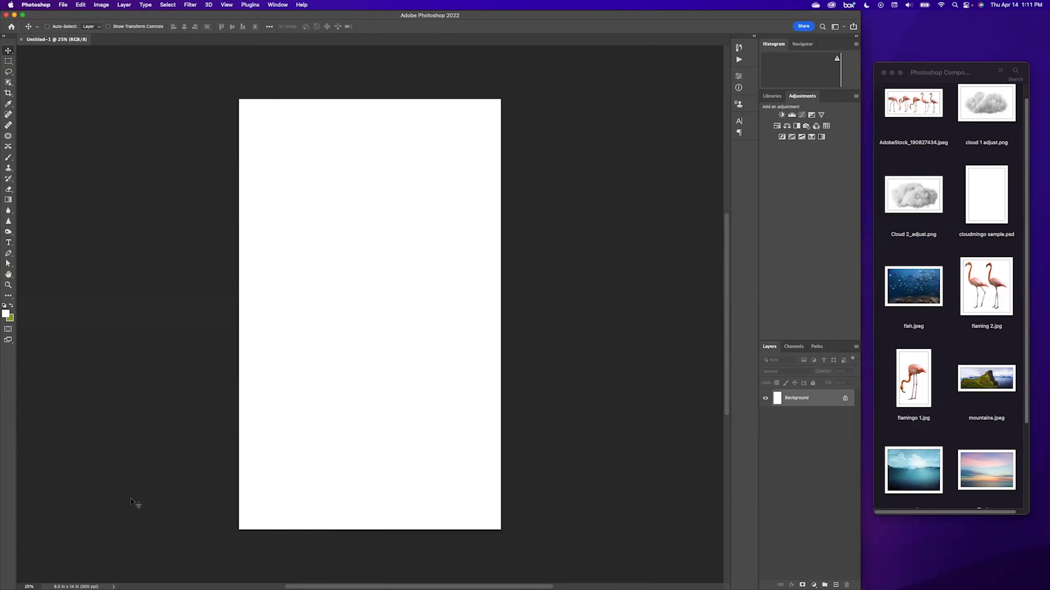
{"action": "left_click_drag", "start_coordinate": [984, 76], "coordinate": [982, 70]}
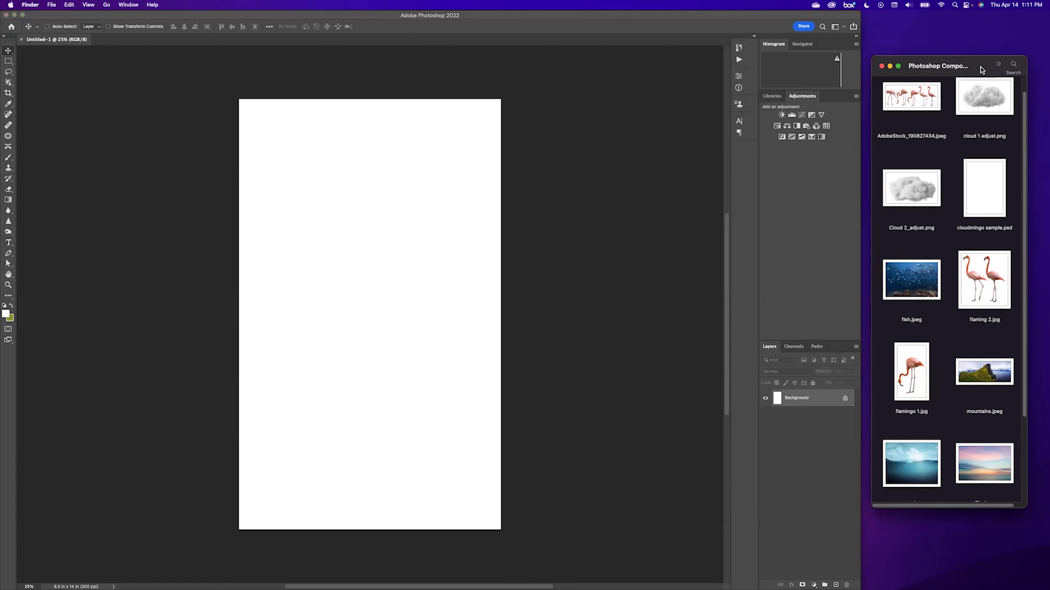
- Place mountains.jpeg from the asset folder onto the blank canvas
{"action": "left_click", "coordinate": [973, 380]}
{"action": "left_click_drag", "start_coordinate": [971, 376], "coordinate": [396, 316]}
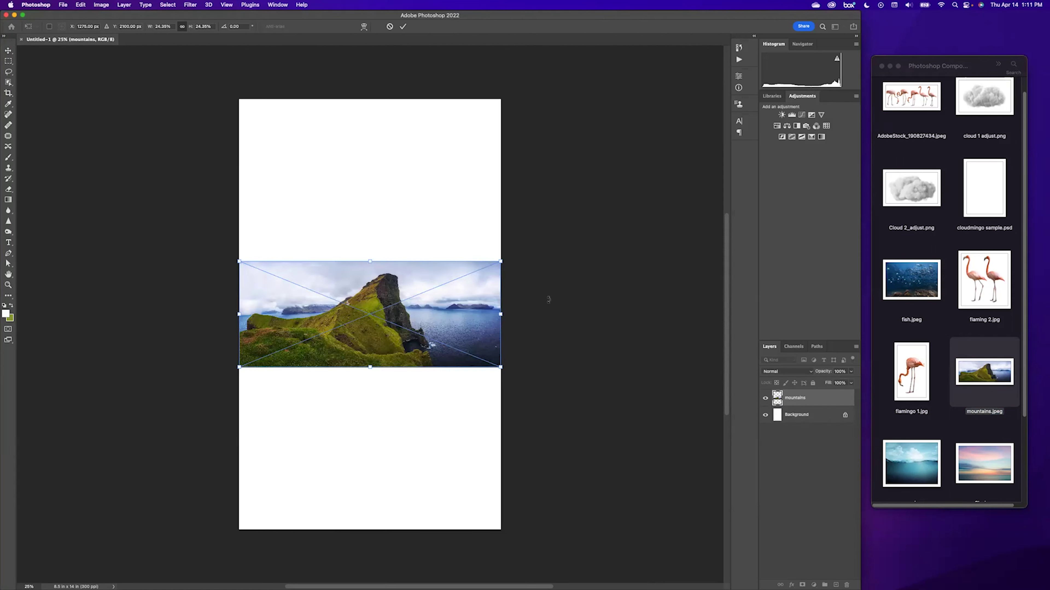
{"action": "left_click", "coordinate": [71, 6]}
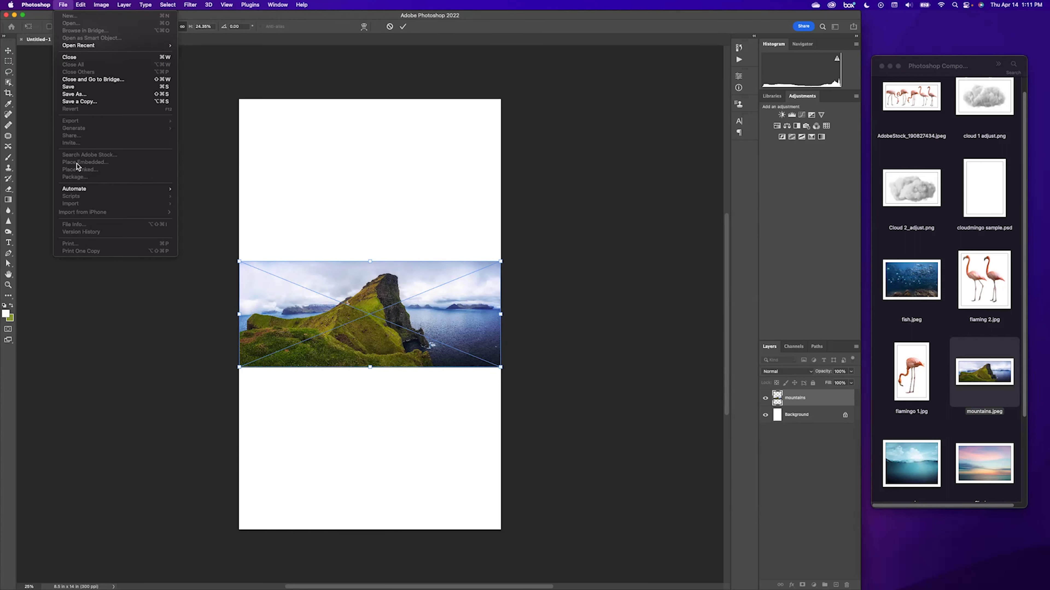
{"action": "mouse_move", "coordinate": [49, 7]}
{"action": "left_click", "coordinate": [259, 275]}
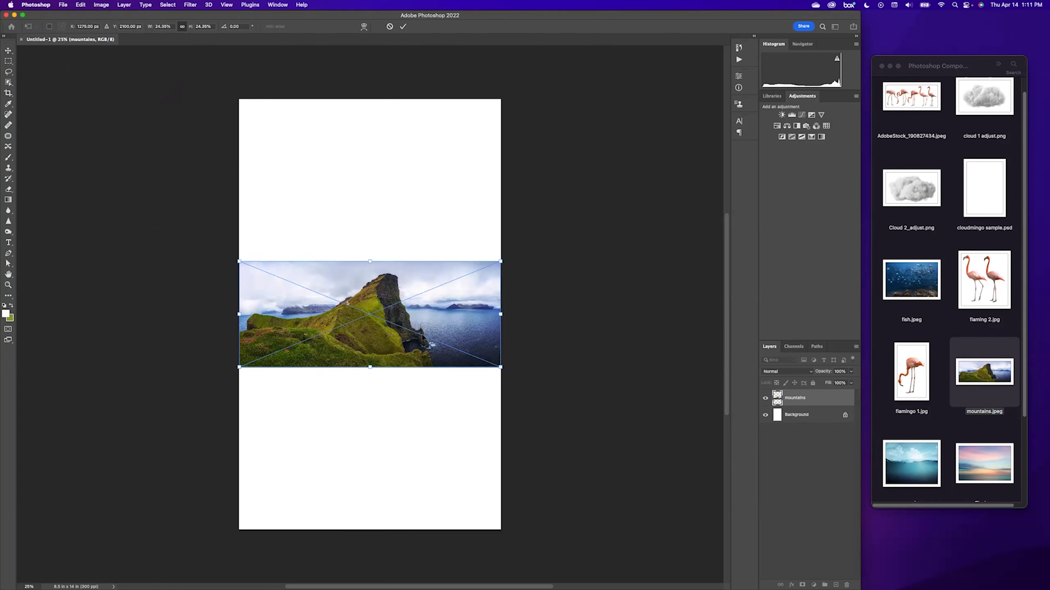
- Enlarge the placed mountains image to about 34% scale, extending past the canvas edge, and commit the placement
{"action": "left_click_drag", "start_coordinate": [501, 367], "coordinate": [584, 441]}
{"action": "scroll", "coordinate": [933, 339], "scroll_direction": "down", "scroll_amount": 5}
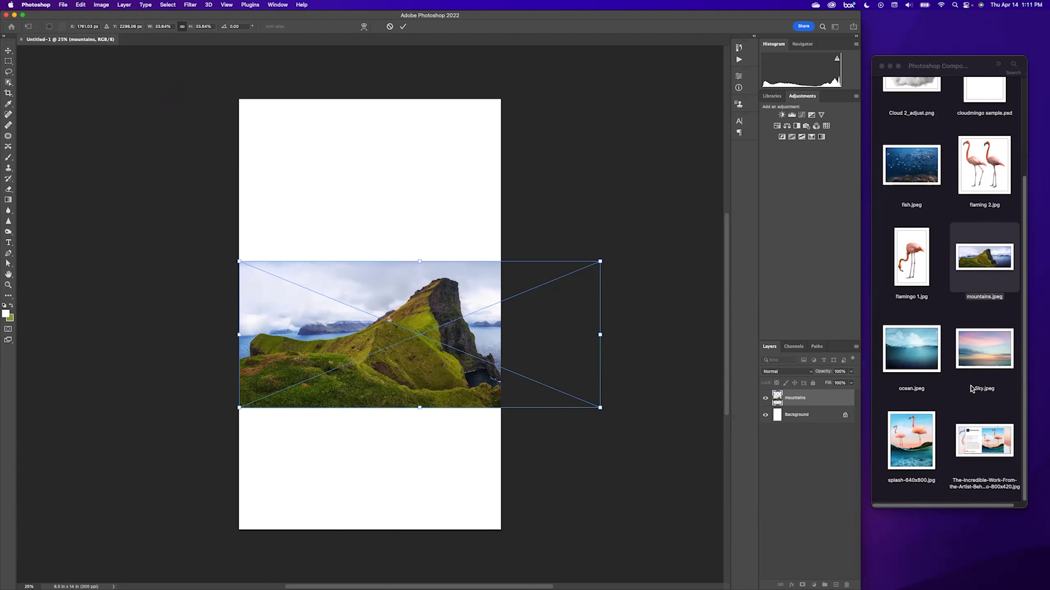
{"action": "scroll", "coordinate": [974, 391], "scroll_direction": "up", "scroll_amount": 4}
{"action": "scroll", "coordinate": [971, 389], "scroll_direction": "up", "scroll_amount": 2}
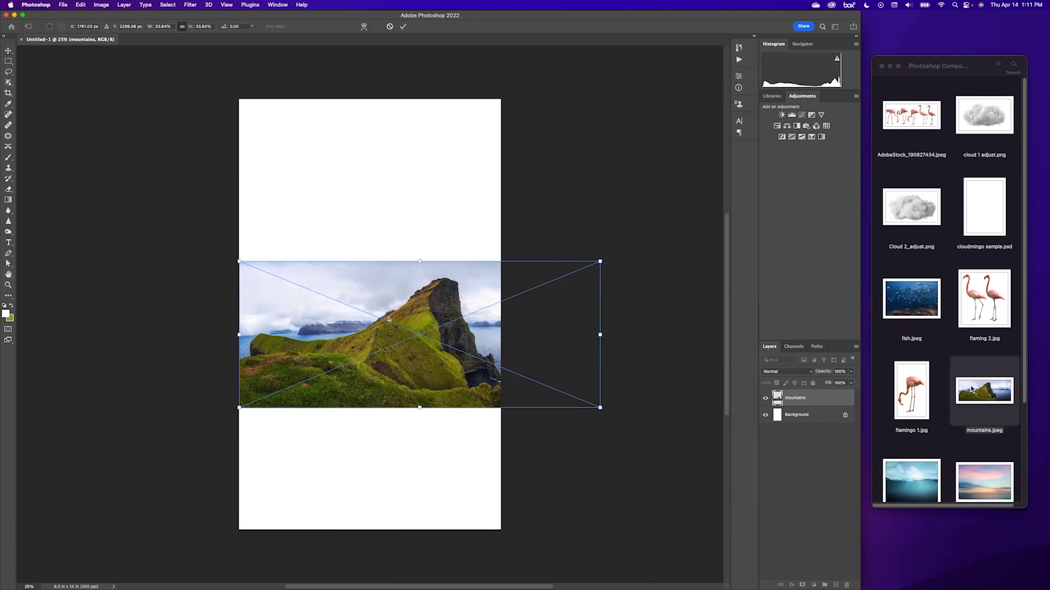
{"action": "left_click", "coordinate": [990, 217]}
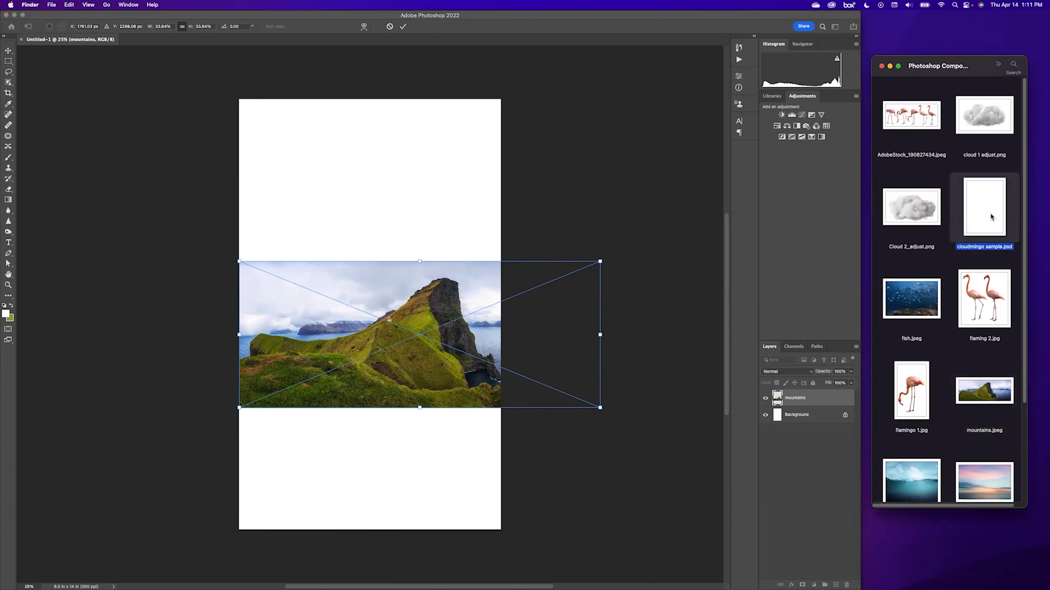
{"action": "left_click", "coordinate": [457, 332]}
{"action": "key", "text": "Return"}
- Open cloudmingo sample.psd and make all its hidden layers and groups visible, from the welcome text down to the Background
{"action": "double_click", "coordinate": [988, 208]}
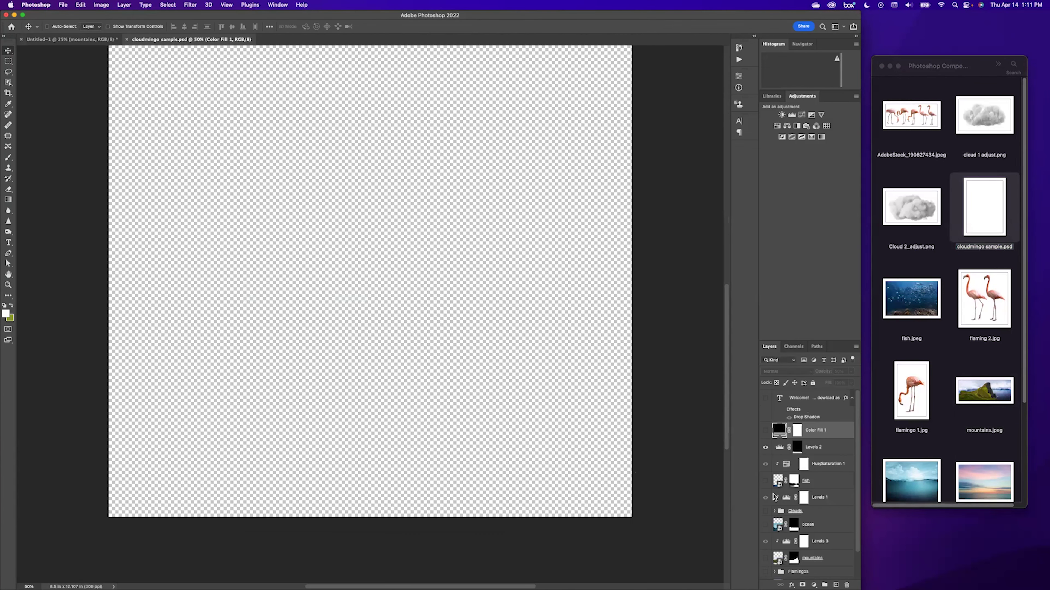
{"action": "left_click", "coordinate": [765, 398]}
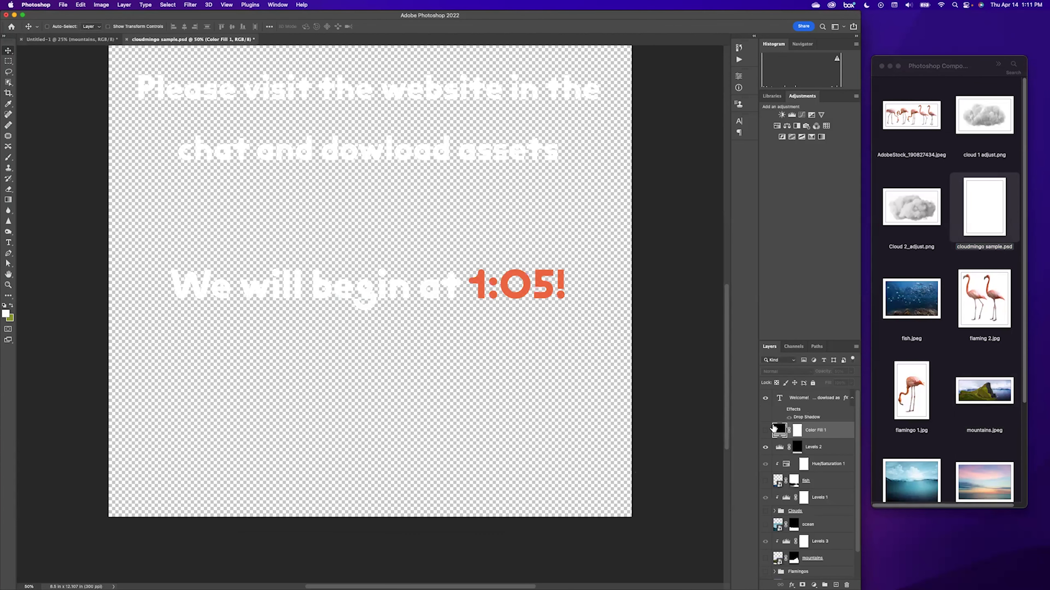
{"action": "left_click", "coordinate": [765, 430]}
{"action": "left_click", "coordinate": [765, 481]}
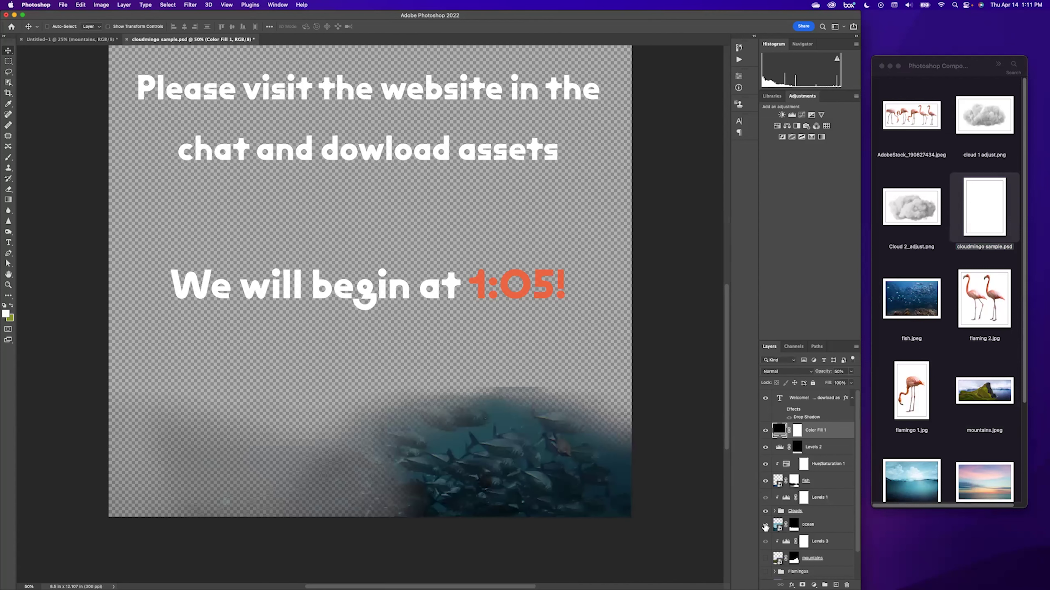
{"action": "left_click", "coordinate": [764, 511]}
{"action": "left_click", "coordinate": [764, 524]}
{"action": "scroll", "coordinate": [766, 525], "scroll_direction": "down", "scroll_amount": 2}
{"action": "left_click_drag", "start_coordinate": [767, 525], "coordinate": [765, 571]}
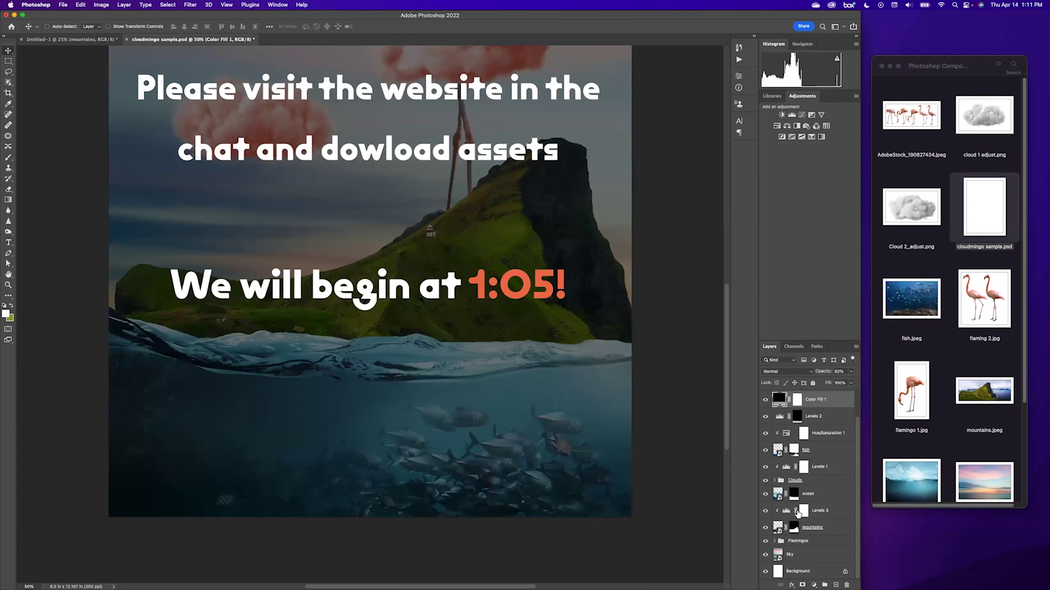
- Hide the Color Fill 1 overlay and the welcome text layer in the cloudmingo sample
{"action": "scroll", "coordinate": [785, 475], "scroll_direction": "up", "scroll_amount": 1}
{"action": "left_click", "coordinate": [765, 430]}
{"action": "left_click", "coordinate": [765, 399]}
{"action": "key", "text": "super+0"}
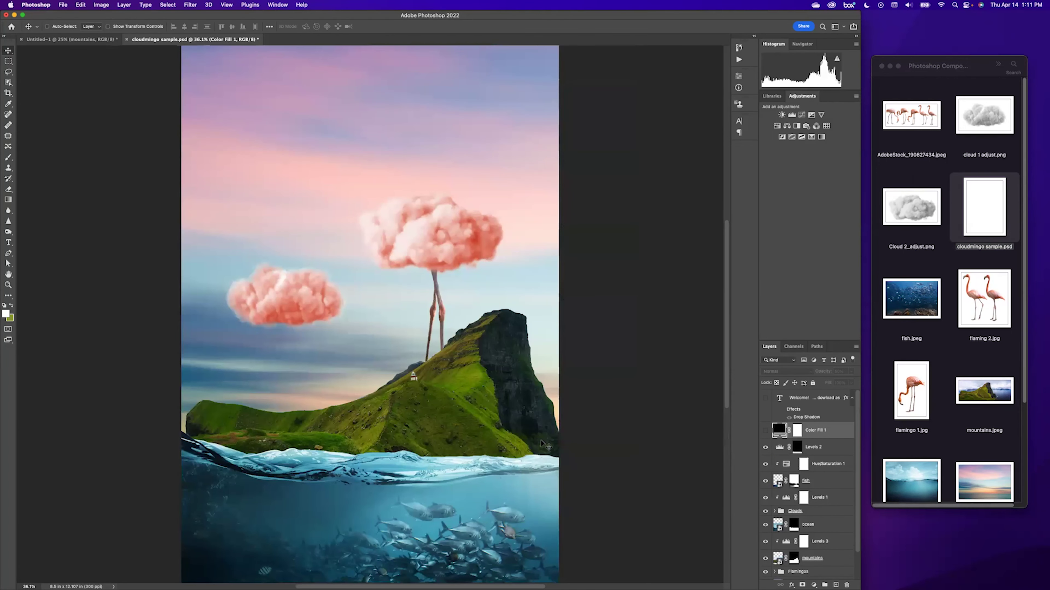
- In the Untitled-1 document, scale the mountains layer to about 39% and move it about 1.39 in down and 0.33 in left
{"action": "left_click", "coordinate": [71, 40]}
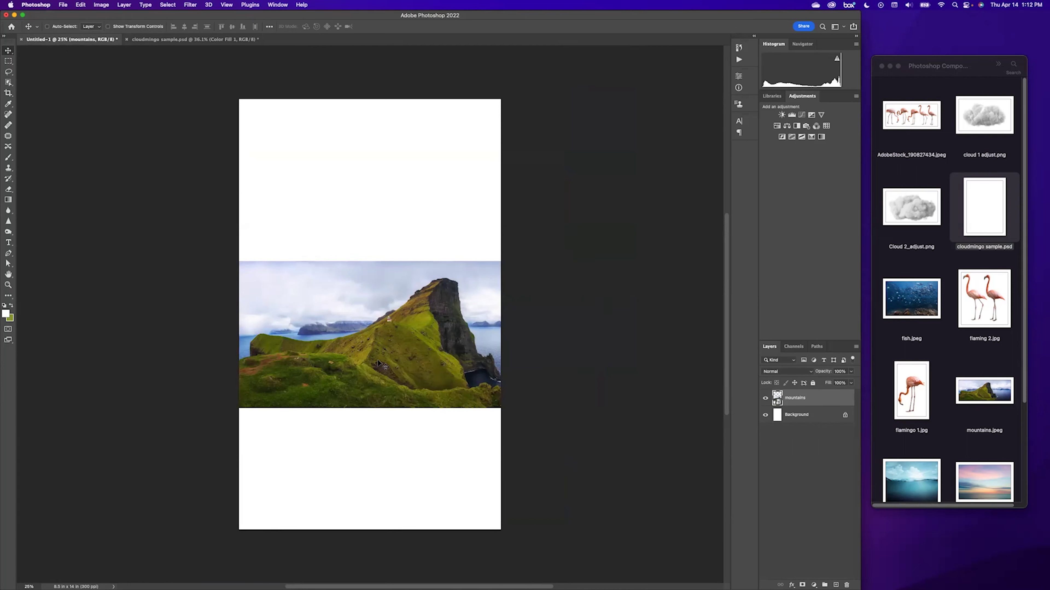
{"action": "key", "text": "ctrl+t"}
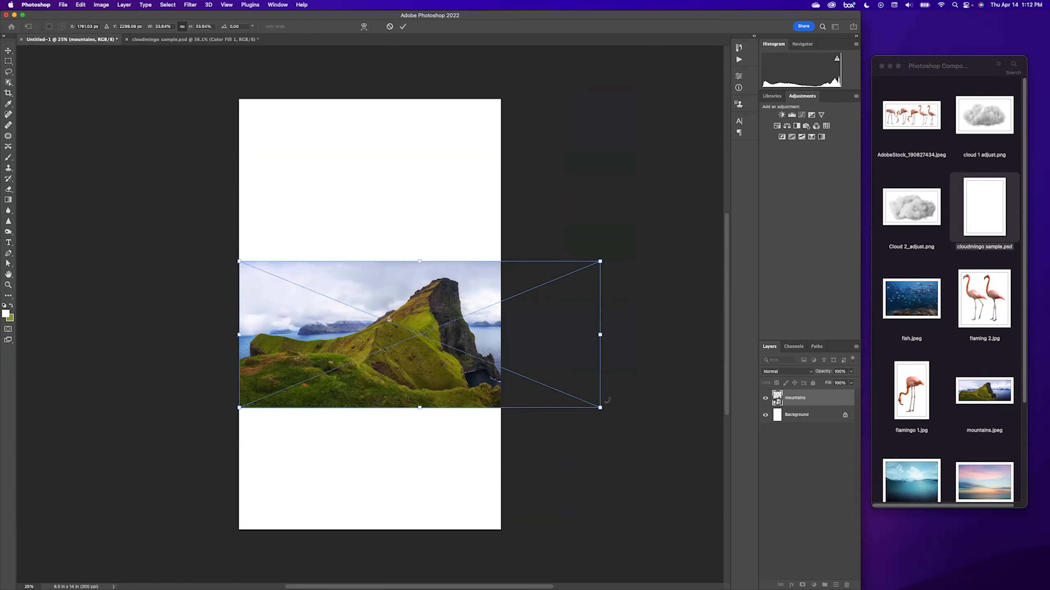
{"action": "left_click_drag", "start_coordinate": [601, 407], "coordinate": [660, 442]}
{"action": "left_click_drag", "start_coordinate": [369, 406], "coordinate": [360, 447]}
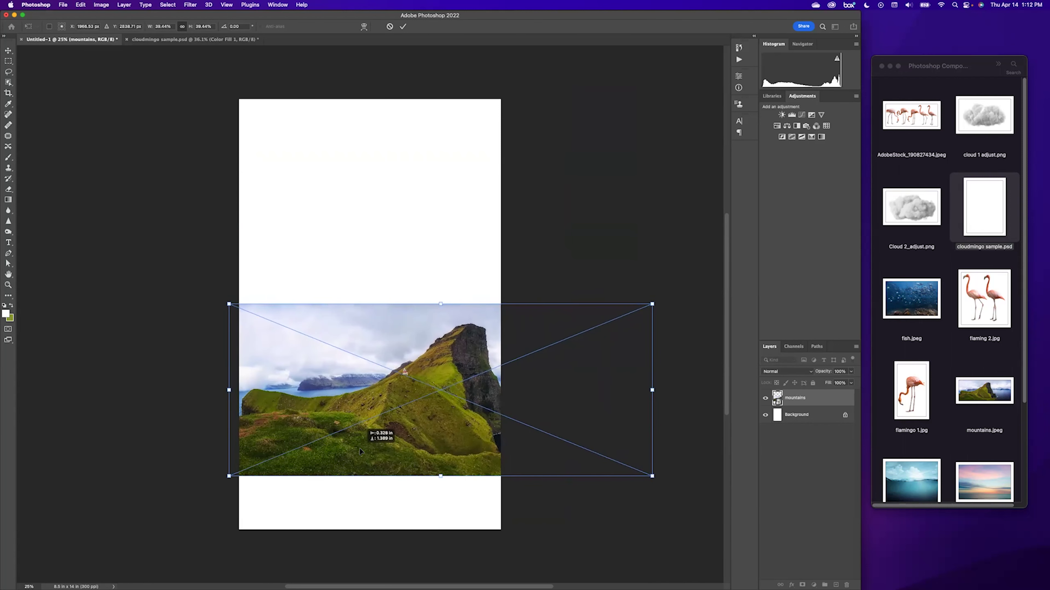
{"action": "key", "text": "Return"}
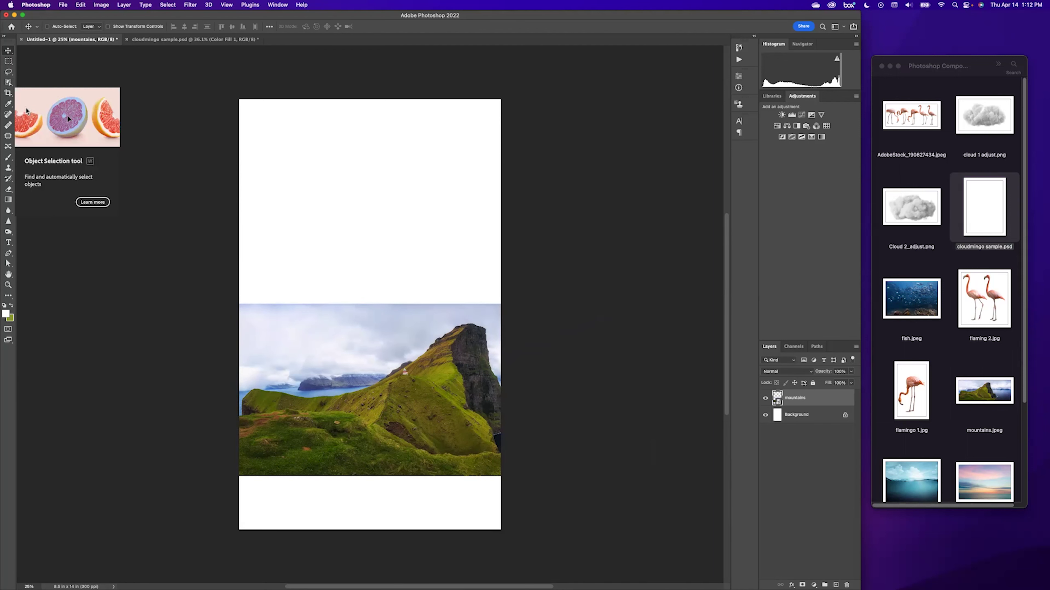
- Switch from the Object Selection tool to the Magic Wand and on to the Quick Selection tool
{"action": "left_click", "coordinate": [8, 83]}
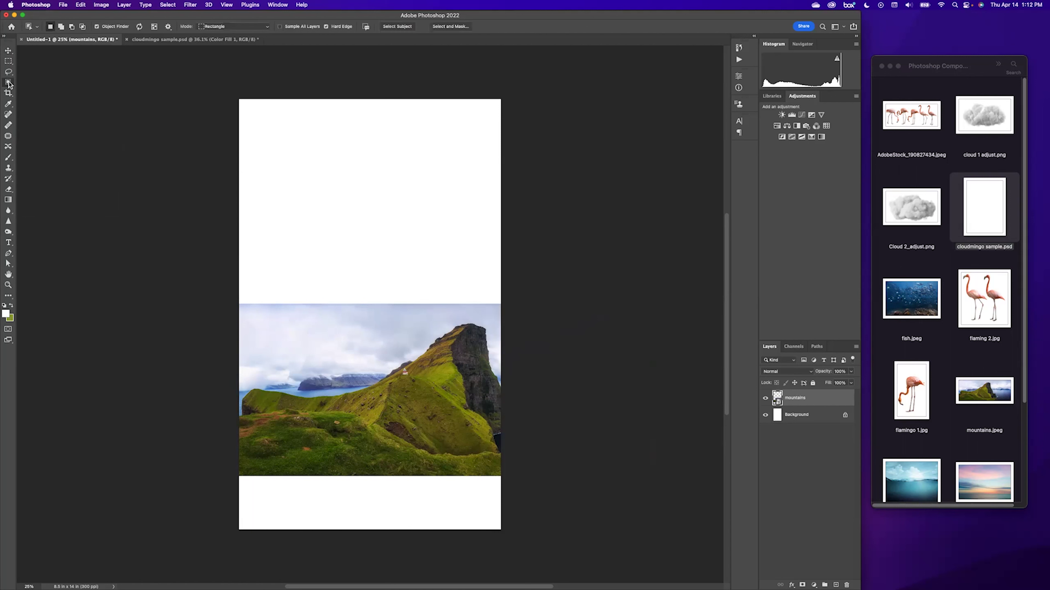
{"action": "right_click", "coordinate": [9, 83]}
{"action": "left_click", "coordinate": [56, 99]}
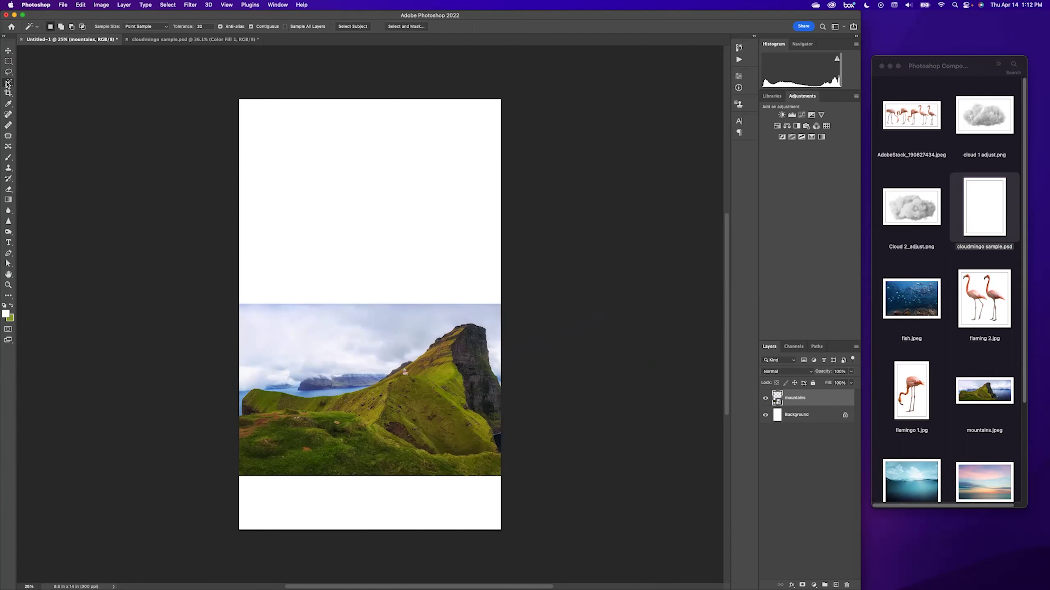
{"action": "right_click", "coordinate": [8, 82]}
{"action": "left_click", "coordinate": [23, 89]}
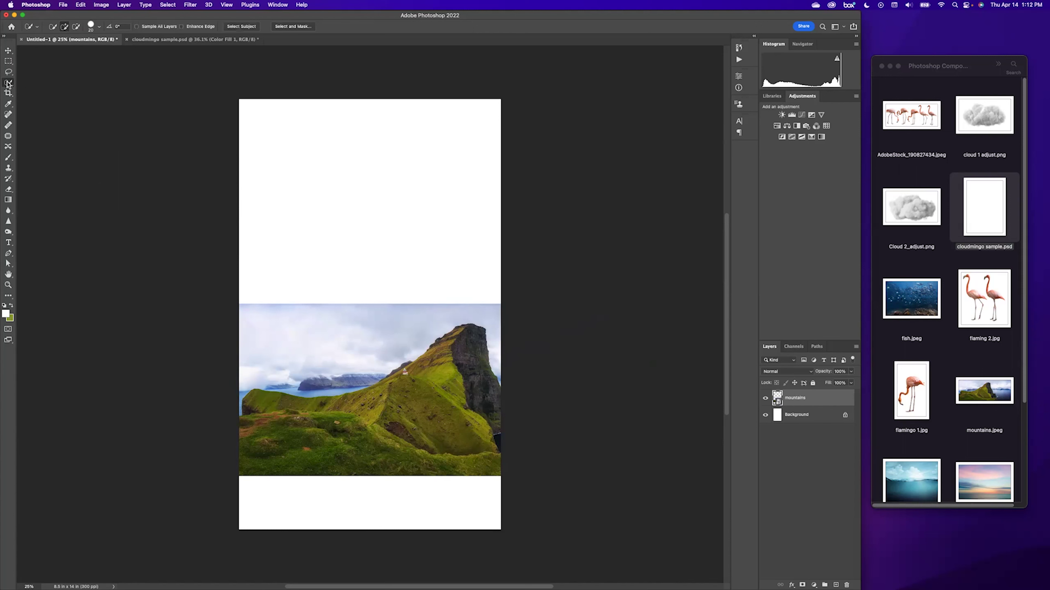
- Select the whole mountain landscape below the sky with the Object Selection tool and turn the selection into a layer mask
{"action": "right_click", "coordinate": [8, 84]}
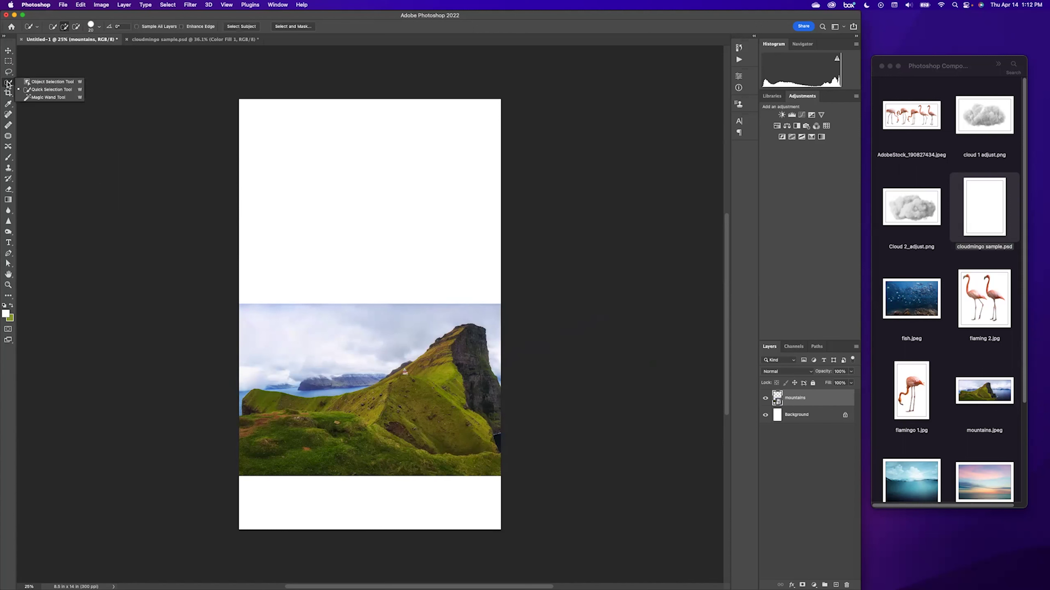
{"action": "left_click", "coordinate": [34, 83]}
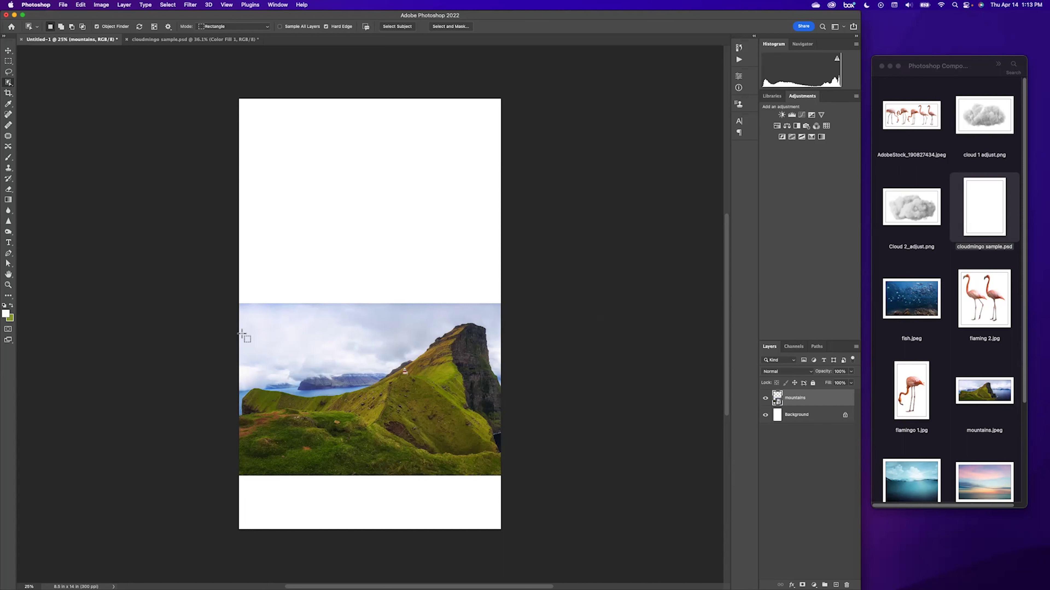
{"action": "left_click_drag", "start_coordinate": [496, 318], "coordinate": [247, 480]}
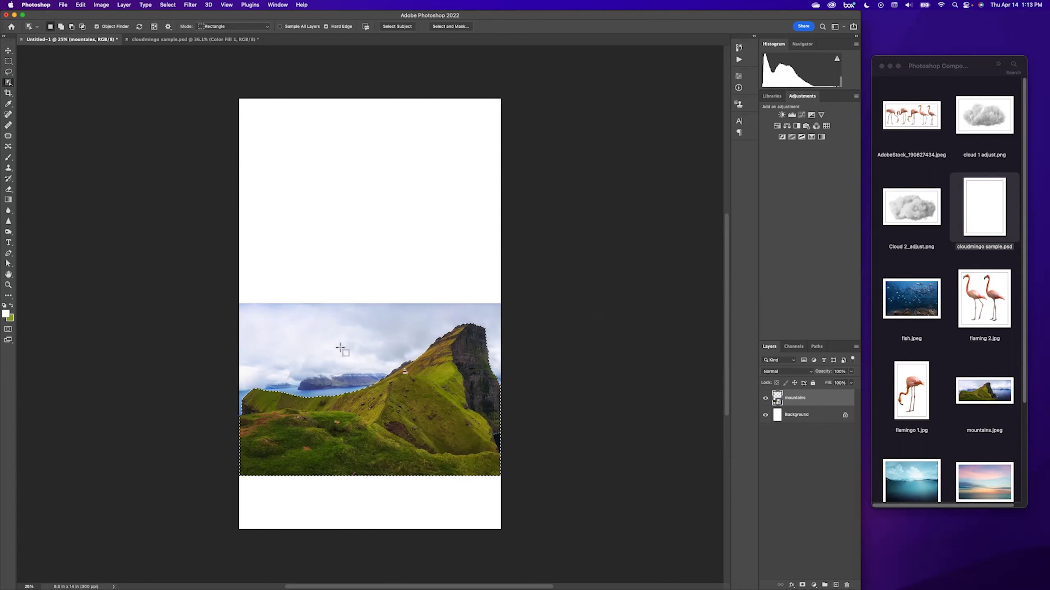
{"action": "left_click", "coordinate": [802, 584]}
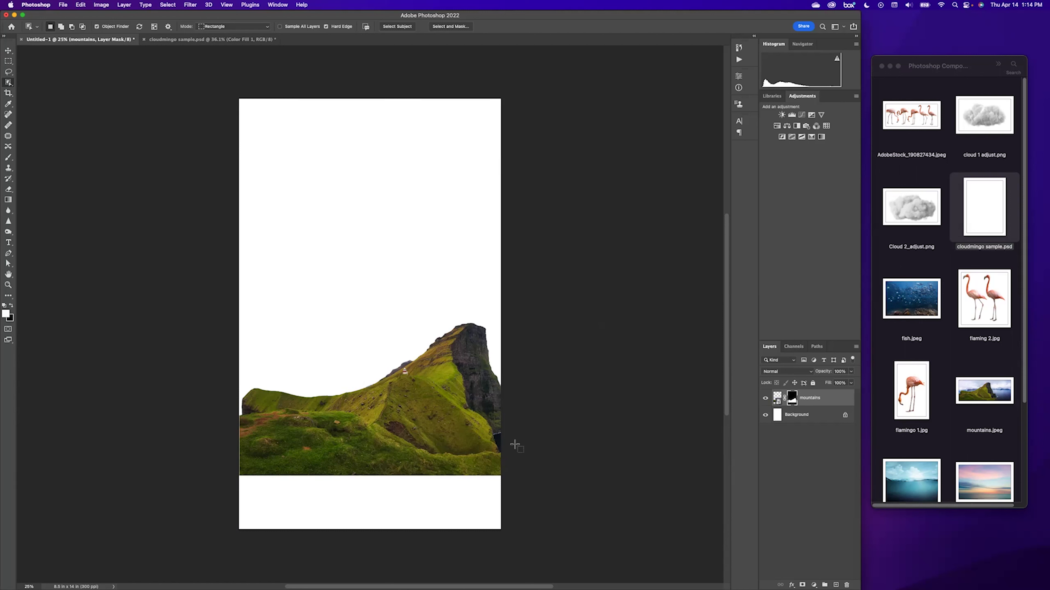
- In cloudmingo sample.psd, view the mountains layer on its own, restore the other layers' visibility, and return to the Untitled-1 document
{"action": "left_click", "coordinate": [151, 39]}
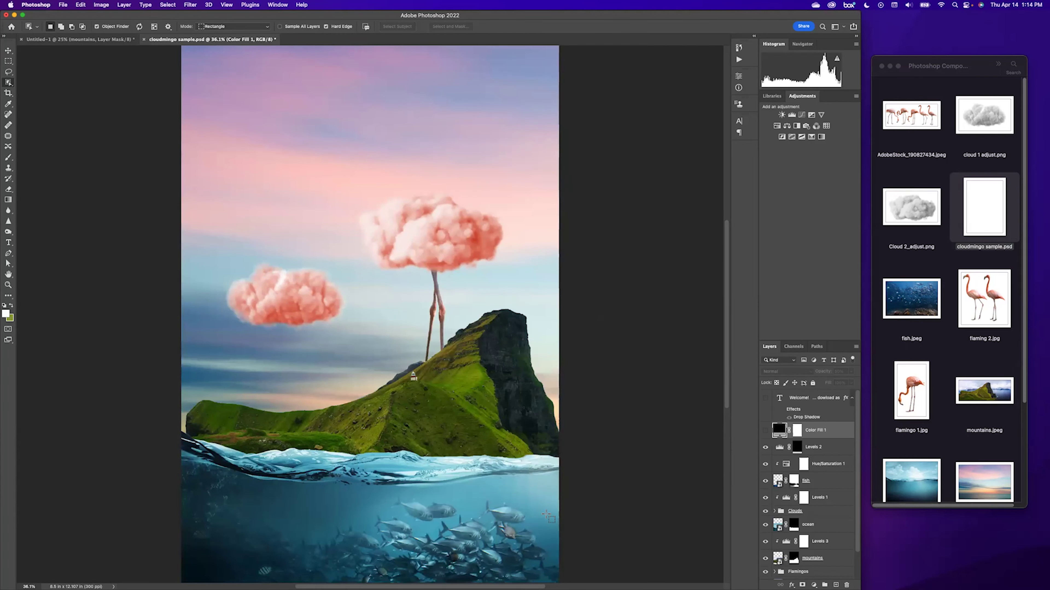
{"action": "scroll", "coordinate": [817, 502], "scroll_direction": "down", "scroll_amount": 1}
{"action": "scroll", "coordinate": [818, 503], "scroll_direction": "down", "scroll_amount": 1}
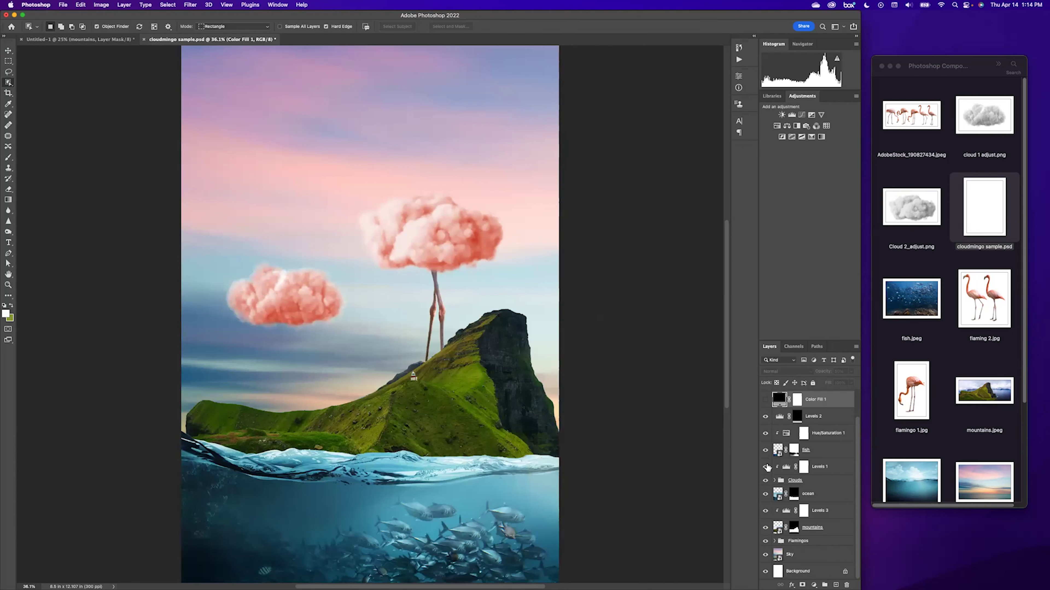
{"action": "left_click", "coordinate": [764, 529], "text": "alt"}
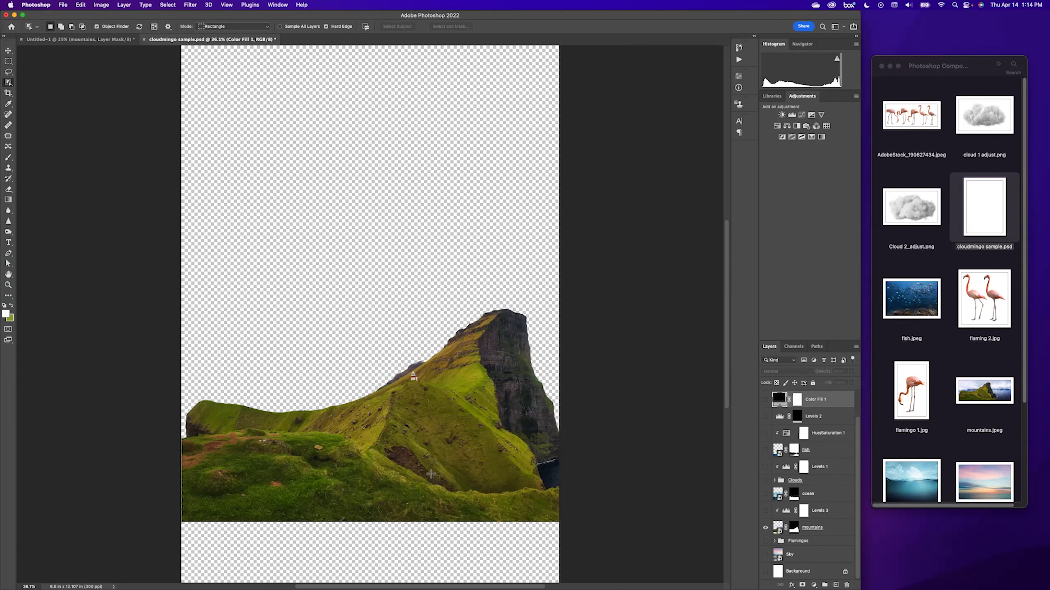
{"action": "left_click", "coordinate": [765, 527], "text": "alt"}
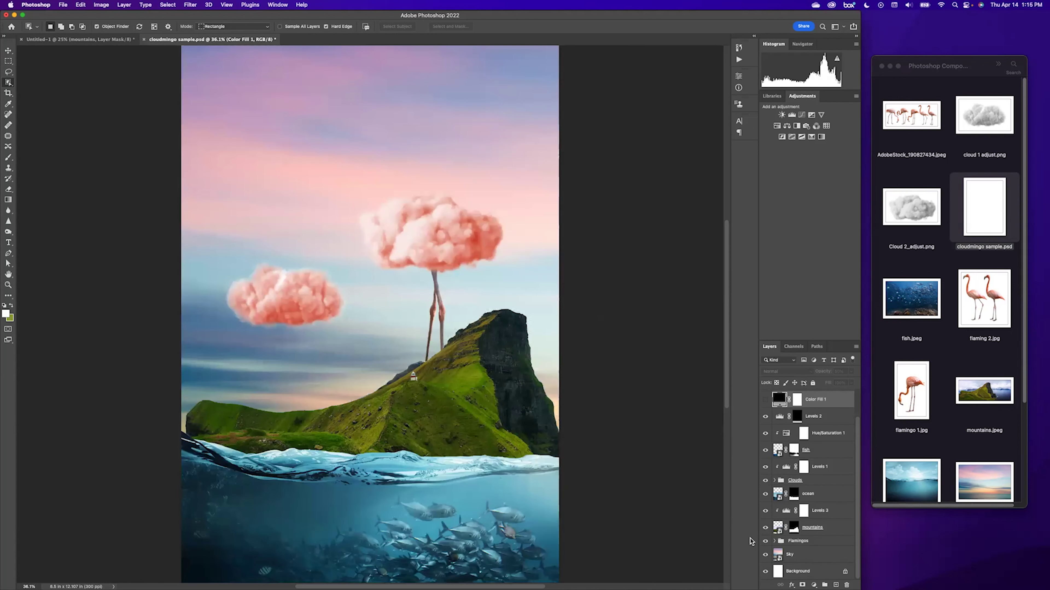
{"action": "left_click", "coordinate": [94, 40]}
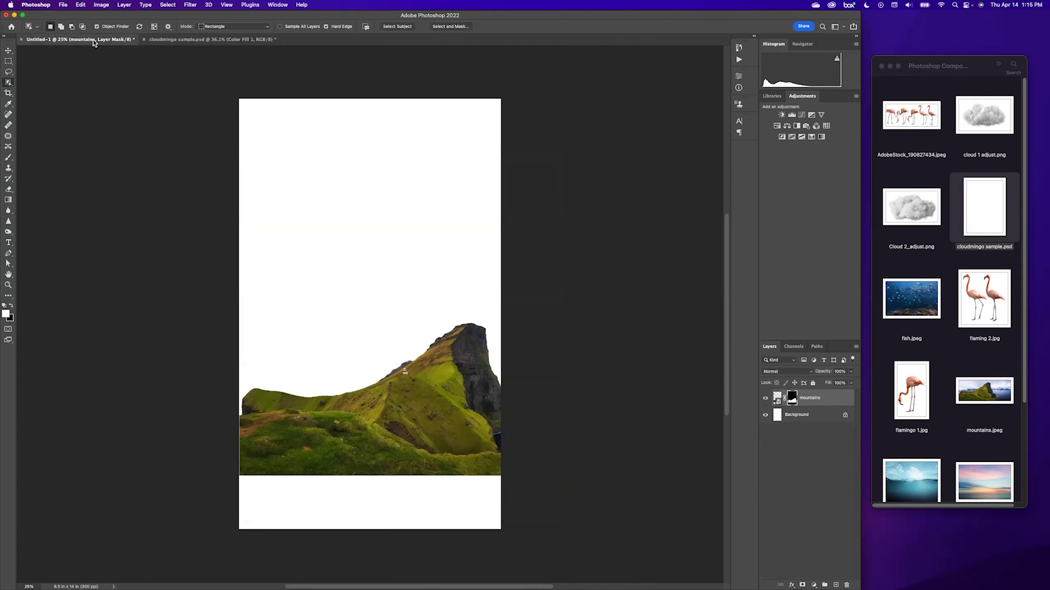
- Duplicate the mountains layer, delete the copy's layer mask, and hide the original masked layer
{"action": "key", "text": "super+plus"}
{"action": "key", "text": "super+plus"}
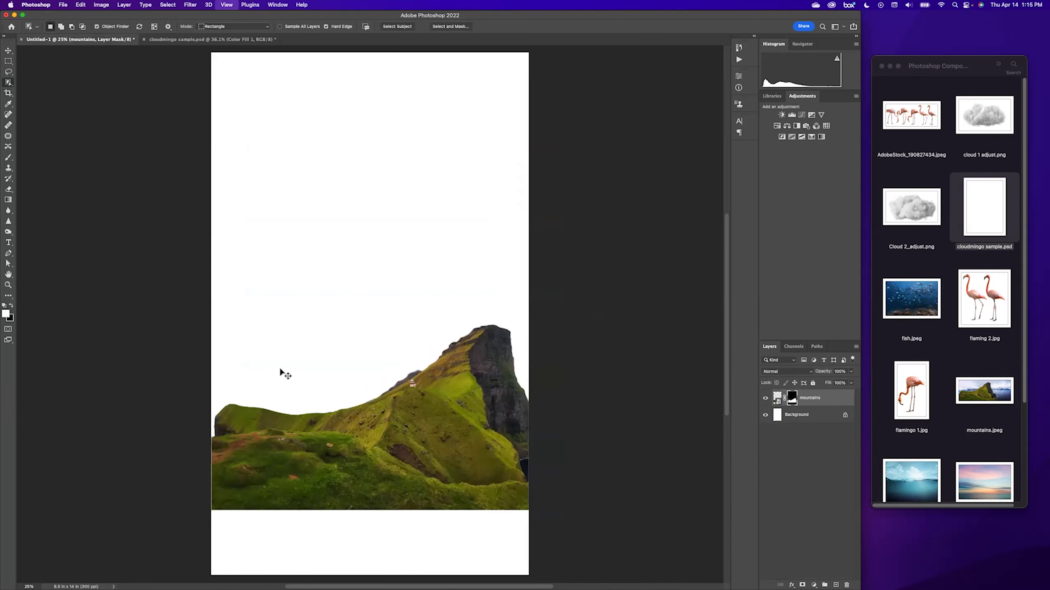
{"action": "left_click_drag", "start_coordinate": [315, 302], "coordinate": [351, 103]}
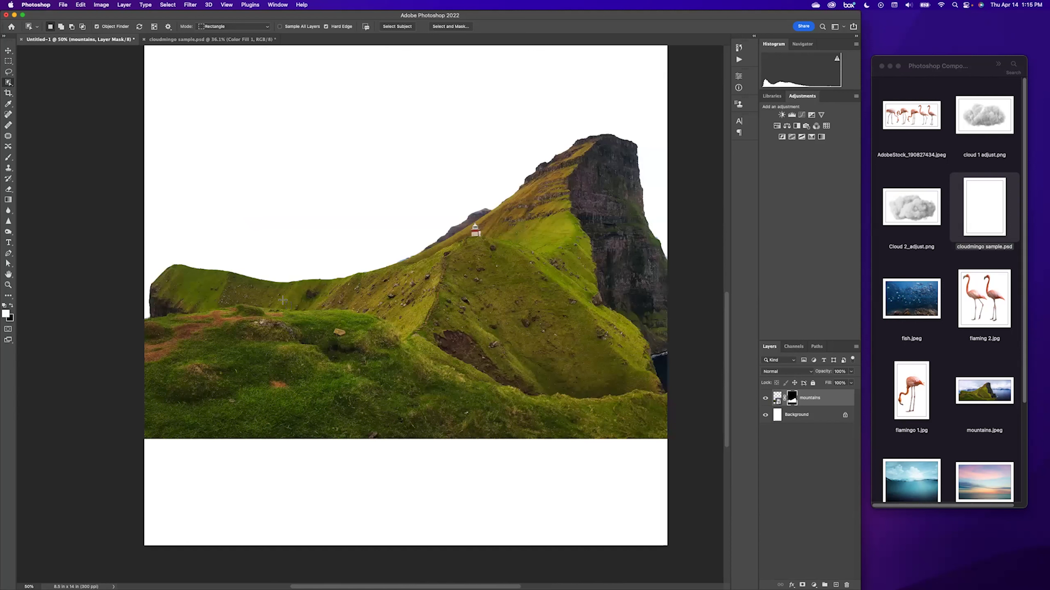
{"action": "left_click", "coordinate": [832, 397]}
{"action": "key", "text": "super+j"}
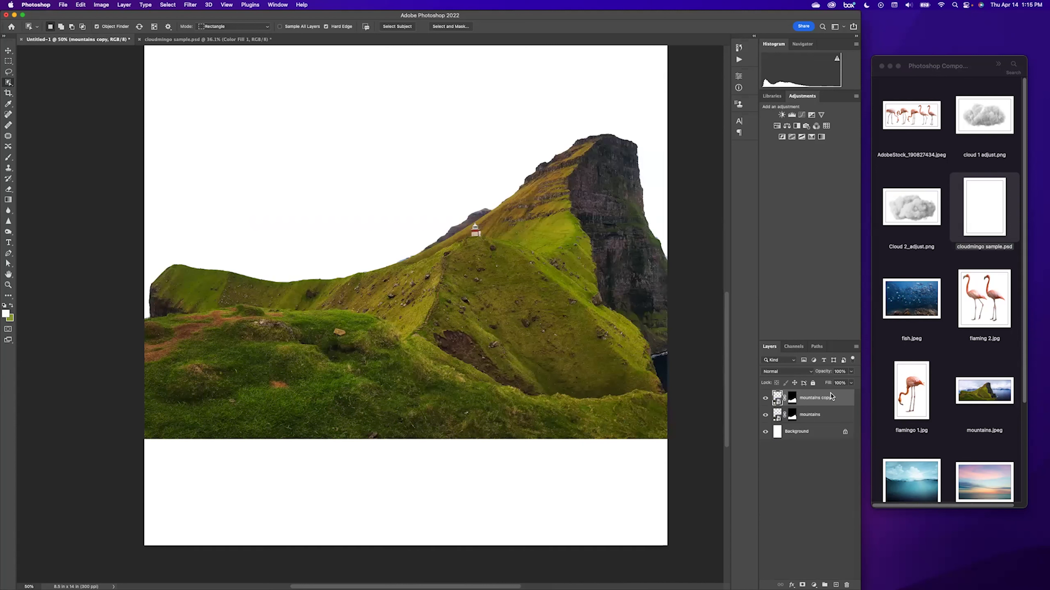
{"action": "right_click", "coordinate": [787, 402]}
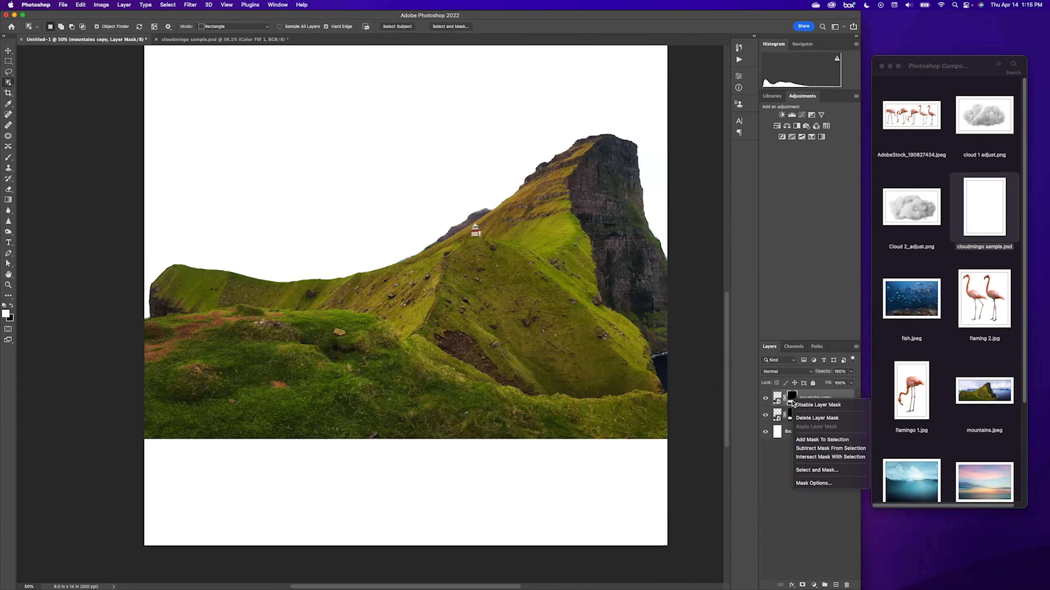
{"action": "left_click", "coordinate": [823, 418]}
{"action": "left_click", "coordinate": [764, 415]}
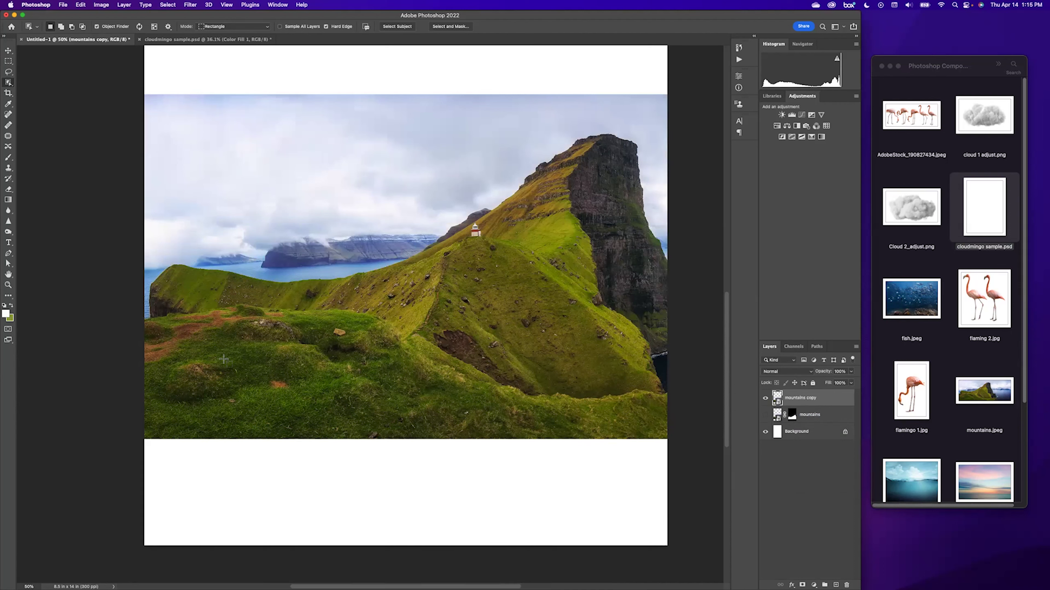
- Try selecting the grassy foreground hill with the Object Selection tool and with Quick Selection, clearing the selection after each attempt
{"action": "left_click_drag", "start_coordinate": [139, 308], "coordinate": [678, 495]}
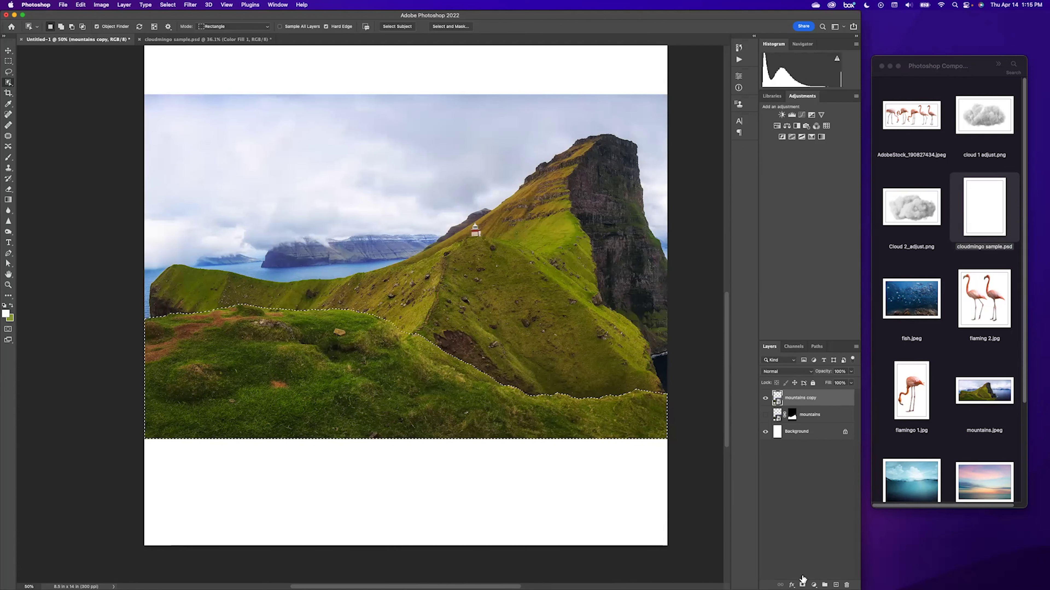
{"action": "key", "text": "super+d"}
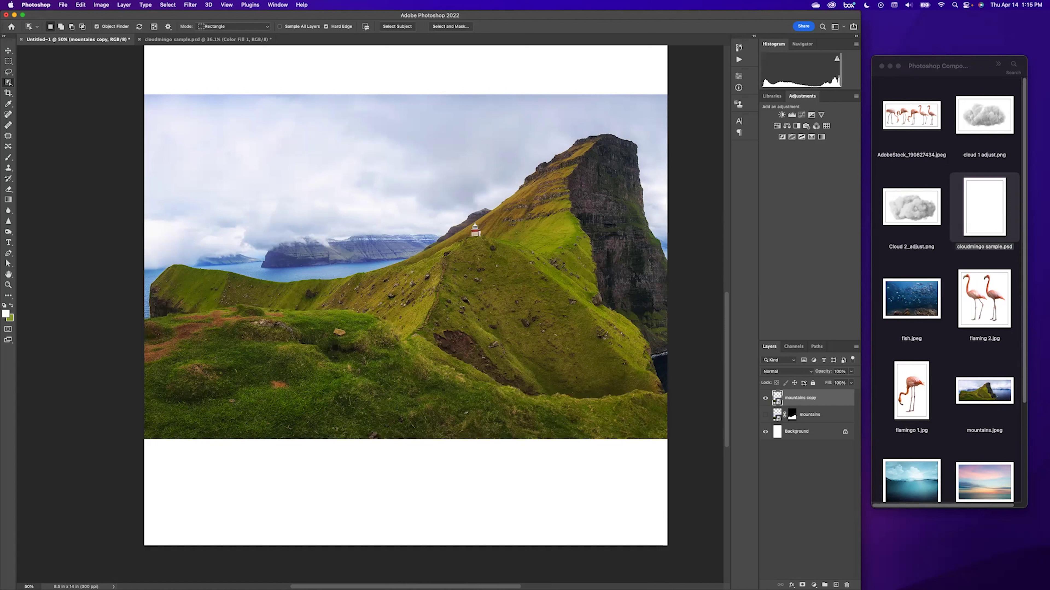
{"action": "left_click", "coordinate": [8, 84]}
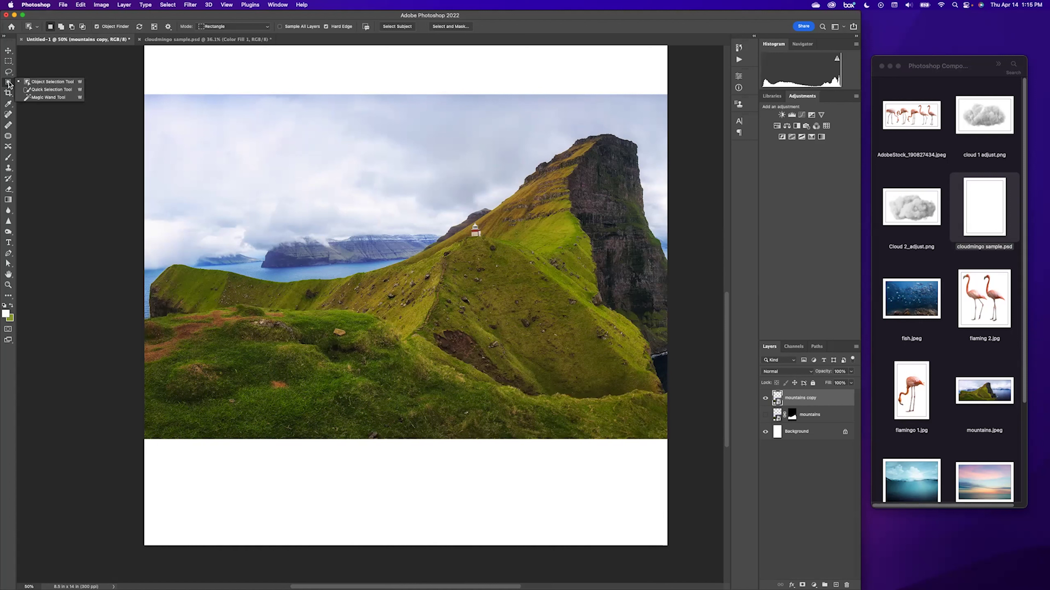
{"action": "left_click", "coordinate": [52, 90]}
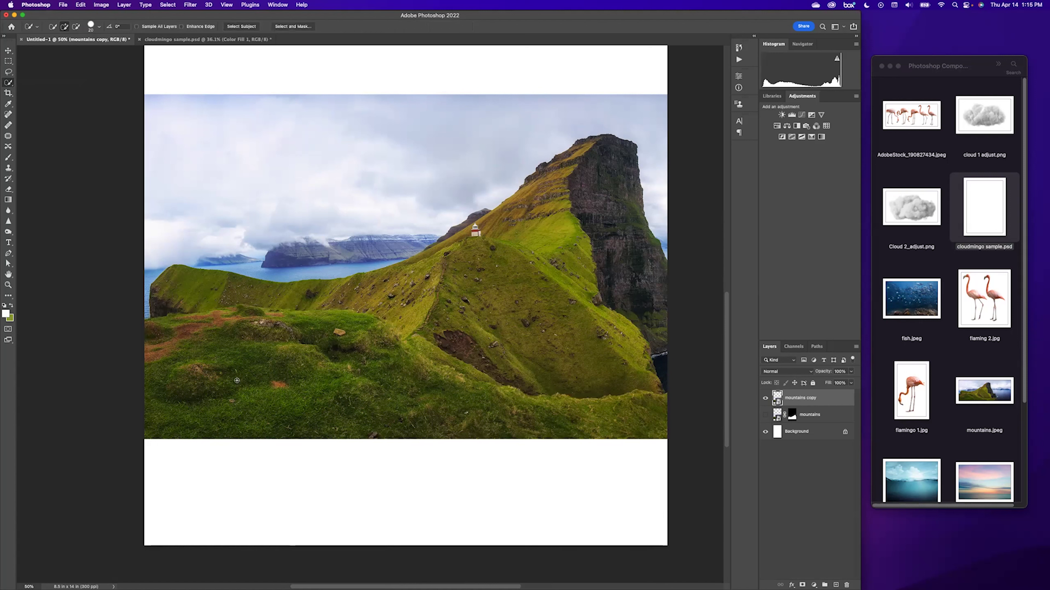
{"action": "mouse_move", "coordinate": [222, 389]}
{"action": "left_mouse_down"}
{"action": "mouse_move", "coordinate": [247, 358]}
{"action": "mouse_move", "coordinate": [339, 328]}
{"action": "mouse_move", "coordinate": [385, 344]}
{"action": "mouse_move", "coordinate": [447, 401]}
{"action": "mouse_move", "coordinate": [529, 426]}
{"action": "mouse_move", "coordinate": [639, 433]}
{"action": "left_mouse_up"}
{"action": "mouse_move", "coordinate": [374, 304]}
{"action": "left_mouse_down"}
{"action": "mouse_move", "coordinate": [164, 274]}
{"action": "mouse_move", "coordinate": [182, 289]}
{"action": "left_mouse_up"}
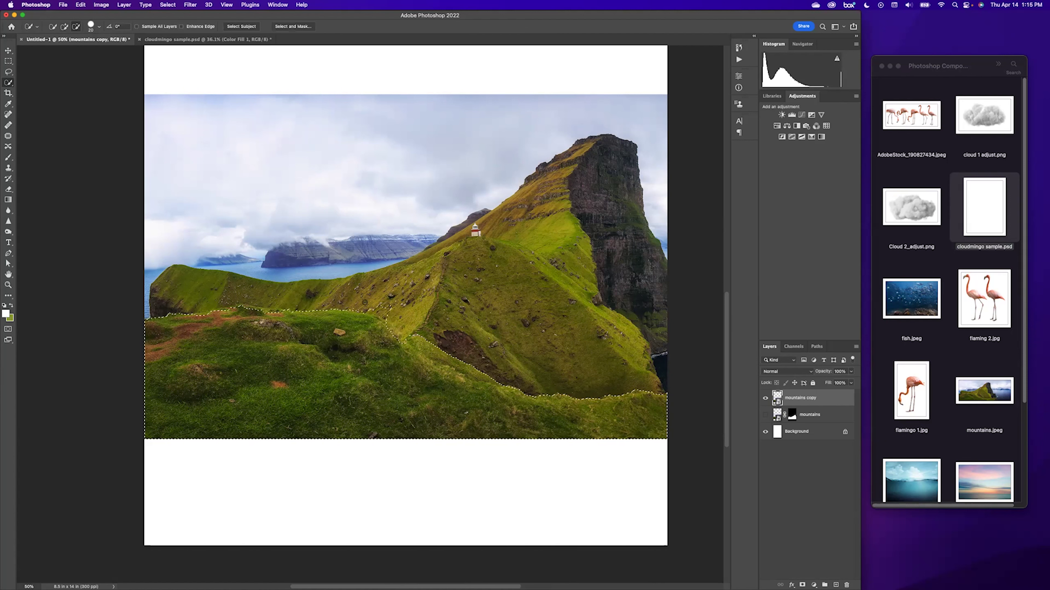
{"action": "key", "text": "super+d"}
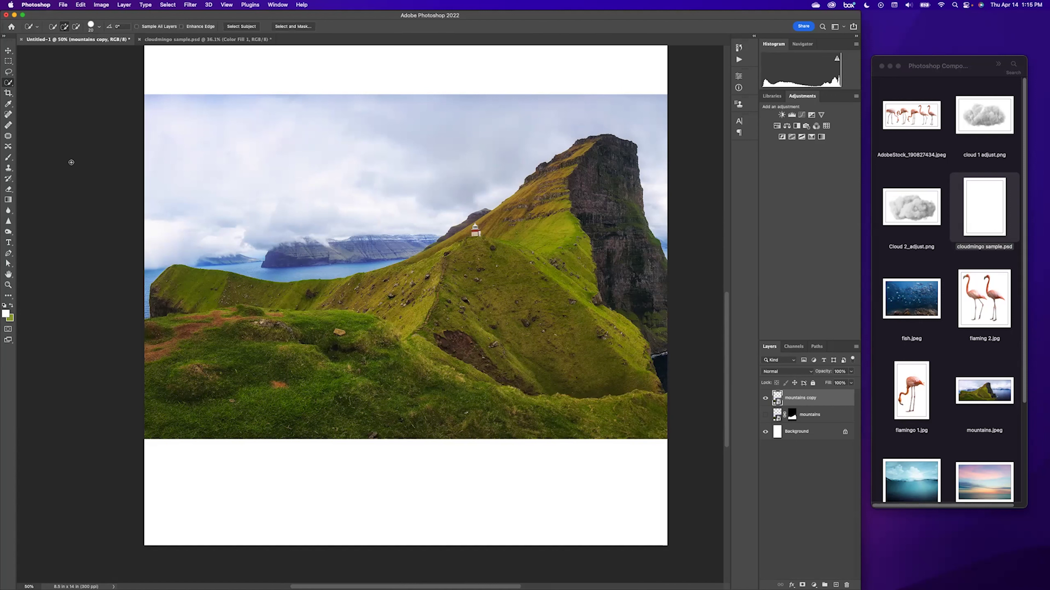
- Trace a closed Pen tool path along the upper edge of the grassy foreground hill and around the outside of the image
{"action": "left_click", "coordinate": [8, 253]}
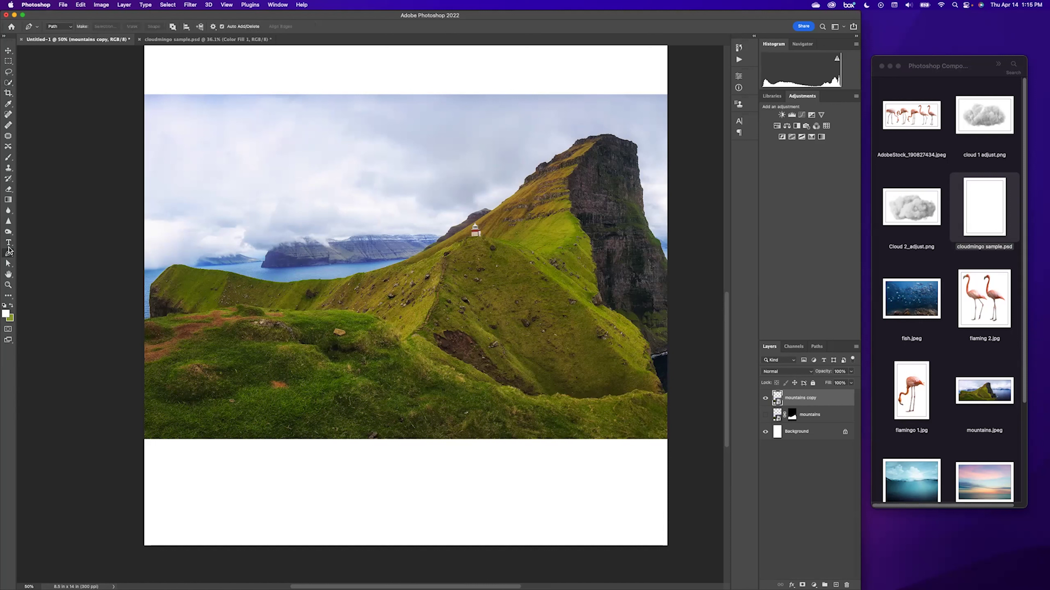
{"action": "left_click", "coordinate": [143, 321]}
{"action": "left_click", "coordinate": [153, 317]}
{"action": "left_click", "coordinate": [173, 314]}
{"action": "left_click", "coordinate": [192, 312]}
{"action": "left_click", "coordinate": [224, 310]}
{"action": "left_click", "coordinate": [234, 308]}
{"action": "left_click", "coordinate": [240, 306]}
{"action": "left_click", "coordinate": [253, 308]}
{"action": "left_click", "coordinate": [276, 310]}
{"action": "left_click", "coordinate": [514, 389]}
{"action": "left_click", "coordinate": [520, 391]}
{"action": "left_click", "coordinate": [526, 393]}
{"action": "left_click", "coordinate": [542, 396]}
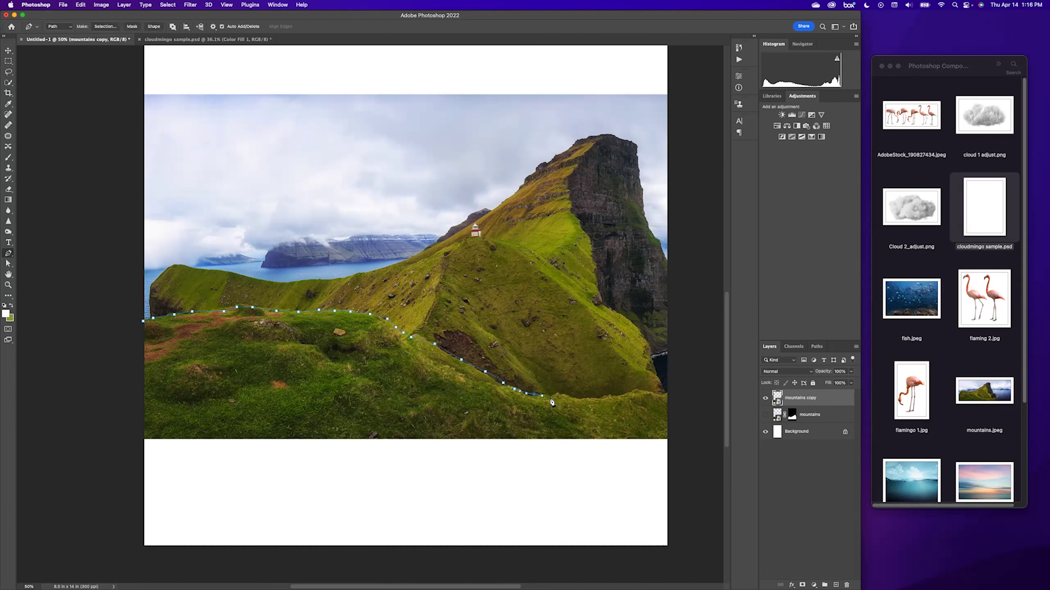
{"action": "left_click", "coordinate": [669, 394]}
{"action": "left_click", "coordinate": [675, 432]}
{"action": "left_click", "coordinate": [153, 455]}
{"action": "left_click", "coordinate": [112, 401]}
{"action": "left_click", "coordinate": [144, 323]}
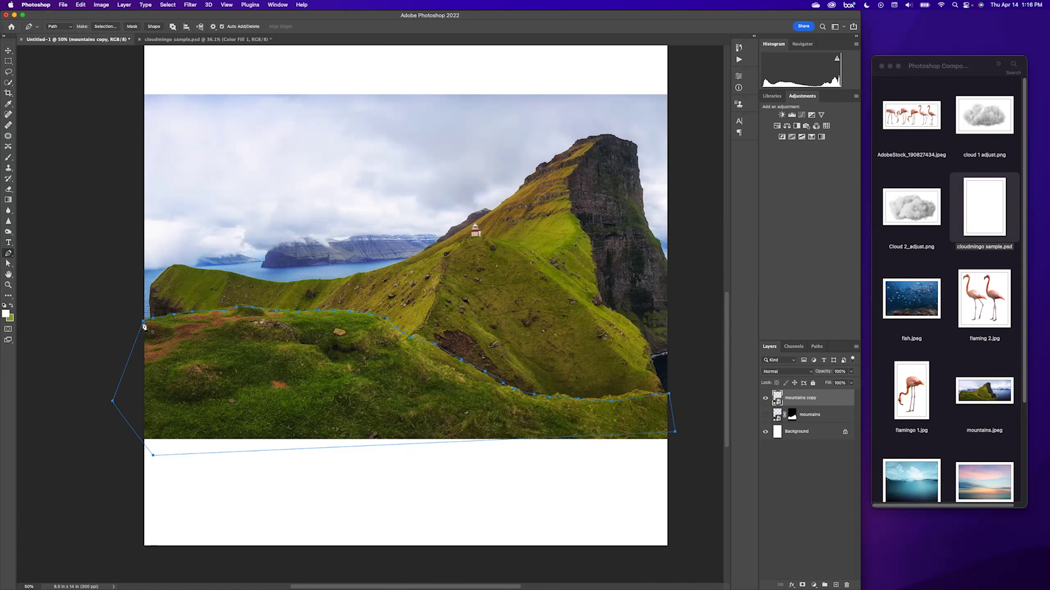
- Convert the foreground hill path into a new anti-aliased selection with a 0-pixel feather radius, and clear the selection
{"action": "right_click", "coordinate": [185, 321]}
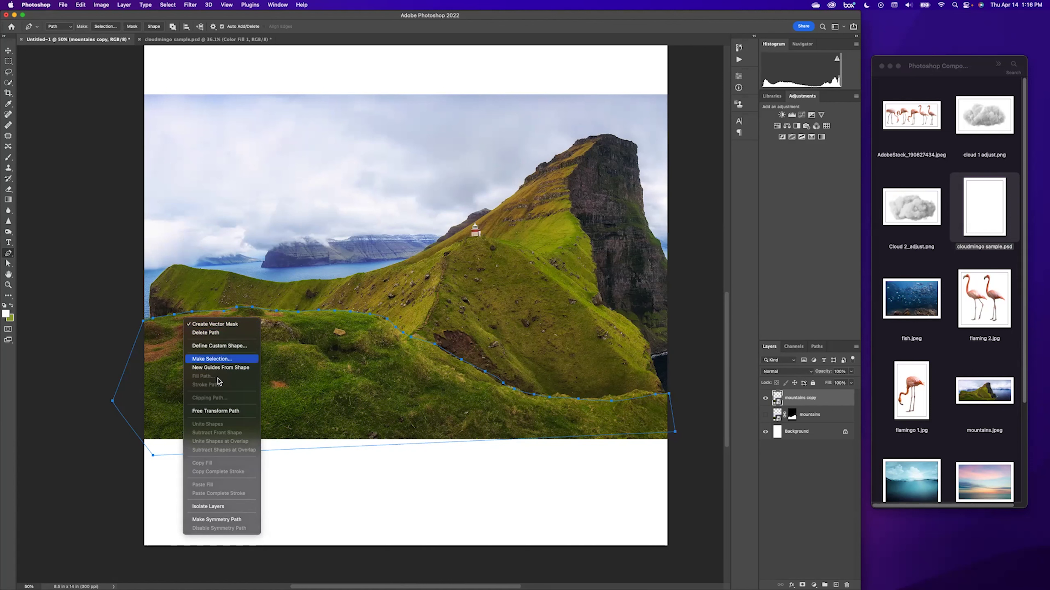
{"action": "left_click", "coordinate": [211, 359]}
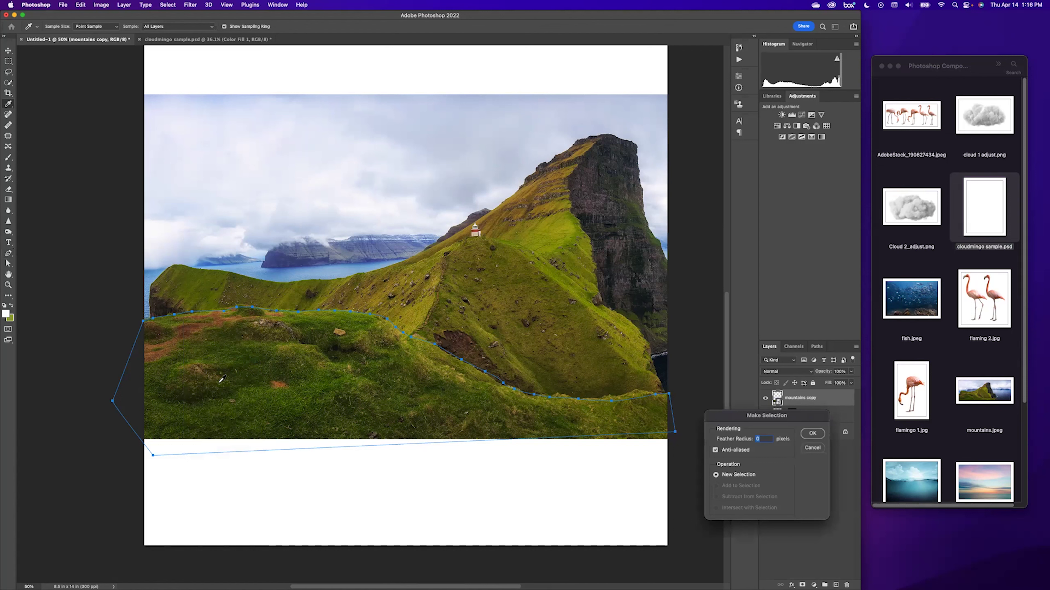
{"action": "key", "text": "Return"}
{"action": "key", "text": "super+shift+i"}
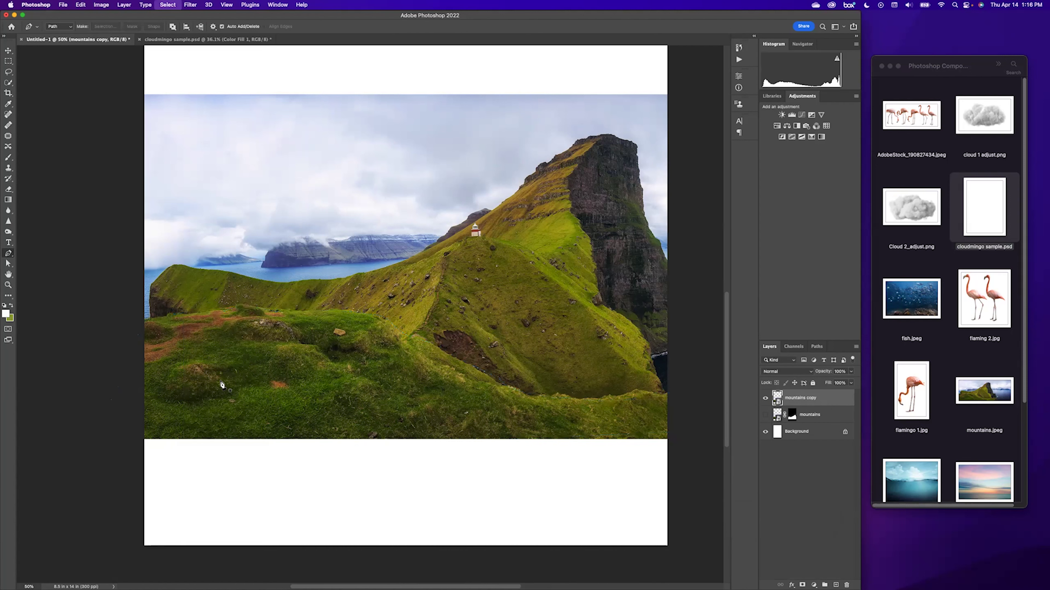
- Show the masked mountains layer again and delete the unmasked mountains copy
{"action": "left_click", "coordinate": [764, 415]}
{"action": "left_click", "coordinate": [765, 398]}
{"action": "key", "text": "Delete"}
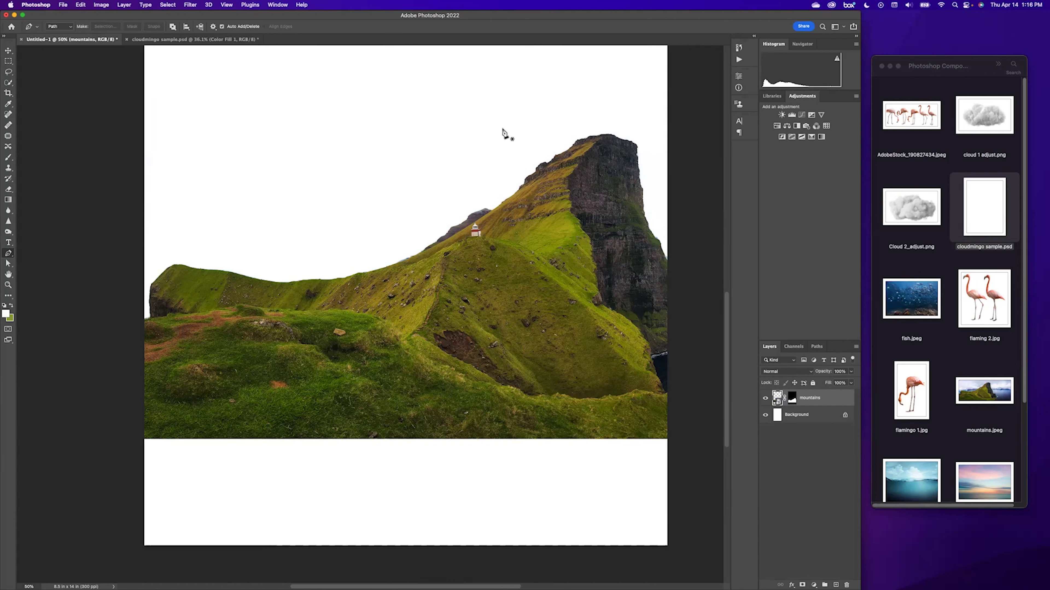
{"action": "key", "text": "super+0"}
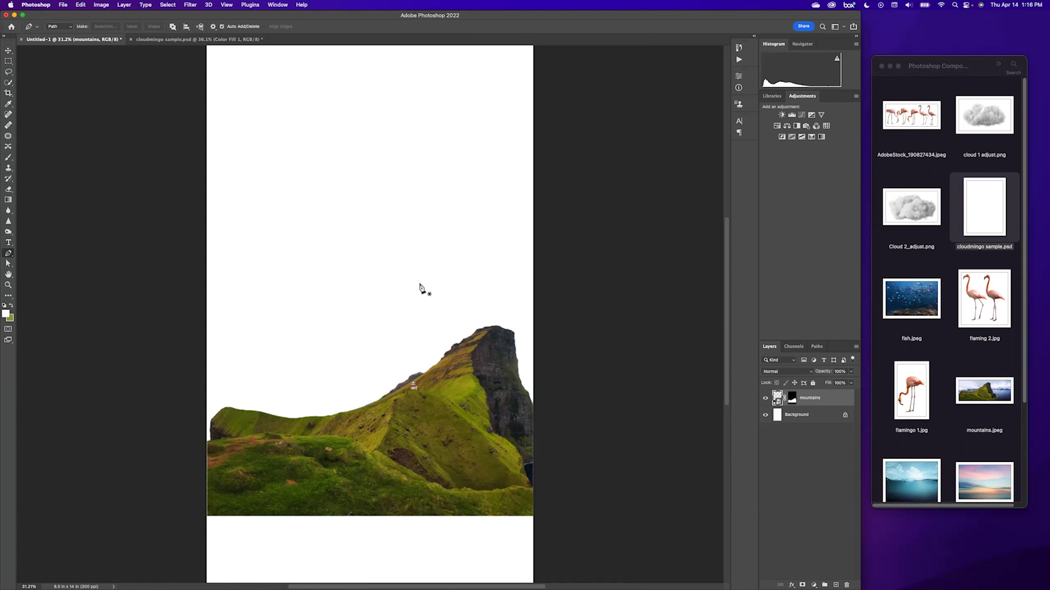
- Place ocean.jpeg on the canvas over the mountains and enlarge it to about 84% so it extends past the canvas edge
{"action": "scroll", "coordinate": [957, 447], "scroll_direction": "down", "scroll_amount": 4}
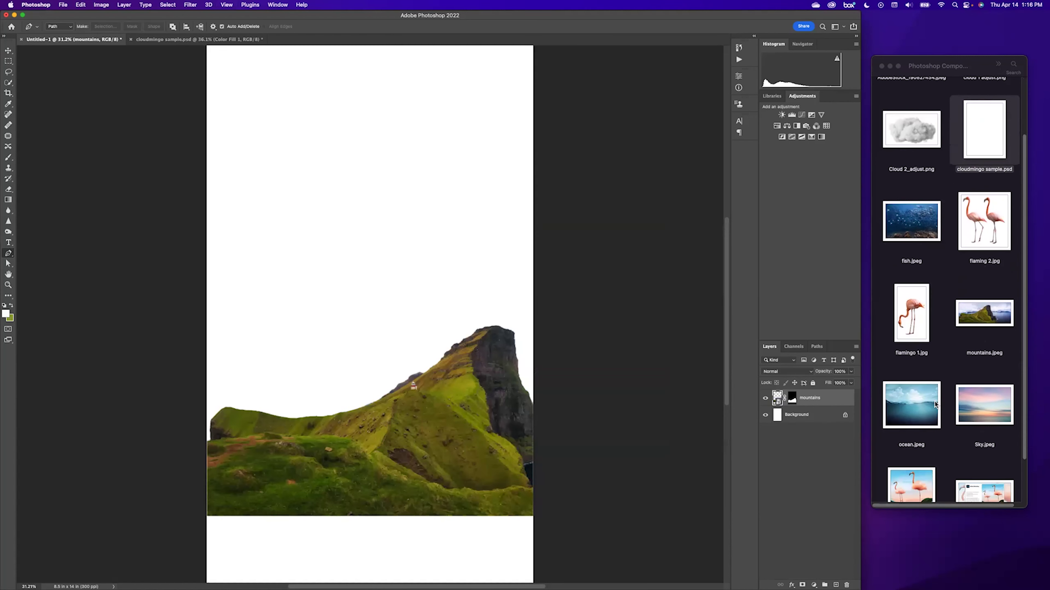
{"action": "left_click", "coordinate": [912, 405]}
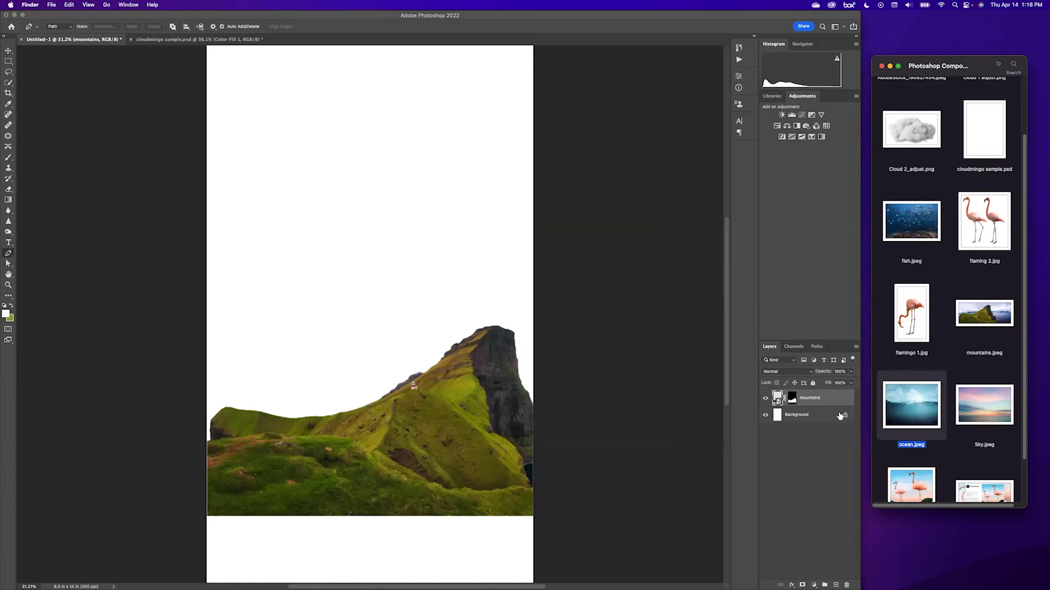
{"action": "left_click_drag", "start_coordinate": [919, 407], "coordinate": [387, 430]}
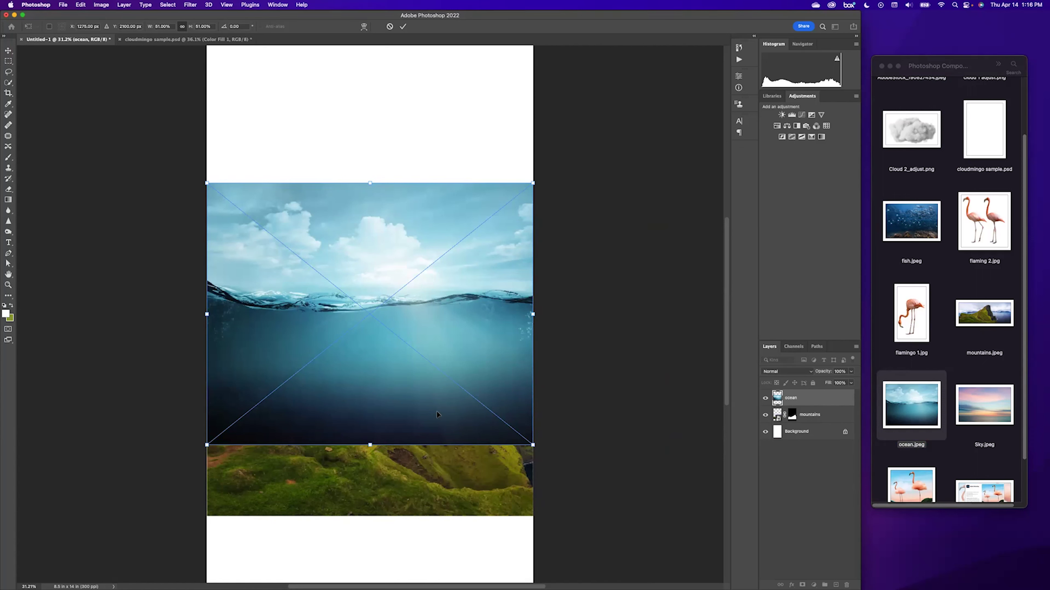
{"action": "left_click_drag", "start_coordinate": [534, 446], "coordinate": [699, 553]}
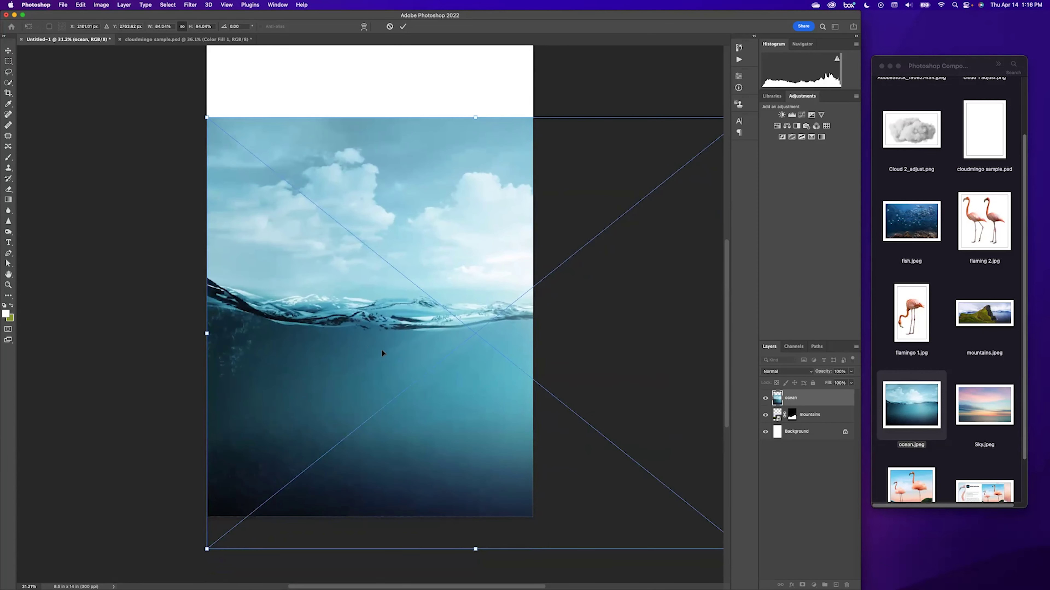
{"action": "key", "text": "Return"}
{"action": "key", "text": "p"}
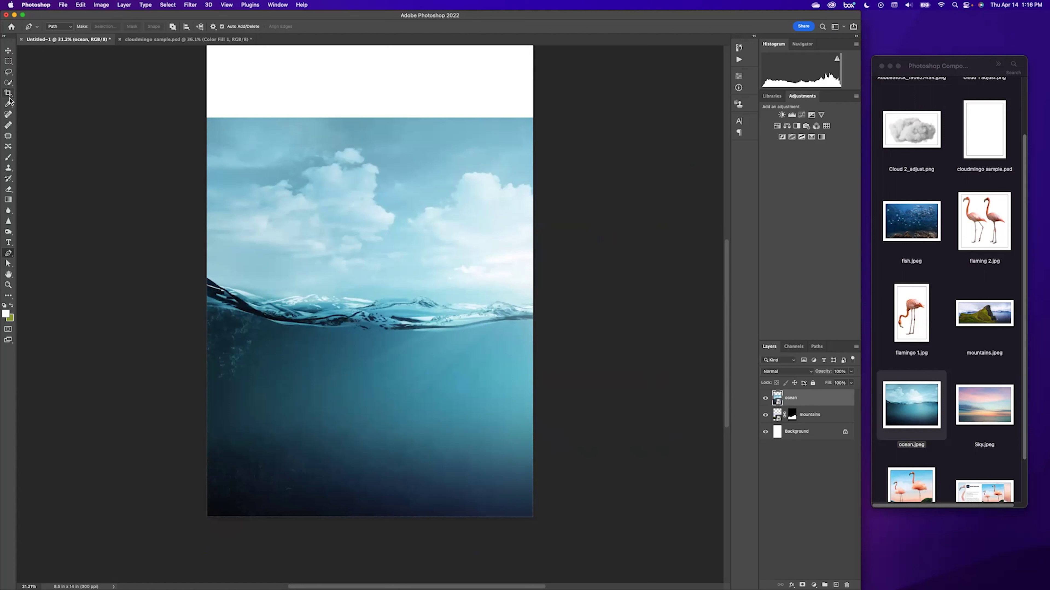
- Try selecting the water in the ocean layer with the Object Selection tool, inspect the wave edge at 100%, and clear the selection
{"action": "left_click", "coordinate": [9, 82]}
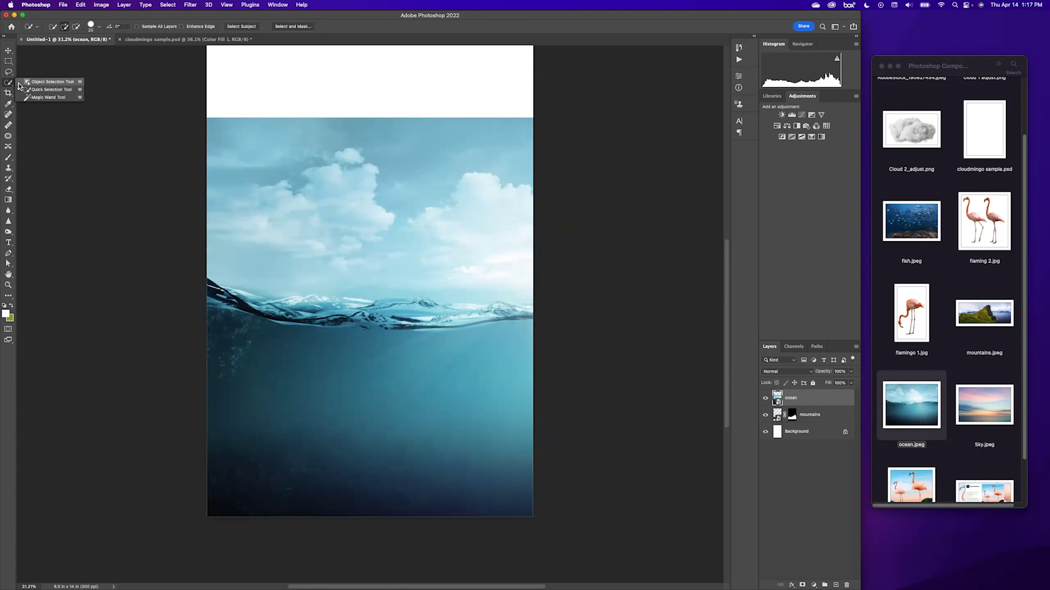
{"action": "left_click_drag", "start_coordinate": [197, 272], "coordinate": [552, 563]}
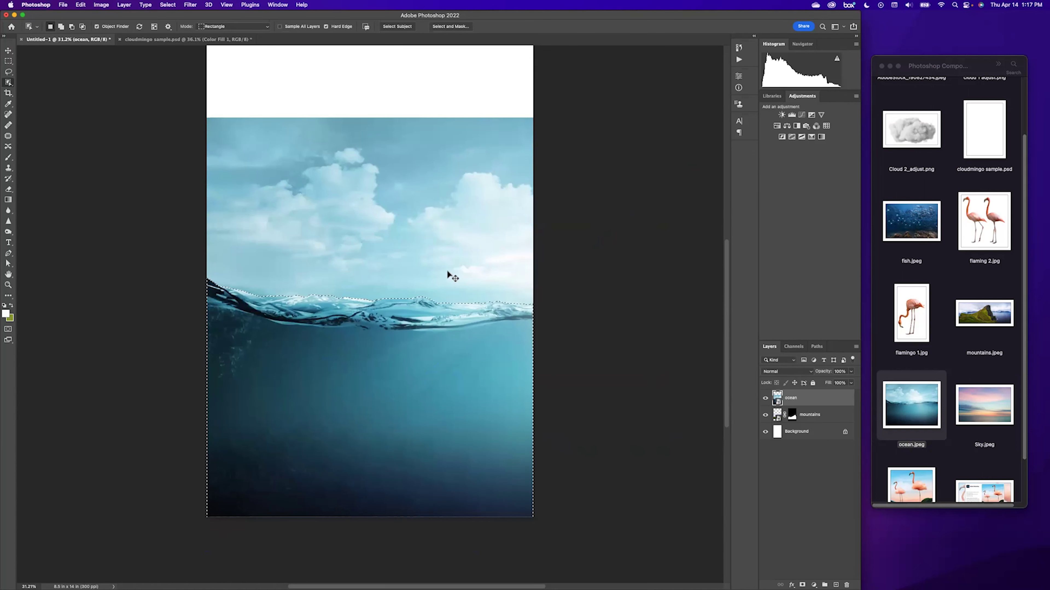
{"action": "key", "text": "super+1"}
{"action": "left_click_drag", "start_coordinate": [480, 339], "coordinate": [342, 349]}
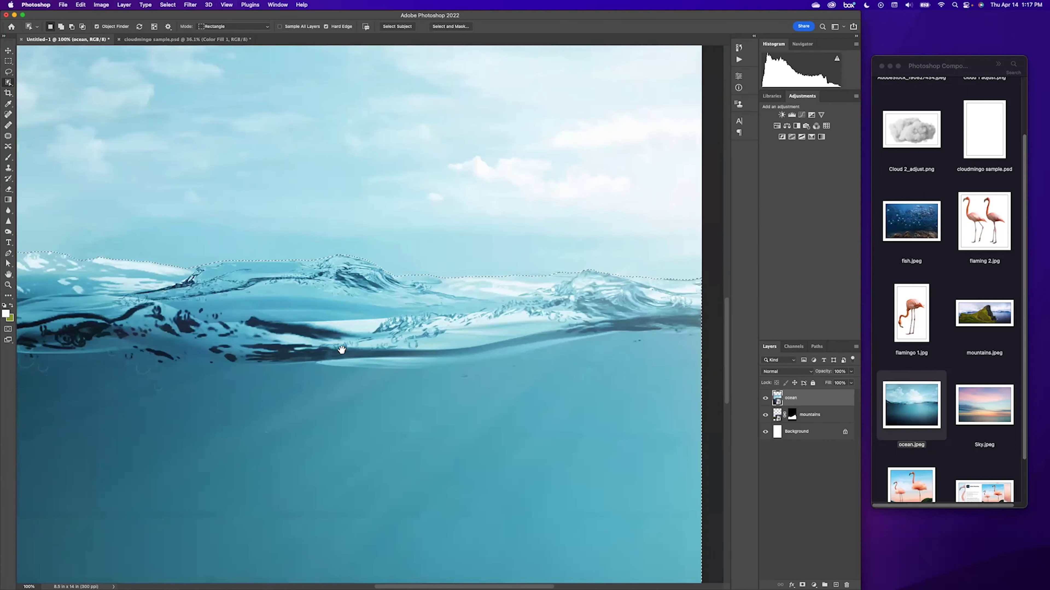
{"action": "left_click_drag", "start_coordinate": [271, 349], "coordinate": [541, 347]}
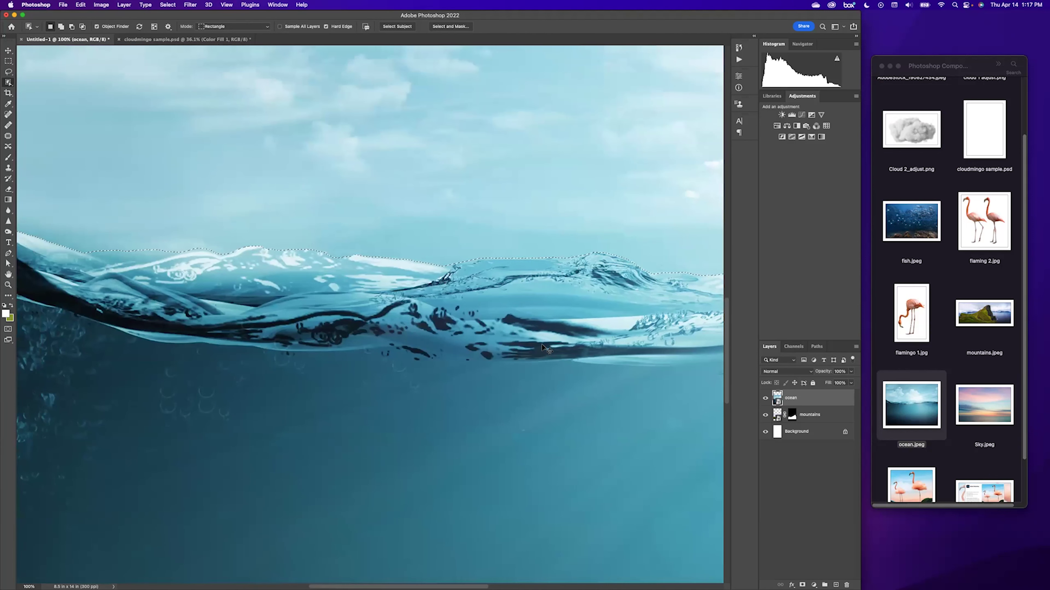
{"action": "key", "text": "super+0"}
{"action": "left_click_drag", "start_coordinate": [183, 334], "coordinate": [544, 415]}
{"action": "key", "text": "super+d"}
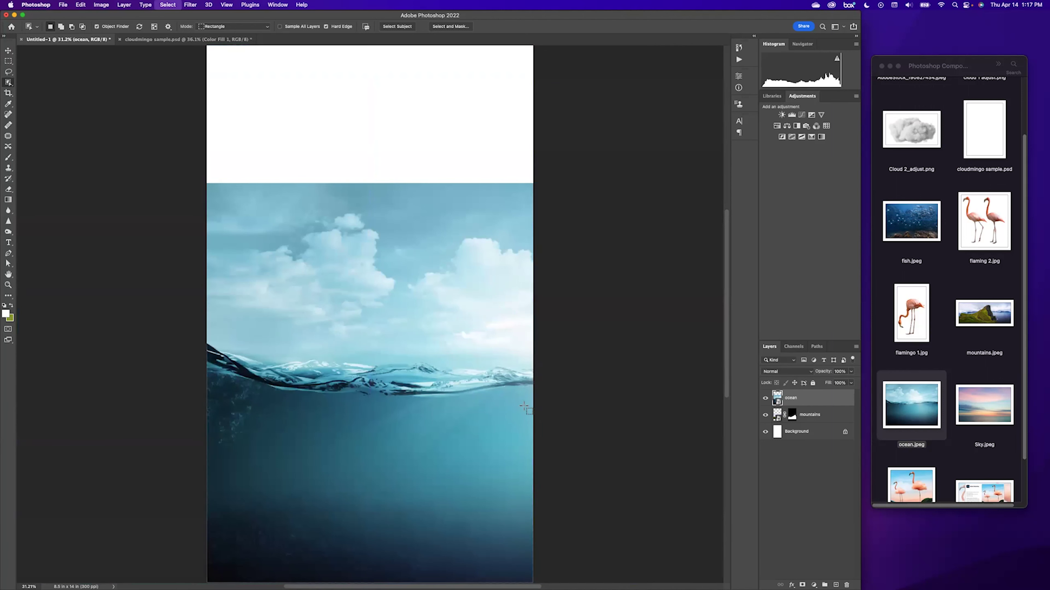
- Select the water below the wave line with the Object Selection tool and add a layer mask to the ocean layer from it
{"action": "left_click_drag", "start_coordinate": [194, 382], "coordinate": [198, 364]}
{"action": "left_click_drag", "start_coordinate": [205, 320], "coordinate": [605, 458]}
{"action": "left_click_drag", "start_coordinate": [475, 341], "coordinate": [475, 342]}
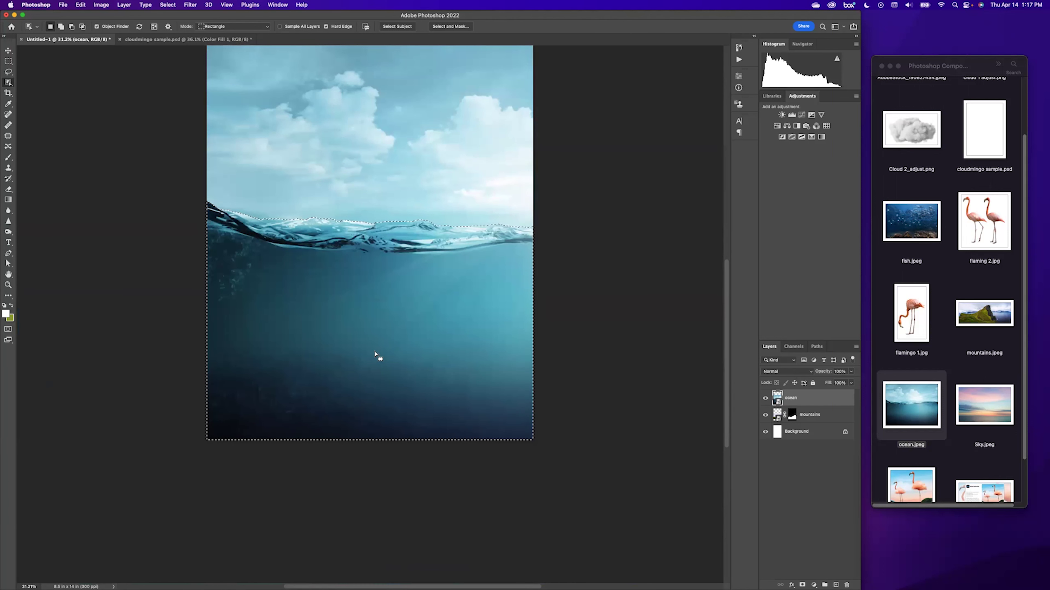
{"action": "key", "text": "super+shift+Down"}
{"action": "key", "text": "super+shift+Down"}
{"action": "key", "text": "super+shift+Down"}
{"action": "key", "text": "super+shift+Down"}
{"action": "key", "text": "super+shift+Down"}
{"action": "key", "text": "super+shift+Down"}
{"action": "key", "text": "super+shift+Down"}
{"action": "key", "text": "super+shift+Down"}
{"action": "key", "text": "super+shift+Down"}
{"action": "key", "text": "super+shift+Down"}
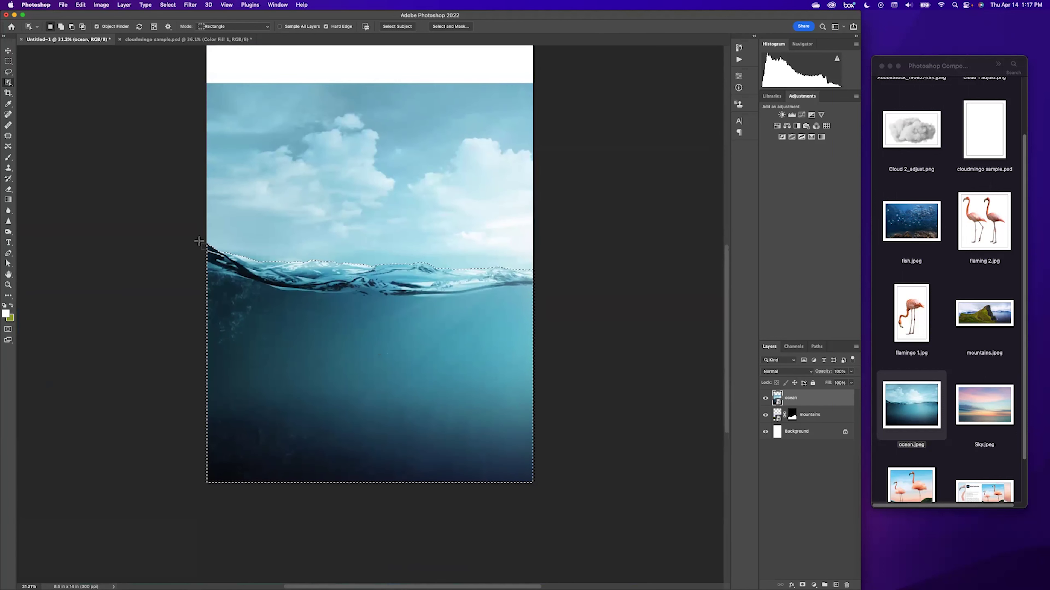
{"action": "left_click", "coordinate": [802, 583]}
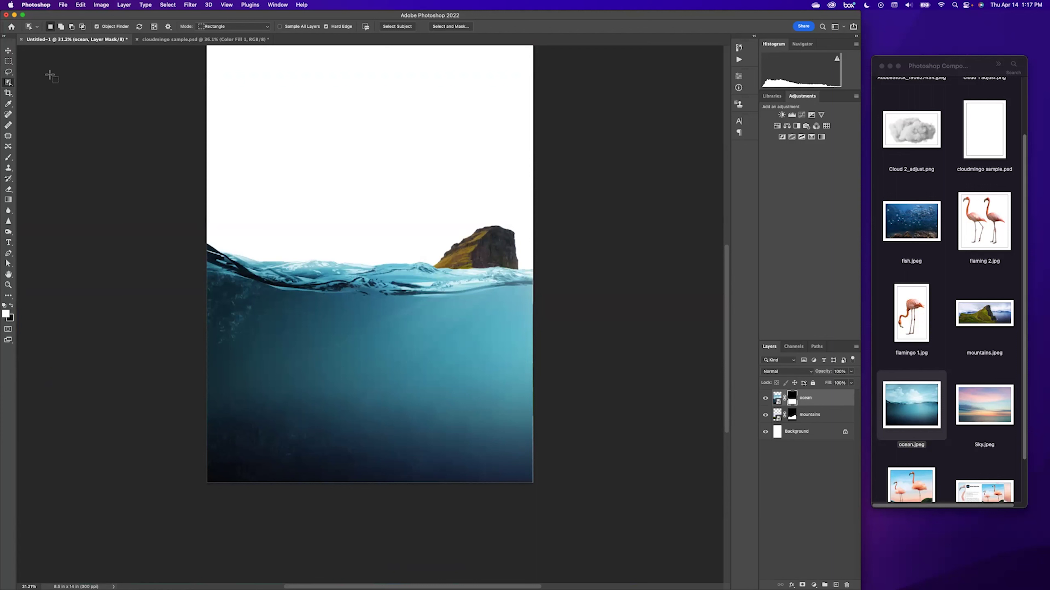
- Lower the masked ocean so its waves cover the foot of the mountains, and nudge the mountains layer slightly up
{"action": "left_click", "coordinate": [8, 51]}
{"action": "left_click_drag", "start_coordinate": [362, 368], "coordinate": [359, 449]}
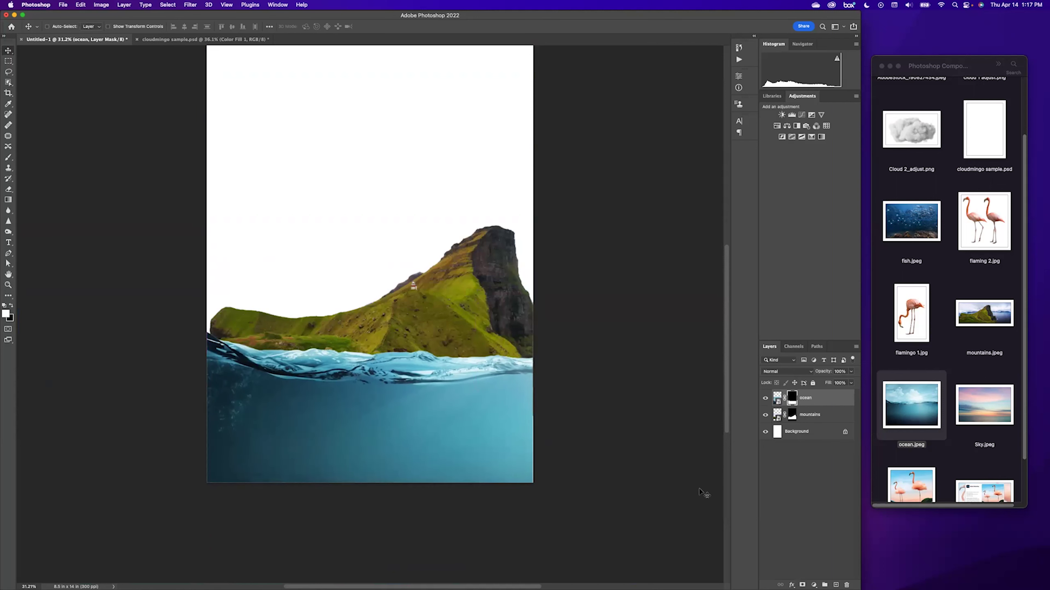
{"action": "left_click", "coordinate": [809, 415]}
{"action": "left_click_drag", "start_coordinate": [478, 320], "coordinate": [479, 312]}
{"action": "left_click", "coordinate": [209, 39]}
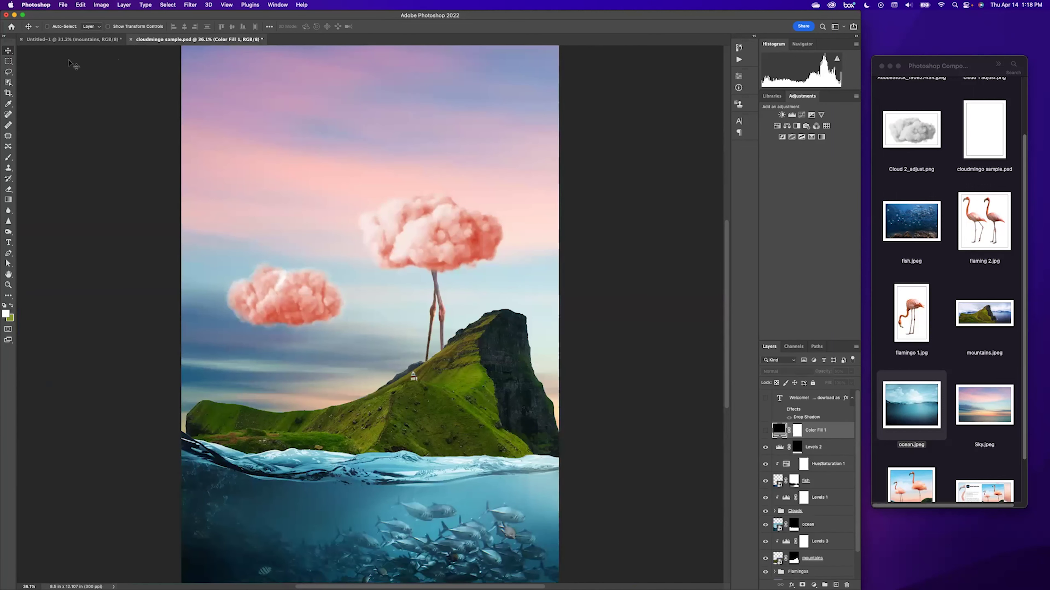
{"action": "left_click", "coordinate": [58, 40]}
{"action": "scroll", "coordinate": [297, 345], "scroll_direction": "down", "scroll_amount": 2}
{"action": "scroll", "coordinate": [297, 345], "scroll_direction": "down", "scroll_amount": 1}
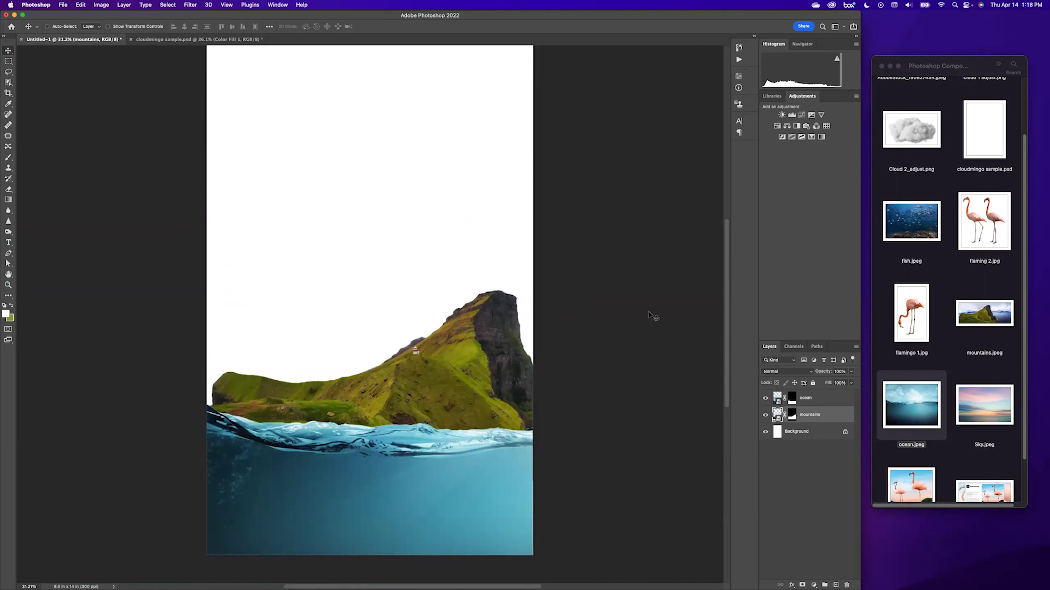
- Try painting black on the ocean mask along the bottom of the water with an enlarged brush at 20% opacity, and undo the stroke
{"action": "left_click", "coordinate": [793, 399]}
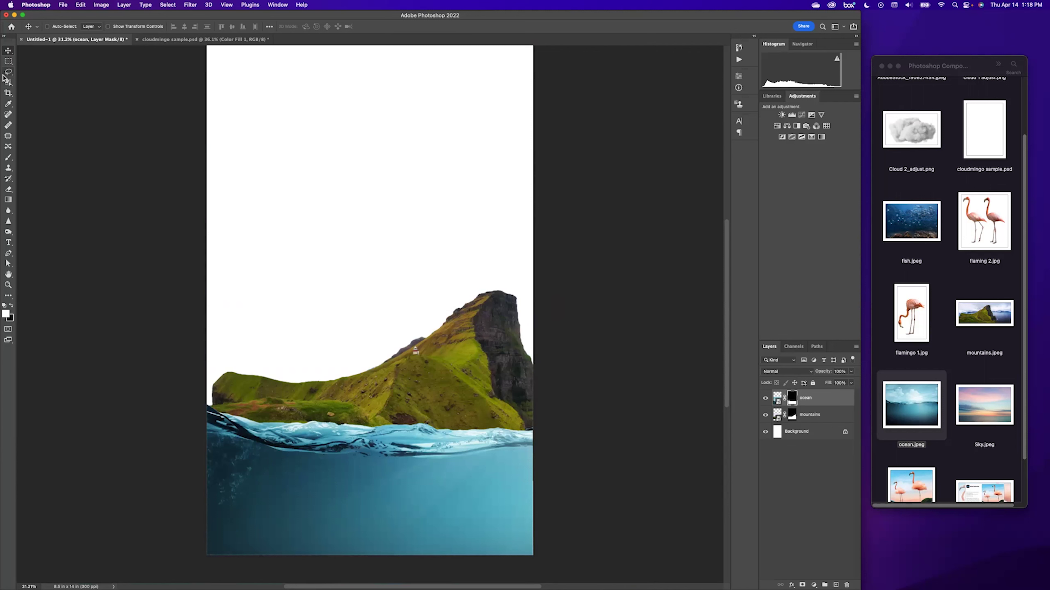
{"action": "left_click", "coordinate": [8, 158]}
{"action": "left_click", "coordinate": [11, 306]}
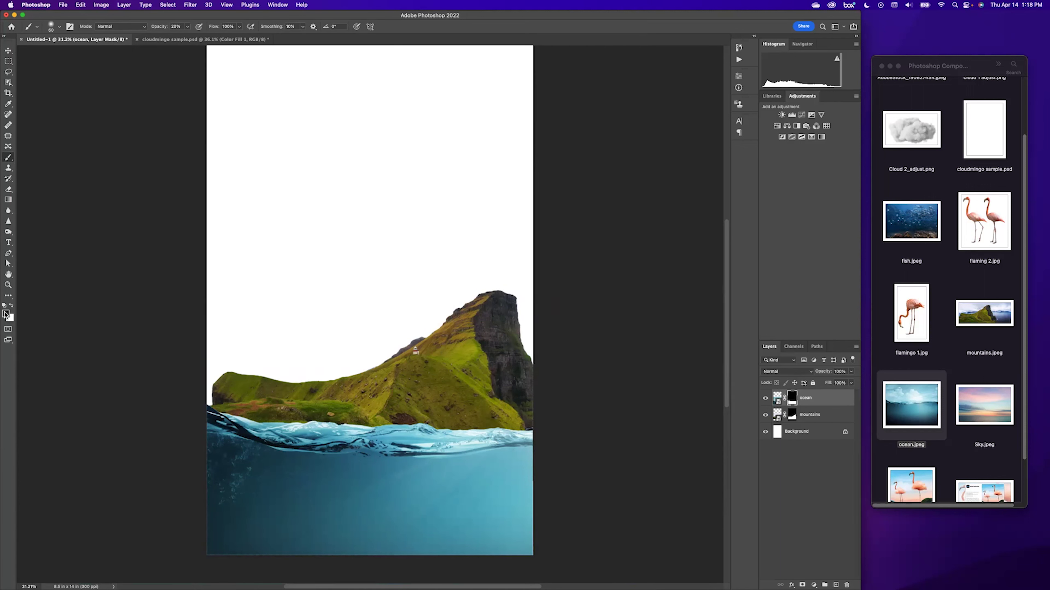
{"action": "key", "text": "bracketright"}
{"action": "key", "text": "bracketright"}
{"action": "key", "text": "bracketright"}
{"action": "key", "text": "bracketright"}
{"action": "key", "text": "bracketright"}
{"action": "key", "text": "bracketright"}
{"action": "key", "text": "bracketright"}
{"action": "key", "text": "bracketright"}
{"action": "key", "text": "bracketright"}
{"action": "key", "text": "bracketright"}
{"action": "key", "text": "bracketright"}
{"action": "key", "text": "bracketright"}
{"action": "left_click_drag", "start_coordinate": [227, 527], "coordinate": [542, 537]}
{"action": "key", "text": "super+z"}
- Try painting black over the lower water on the ocean mask at 100% brush opacity, and undo the painting
{"action": "key", "text": "0"}
{"action": "left_click_drag", "start_coordinate": [225, 558], "coordinate": [537, 546]}
{"action": "mouse_move", "coordinate": [285, 526]}
{"action": "left_mouse_down"}
{"action": "mouse_move", "coordinate": [410, 528]}
{"action": "mouse_move", "coordinate": [248, 497]}
{"action": "left_mouse_up"}
{"action": "key", "text": "super+z"}
{"action": "key", "text": "v"}
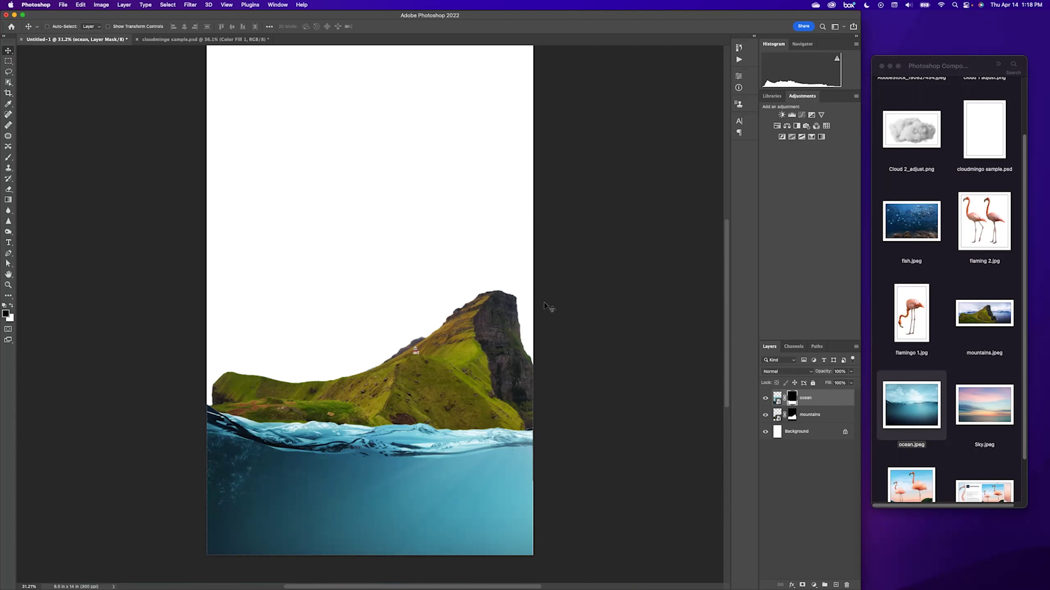
- Place Sky.jpeg on the canvas and enlarge it to about 140% so it covers the whole canvas
{"action": "left_click", "coordinate": [967, 361]}
{"action": "left_click_drag", "start_coordinate": [981, 404], "coordinate": [284, 329]}
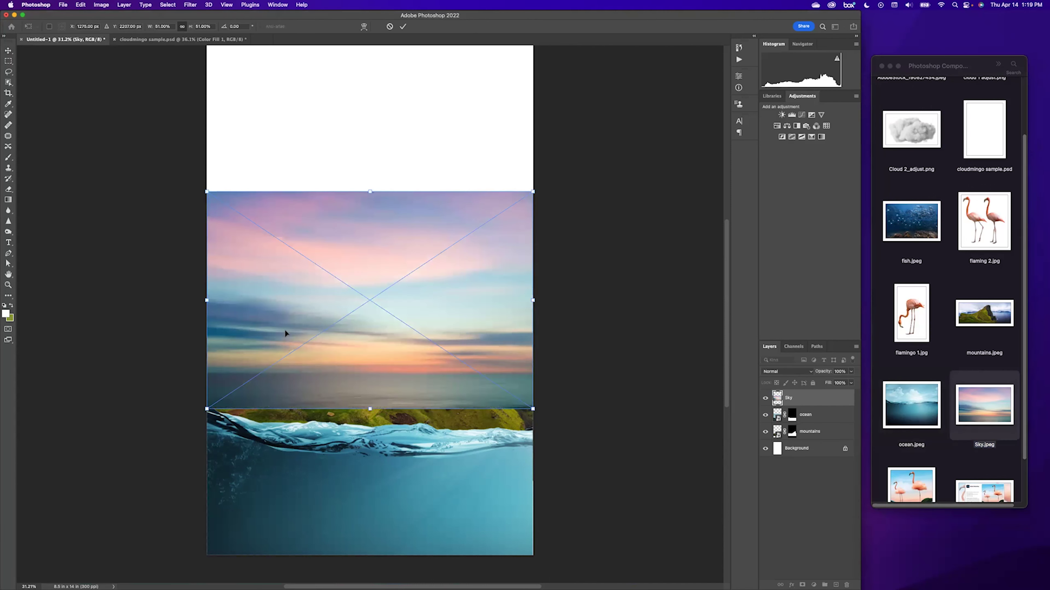
{"action": "key", "text": "super+minus"}
{"action": "key", "text": "super+minus"}
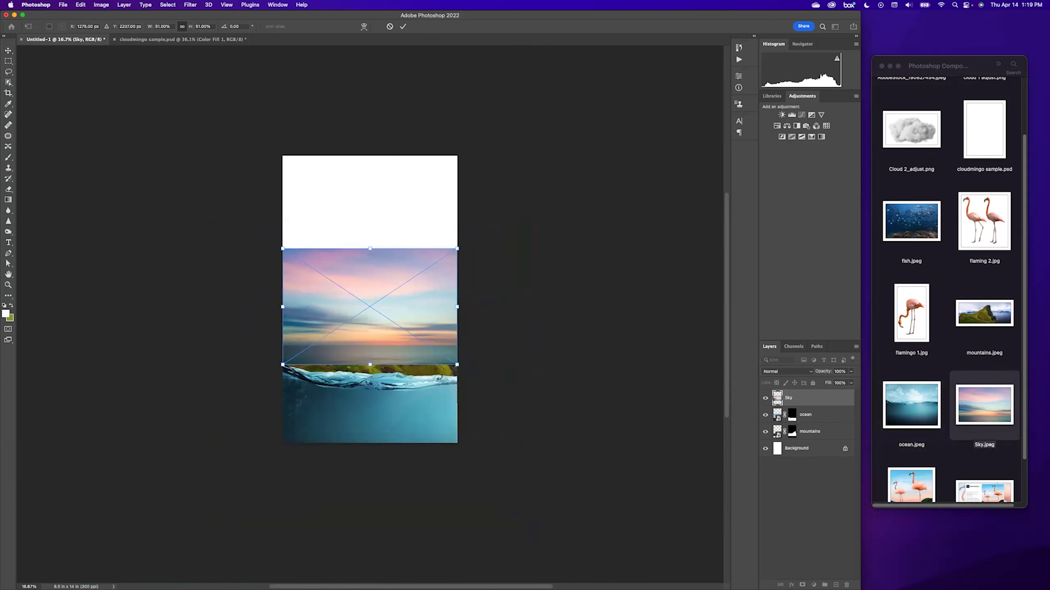
{"action": "left_click_drag", "start_coordinate": [456, 367], "coordinate": [691, 520]}
{"action": "left_click_drag", "start_coordinate": [417, 410], "coordinate": [399, 307]}
{"action": "left_click_drag", "start_coordinate": [679, 424], "coordinate": [730, 467]}
{"action": "left_click_drag", "start_coordinate": [521, 327], "coordinate": [460, 325]}
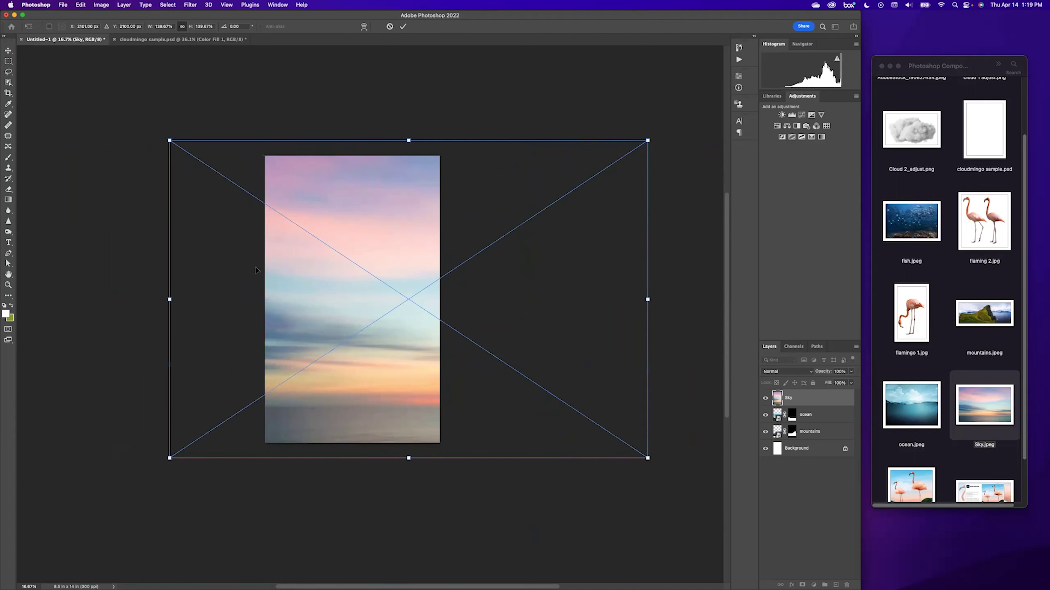
{"action": "key", "text": "Return"}
- Put the Sky layer between the mountains and Background layers, and shift the sky sideways to a brighter area behind the mountains
{"action": "left_click_drag", "start_coordinate": [803, 401], "coordinate": [785, 451]}
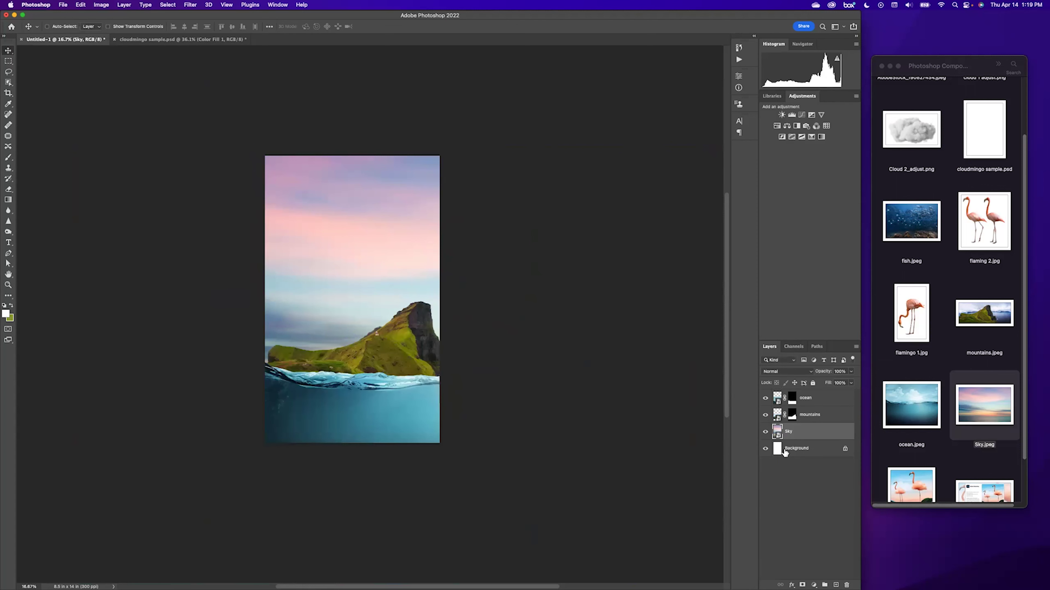
{"action": "left_click_drag", "start_coordinate": [307, 274], "coordinate": [160, 256]}
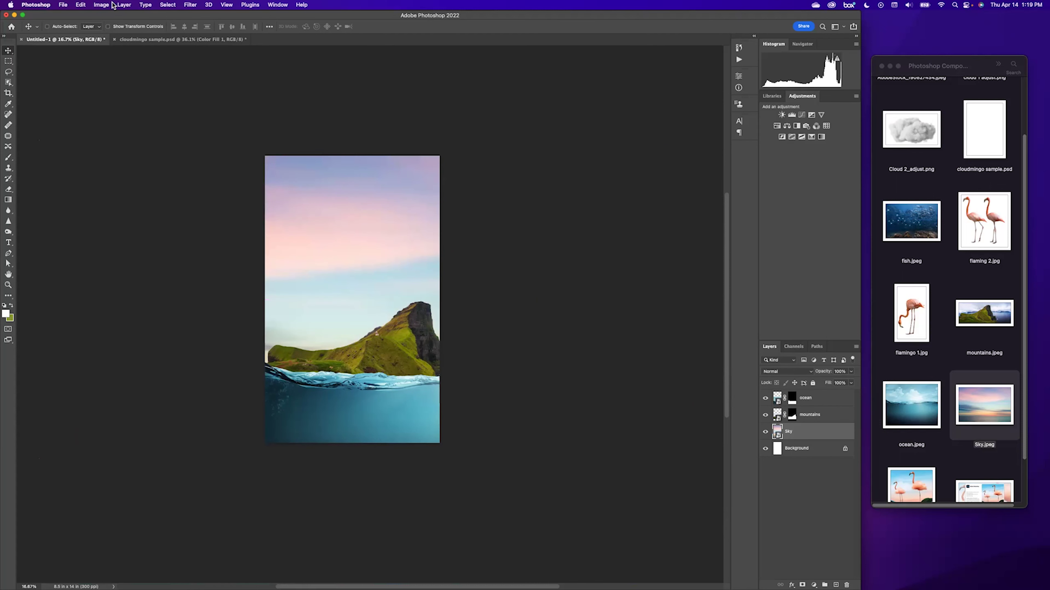
{"action": "left_click", "coordinate": [140, 40]}
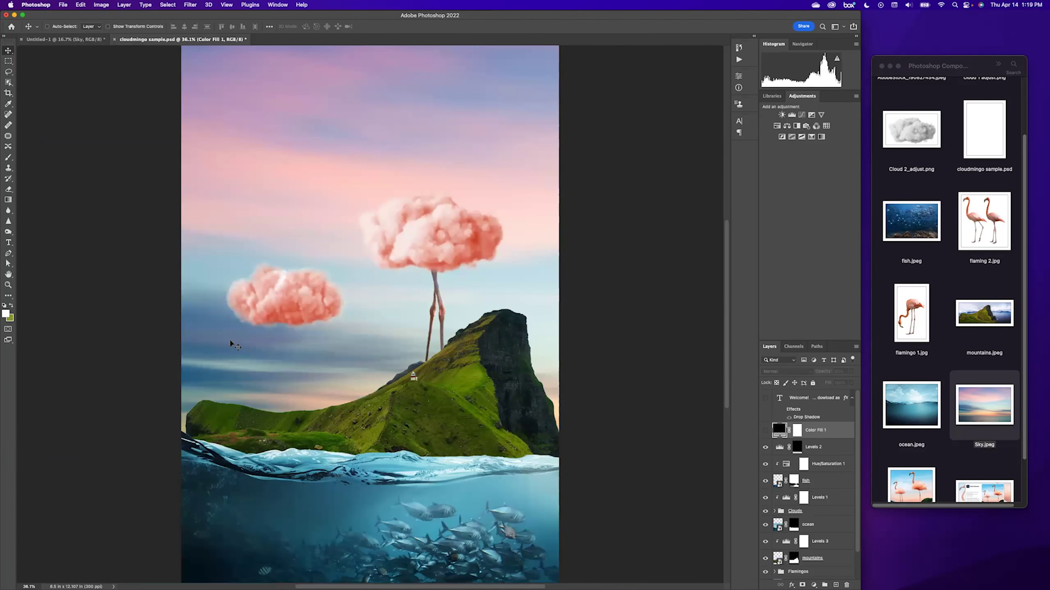
{"action": "left_click", "coordinate": [50, 39]}
{"action": "mouse_move", "coordinate": [343, 253]}
{"action": "left_mouse_down"}
{"action": "mouse_move", "coordinate": [355, 254]}
{"action": "mouse_move", "coordinate": [338, 263]}
{"action": "left_mouse_up"}
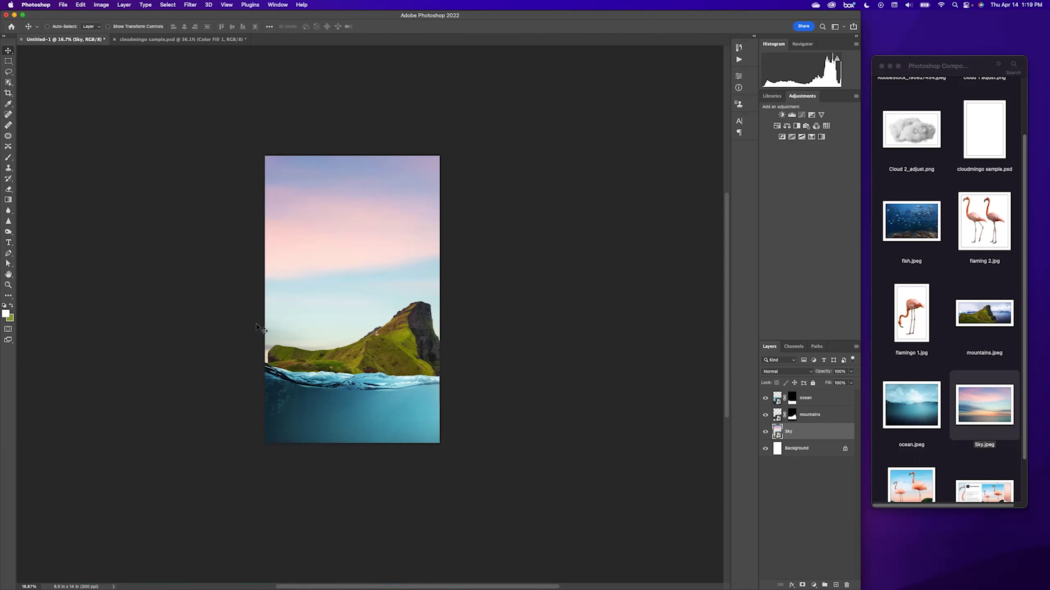
- Place cloud 1 adjust.png as a small cloud above the mountain peak and bring its layer to the top of the stack
{"action": "left_click", "coordinate": [910, 190]}
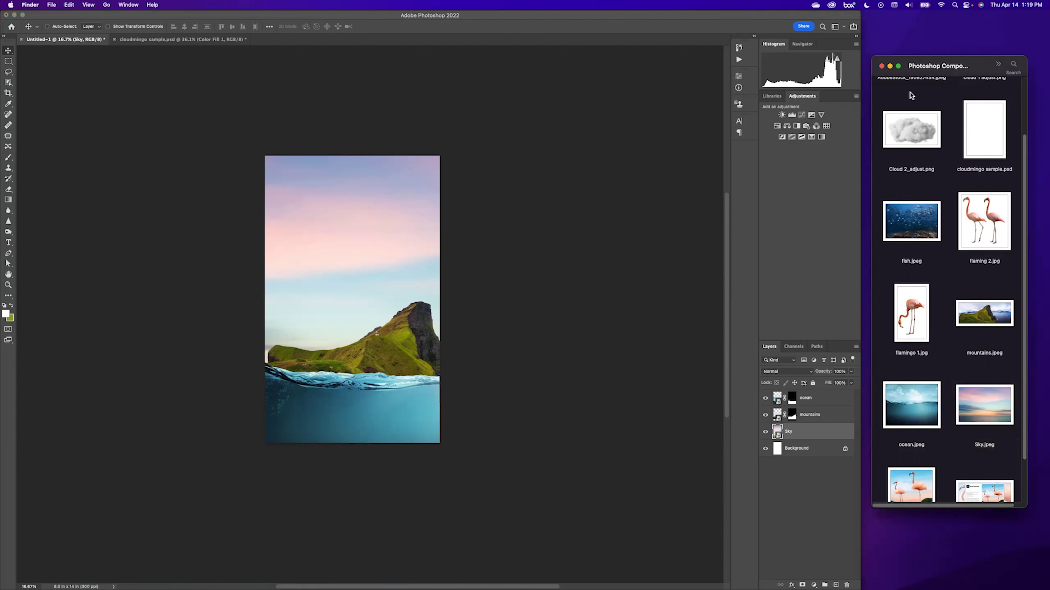
{"action": "left_click", "coordinate": [911, 128]}
{"action": "scroll", "coordinate": [976, 246], "scroll_direction": "up", "scroll_amount": 3}
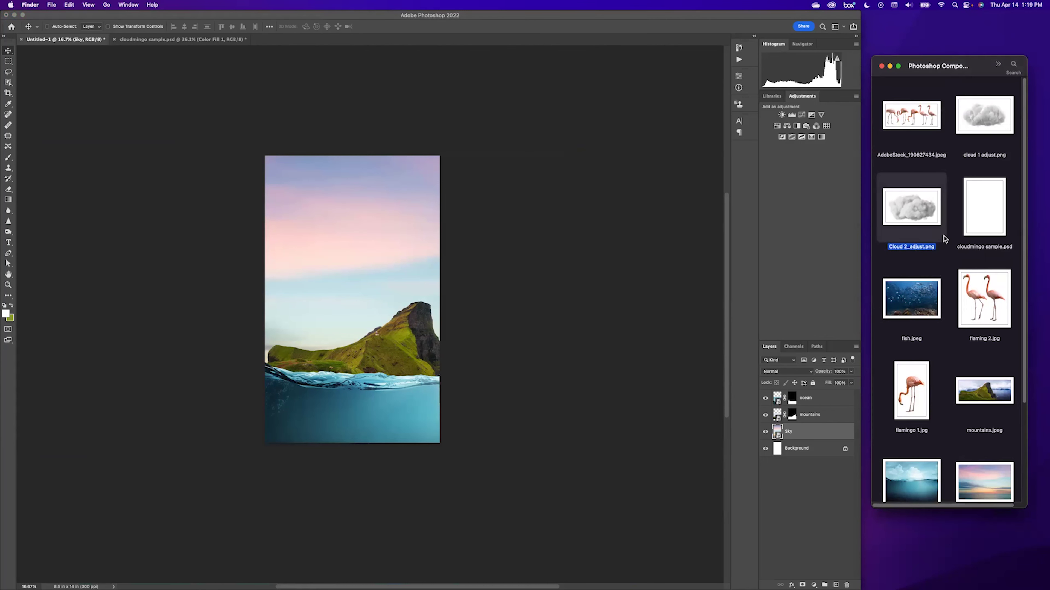
{"action": "left_click", "coordinate": [981, 149]}
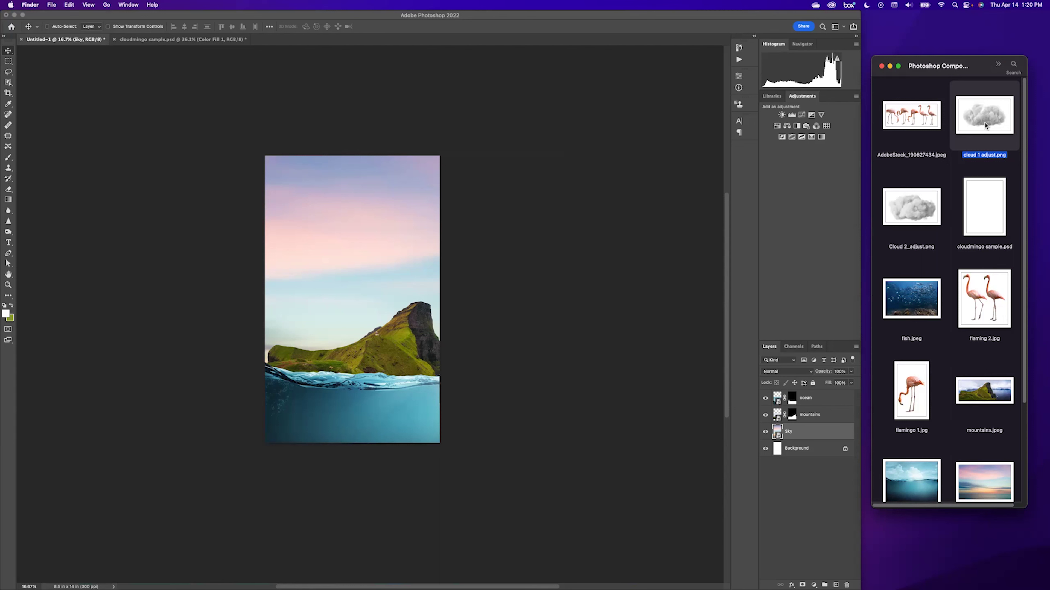
{"action": "left_click", "coordinate": [916, 191]}
{"action": "left_click", "coordinate": [988, 119]}
{"action": "left_click_drag", "start_coordinate": [989, 120], "coordinate": [356, 268]}
{"action": "left_click_drag", "start_coordinate": [285, 206], "coordinate": [349, 258]}
{"action": "key", "text": "Return"}
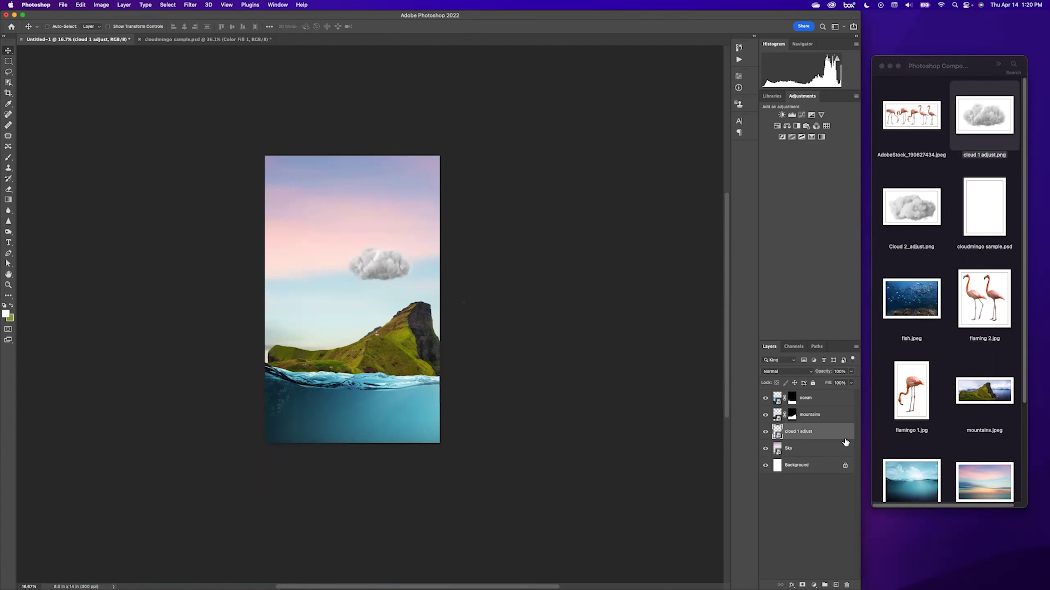
{"action": "left_click_drag", "start_coordinate": [805, 437], "coordinate": [811, 396]}
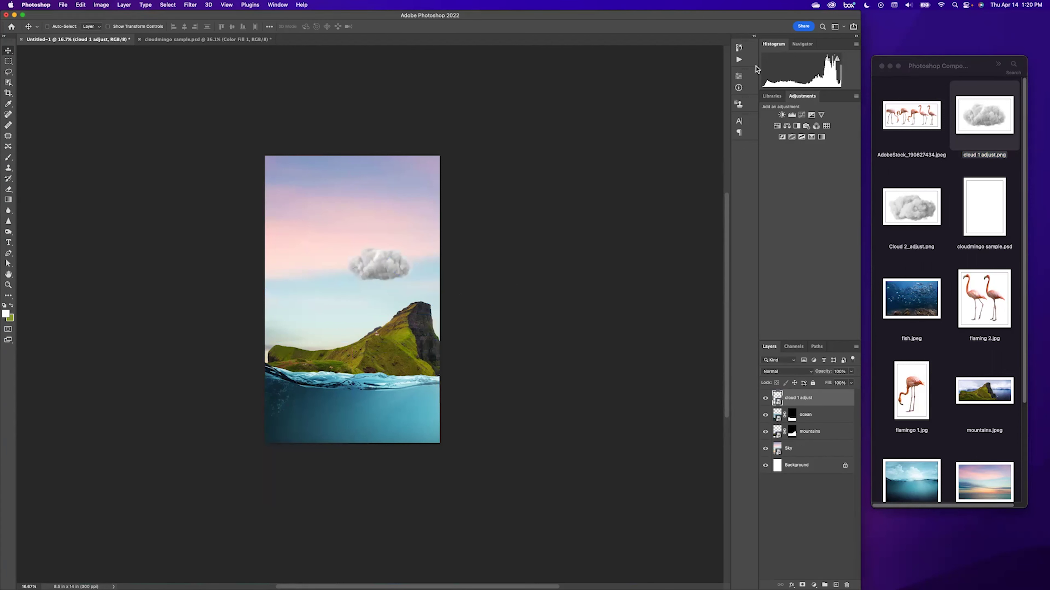
- Place Cloud 2_adjust.png, shrink it to a small cloud, and position it lower in the sky, to the left of the first cloud
{"action": "left_click_drag", "start_coordinate": [907, 220], "coordinate": [294, 304]}
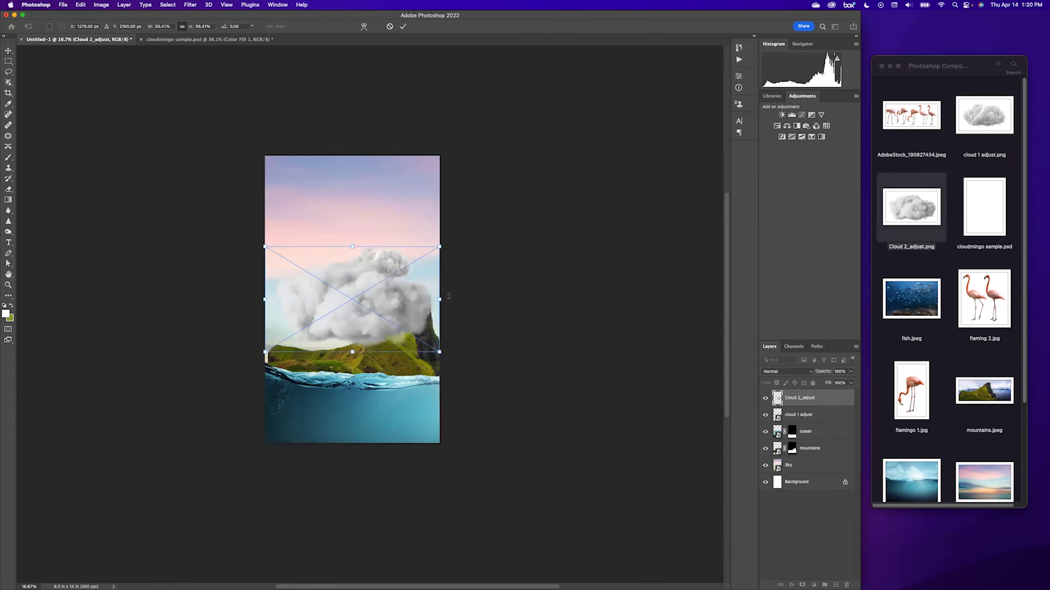
{"action": "left_click_drag", "start_coordinate": [441, 247], "coordinate": [310, 308]}
{"action": "key", "text": "Return"}
{"action": "left_click_drag", "start_coordinate": [368, 273], "coordinate": [380, 267]}
{"action": "left_click_drag", "start_coordinate": [314, 298], "coordinate": [318, 295]}
{"action": "key", "text": "super+plus"}
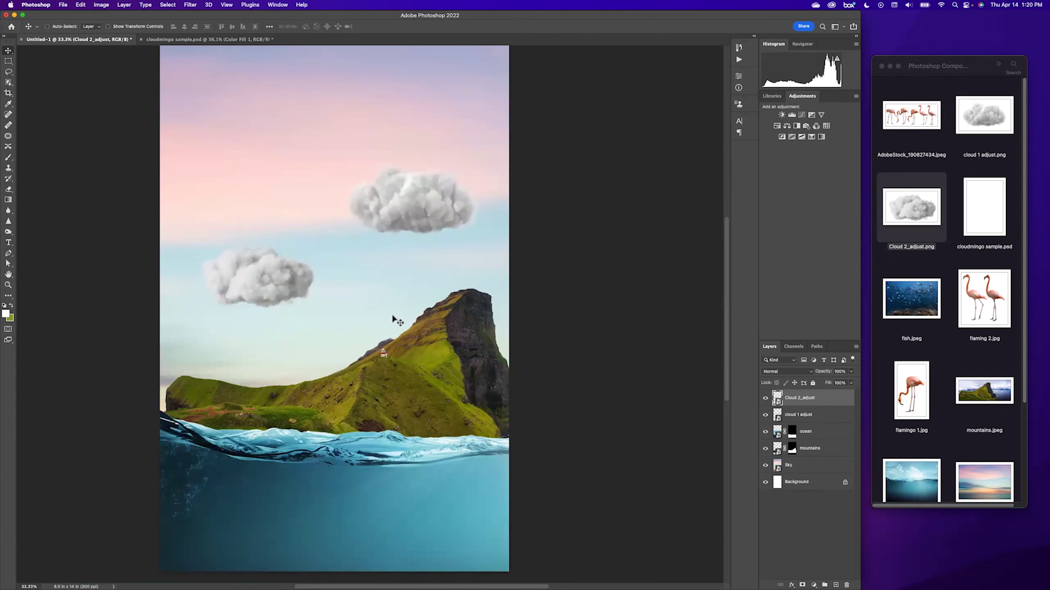
{"action": "left_click", "coordinate": [781, 421]}
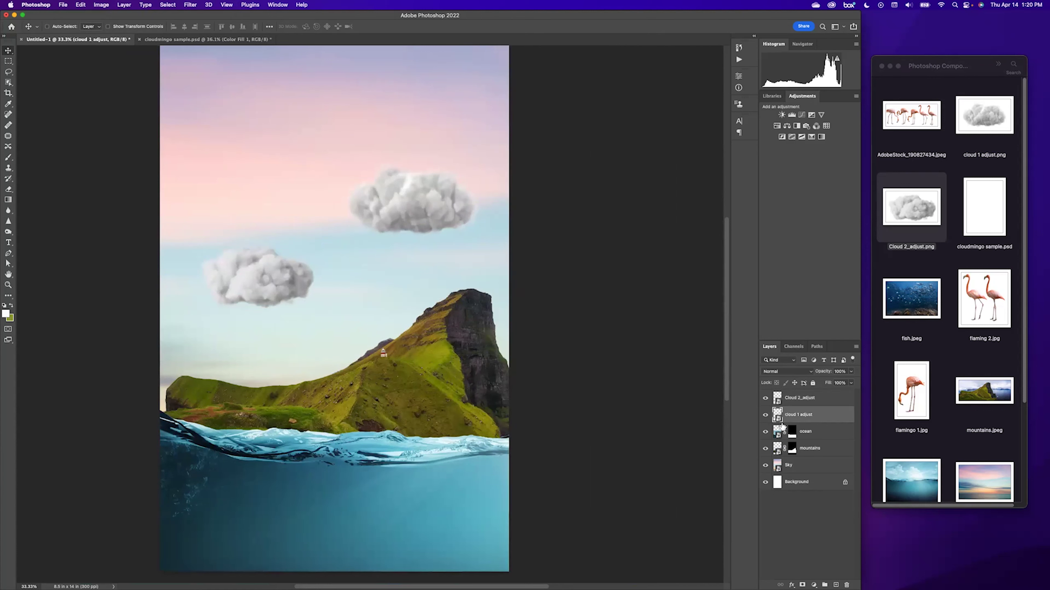
{"action": "left_click", "coordinate": [799, 402]}
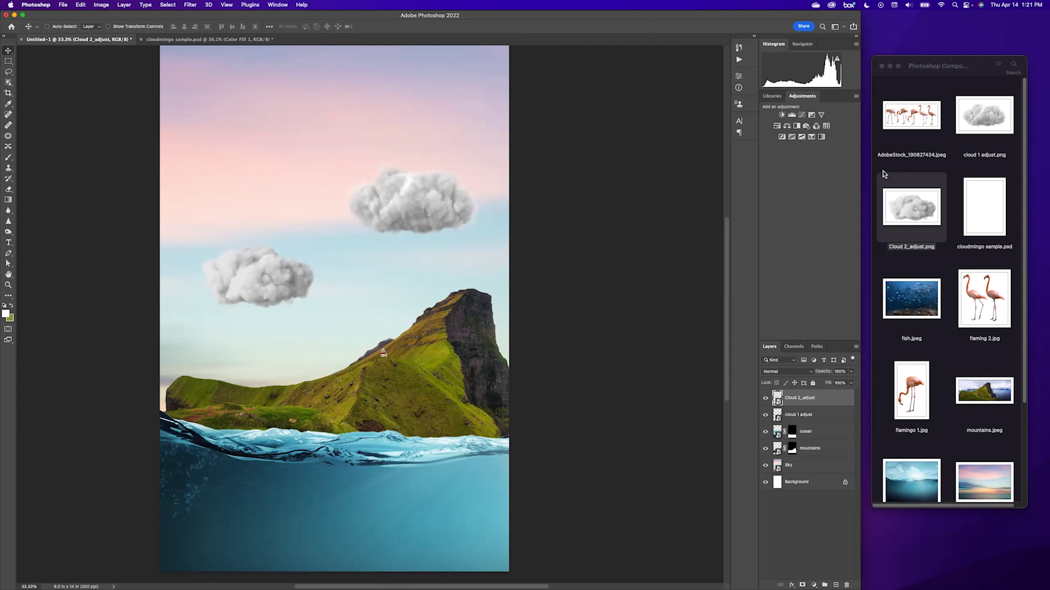
- Preview the source images flamingo 1.jpg and flaming 2.jpg in Finder
{"action": "left_click", "coordinate": [982, 297]}
{"action": "left_click", "coordinate": [903, 404]}
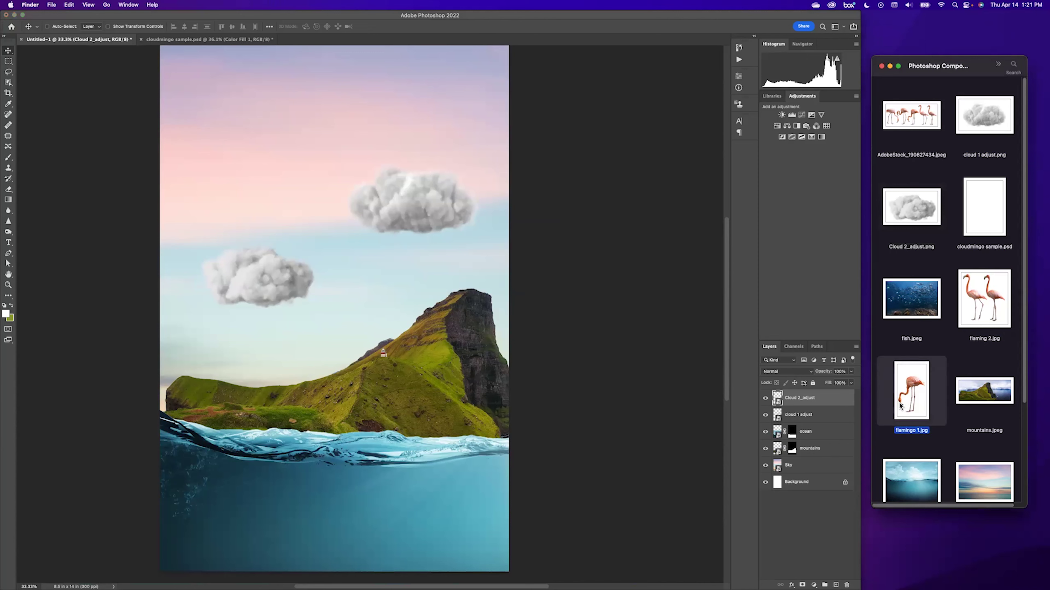
{"action": "key", "text": "space"}
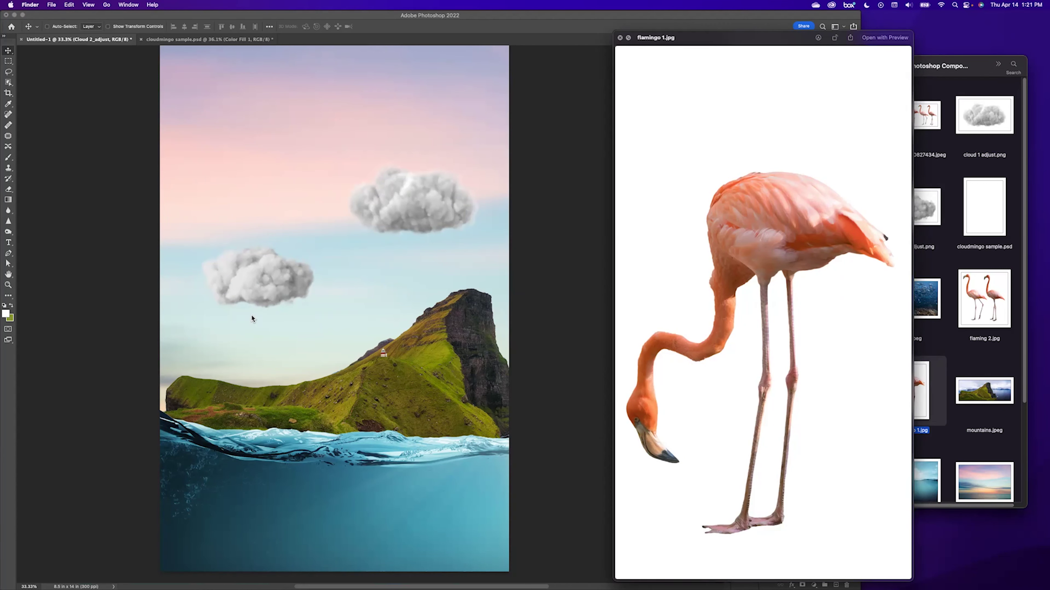
{"action": "key", "text": "space"}
{"action": "left_click", "coordinate": [983, 318]}
{"action": "key", "text": "space"}
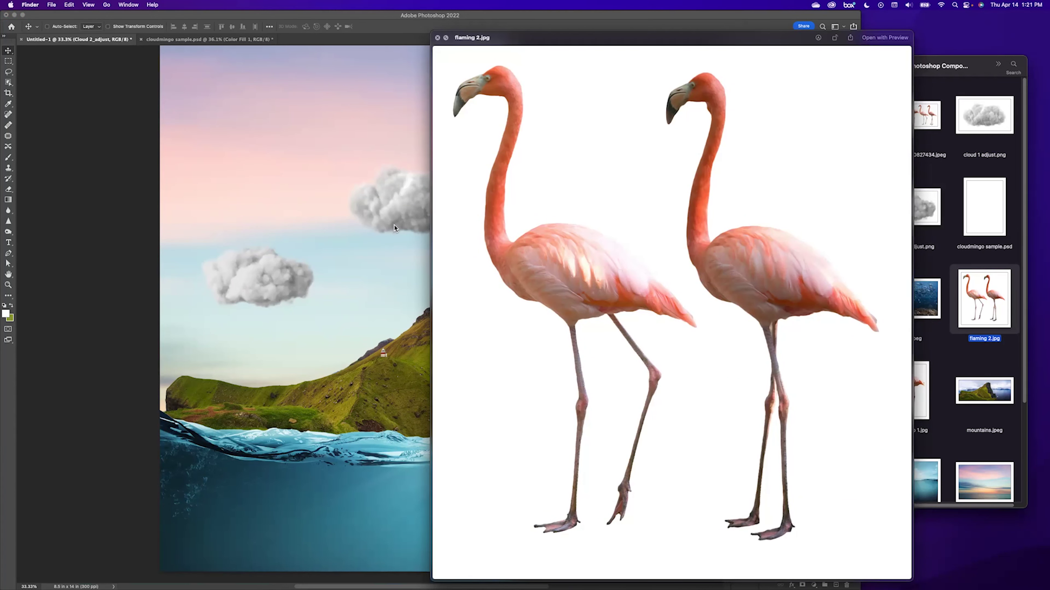
{"action": "key", "text": "space"}
- Place flamingo 1.jpg on the canvas and mask it so only the flamingo's legs show, using the Object Selection tool
{"action": "left_click_drag", "start_coordinate": [909, 401], "coordinate": [351, 211]}
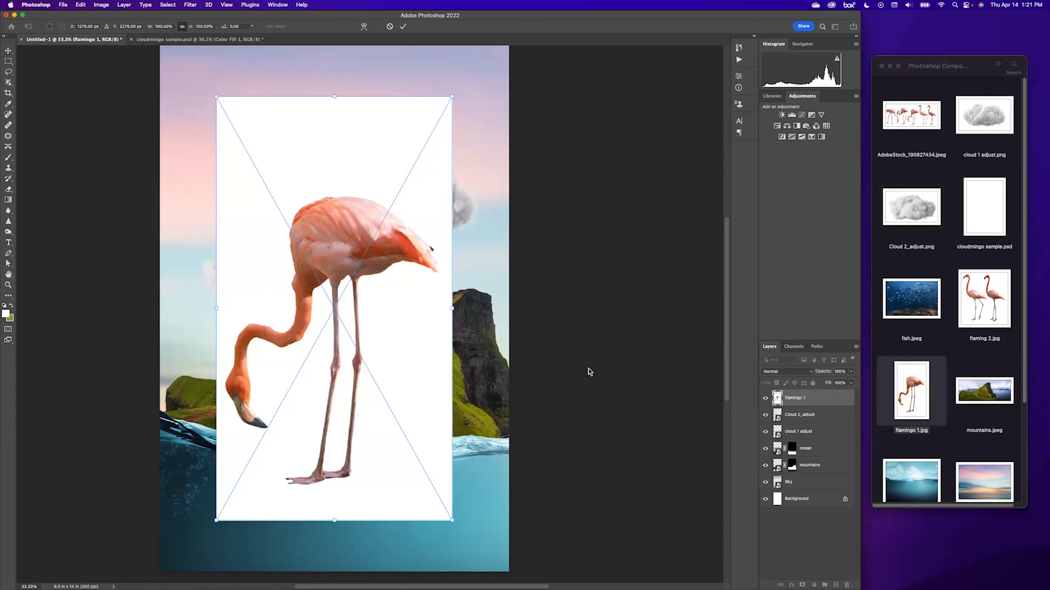
{"action": "key", "text": "Return"}
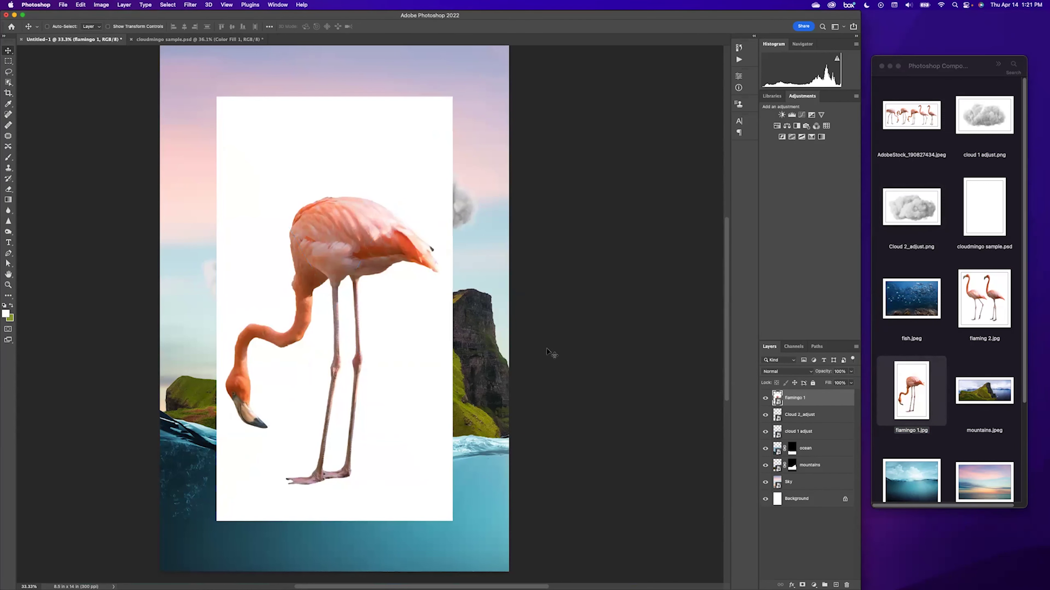
{"action": "left_click", "coordinate": [8, 83]}
{"action": "left_click_drag", "start_coordinate": [372, 272], "coordinate": [283, 493]}
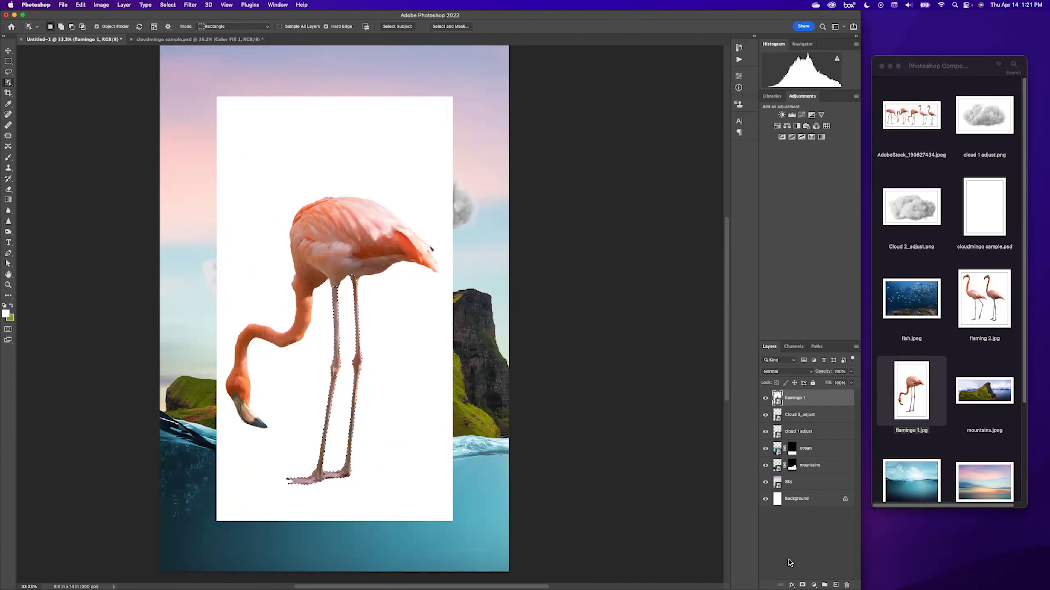
{"action": "left_click", "coordinate": [802, 583]}
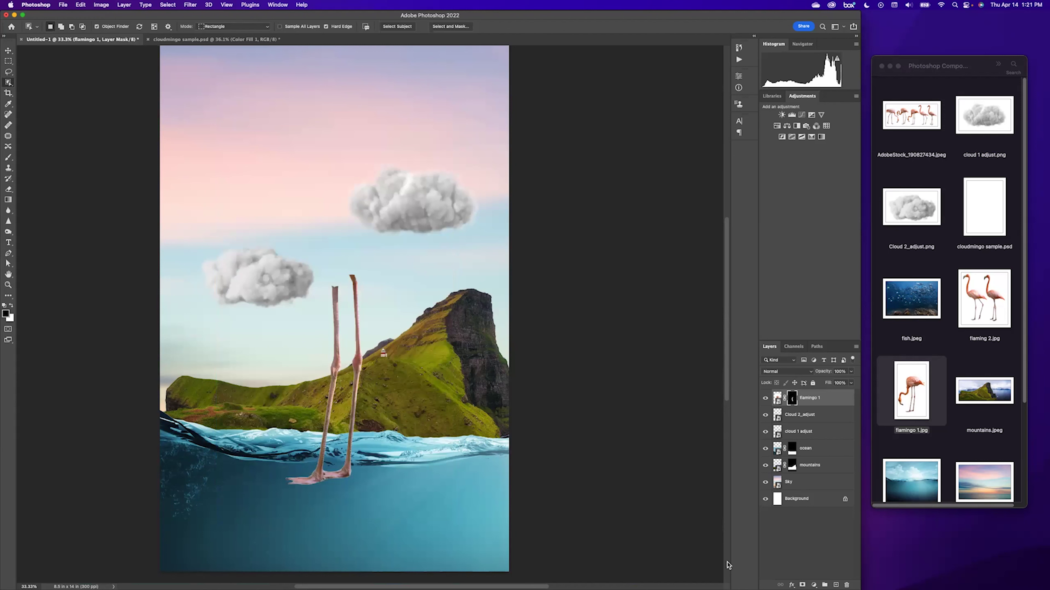
- Move the masked legs beneath the lower cloud and rename their layer "flamingo 1 legs"
{"action": "key", "text": "v"}
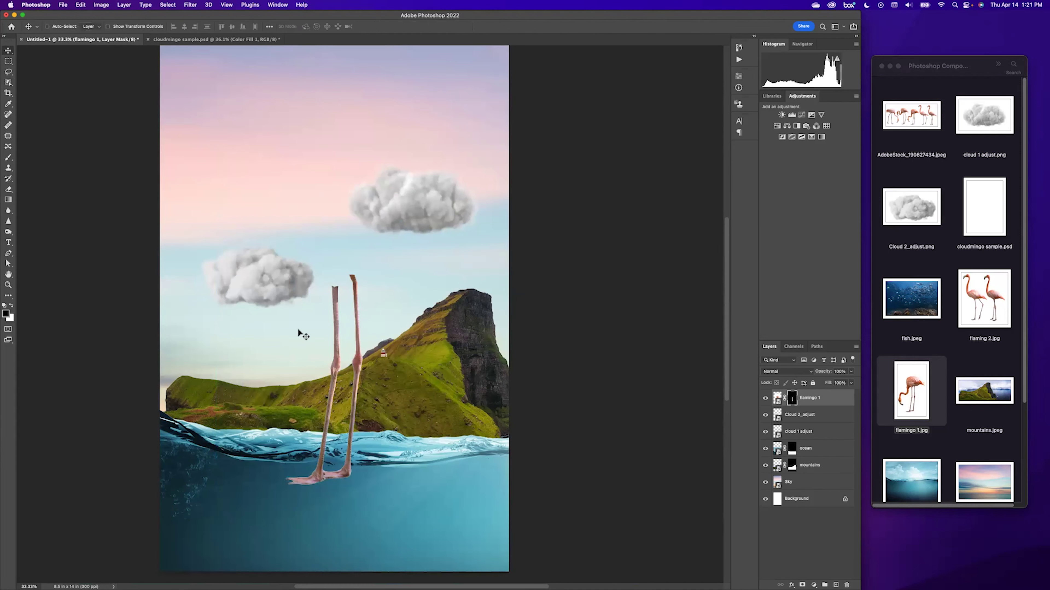
{"action": "left_click_drag", "start_coordinate": [328, 363], "coordinate": [249, 387]}
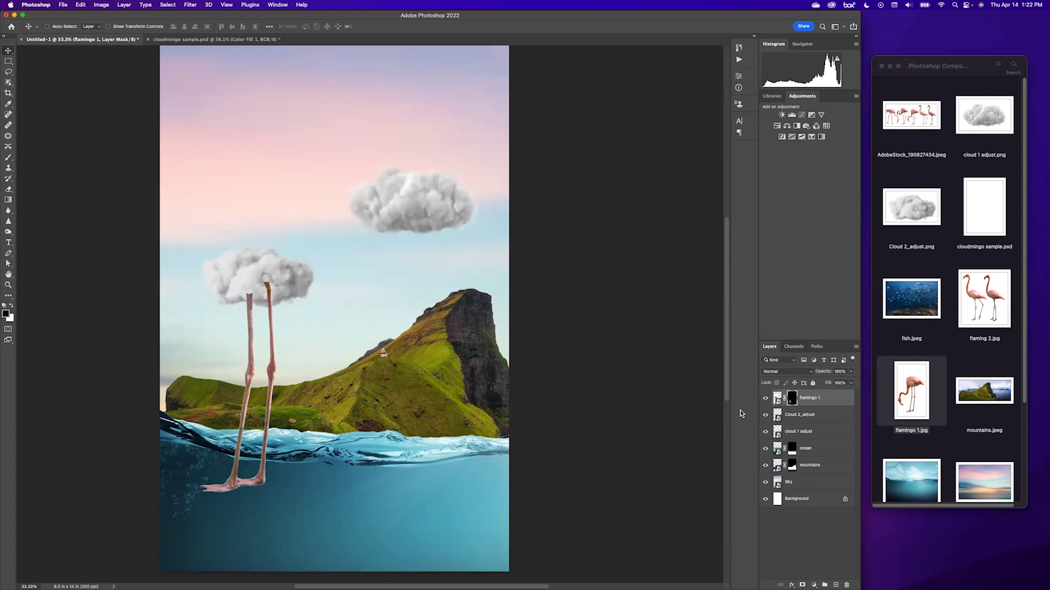
{"action": "double_click", "coordinate": [810, 397]}
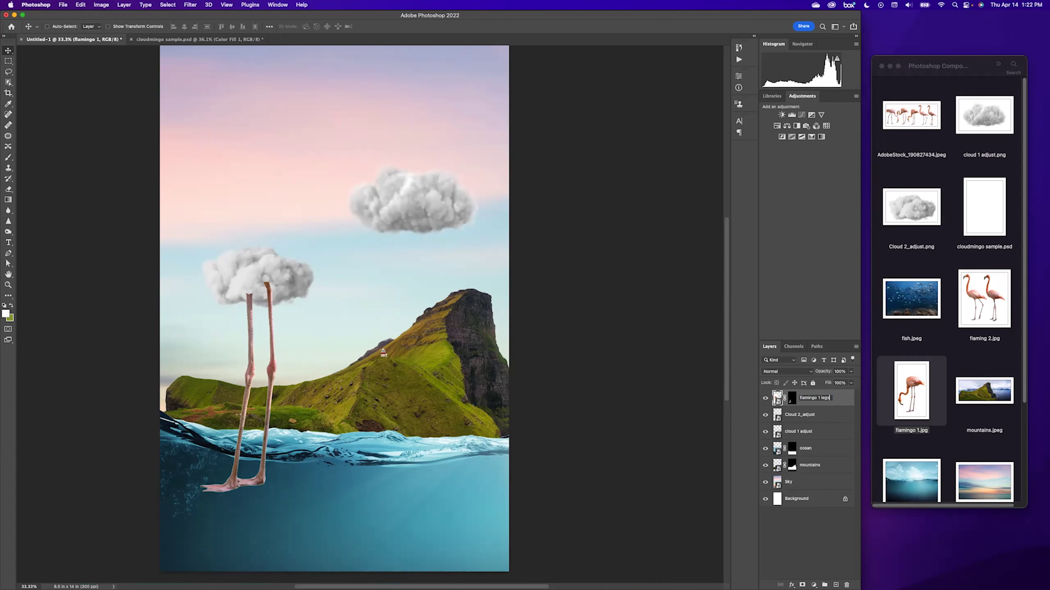
{"action": "key", "text": "Return"}
- Put the flamingo 1 legs layer between the mountains and Sky layers, and scale the legs down to fit under the lower cloud
{"action": "left_click_drag", "start_coordinate": [817, 407], "coordinate": [821, 472]}
{"action": "mouse_move", "coordinate": [840, 583]}
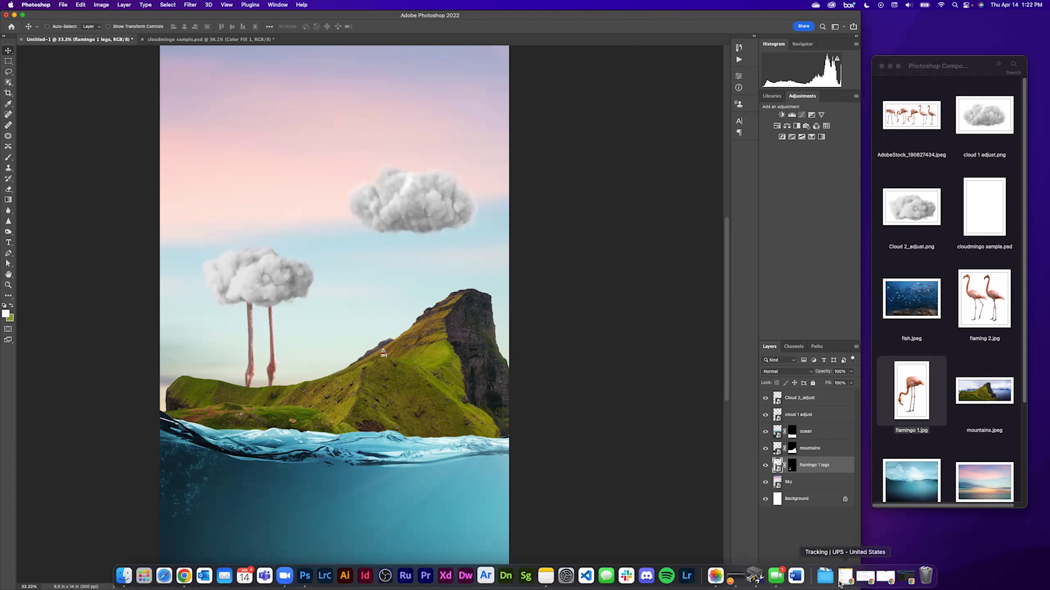
{"action": "left_click", "coordinate": [80, 4]}
{"action": "left_click", "coordinate": [101, 178]}
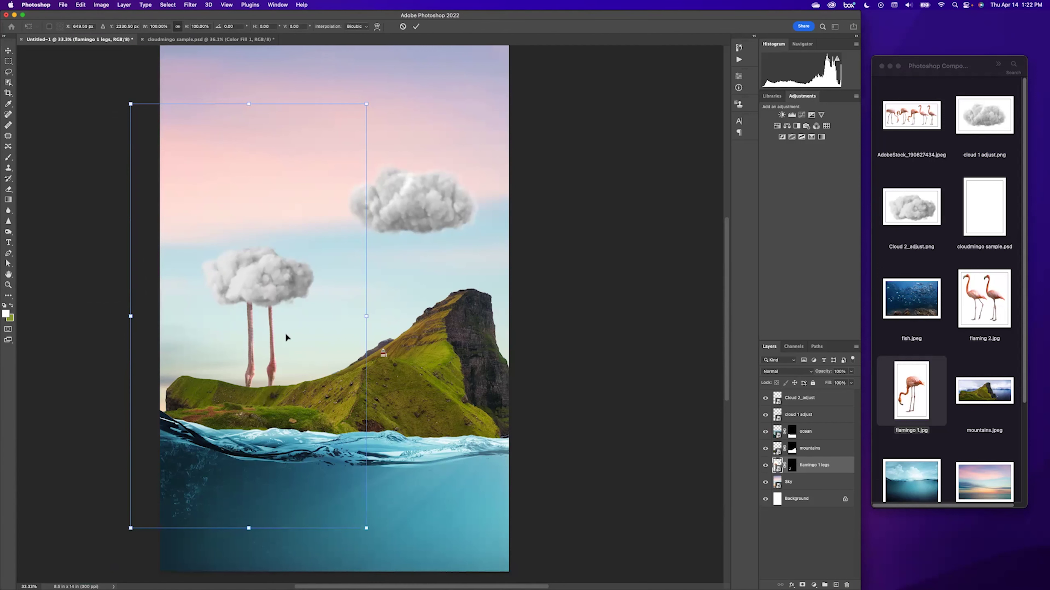
{"action": "left_click_drag", "start_coordinate": [130, 104], "coordinate": [223, 270]}
{"action": "left_click_drag", "start_coordinate": [340, 480], "coordinate": [254, 355]}
{"action": "key", "text": "Return"}
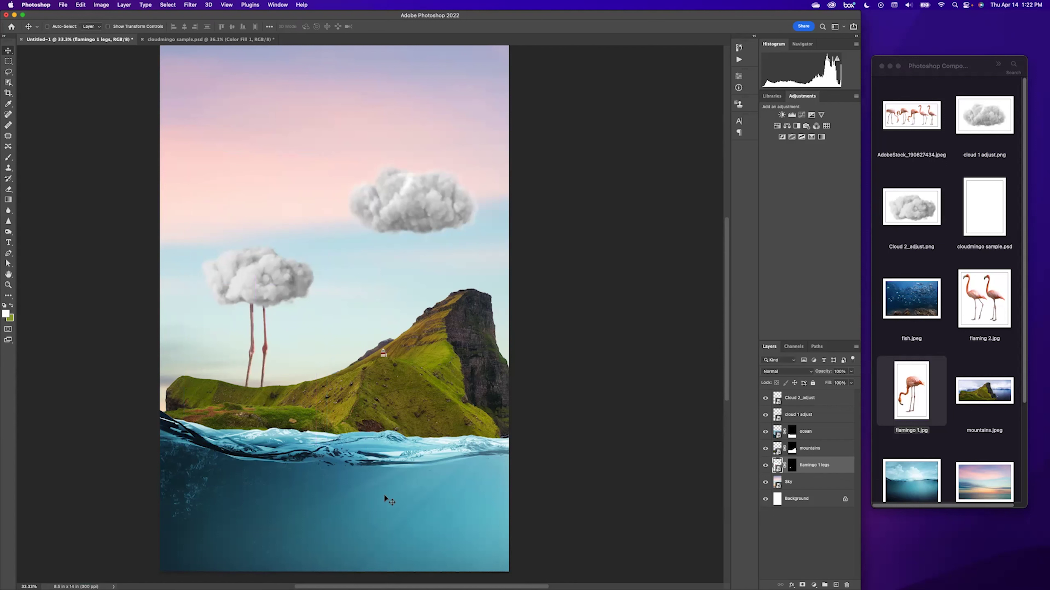
- Place flaming 2.jpg on the canvas at its default size and bring its layer to the top of the stack
{"action": "left_click", "coordinate": [982, 301]}
{"action": "left_click_drag", "start_coordinate": [984, 302], "coordinate": [335, 315]}
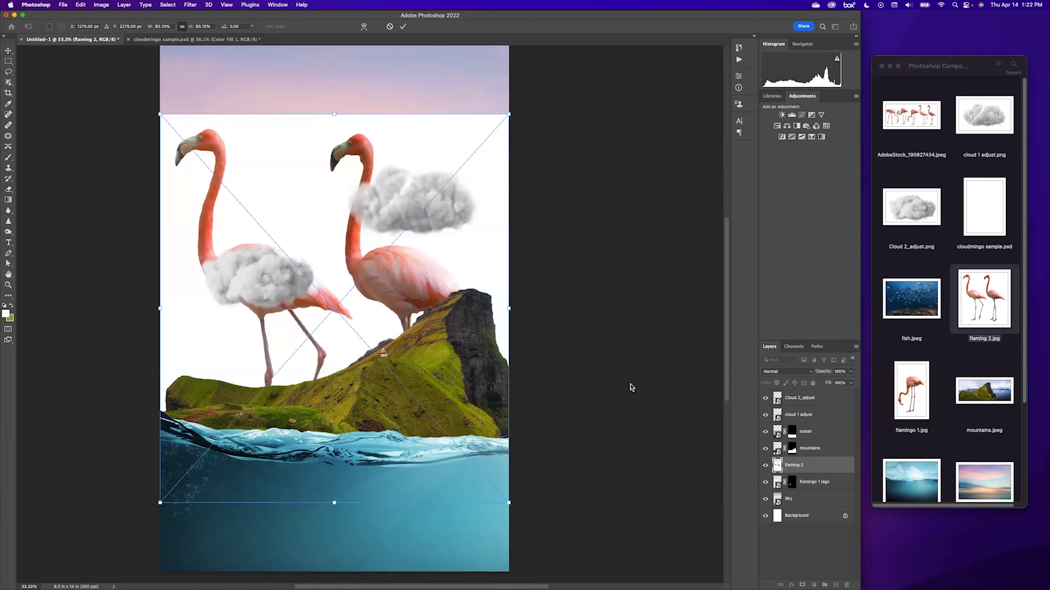
{"action": "key", "text": "Return"}
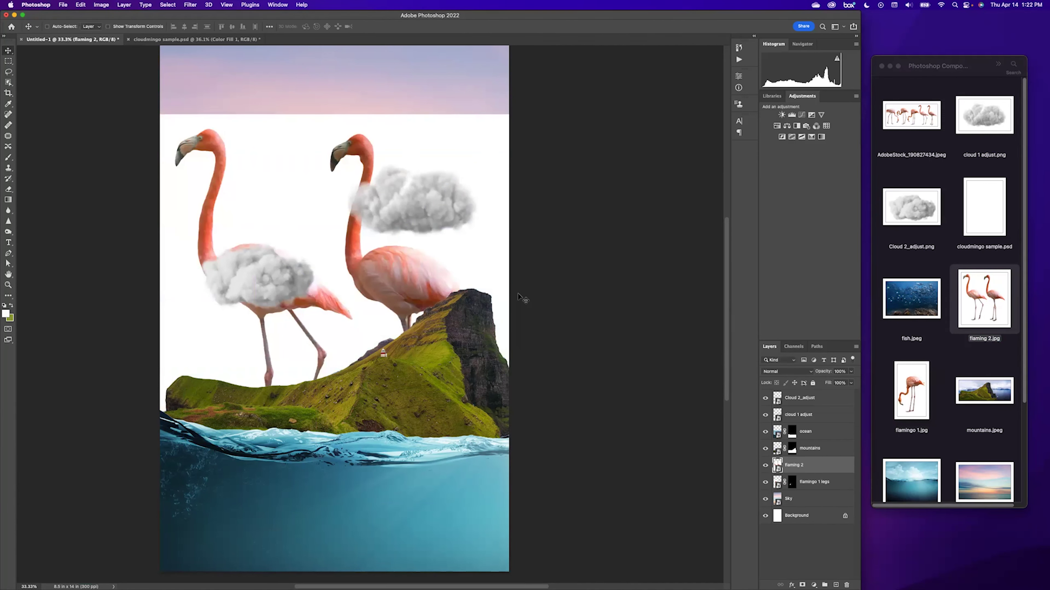
{"action": "left_click_drag", "start_coordinate": [821, 466], "coordinate": [827, 396]}
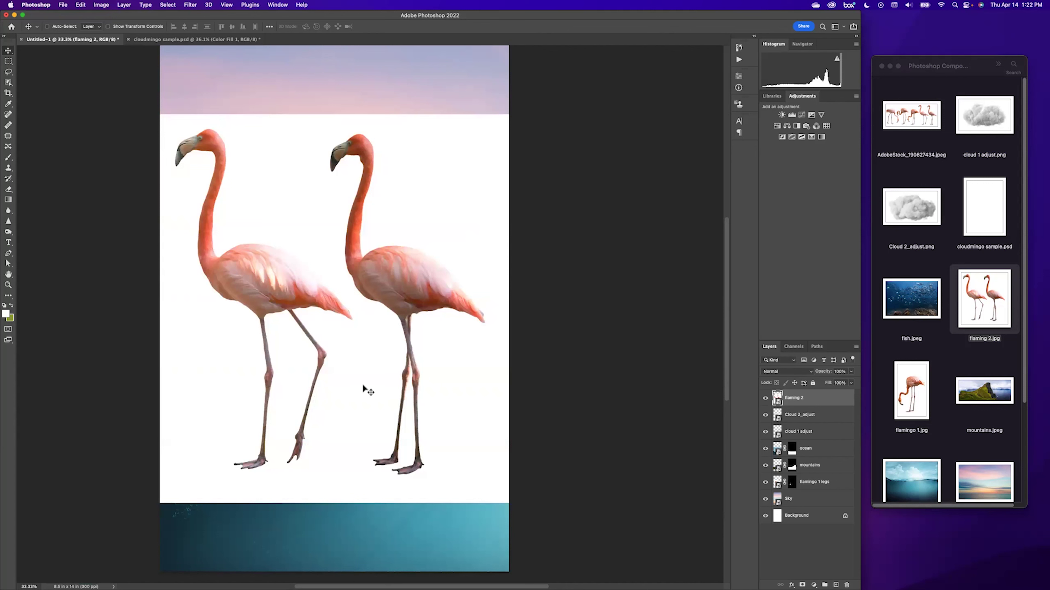
- Mask the flaming 2 layer down to the legs of the right-hand flamingo and move them beneath the upper cloud
{"action": "left_click", "coordinate": [8, 82]}
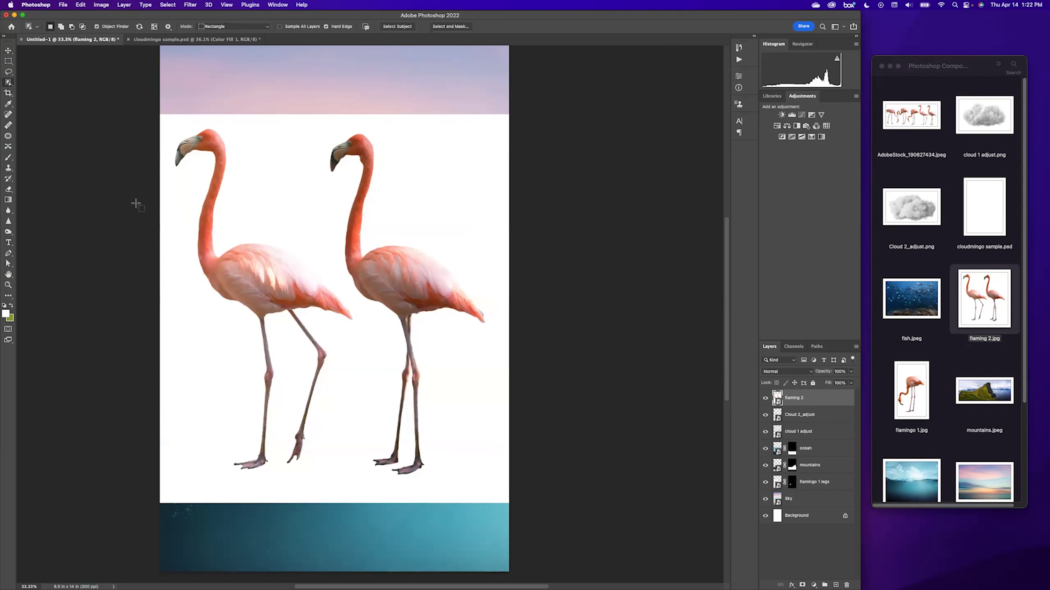
{"action": "left_click_drag", "start_coordinate": [367, 307], "coordinate": [435, 491]}
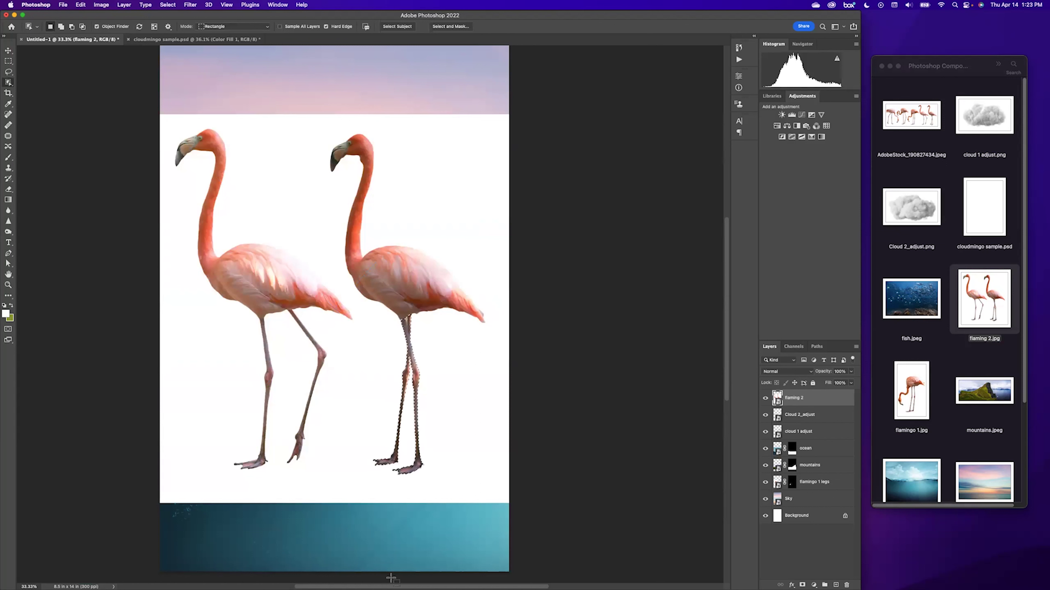
{"action": "left_click", "coordinate": [802, 585]}
{"action": "key", "text": "v"}
{"action": "left_click_drag", "start_coordinate": [407, 364], "coordinate": [422, 262]}
- Rename the flaming 2 layer "flamingo 2 legs" and put it between the flamingo 1 legs and Sky layers
{"action": "left_click", "coordinate": [777, 397]}
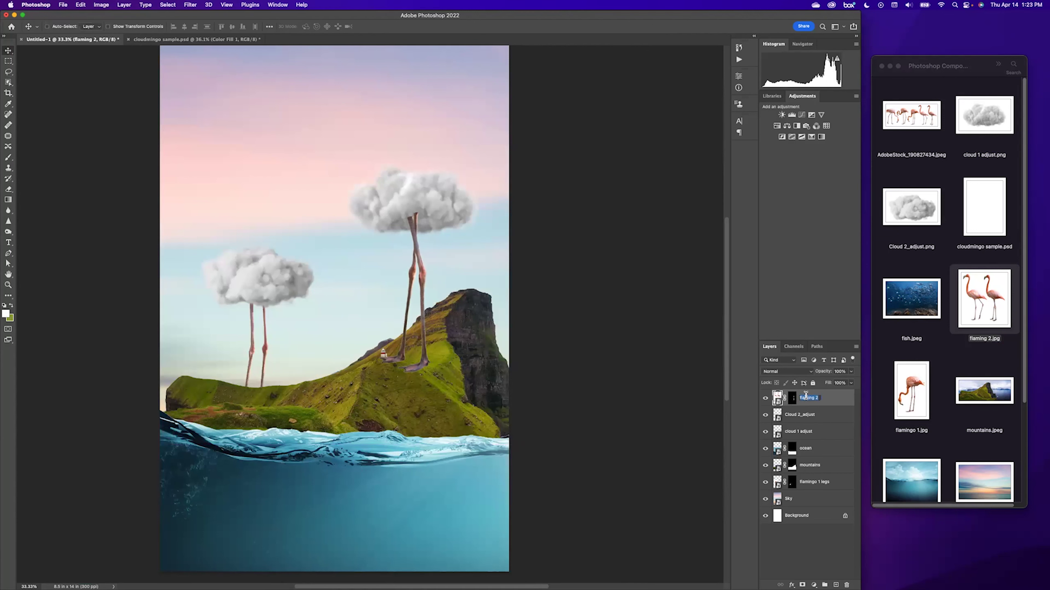
{"action": "double_click", "coordinate": [808, 397]}
{"action": "type", "text": "flamingo 2 legs"}
{"action": "key", "text": "Return"}
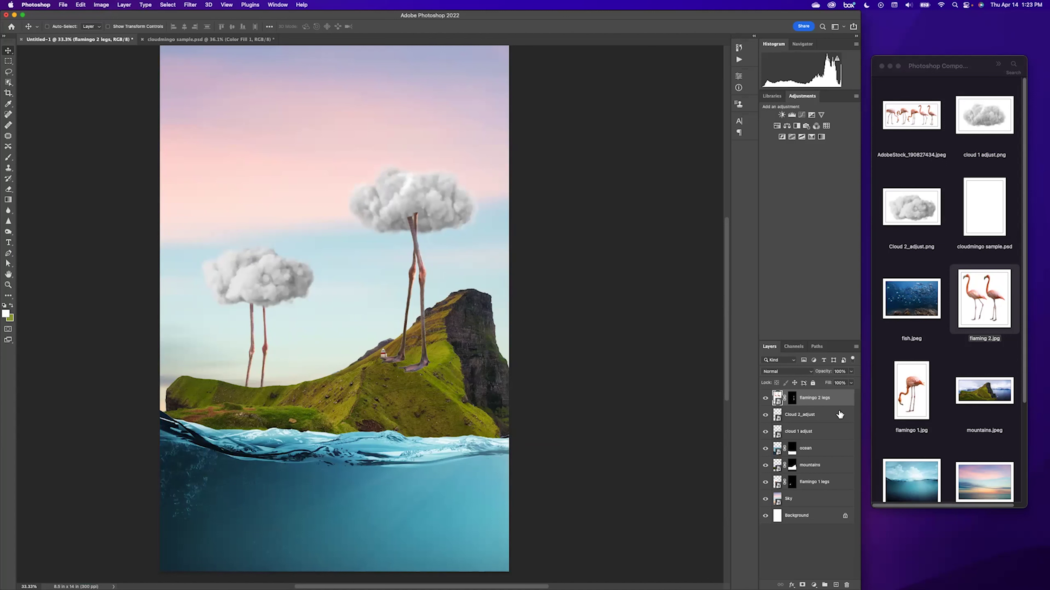
{"action": "left_click_drag", "start_coordinate": [817, 399], "coordinate": [840, 488]}
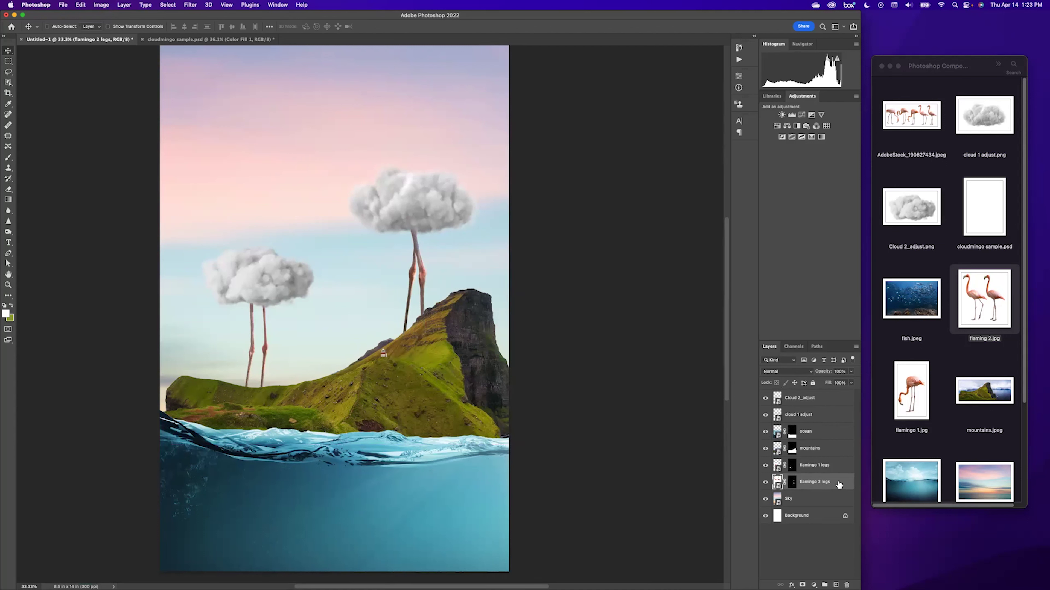
- Scale the flamingo 2 legs to about 94% and position them between the upper cloud and the mountain slope
{"action": "mouse_move", "coordinate": [417, 281]}
{"action": "left_mouse_down"}
{"action": "mouse_move", "coordinate": [398, 254]}
{"action": "mouse_move", "coordinate": [421, 299]}
{"action": "mouse_move", "coordinate": [422, 250]}
{"action": "mouse_move", "coordinate": [426, 274]}
{"action": "left_mouse_up"}
{"action": "key", "text": "super+t"}
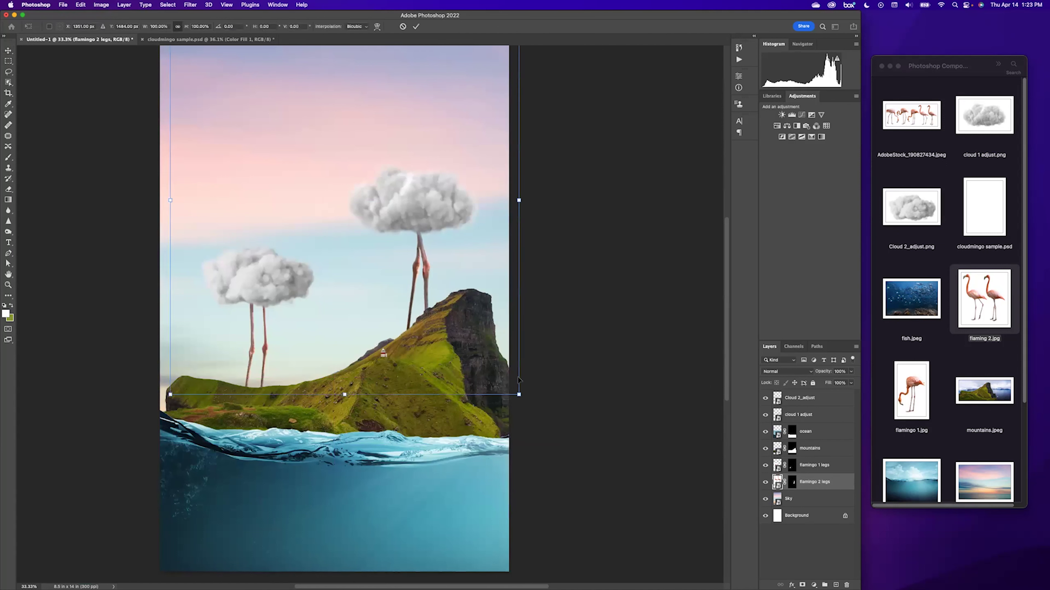
{"action": "left_click_drag", "start_coordinate": [518, 397], "coordinate": [497, 370]}
{"action": "left_click_drag", "start_coordinate": [423, 322], "coordinate": [437, 352]}
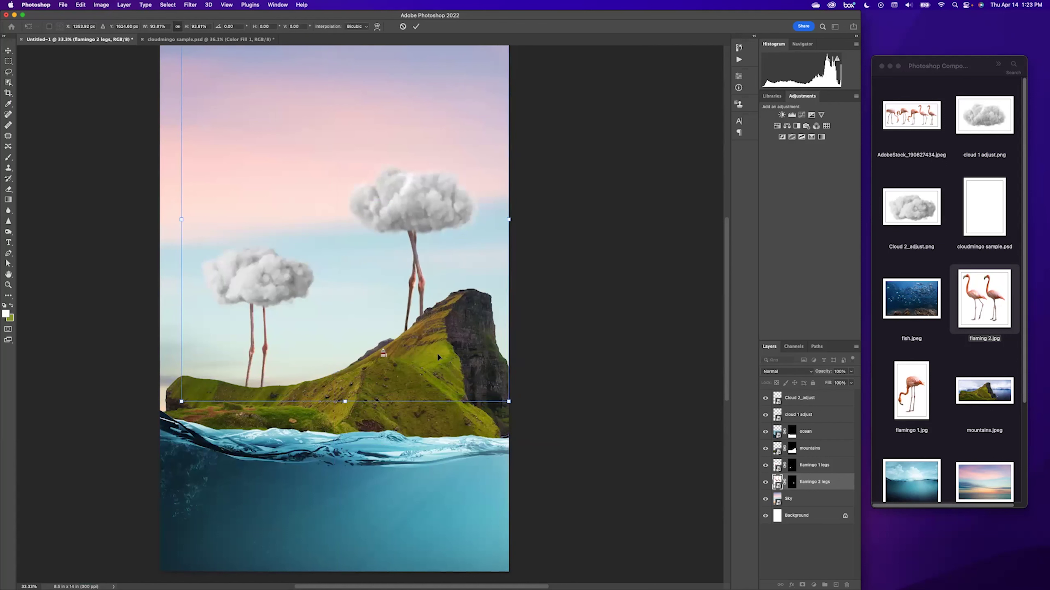
{"action": "key", "text": "Return"}
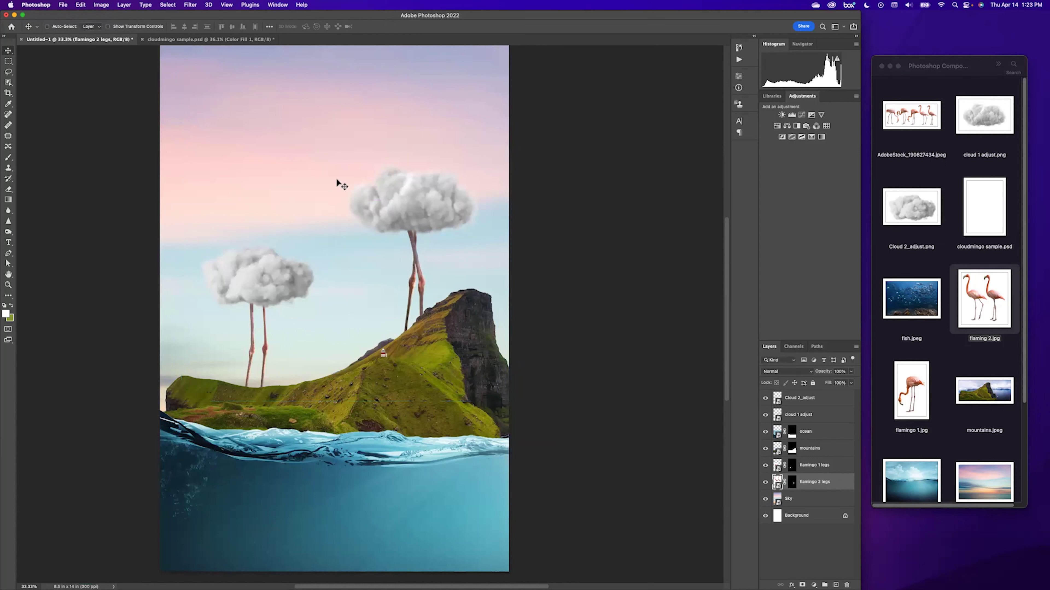
- Lower the upper cloud slightly over the tops of the legs and enlarge it a little
{"action": "left_click_drag", "start_coordinate": [397, 207], "coordinate": [397, 214]}
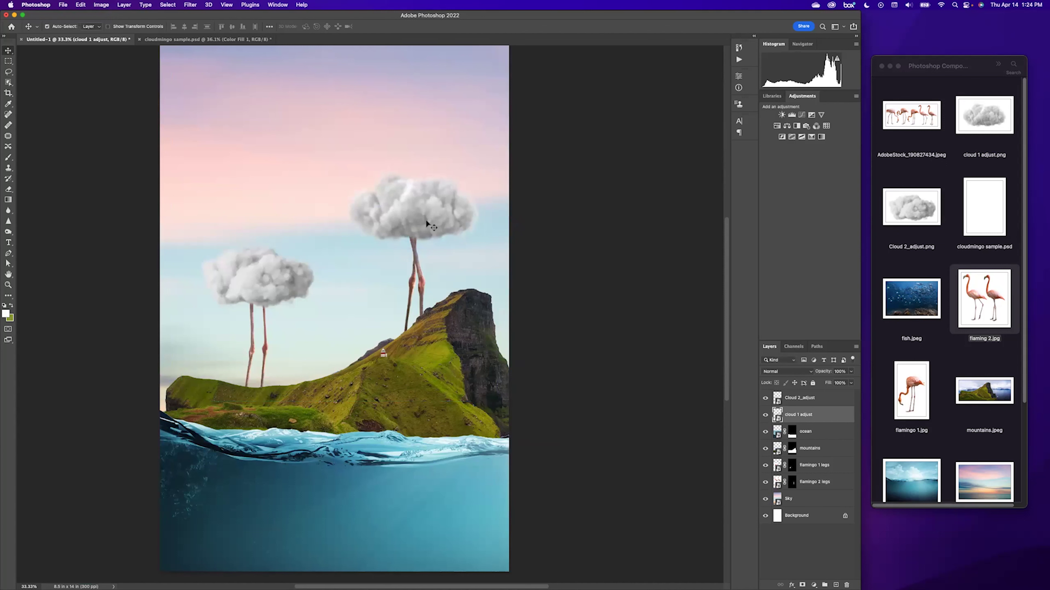
{"action": "left_click", "coordinate": [765, 415]}
{"action": "left_click", "coordinate": [765, 416]}
{"action": "key", "text": "super+t"}
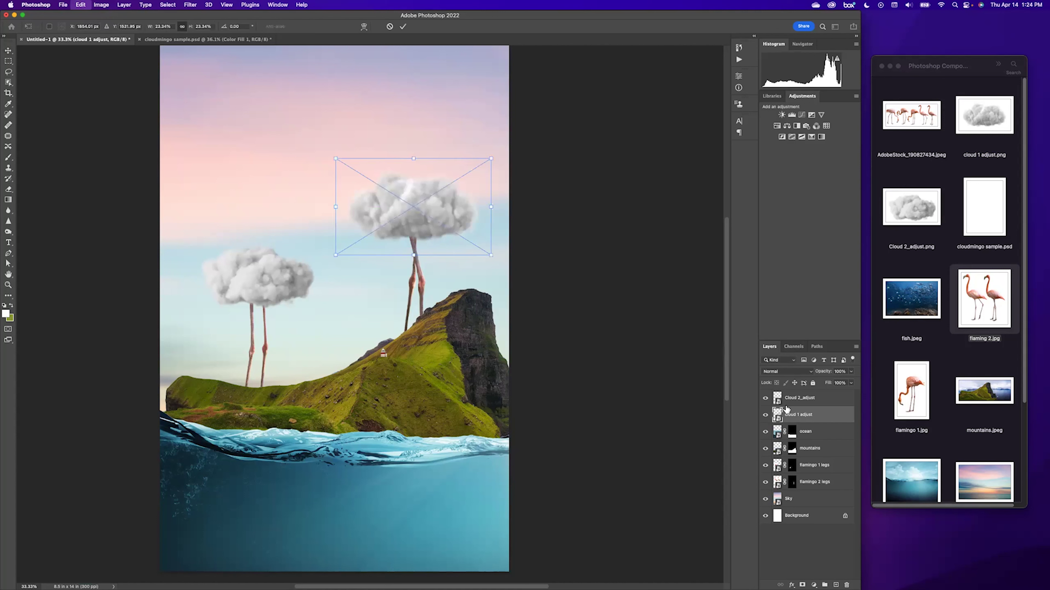
{"action": "mouse_move", "coordinate": [372, 215]}
{"action": "left_mouse_down"}
{"action": "mouse_move", "coordinate": [366, 198]}
{"action": "mouse_move", "coordinate": [343, 205]}
{"action": "mouse_move", "coordinate": [380, 220]}
{"action": "mouse_move", "coordinate": [361, 220]}
{"action": "left_mouse_up"}
{"action": "left_click_drag", "start_coordinate": [411, 165], "coordinate": [416, 159]}
{"action": "key", "text": "Return"}
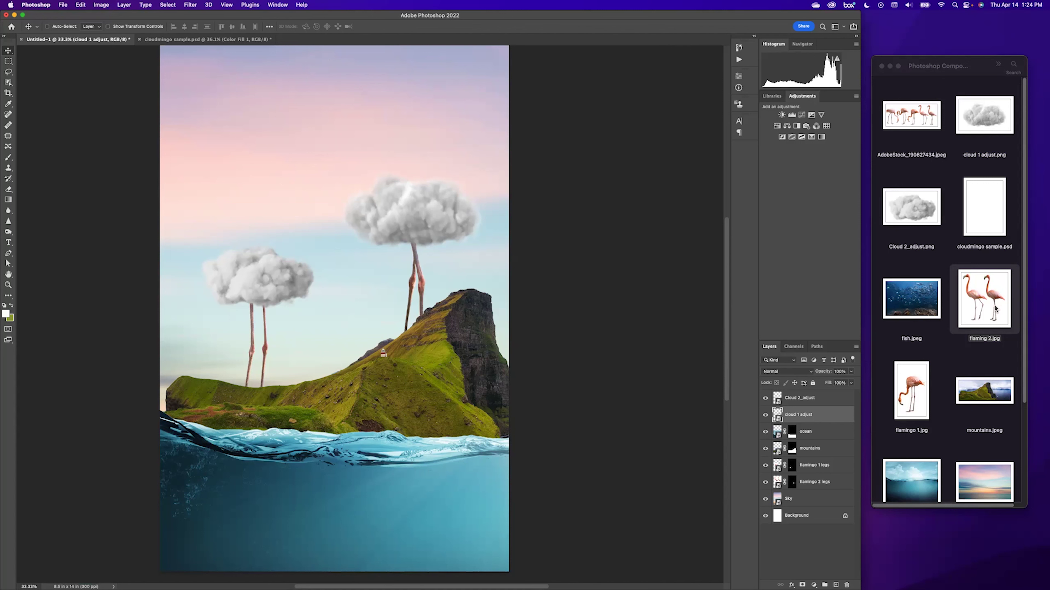
- Place flaming 2.jpg on the canvas again and mask it down to the right-hand flamingo's head and neck
{"action": "left_click", "coordinate": [967, 301]}
{"action": "left_click_drag", "start_coordinate": [1012, 314], "coordinate": [331, 326]}
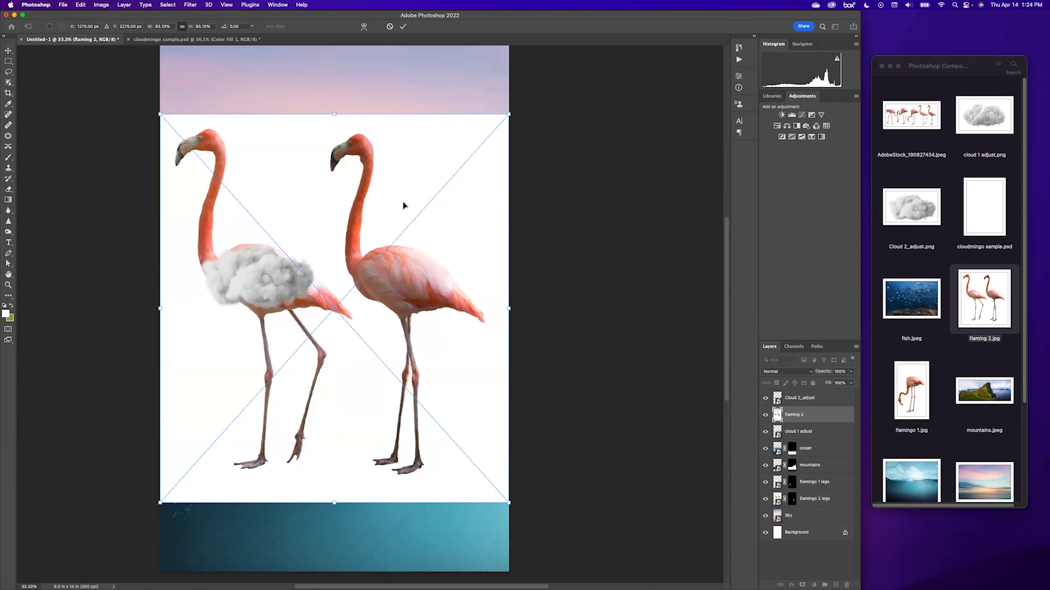
{"action": "key", "text": "Return"}
{"action": "key", "text": "w"}
{"action": "left_click_drag", "start_coordinate": [322, 131], "coordinate": [366, 275]}
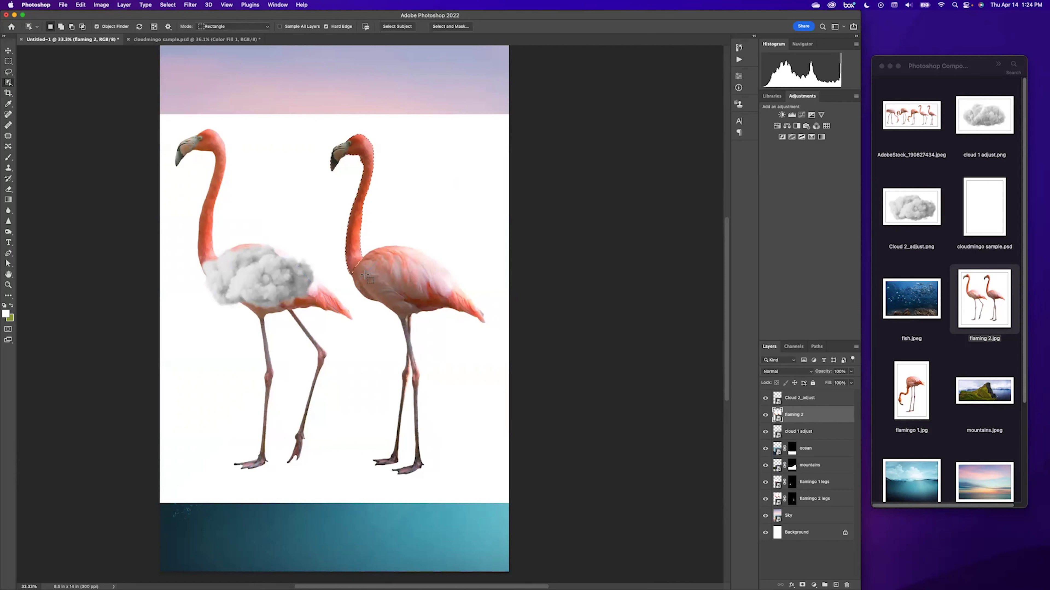
{"action": "left_click", "coordinate": [802, 584]}
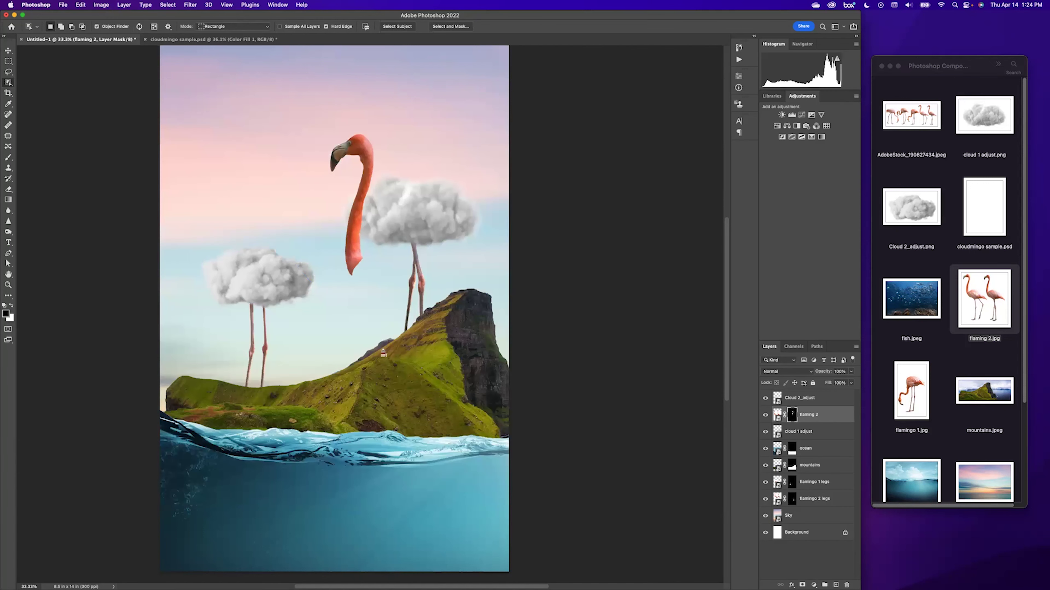
- Move the masked head and neck up so the base of the neck meets the left edge of the upper cloud
{"action": "key", "text": "v"}
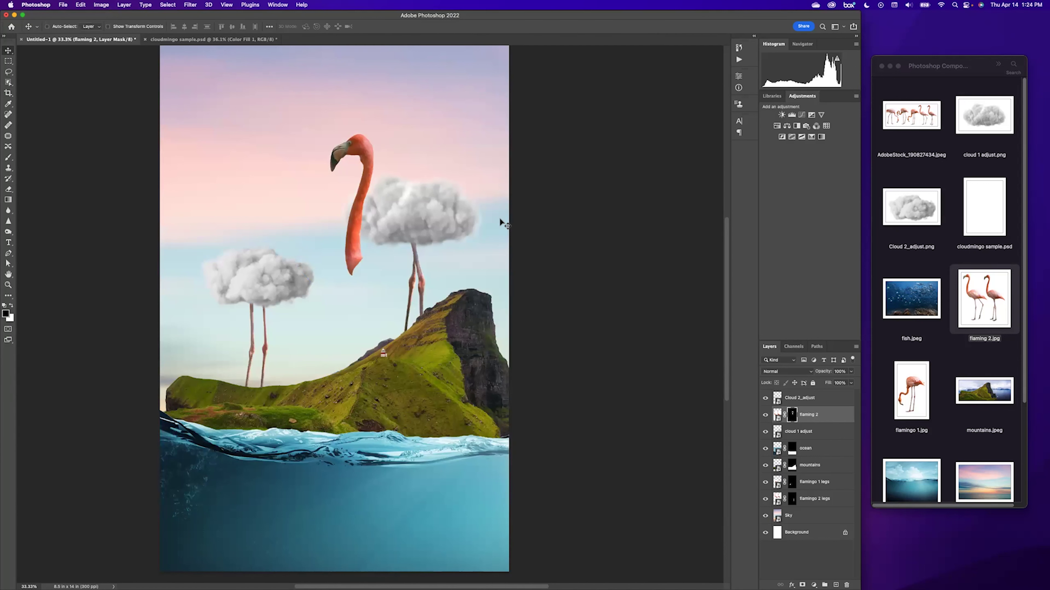
{"action": "left_click_drag", "start_coordinate": [354, 267], "coordinate": [365, 207]}
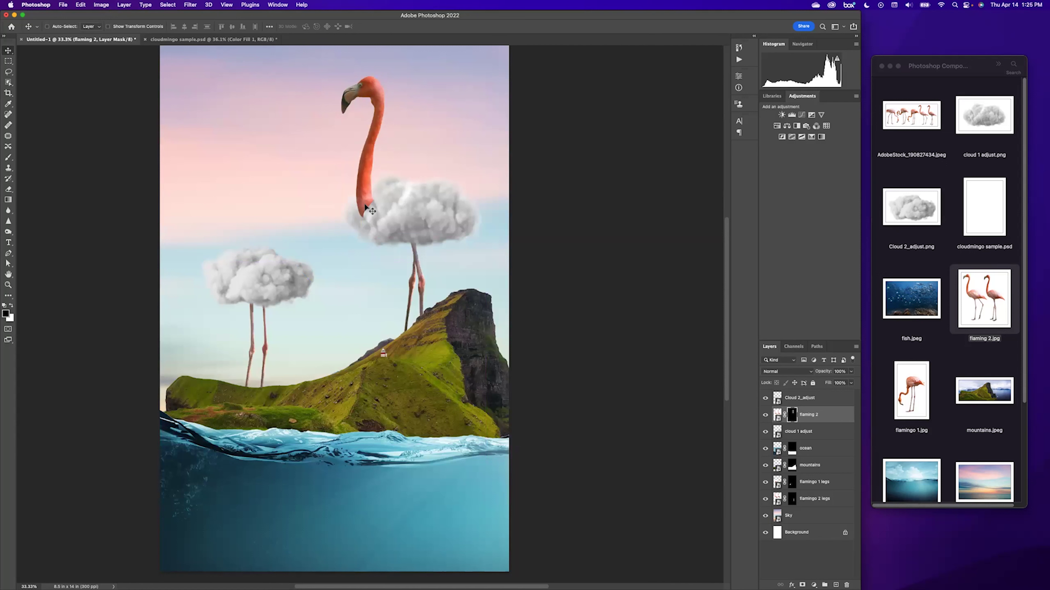
{"action": "mouse_move", "coordinate": [366, 206]}
{"action": "left_mouse_down"}
{"action": "mouse_move", "coordinate": [358, 195]}
{"action": "mouse_move", "coordinate": [362, 208]}
{"action": "left_mouse_up"}
- Rename the head layer "flamingo 2 head" and put it between the flamingo 1 legs and flamingo 2 legs layers
{"action": "double_click", "coordinate": [803, 414]}
{"action": "type", "text": "o"}
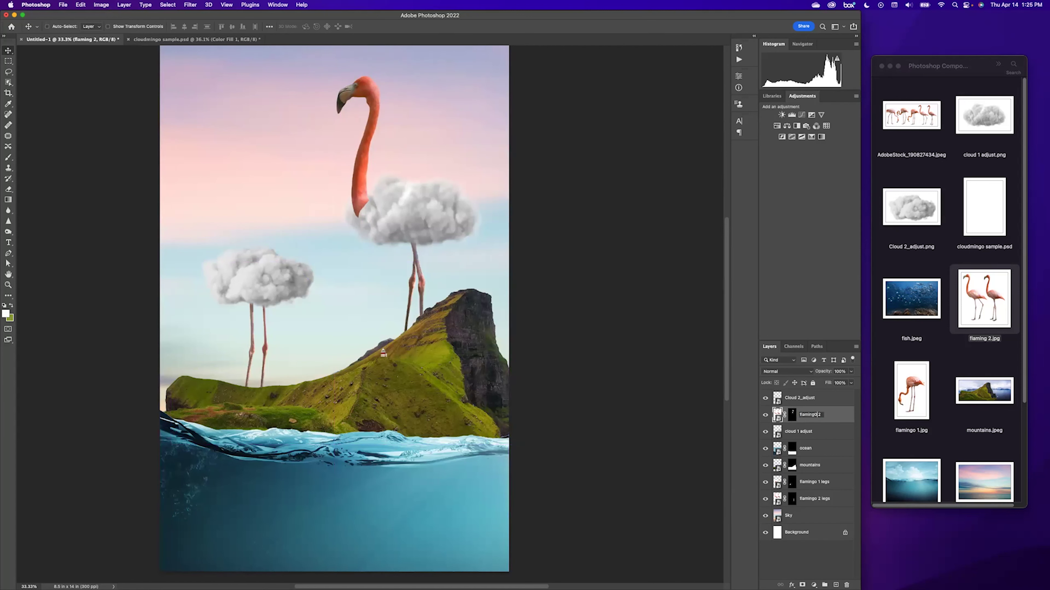
{"action": "key", "text": "BackSpace"}
{"action": "type", "text": "o 2 head"}
{"action": "key", "text": "Return"}
{"action": "left_click_drag", "start_coordinate": [818, 418], "coordinate": [823, 492]}
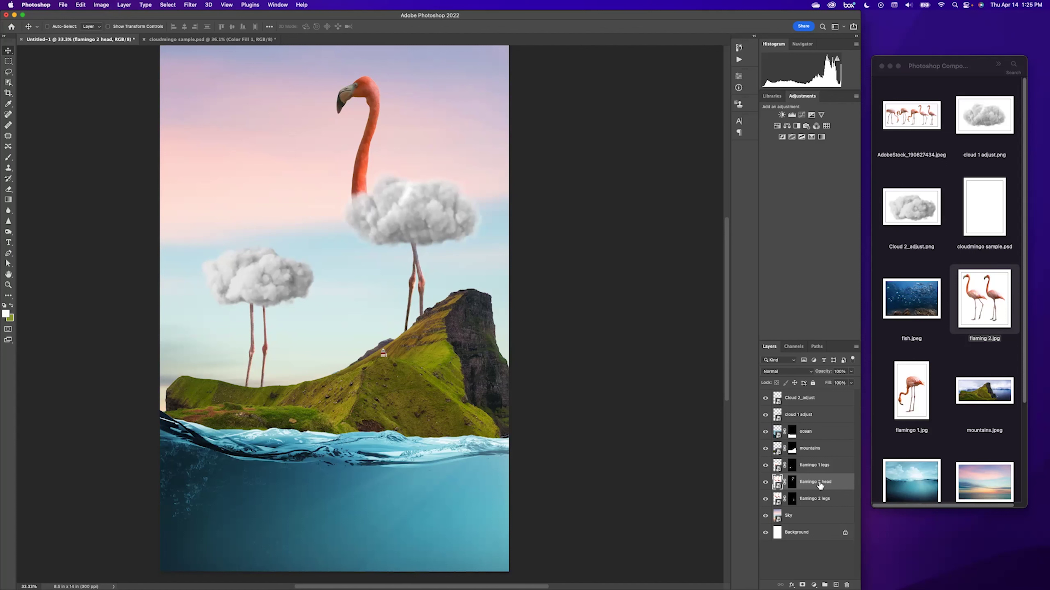
- Shrink the upper flamingo's head and neck slightly and reposition it so the neck meets the upper cloud
{"action": "mouse_move", "coordinate": [370, 142]}
{"action": "left_mouse_down"}
{"action": "mouse_move", "coordinate": [368, 157]}
{"action": "mouse_move", "coordinate": [379, 147]}
{"action": "left_mouse_up"}
{"action": "key", "text": "ctrl+t"}
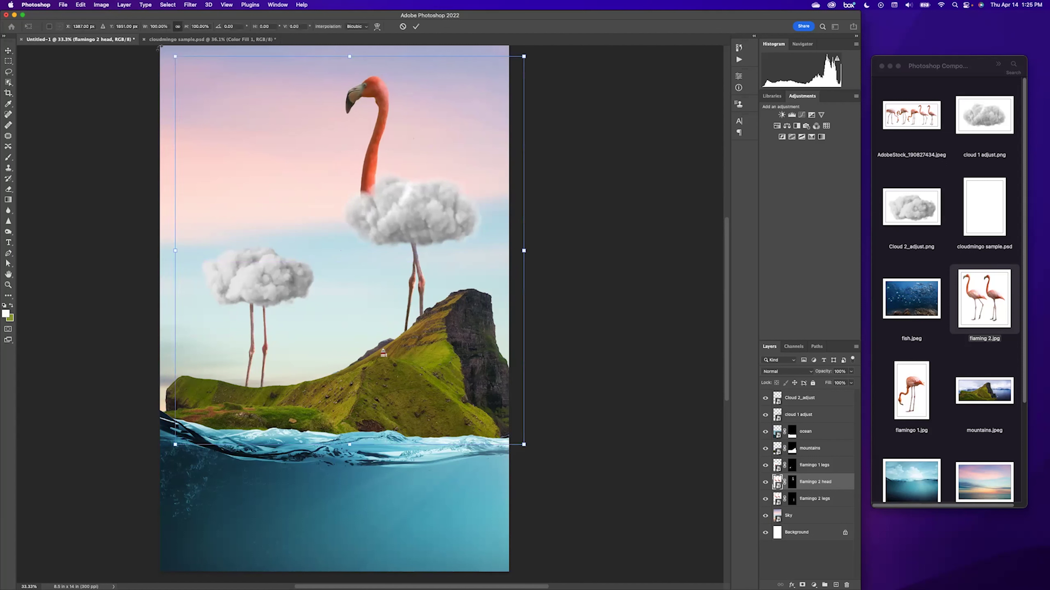
{"action": "left_click_drag", "start_coordinate": [173, 43], "coordinate": [179, 99]}
{"action": "left_click_drag", "start_coordinate": [373, 136], "coordinate": [377, 122]}
{"action": "key", "text": "Return"}
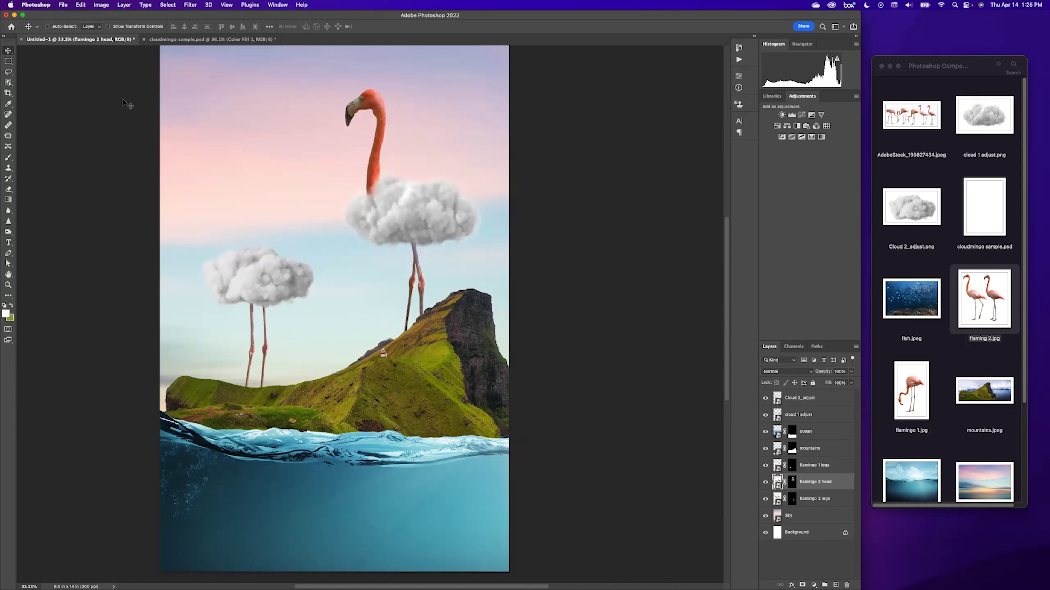
- Save the composite as a Photoshop file named "cloudmingos demo april 14"
{"action": "left_click", "coordinate": [64, 5]}
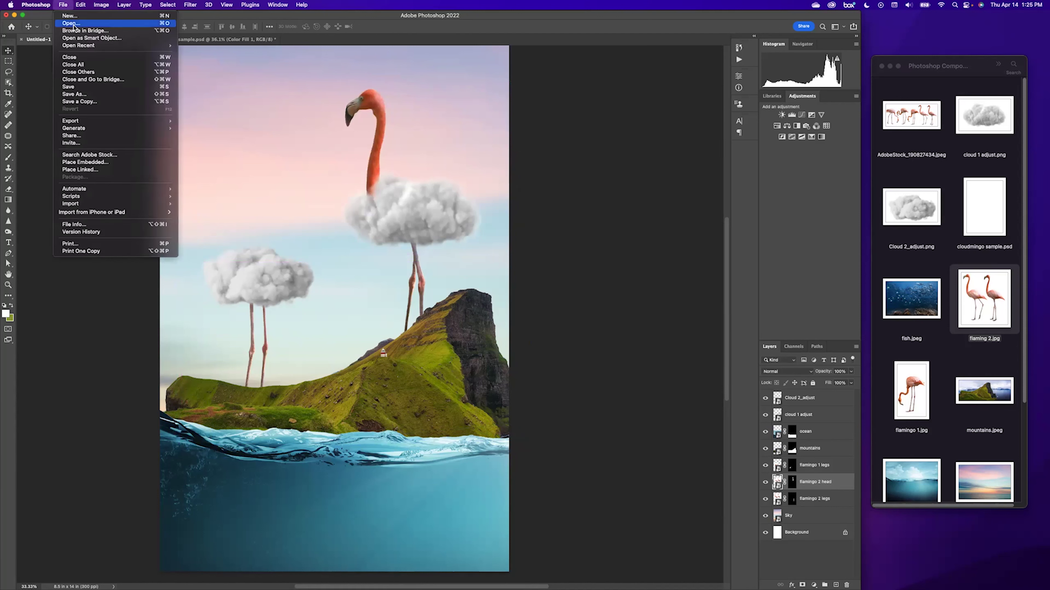
{"action": "left_click", "coordinate": [98, 87]}
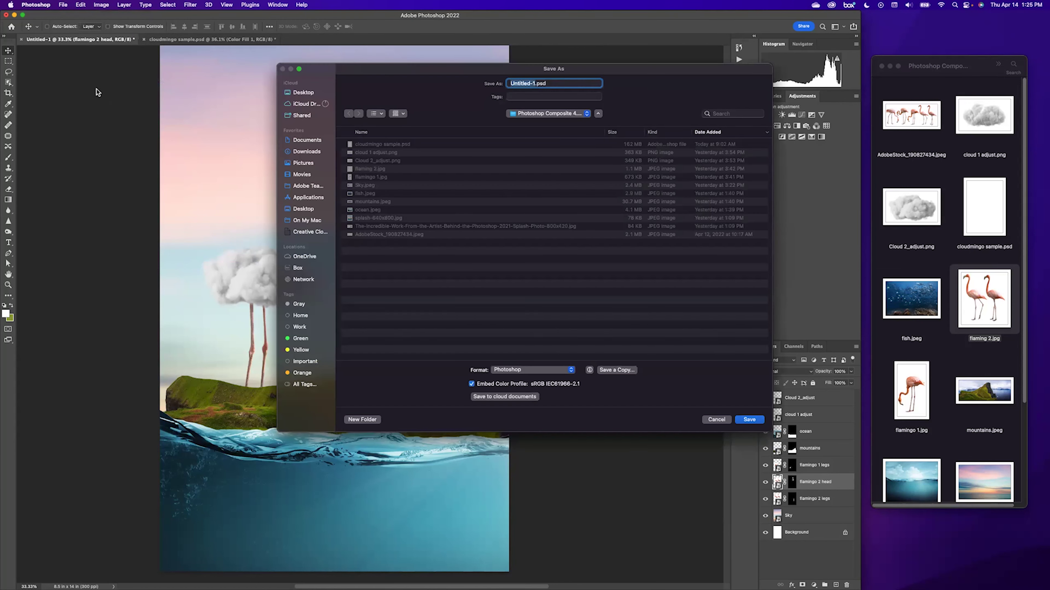
{"action": "type", "text": "cloudmingos demo april 14"}
{"action": "left_click", "coordinate": [739, 423]}
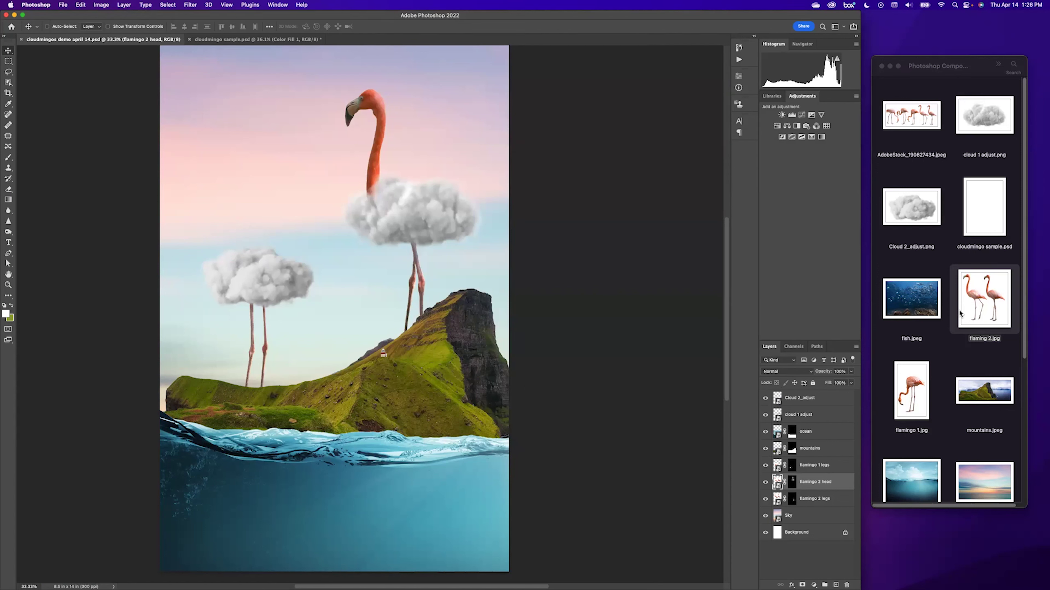
- Place flaming 2.jpg on the canvas again and mask it down to the left-hand flamingo's head and neck
{"action": "left_click_drag", "start_coordinate": [985, 309], "coordinate": [316, 345]}
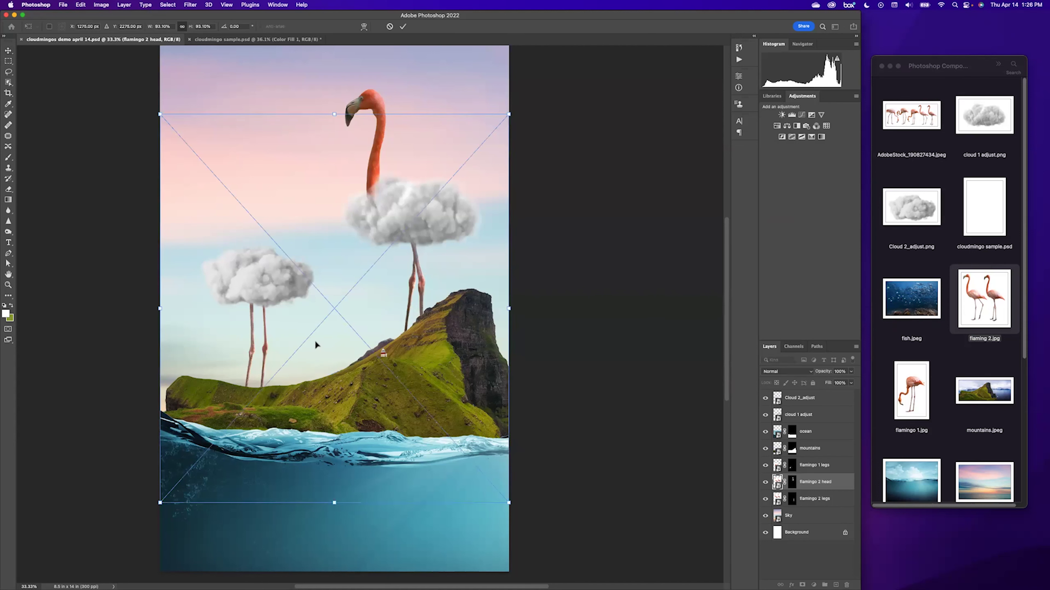
{"action": "left_click_drag", "start_coordinate": [241, 182], "coordinate": [251, 130]}
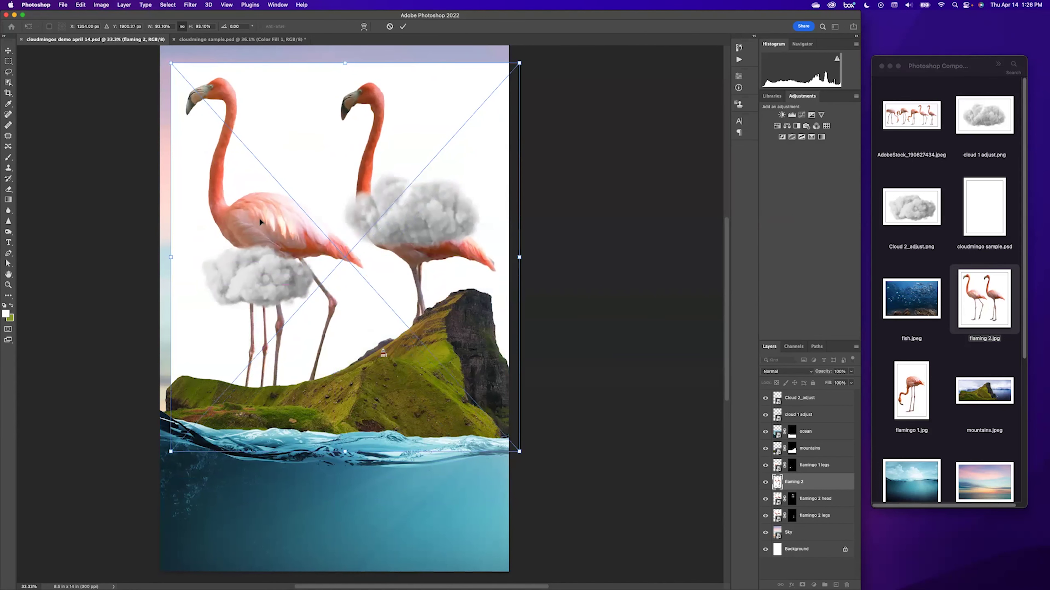
{"action": "key", "text": "Return"}
{"action": "left_click", "coordinate": [9, 82]}
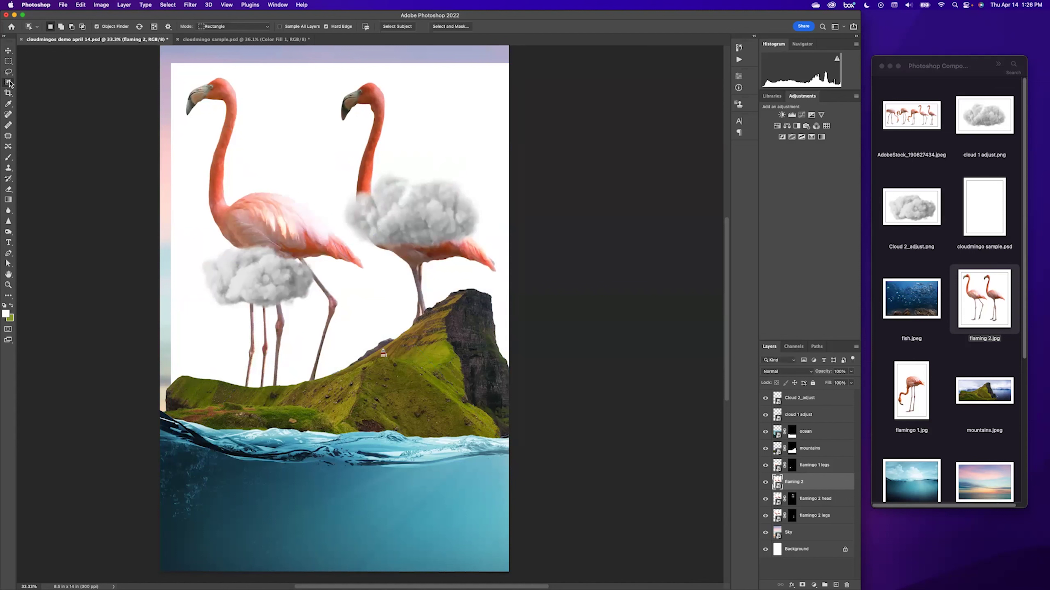
{"action": "left_click_drag", "start_coordinate": [174, 70], "coordinate": [244, 230]}
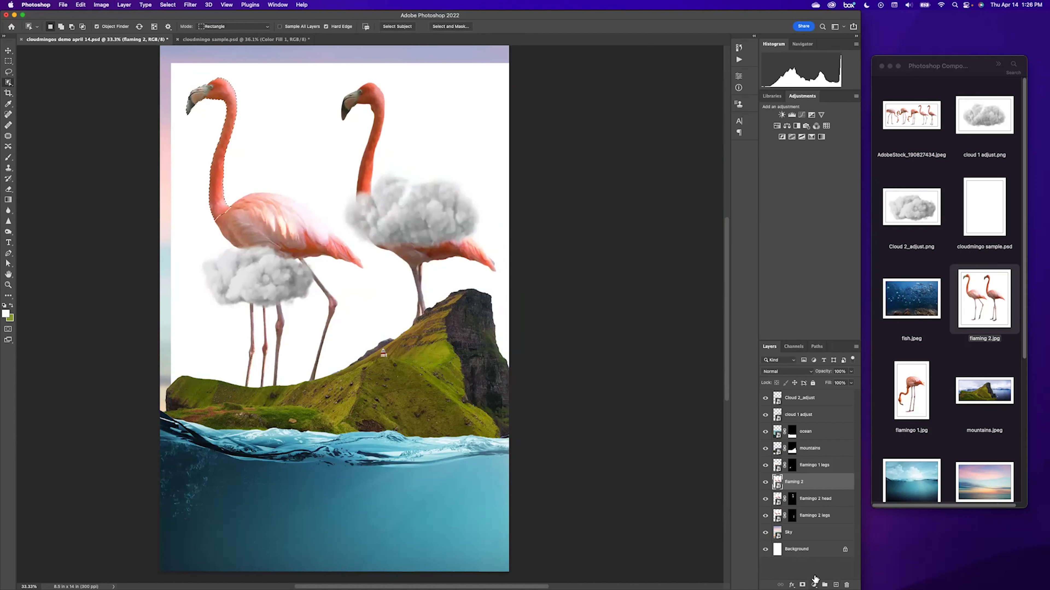
{"action": "left_click", "coordinate": [802, 583]}
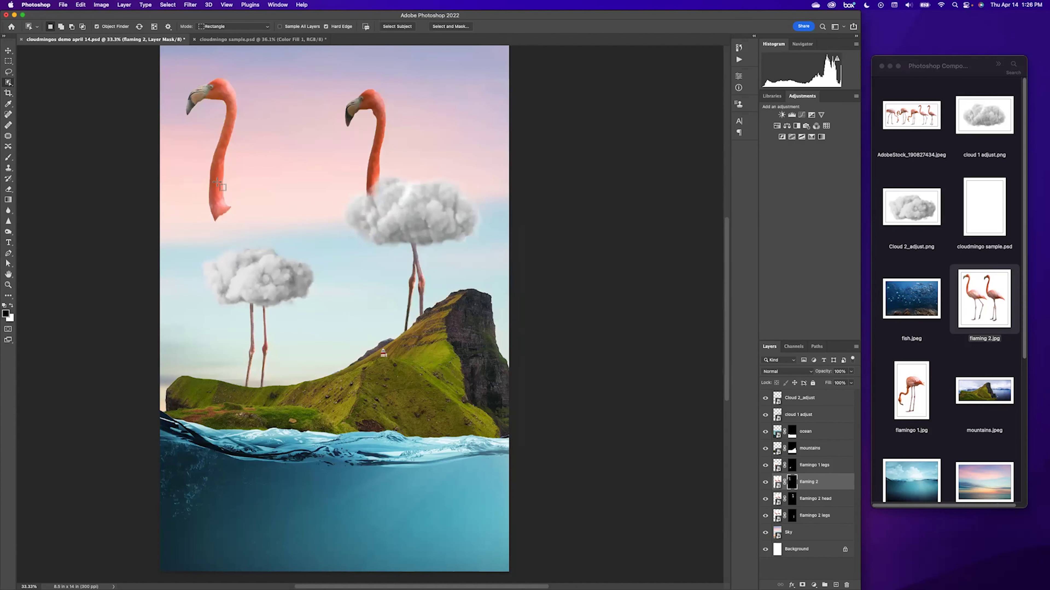
- Move the new masked head and neck down onto the lower cloud's left side and scale it down to match the smaller legs
{"action": "left_click", "coordinate": [8, 50]}
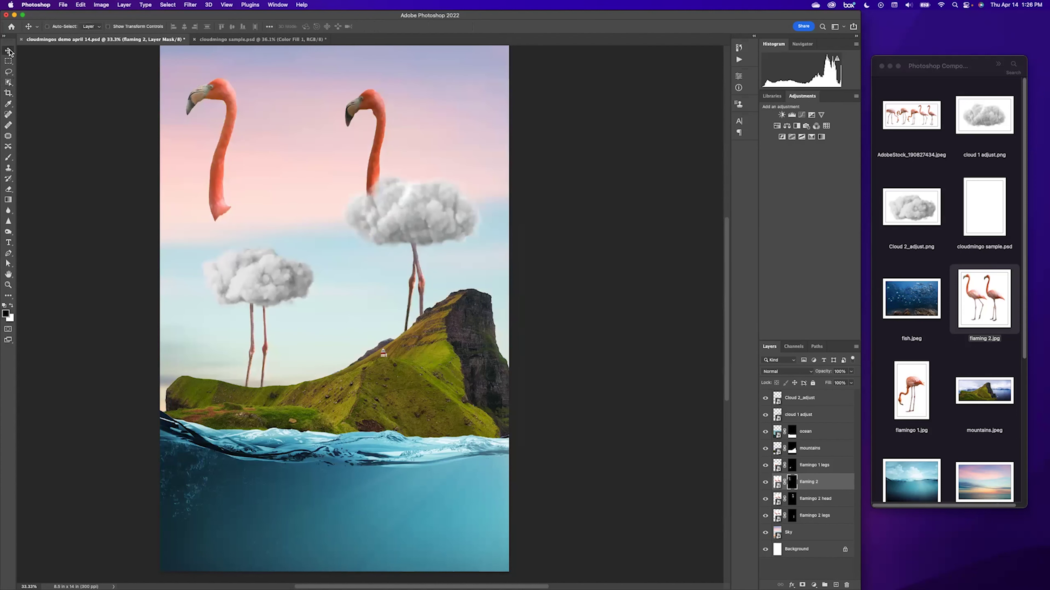
{"action": "left_click_drag", "start_coordinate": [215, 180], "coordinate": [223, 234]}
{"action": "key", "text": "super+t"}
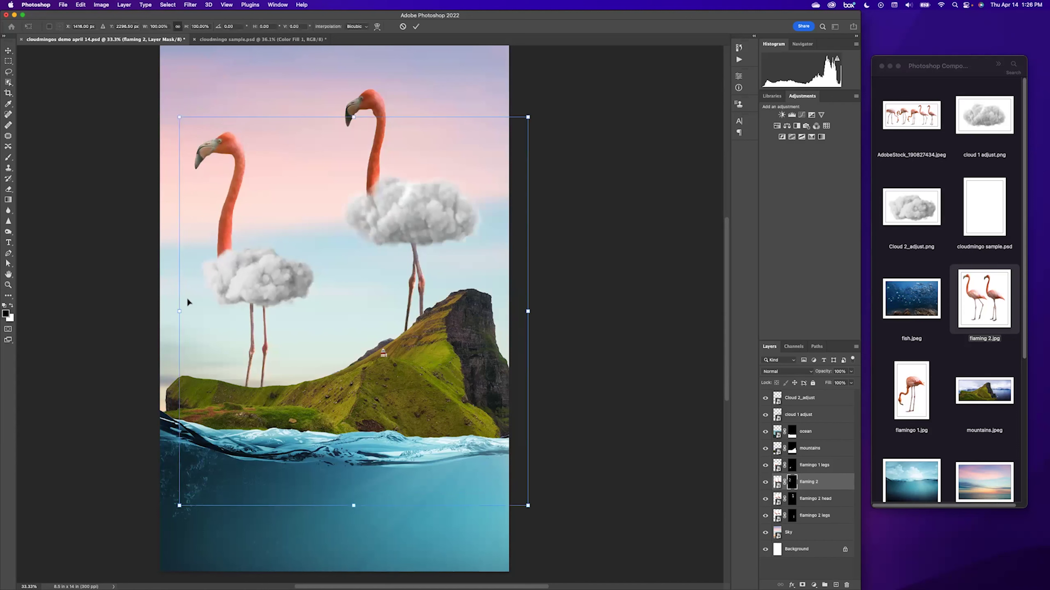
{"action": "left_click_drag", "start_coordinate": [179, 117], "coordinate": [285, 237]}
{"action": "left_click_drag", "start_coordinate": [320, 294], "coordinate": [234, 219]}
{"action": "key", "text": "Return"}
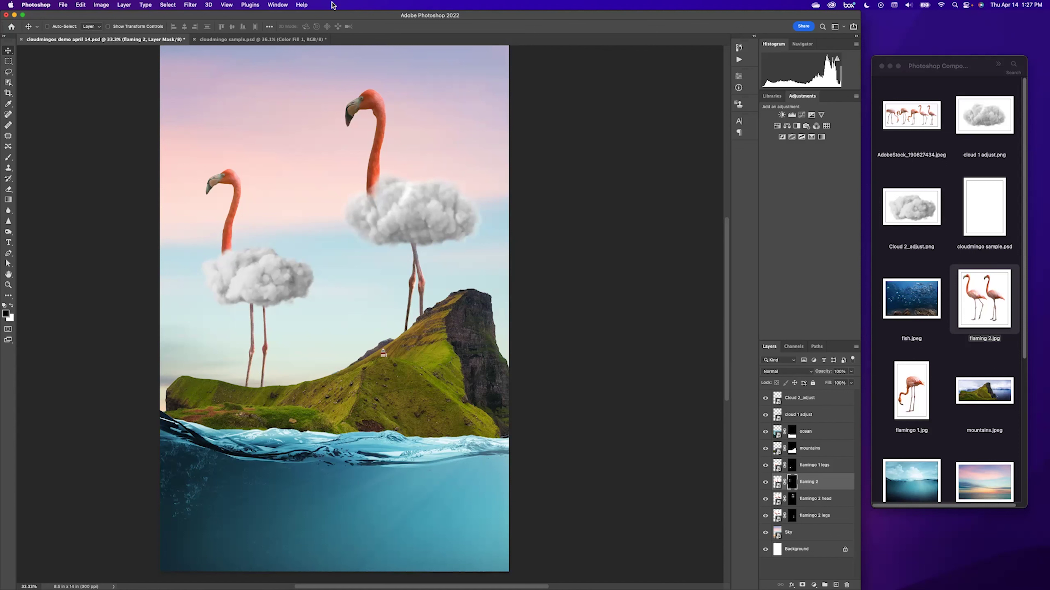
- Add a Color Overlay effect to the Cloud 2_adjust layer with the blend mode set to Normal
{"action": "left_click", "coordinate": [820, 400]}
{"action": "left_click", "coordinate": [765, 398]}
{"action": "left_click", "coordinate": [765, 398]}
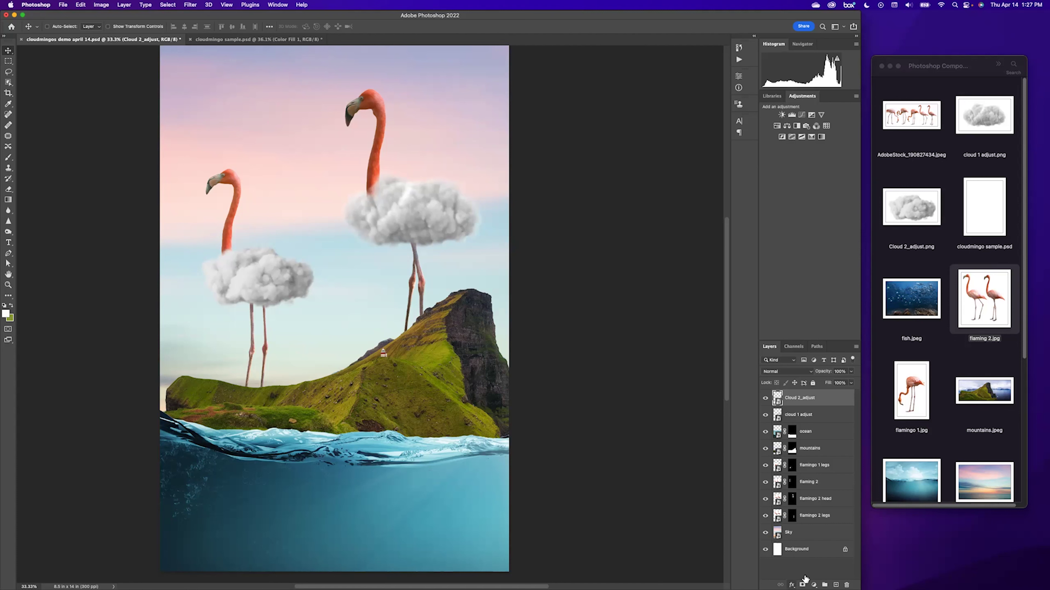
{"action": "left_click", "coordinate": [792, 584]}
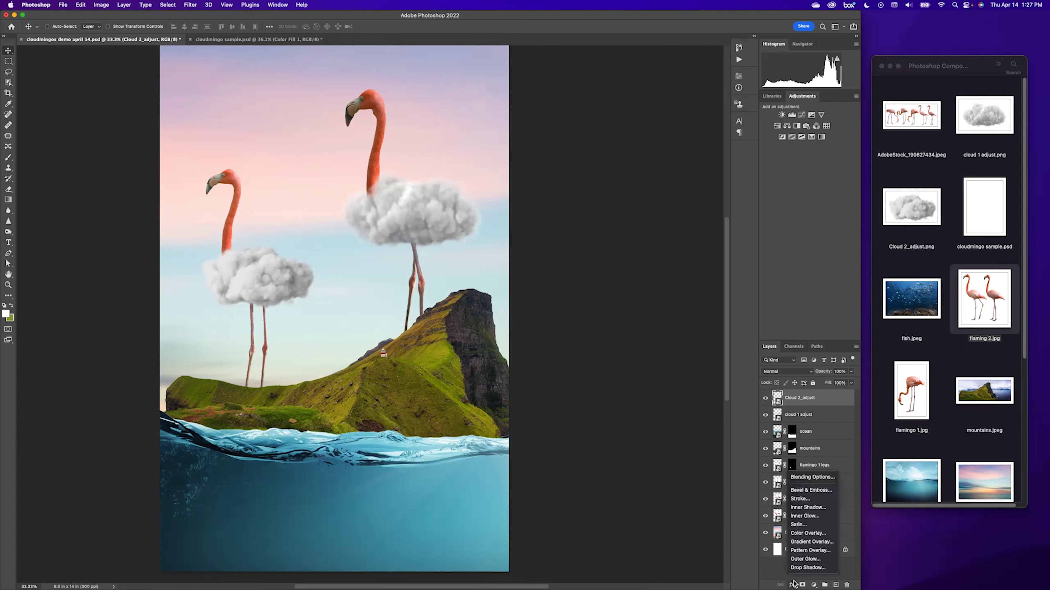
{"action": "left_click", "coordinate": [805, 534]}
{"action": "left_click", "coordinate": [824, 335]}
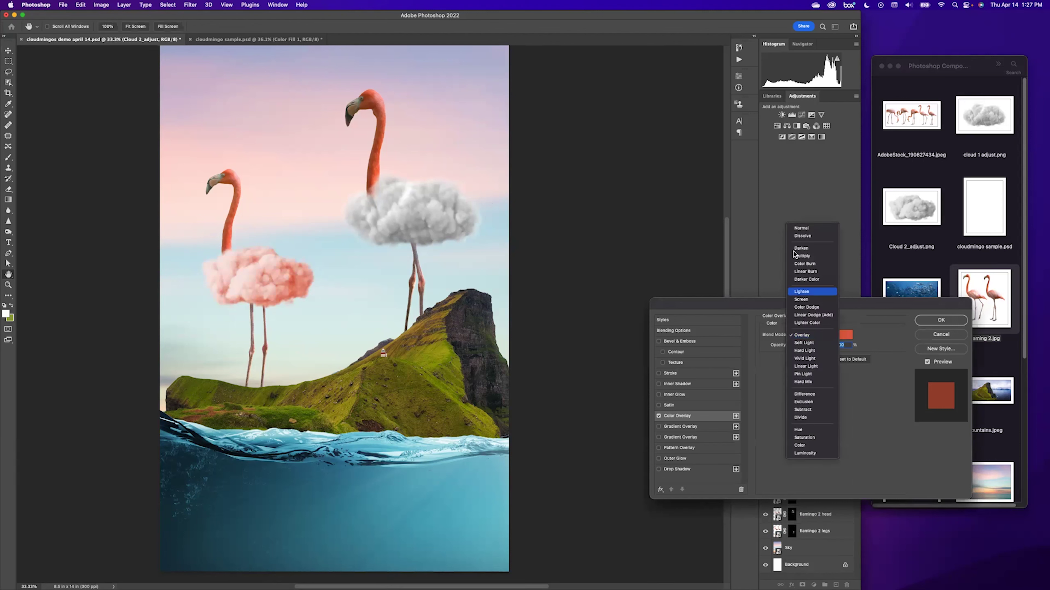
{"action": "left_click", "coordinate": [795, 231]}
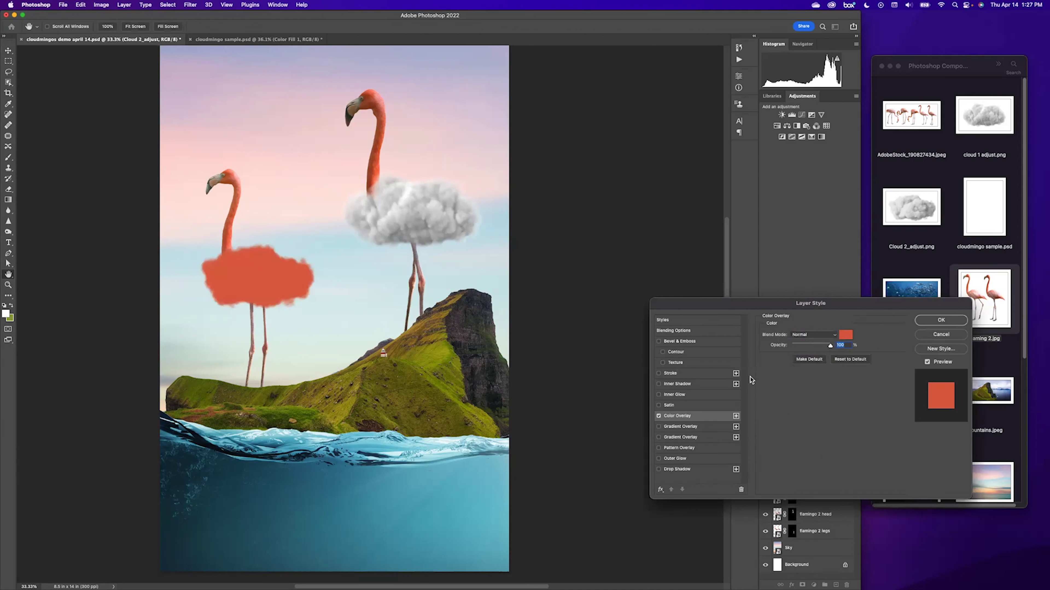
- Set the lower cloud's overlay color to black (000000)
{"action": "left_click", "coordinate": [846, 336]}
{"action": "left_click", "coordinate": [505, 220]}
{"action": "left_click_drag", "start_coordinate": [505, 220], "coordinate": [505, 235]}
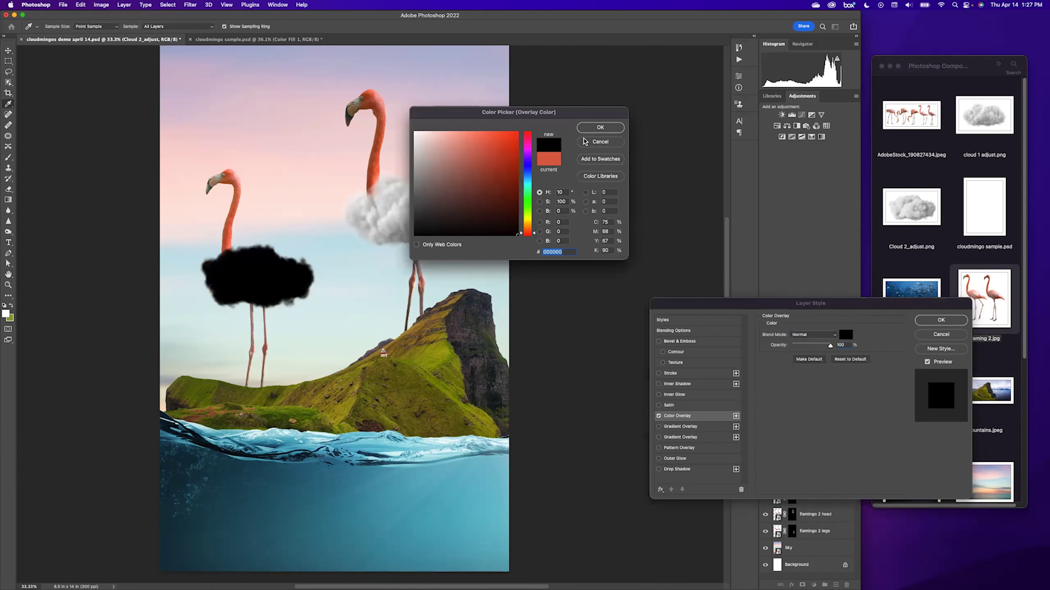
{"action": "left_click", "coordinate": [600, 128]}
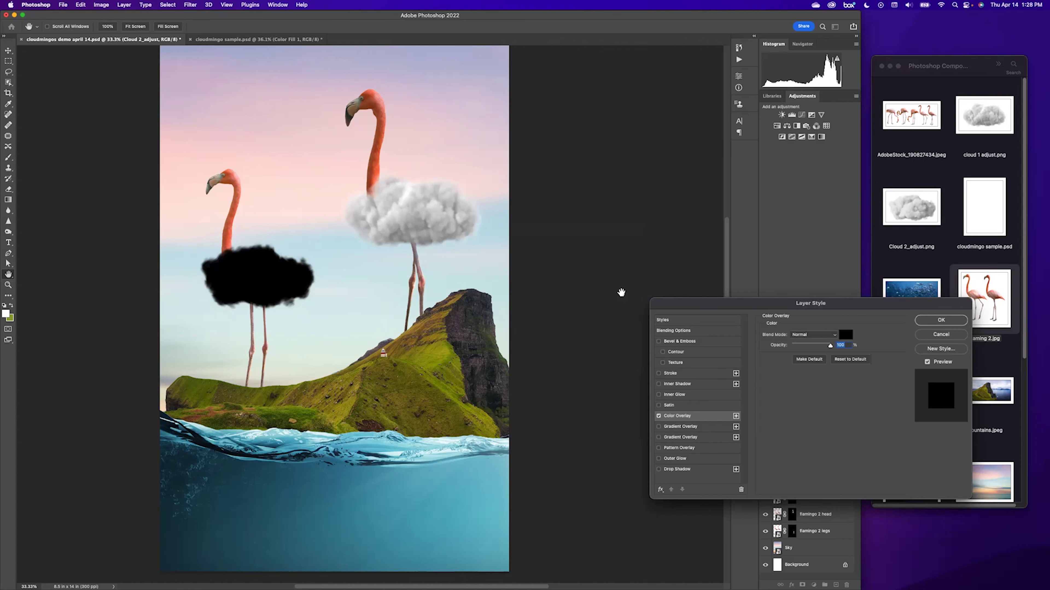
- Move the Layer Style dialog clear of the layer list and set the color overlay's blend mode to Overlay
{"action": "left_click_drag", "start_coordinate": [692, 301], "coordinate": [598, 141]}
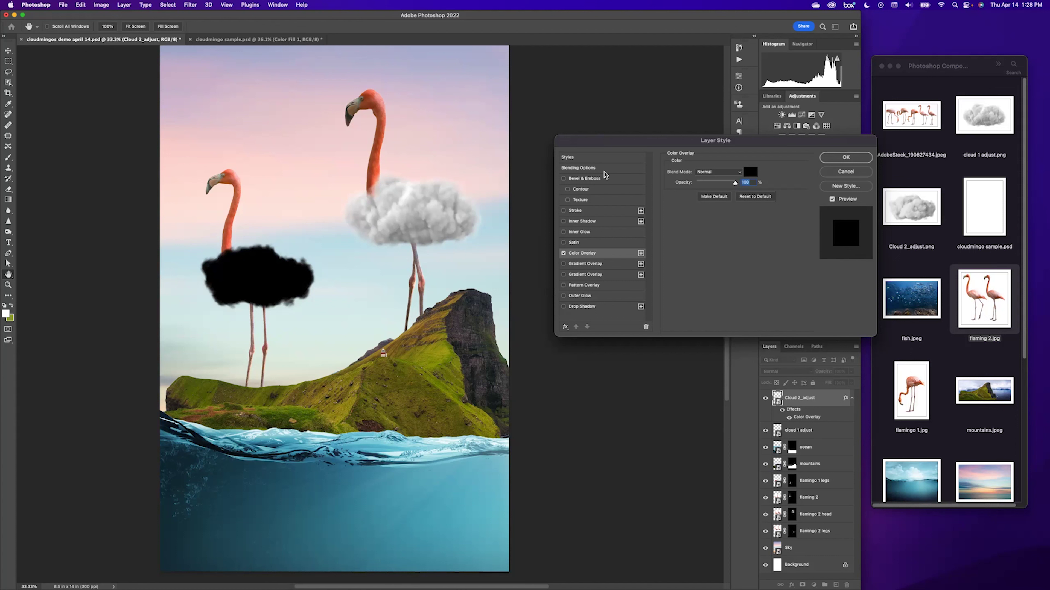
{"action": "left_click", "coordinate": [724, 175]}
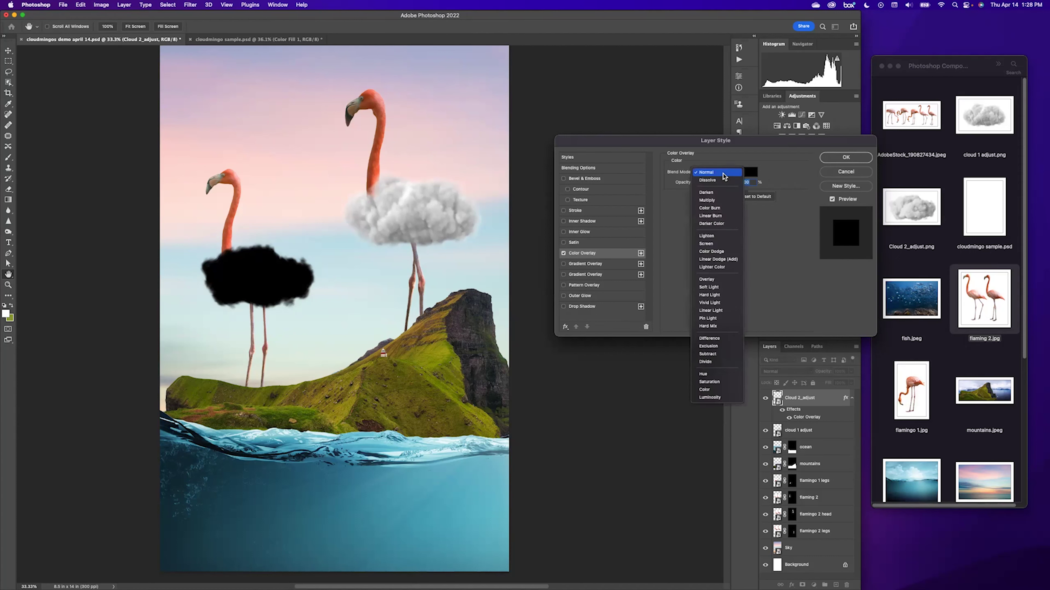
{"action": "left_click", "coordinate": [729, 280]}
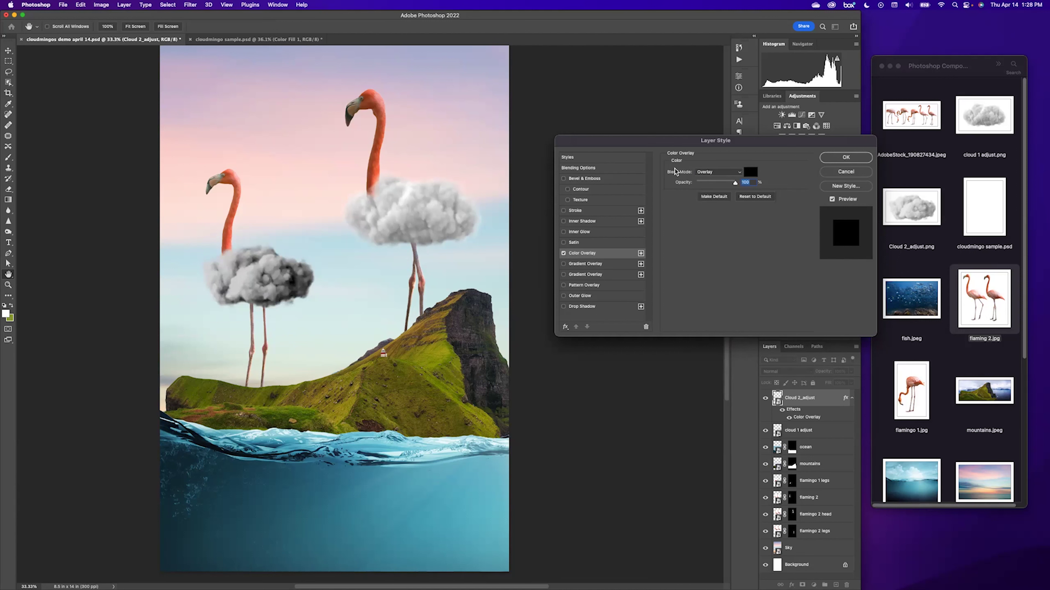
- Try overlay colors sampled from the grass and flamingo necks, and apply the coral f07359 sampled from the upper flamingo's head
{"action": "left_click", "coordinate": [751, 172]}
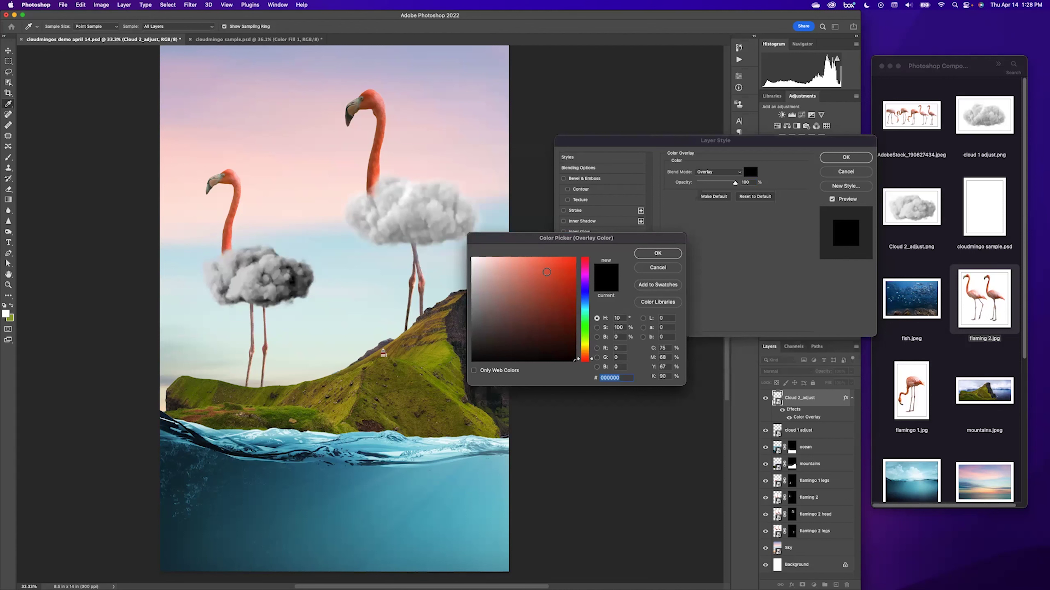
{"action": "left_click", "coordinate": [428, 367]}
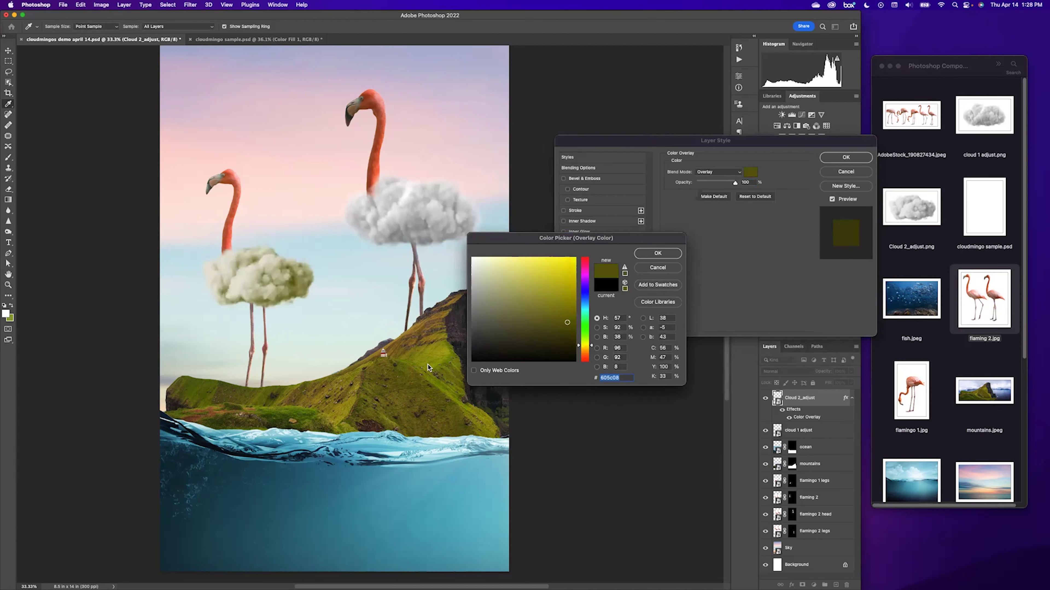
{"action": "left_click", "coordinate": [284, 414]}
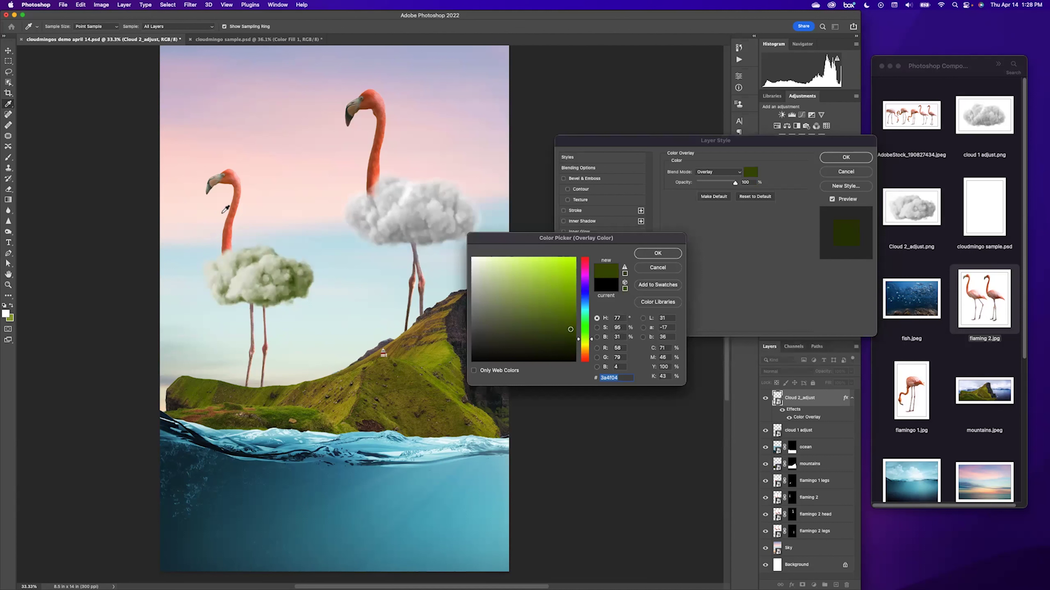
{"action": "left_click", "coordinate": [230, 232]}
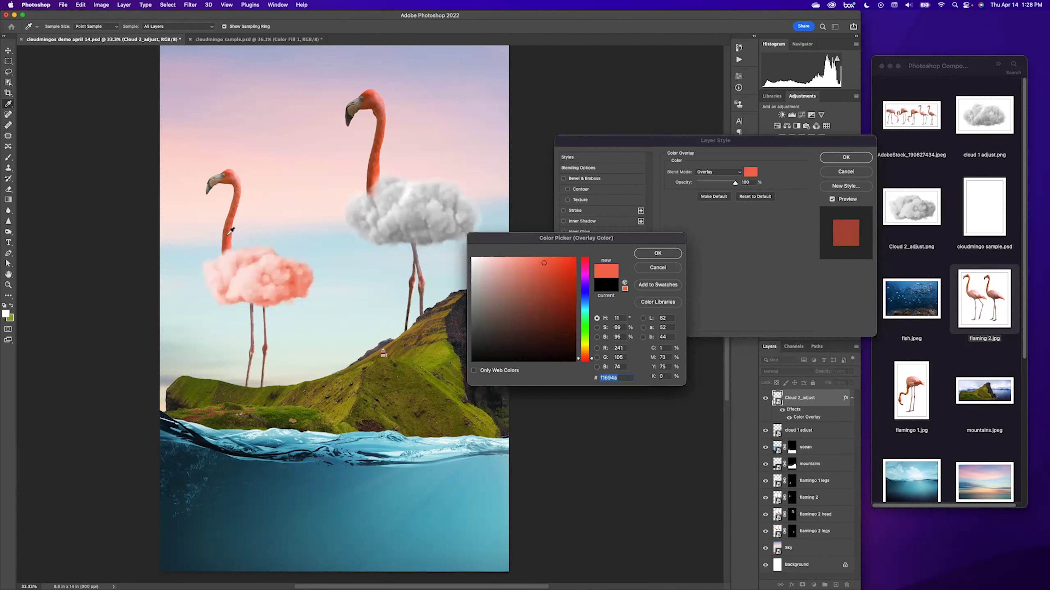
{"action": "left_click", "coordinate": [230, 233]}
{"action": "left_click", "coordinate": [231, 239]}
{"action": "left_click", "coordinate": [379, 145]}
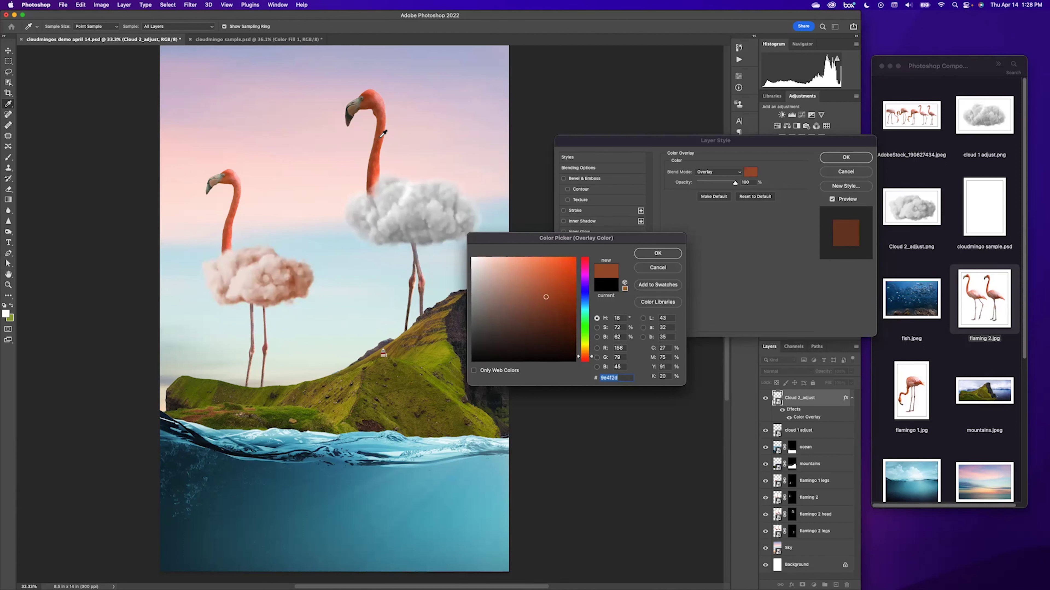
{"action": "left_click", "coordinate": [371, 94]}
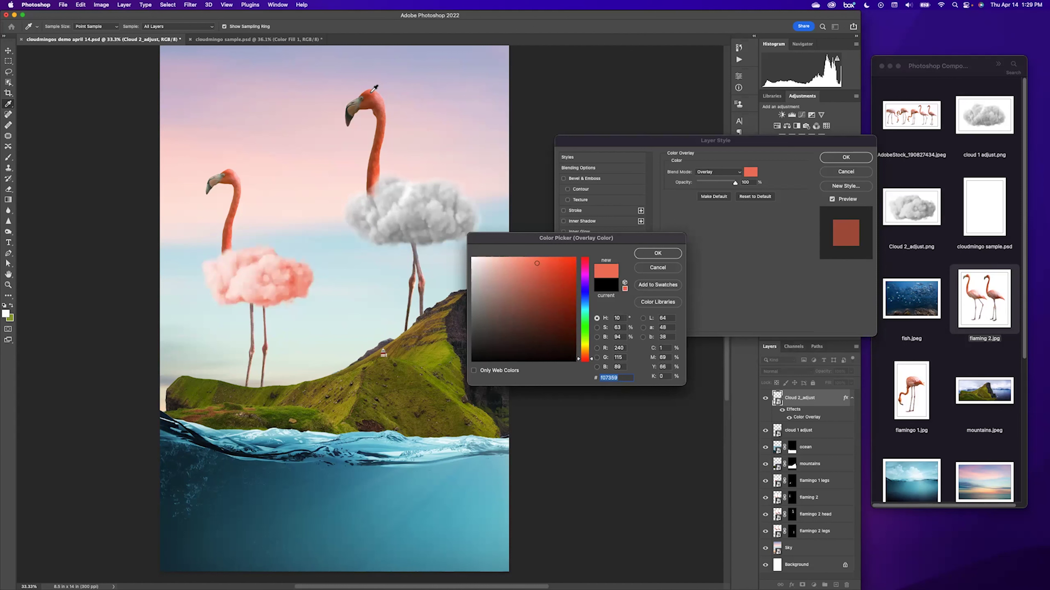
{"action": "left_click", "coordinate": [657, 253]}
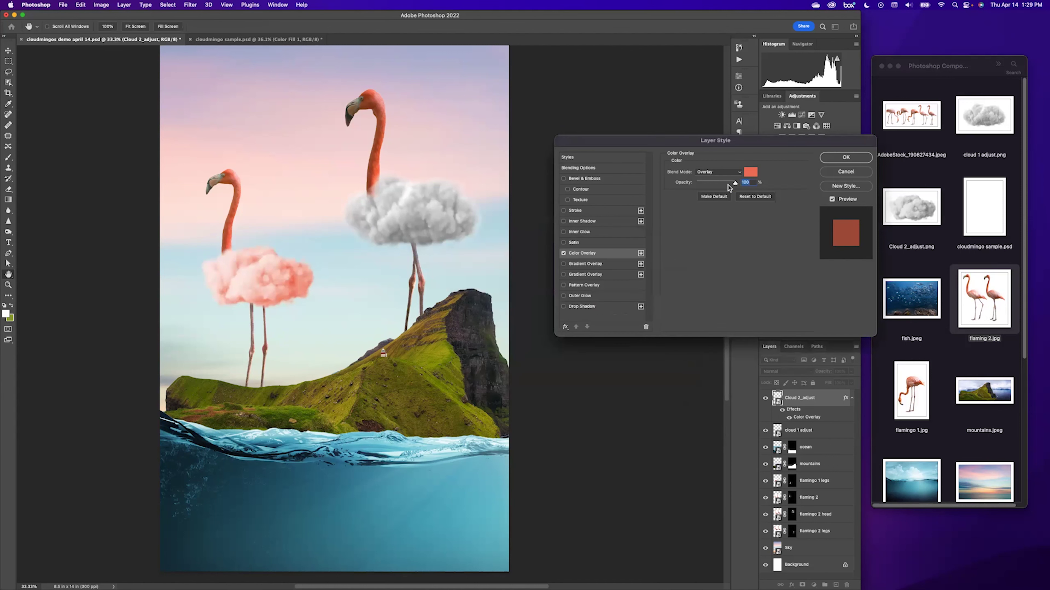
- Try the Soft Light, Hard Light, Vivid Light, Linear Light and Pin Light blend modes on the cloud's color overlay, and return to Overlay
{"action": "left_click", "coordinate": [727, 172]}
{"action": "left_click", "coordinate": [726, 180]}
{"action": "left_click", "coordinate": [717, 173]}
{"action": "left_click", "coordinate": [714, 181]}
{"action": "left_click", "coordinate": [713, 173]}
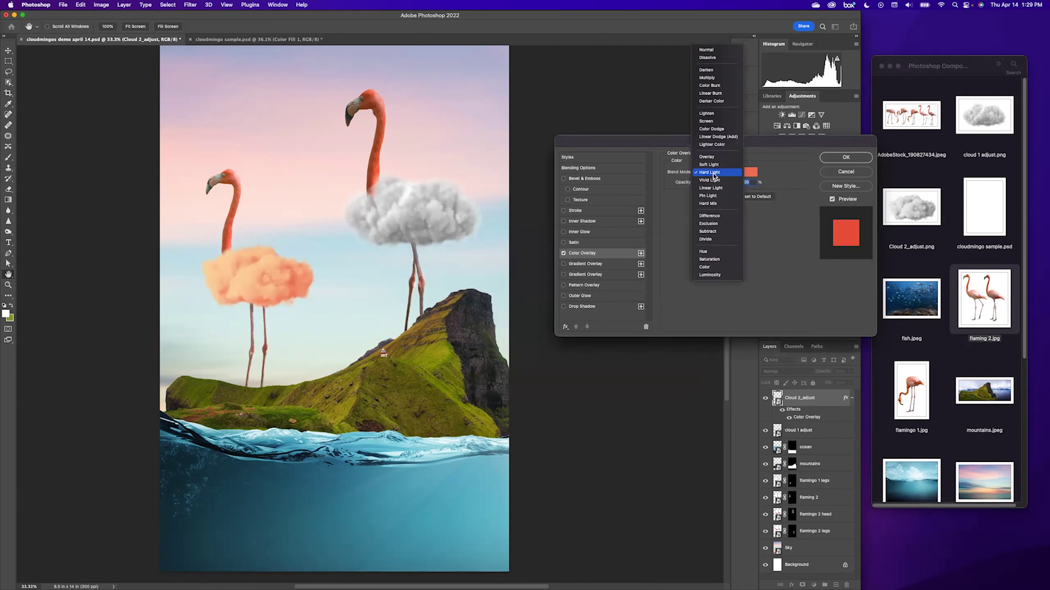
{"action": "left_click", "coordinate": [714, 180]}
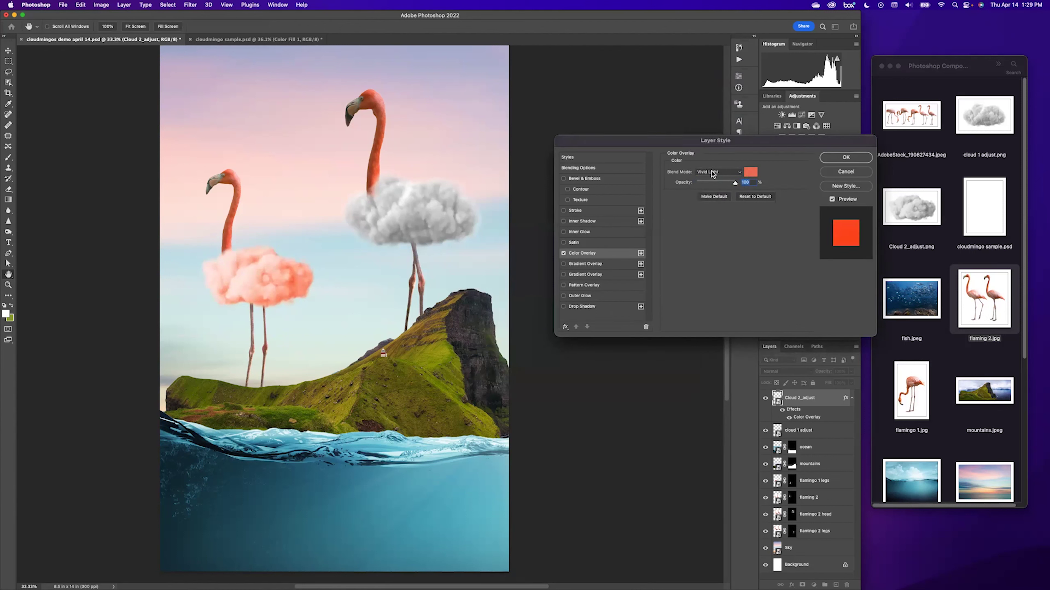
{"action": "left_click", "coordinate": [712, 174]}
{"action": "left_click", "coordinate": [713, 180]}
{"action": "left_click", "coordinate": [710, 174]}
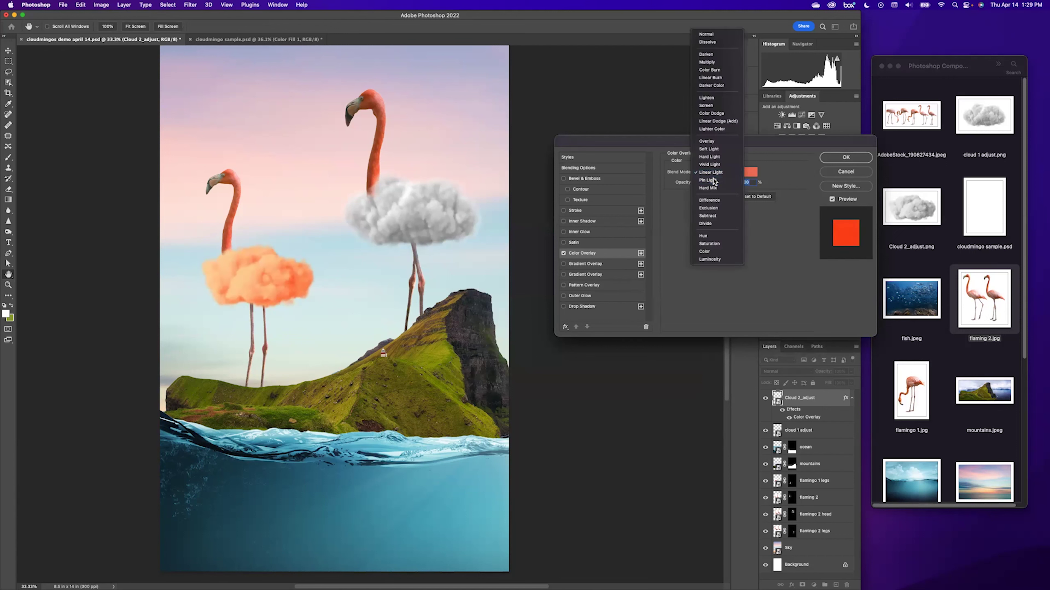
{"action": "left_click", "coordinate": [711, 180]}
{"action": "left_click", "coordinate": [710, 173]}
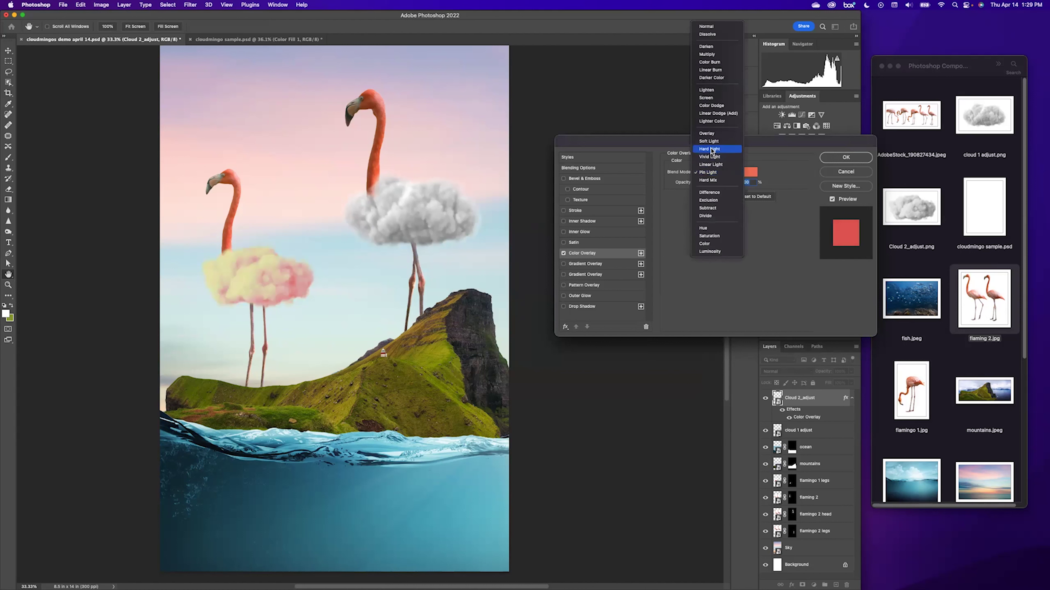
{"action": "left_click", "coordinate": [712, 157]}
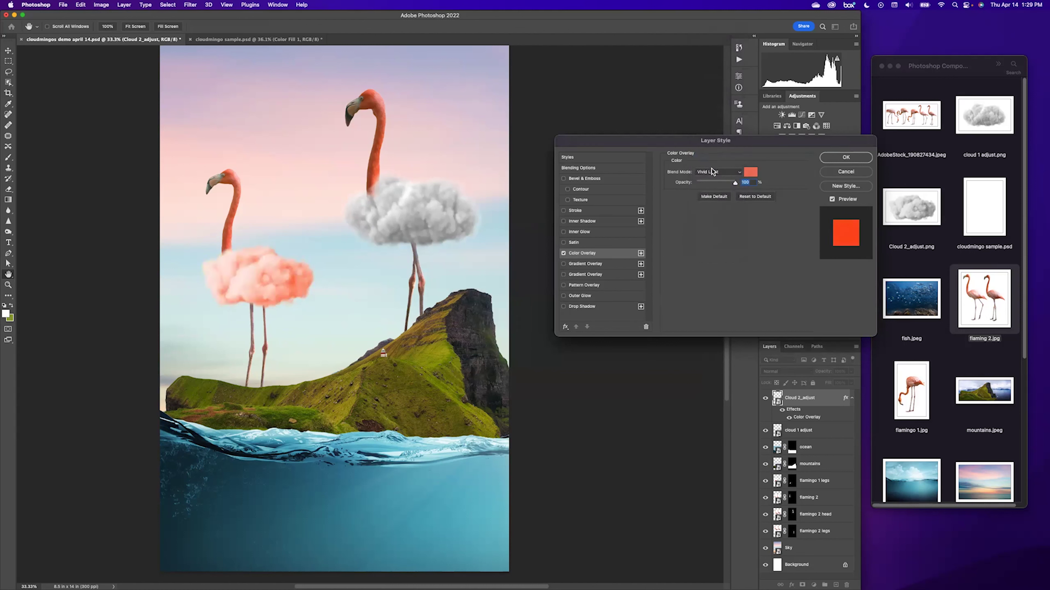
{"action": "left_click", "coordinate": [712, 173]}
{"action": "left_click", "coordinate": [711, 151]}
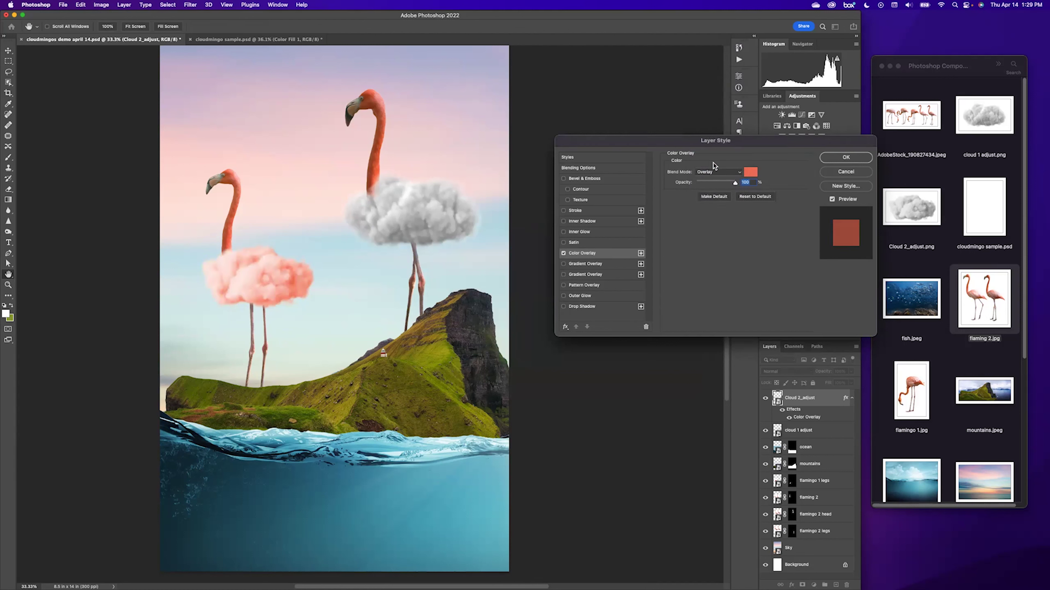
- Set the upper cloud's color overlay to the Vivid Light blend mode and apply the layer style
{"action": "left_click", "coordinate": [711, 174]}
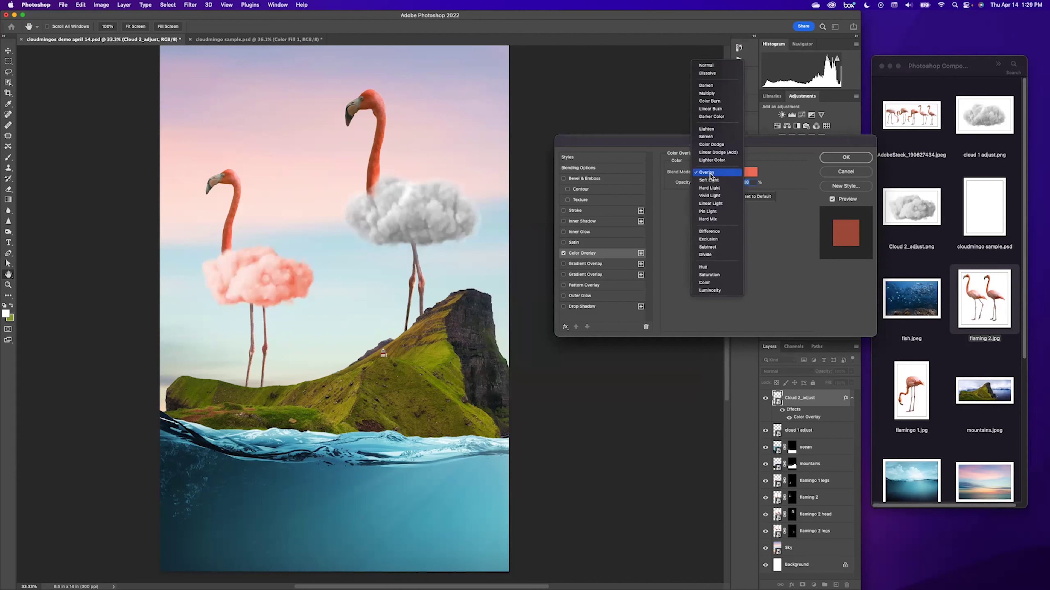
{"action": "left_click", "coordinate": [723, 195]}
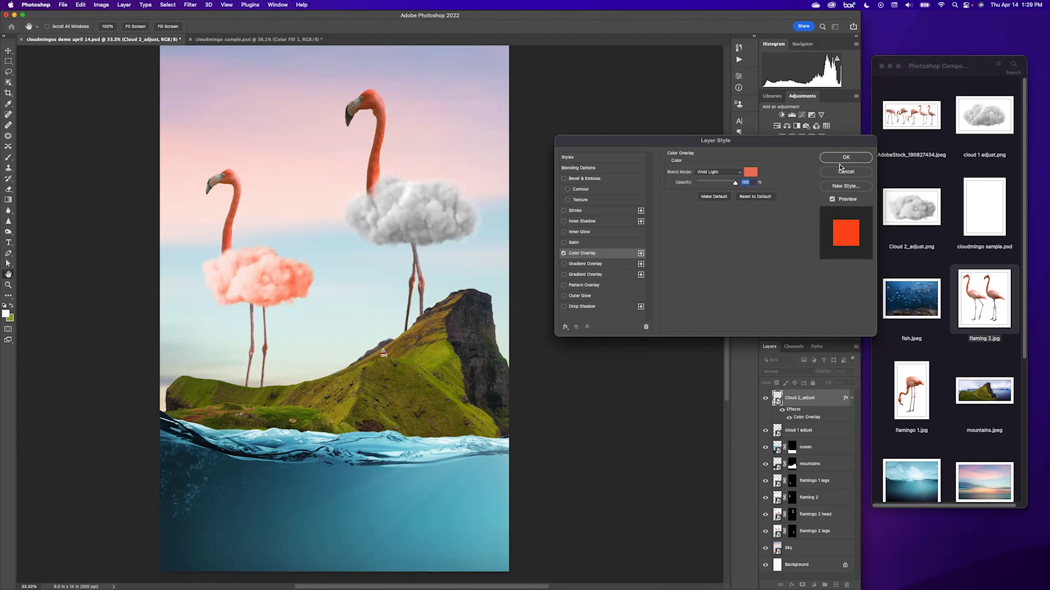
{"action": "left_click", "coordinate": [852, 159]}
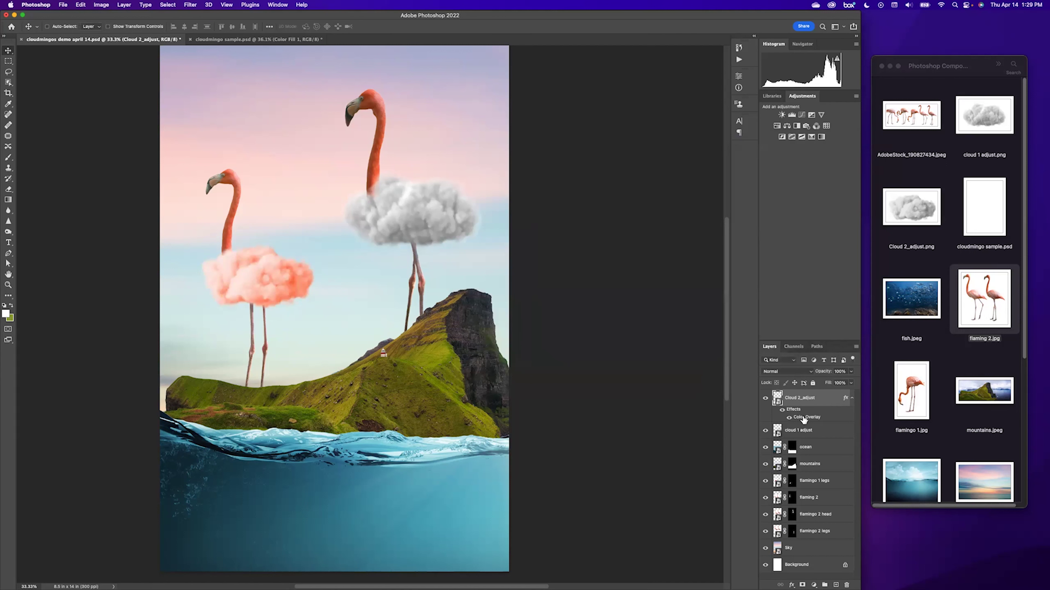
- Toggle the Cloud 2_adjust effects off and on to compare, and copy its layer style onto the cloud 1 adjust layer
{"action": "left_click", "coordinate": [782, 410]}
{"action": "left_click", "coordinate": [782, 410]}
{"action": "left_click_drag", "start_coordinate": [845, 401], "coordinate": [841, 433]}
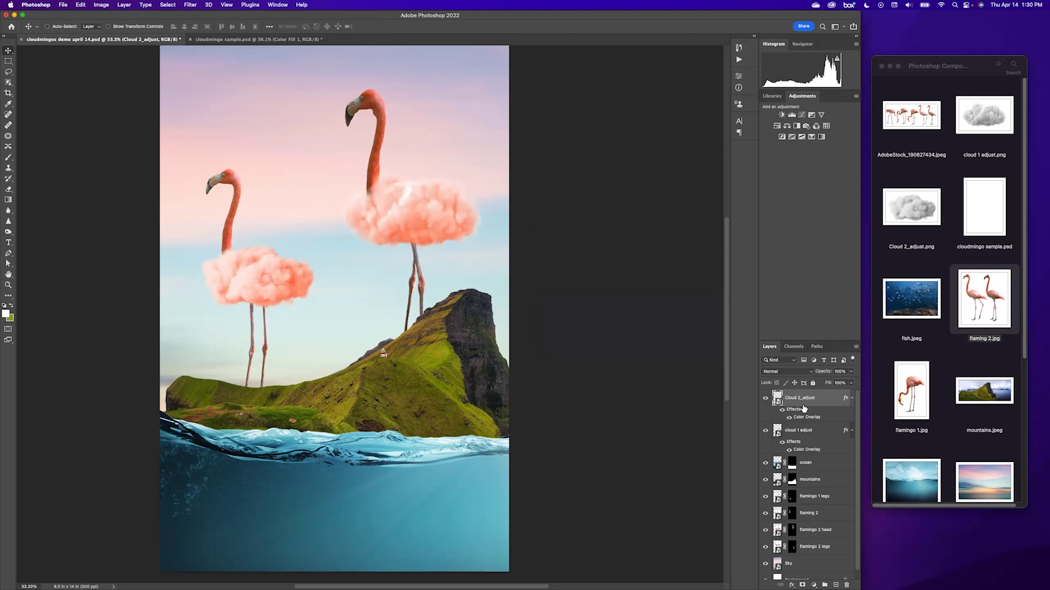
- Group the Cloud 2_adjust and cloud 1 adjust layers and name the group Clouds
{"action": "left_click", "coordinate": [802, 430], "text": "shift"}
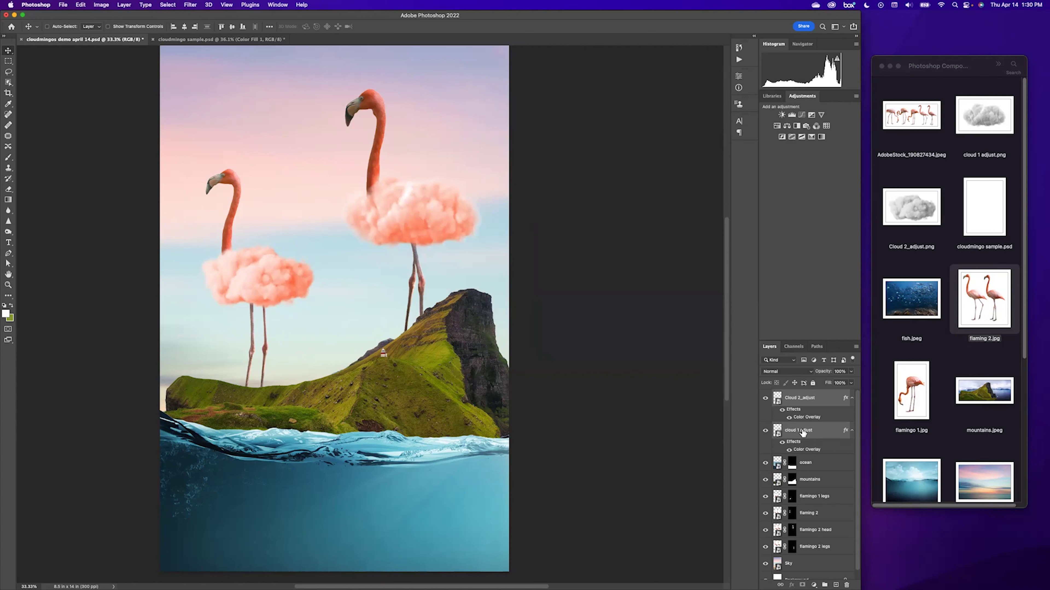
{"action": "key", "text": "super+g"}
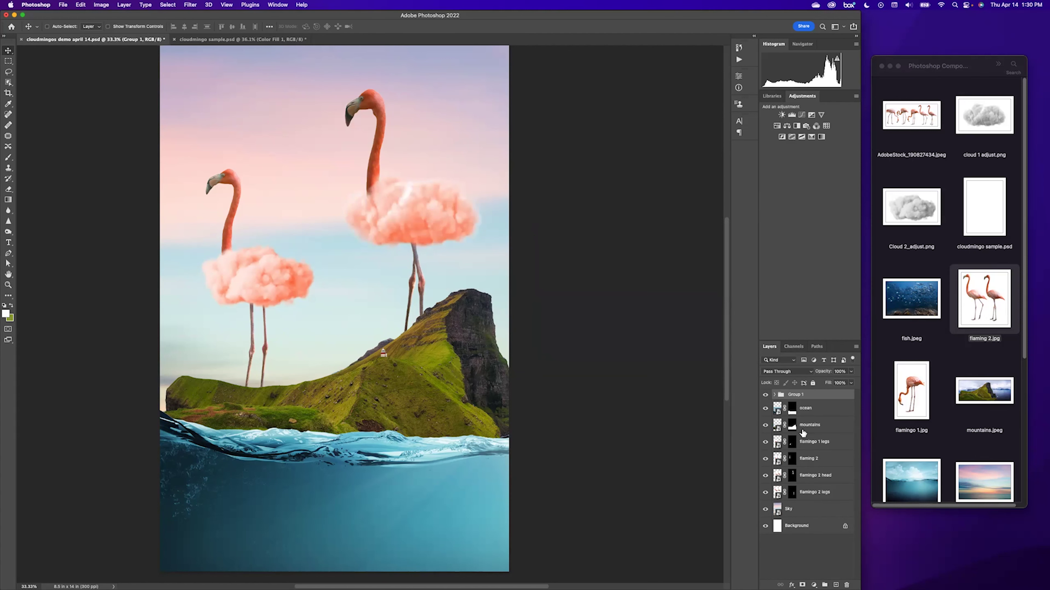
{"action": "double_click", "coordinate": [794, 394]}
{"action": "type", "text": "Clouds"}
{"action": "key", "text": "Return"}
- Group the four flamingo head and leg layers as Flamingos, and move the Clouds group directly above it, below the mountains layer
{"action": "left_click", "coordinate": [807, 441]}
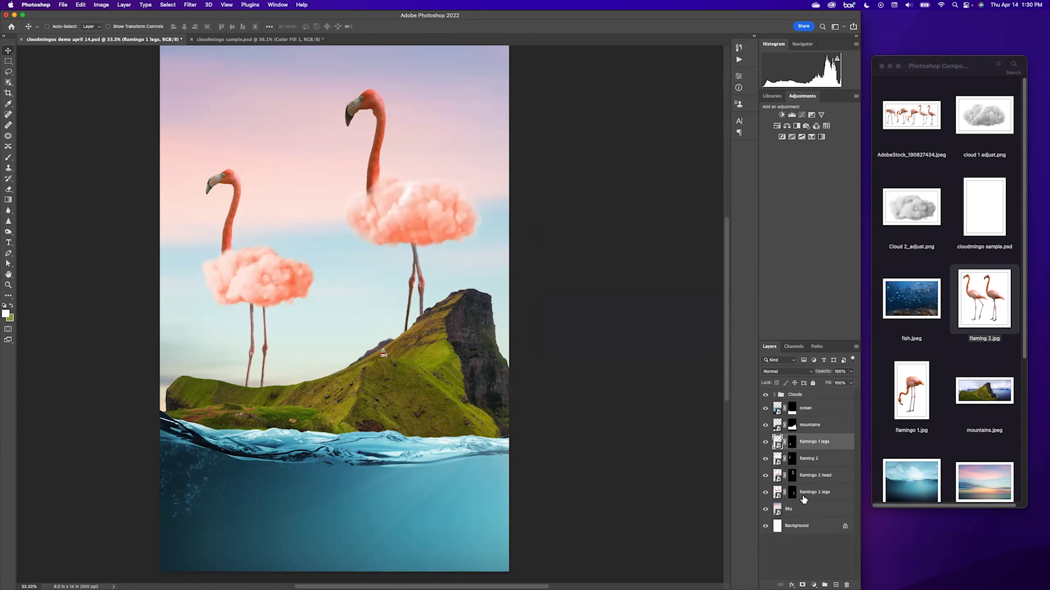
{"action": "left_click", "coordinate": [809, 492], "text": "shift"}
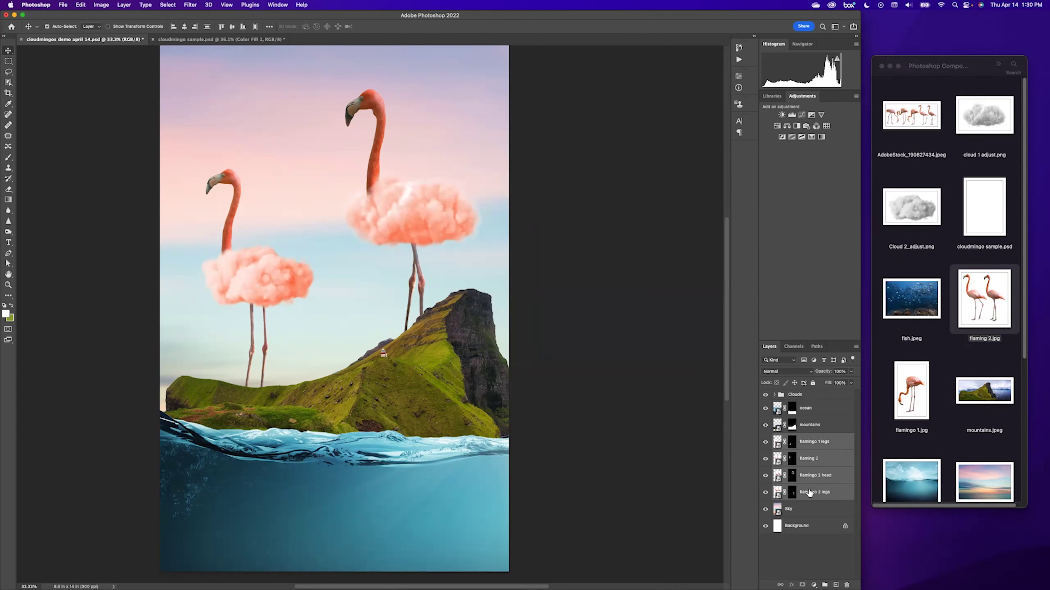
{"action": "key", "text": "super+g"}
{"action": "double_click", "coordinate": [795, 437]}
{"action": "type", "text": "F"}
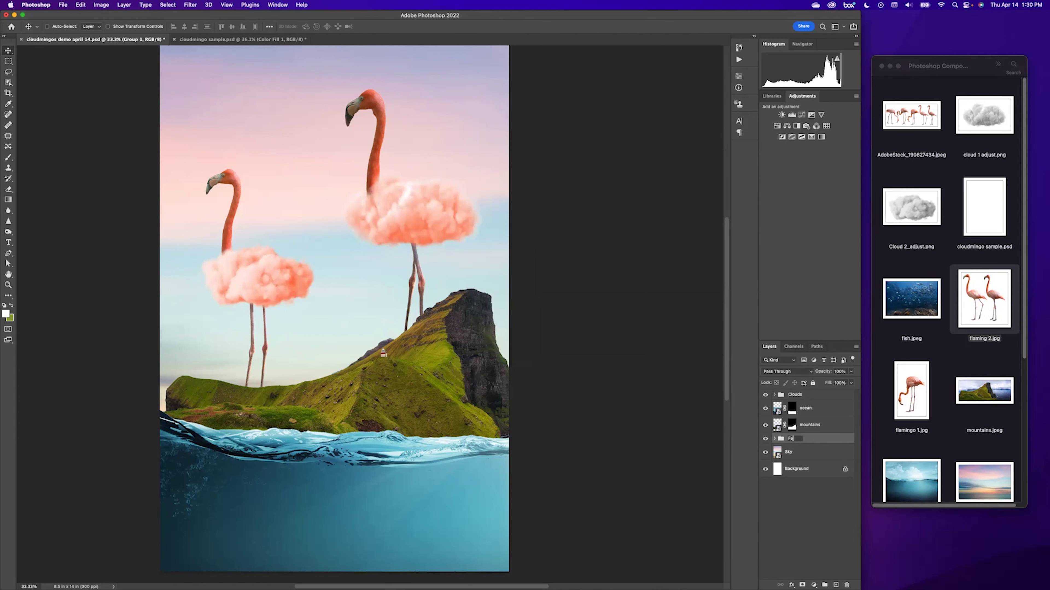
{"action": "type", "text": "lamingos"}
{"action": "key", "text": "Return"}
{"action": "left_click_drag", "start_coordinate": [802, 398], "coordinate": [810, 432]}
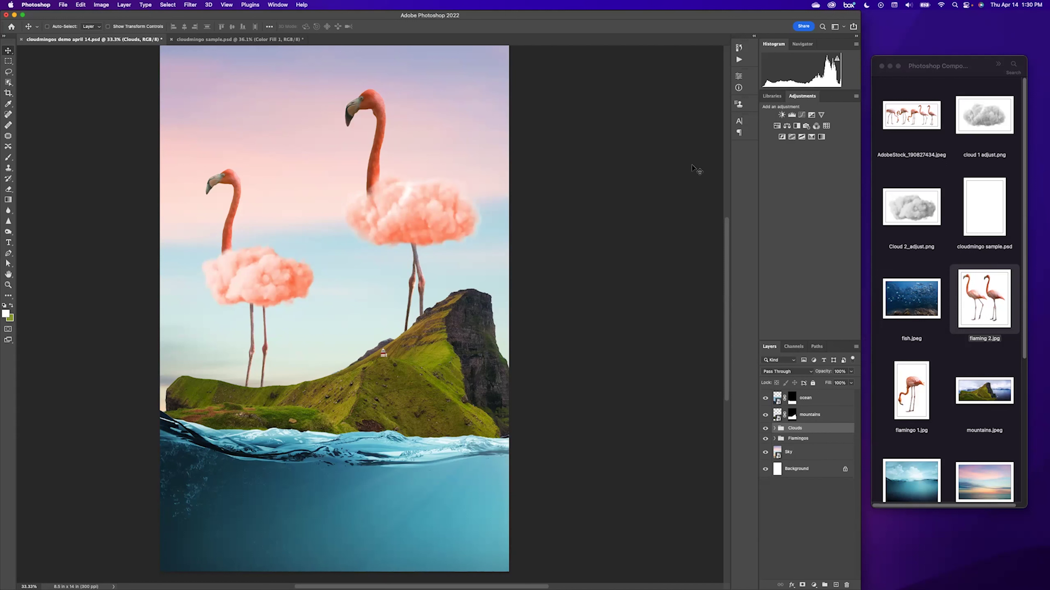
- Place fish.jpeg from the source image folder into the demo composition and shift it slightly upward before committing
{"action": "key", "text": "super+minus"}
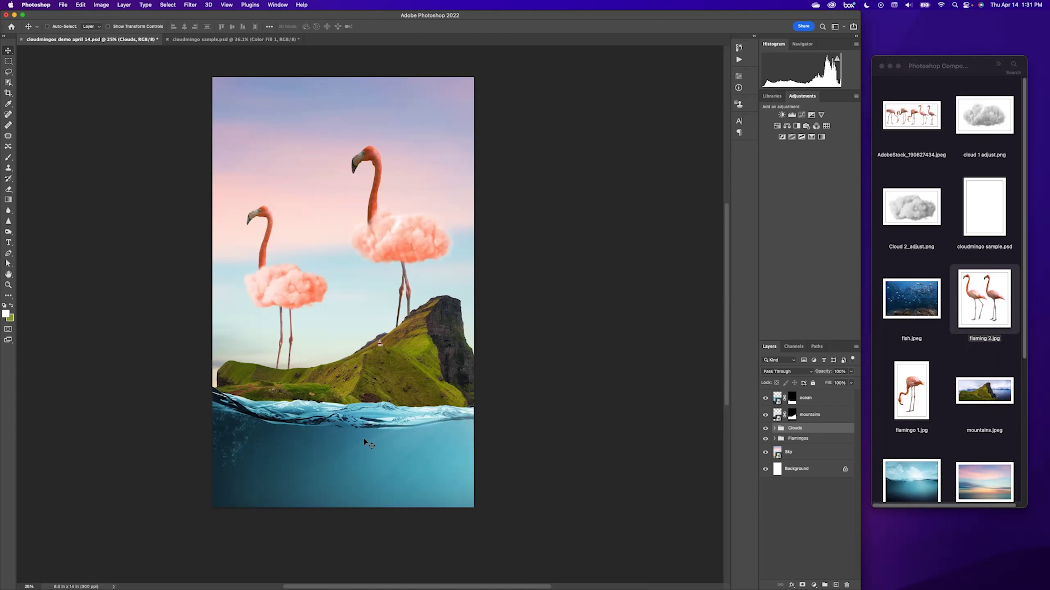
{"action": "left_click", "coordinate": [911, 270]}
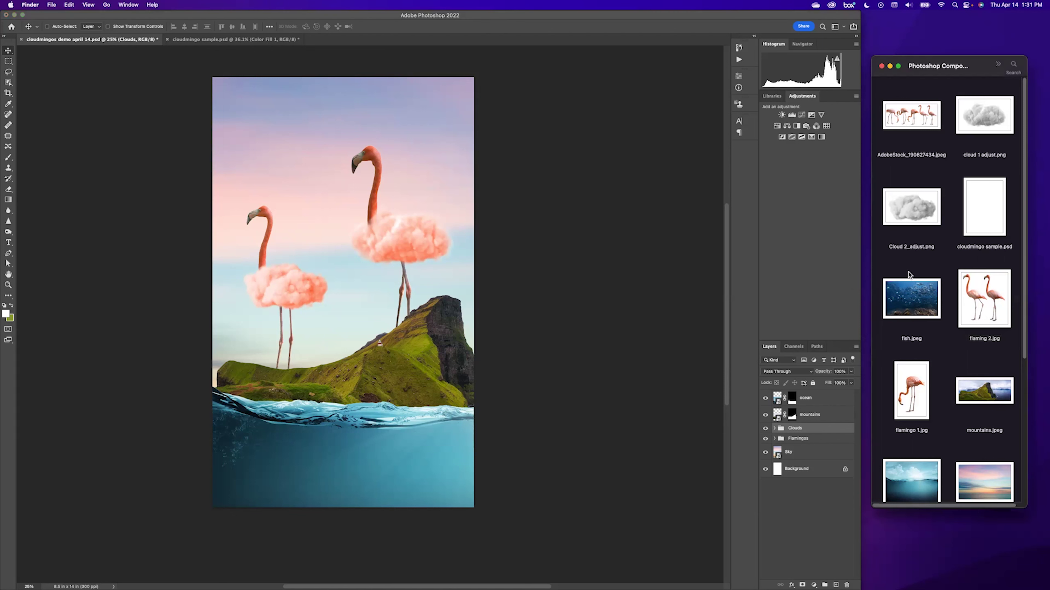
{"action": "left_click", "coordinate": [918, 297]}
{"action": "left_click_drag", "start_coordinate": [925, 305], "coordinate": [625, 504]}
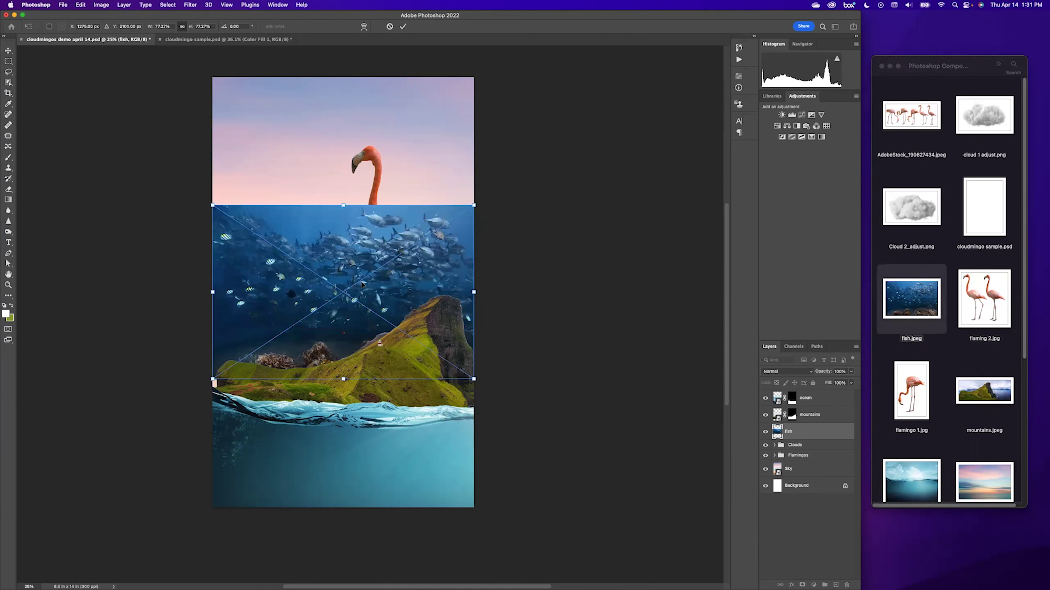
{"action": "left_click_drag", "start_coordinate": [349, 261], "coordinate": [348, 227]}
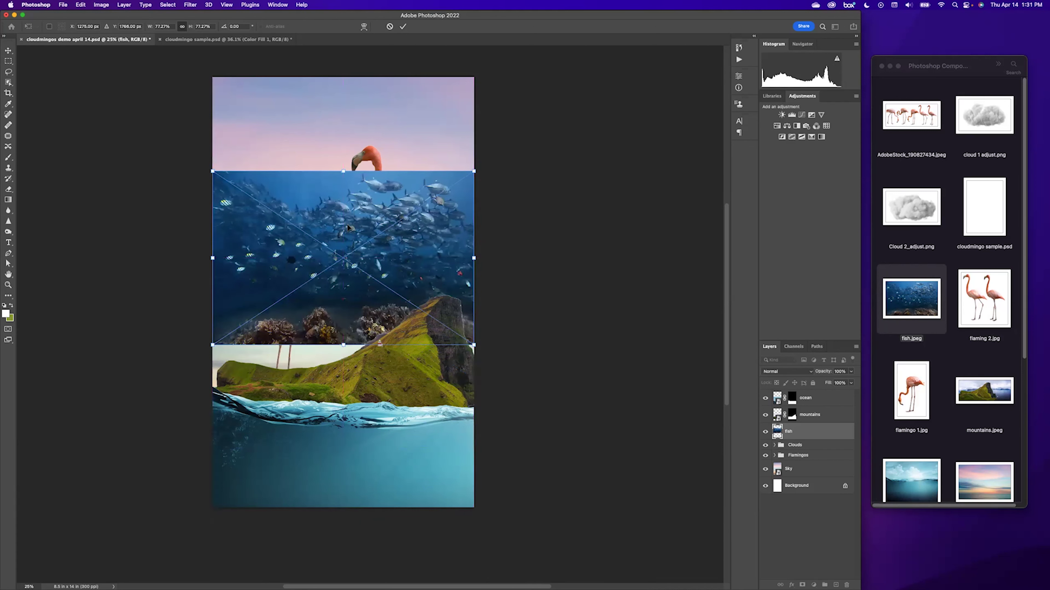
{"action": "key", "text": "Return"}
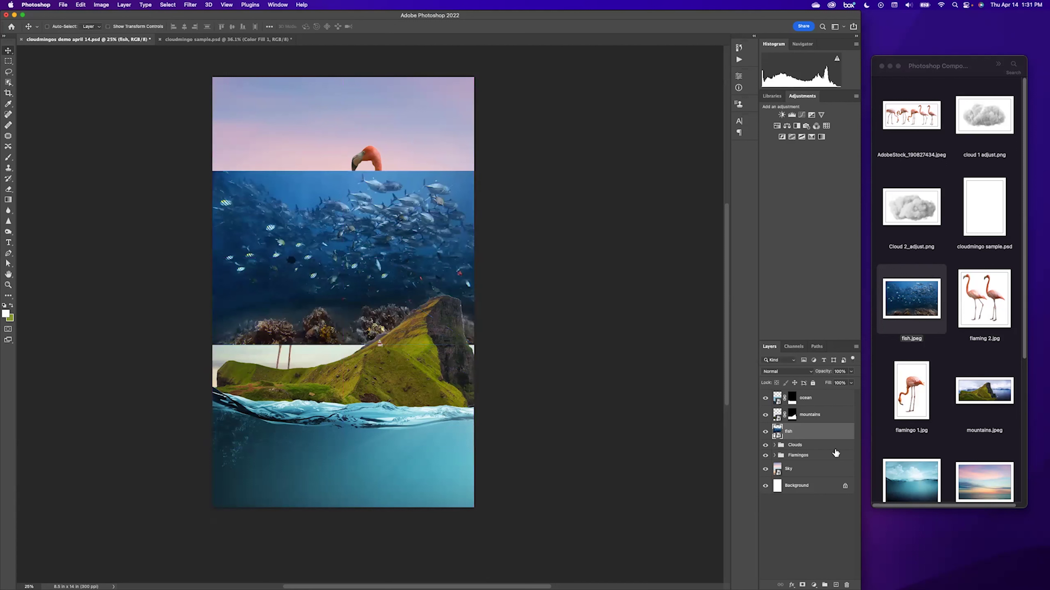
- Move the fish layer above the ocean layer and lower the fish photo onto the underwater area below the wave
{"action": "left_click_drag", "start_coordinate": [800, 436], "coordinate": [805, 398]}
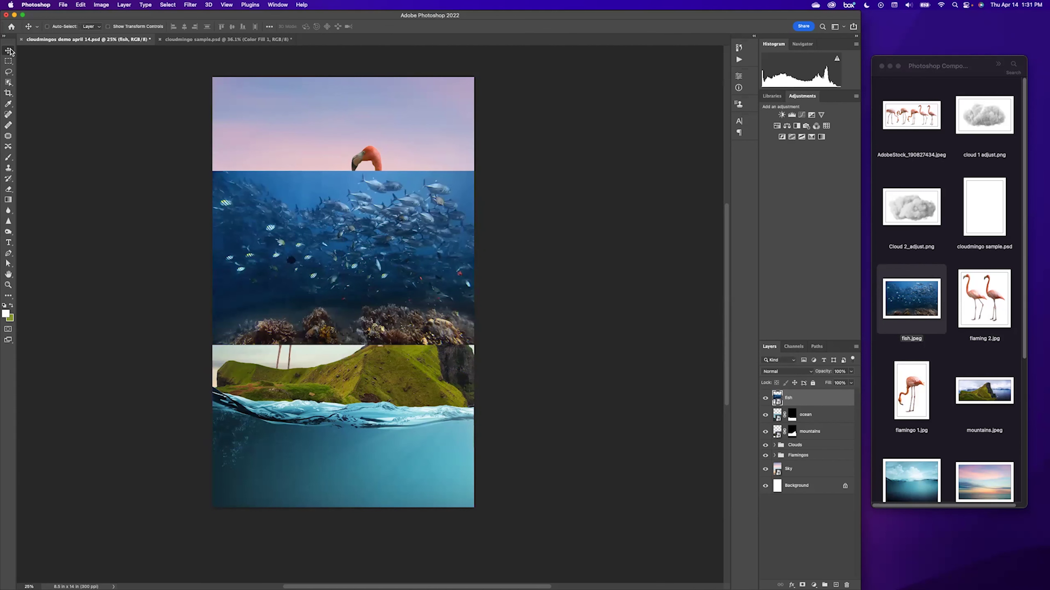
{"action": "left_click_drag", "start_coordinate": [329, 267], "coordinate": [328, 523]}
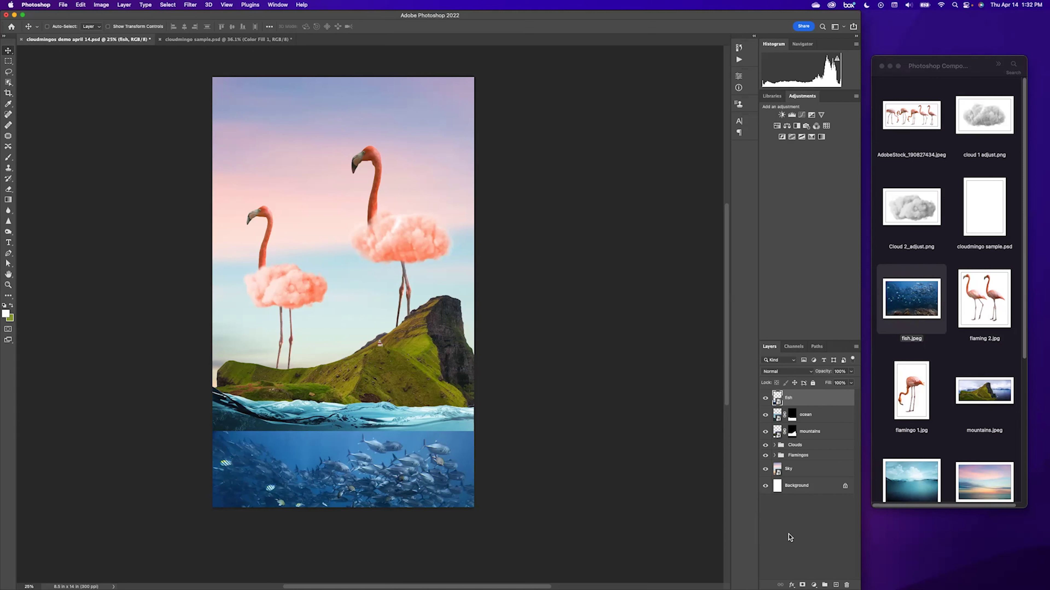
- Add a Hue/Saturation adjustment layer above the fish layer with hue +25 and clip it to the fish layer only
{"action": "left_click", "coordinate": [814, 583]}
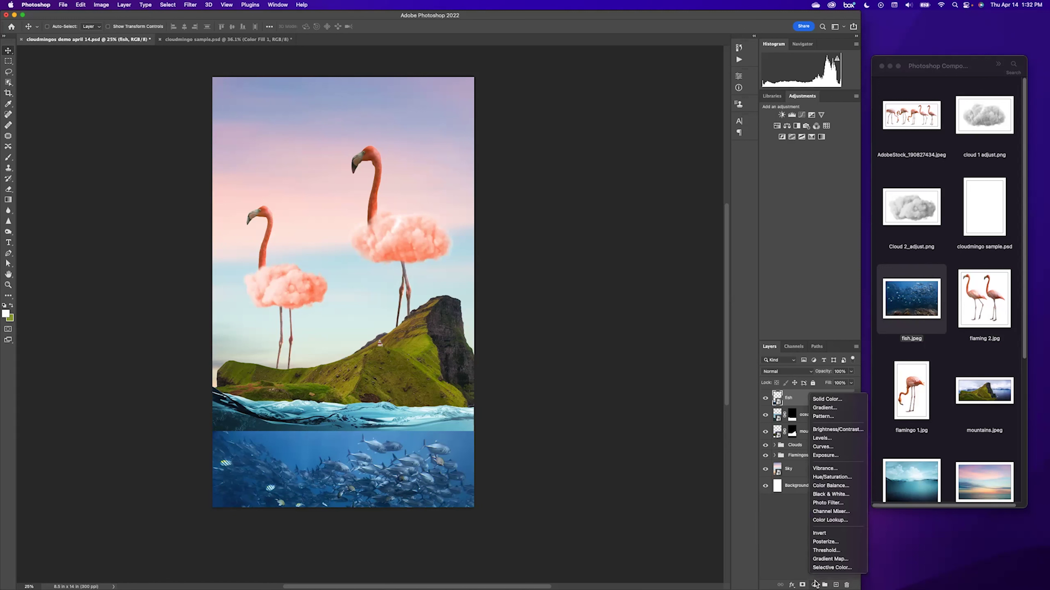
{"action": "left_click", "coordinate": [833, 477]}
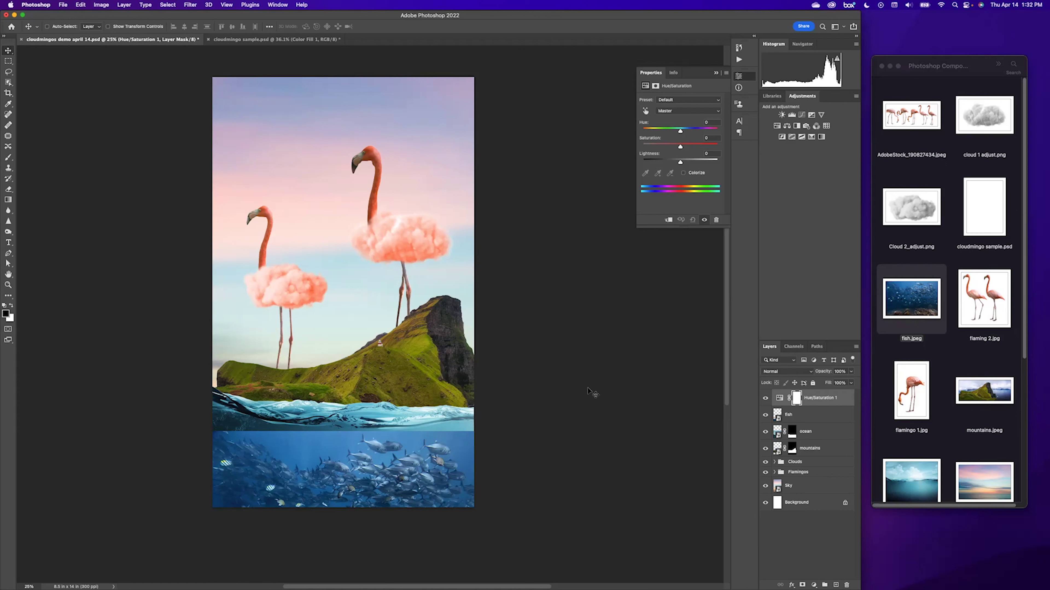
{"action": "key", "text": "super+s"}
{"action": "mouse_move", "coordinate": [680, 130]}
{"action": "left_mouse_down"}
{"action": "mouse_move", "coordinate": [720, 137]}
{"action": "mouse_move", "coordinate": [676, 137]}
{"action": "mouse_move", "coordinate": [690, 137]}
{"action": "left_mouse_up"}
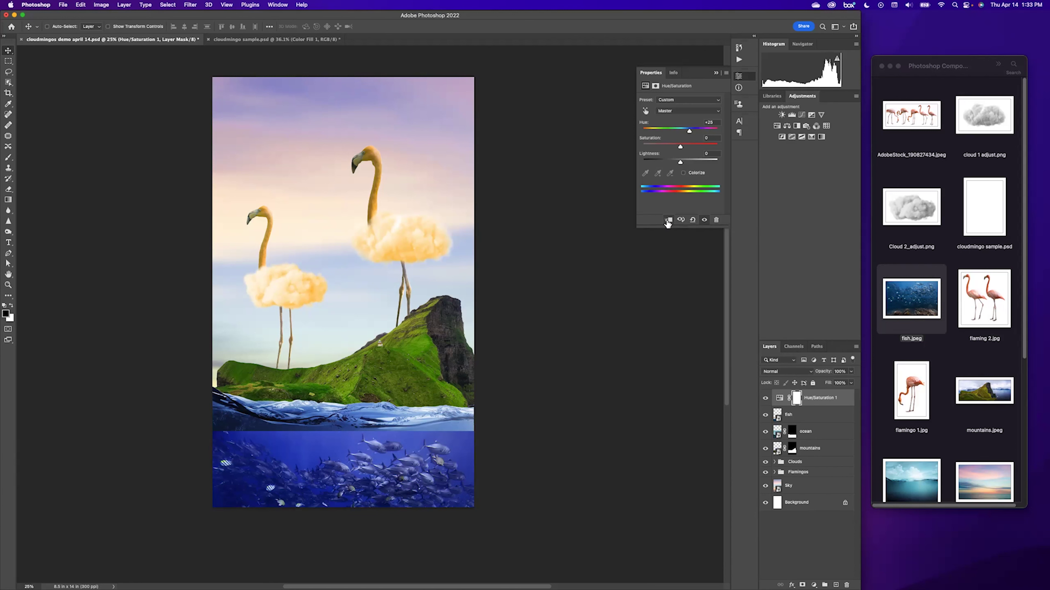
{"action": "left_click", "coordinate": [668, 221]}
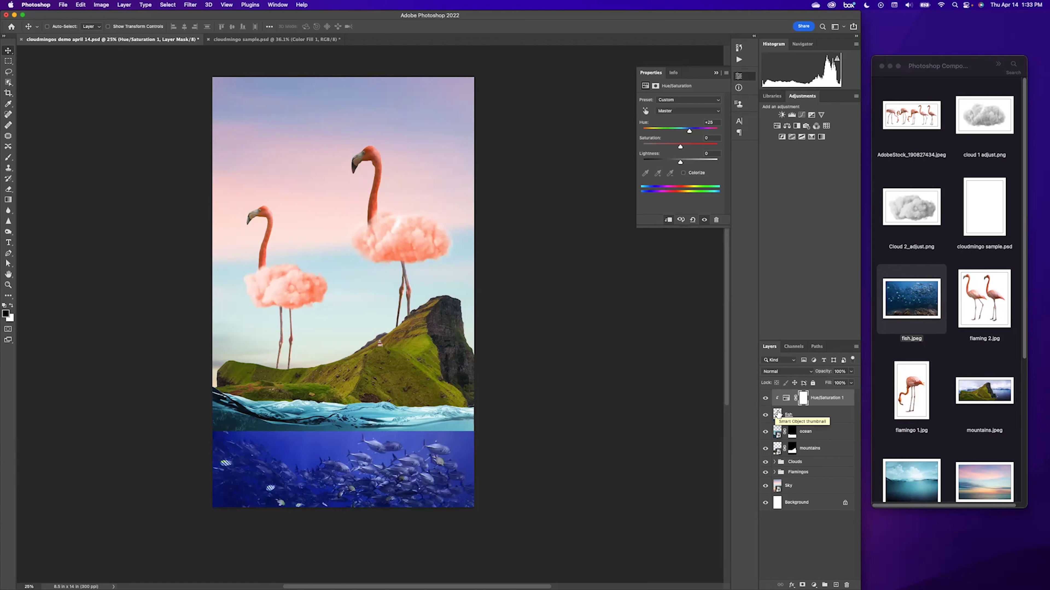
- Set the fish adjustment's hue to -15 and saturation to -4, and raise its lightness slightly to match the ocean
{"action": "left_click", "coordinate": [704, 219]}
{"action": "left_click", "coordinate": [704, 220]}
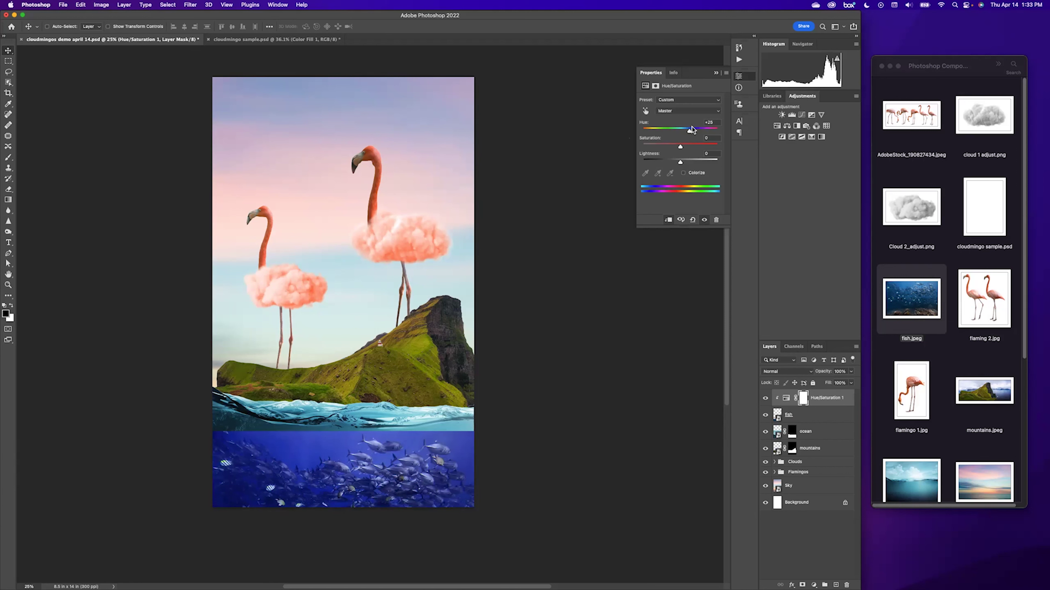
{"action": "left_click_drag", "start_coordinate": [689, 131], "coordinate": [676, 132]}
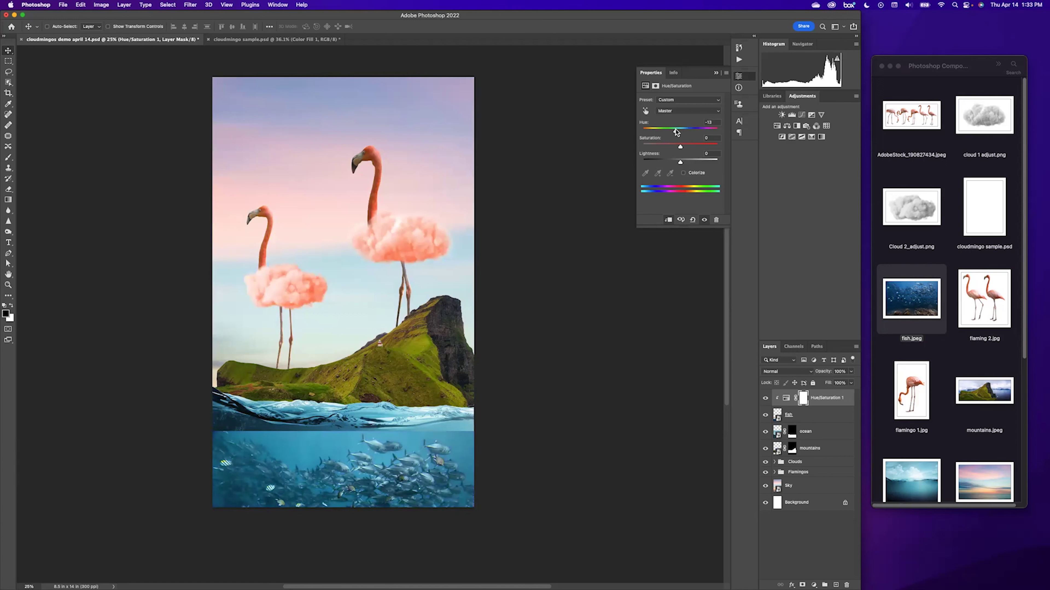
{"action": "left_click_drag", "start_coordinate": [675, 129], "coordinate": [675, 130]}
{"action": "mouse_move", "coordinate": [680, 162]}
{"action": "left_mouse_down"}
{"action": "mouse_move", "coordinate": [690, 161]}
{"action": "mouse_move", "coordinate": [679, 149]}
{"action": "left_mouse_up"}
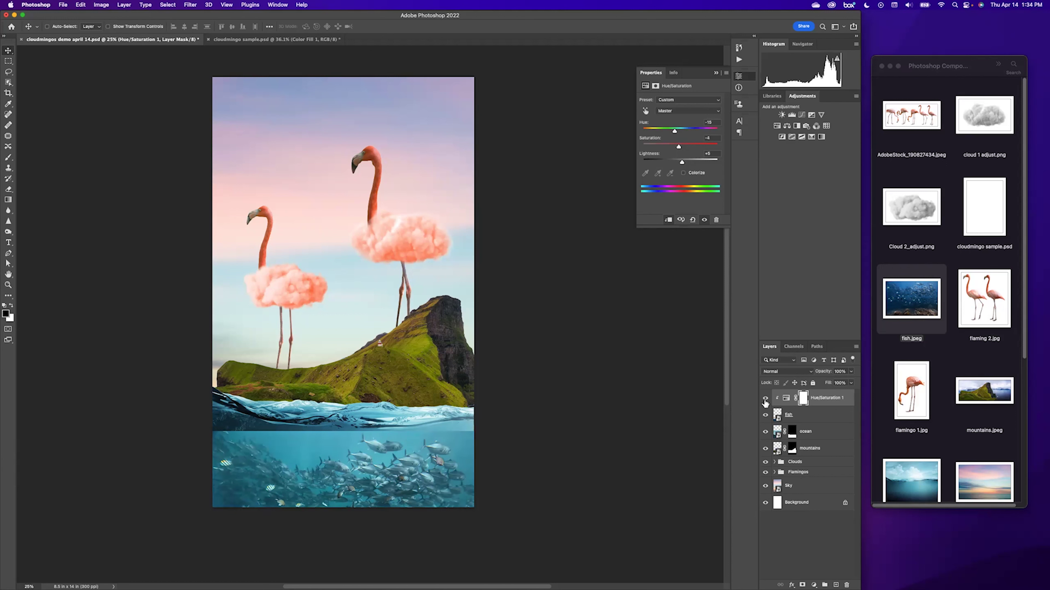
- Toggle the Hue/Saturation layer's visibility to compare the fish colors with and without the adjustment
{"action": "left_click", "coordinate": [765, 400]}
{"action": "left_click", "coordinate": [765, 400]}
{"action": "left_click", "coordinate": [765, 399]}
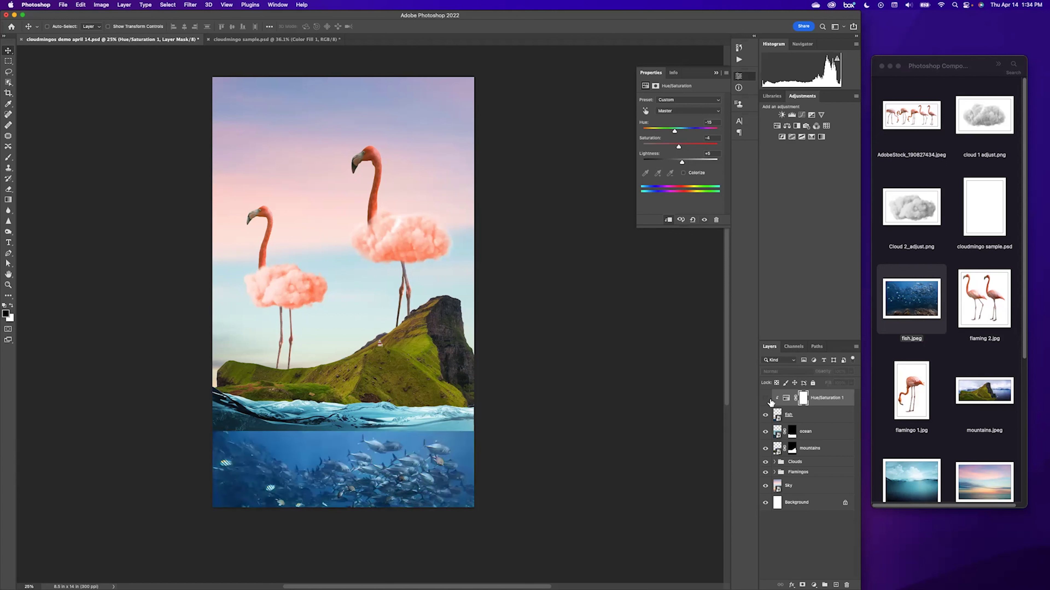
{"action": "left_click", "coordinate": [766, 399]}
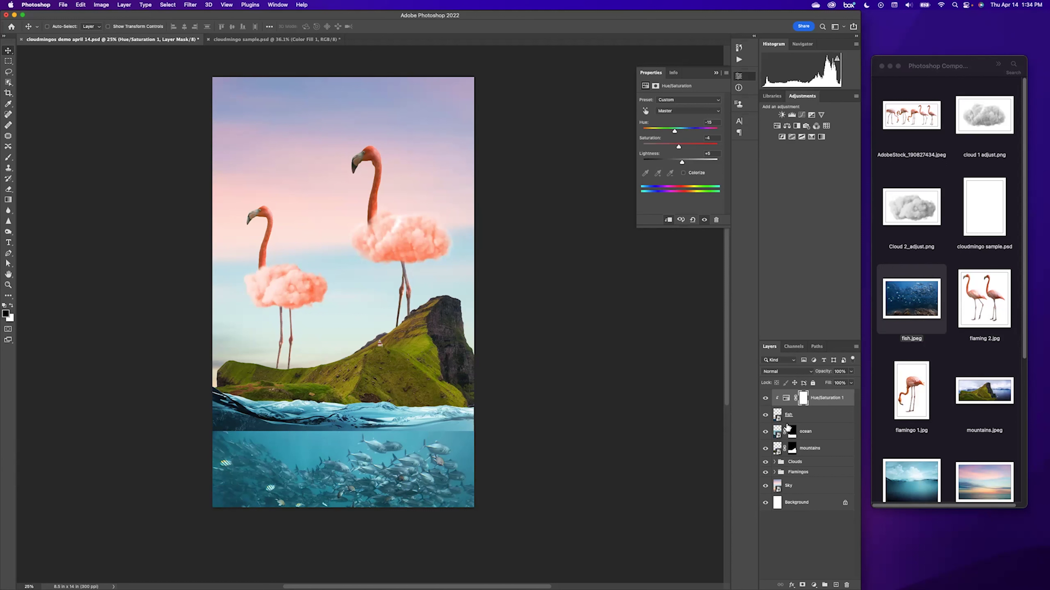
- Add a white layer mask to the fish layer and reduce the Brush tool's size for painting on it
{"action": "left_click", "coordinate": [802, 419]}
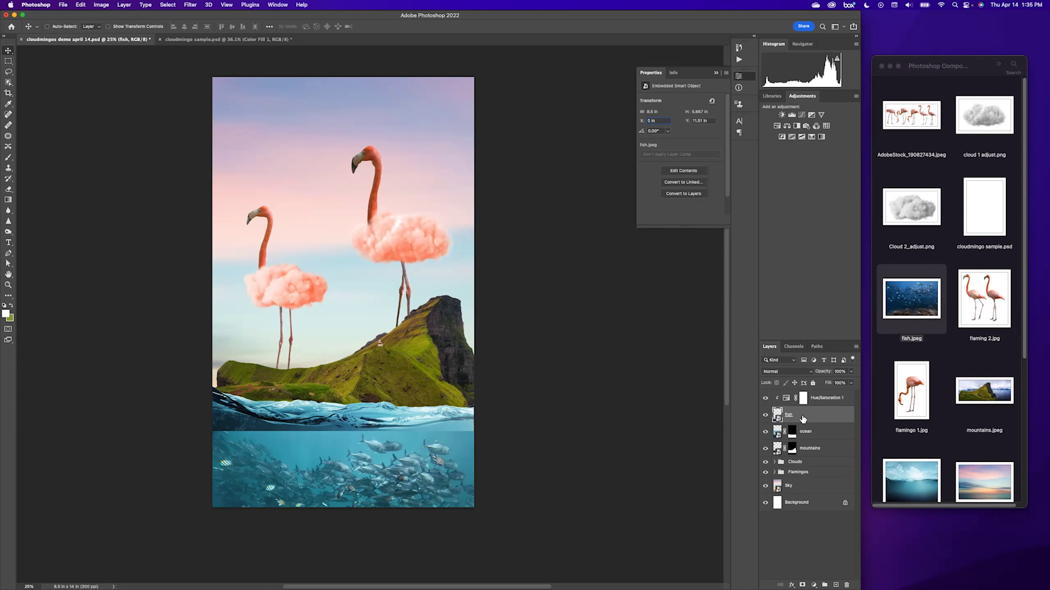
{"action": "left_click", "coordinate": [802, 584]}
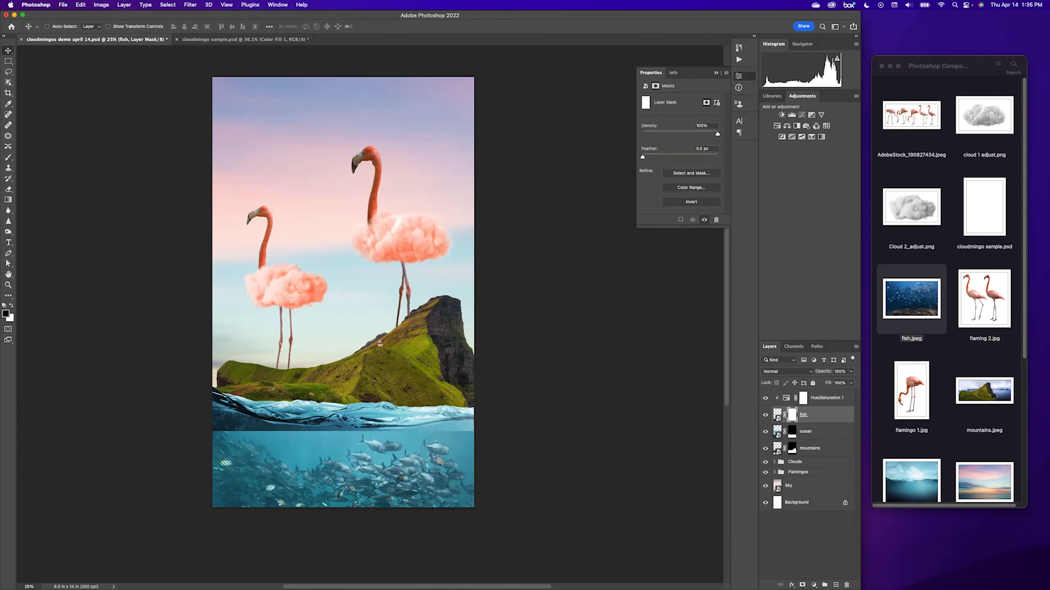
{"action": "left_click", "coordinate": [8, 158]}
{"action": "key", "text": "bracketleft"}
{"action": "key", "text": "bracketleft"}
{"action": "key", "text": "bracketleft"}
{"action": "key", "text": "bracketleft"}
{"action": "key", "text": "bracketleft"}
- Try painting black on the fish mask along the photo's hard upper edge to blend it into the ocean, and undo the strokes
{"action": "mouse_move", "coordinate": [231, 418]}
{"action": "left_mouse_down"}
{"action": "mouse_move", "coordinate": [292, 445]}
{"action": "mouse_move", "coordinate": [413, 425]}
{"action": "mouse_move", "coordinate": [467, 447]}
{"action": "mouse_move", "coordinate": [457, 434]}
{"action": "left_mouse_up"}
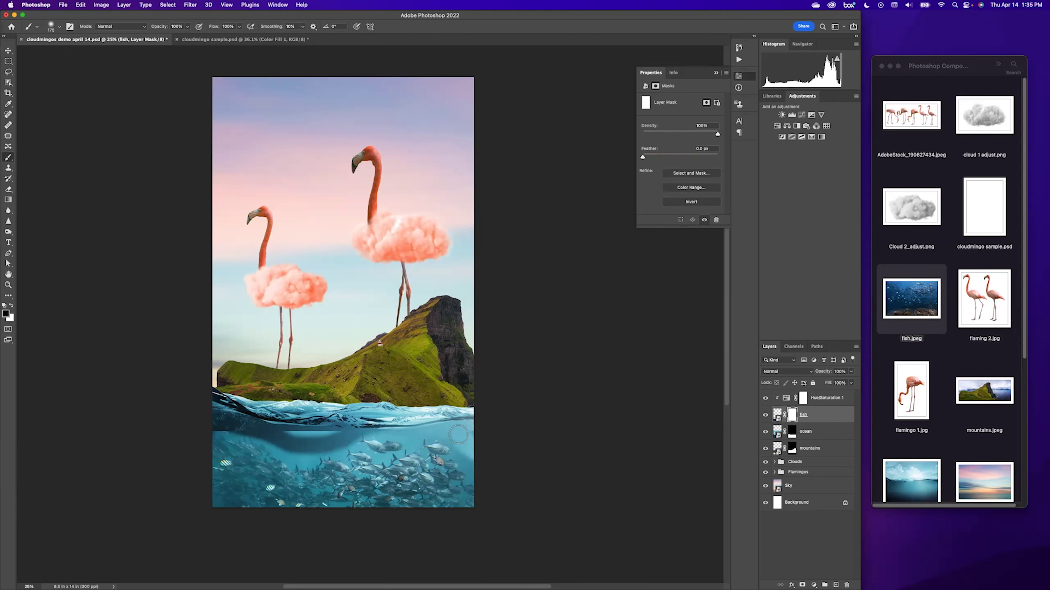
{"action": "mouse_move", "coordinate": [318, 439]}
{"action": "left_mouse_down"}
{"action": "mouse_move", "coordinate": [291, 457]}
{"action": "mouse_move", "coordinate": [223, 428]}
{"action": "left_mouse_up"}
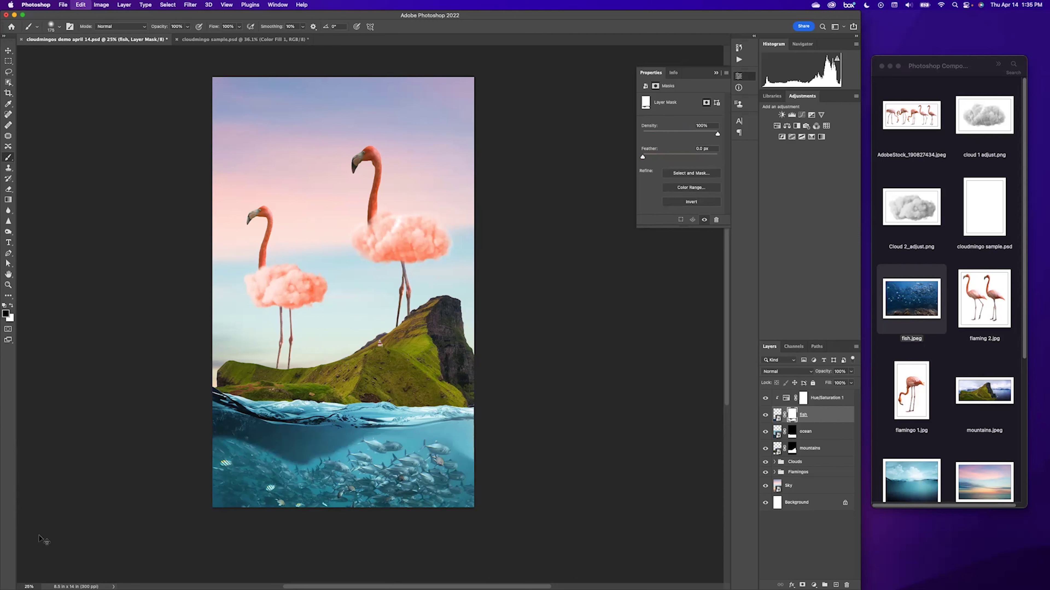
{"action": "key", "text": "super+z"}
- Examine the fish layer's mask in the cloudmingo sample.psd document and return to the demo document
{"action": "left_click", "coordinate": [239, 40]}
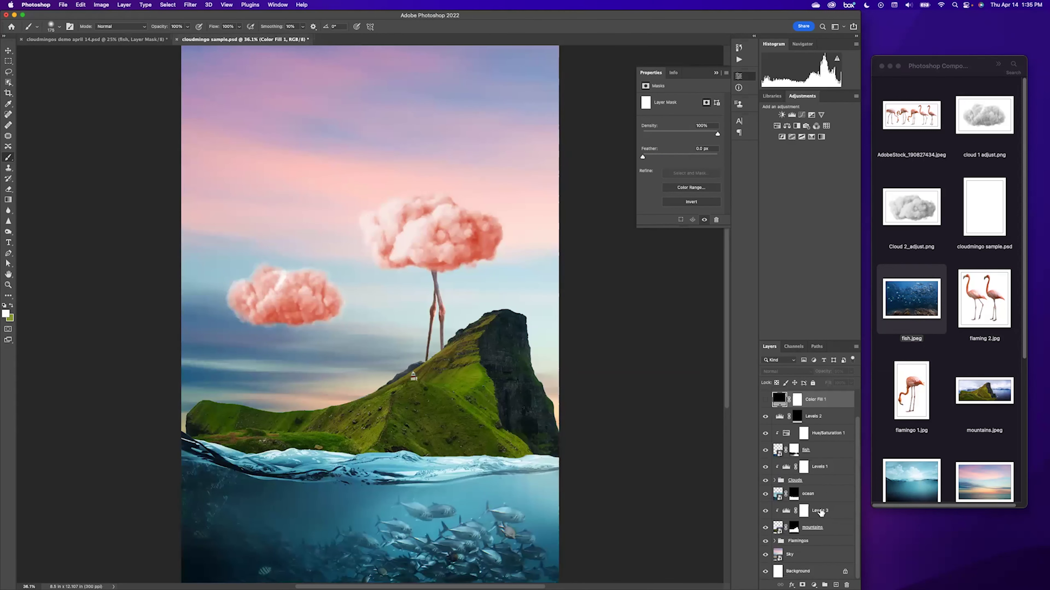
{"action": "left_click", "coordinate": [794, 450], "text": "alt"}
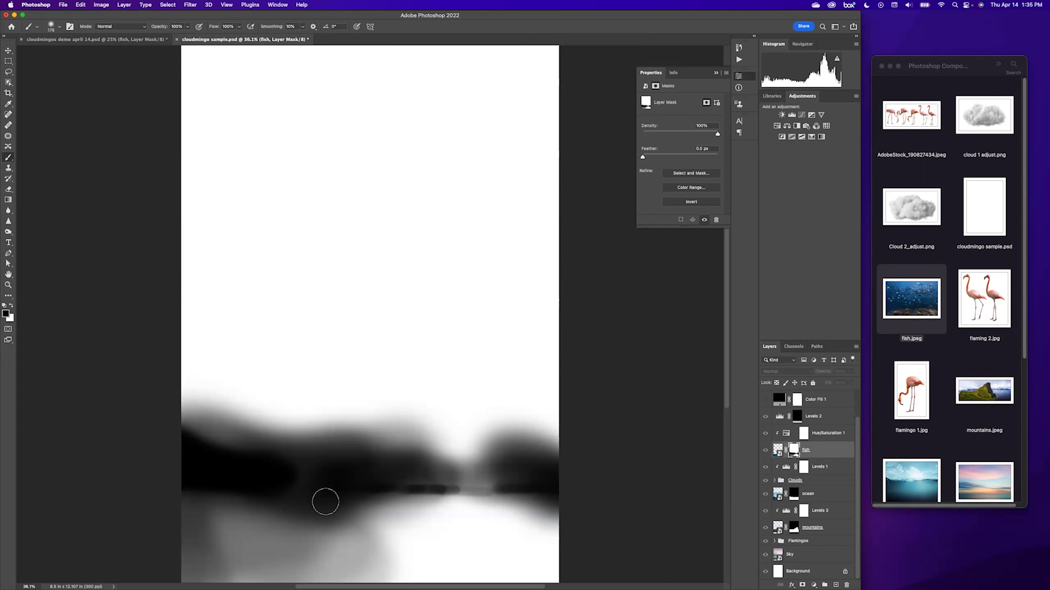
{"action": "left_click", "coordinate": [791, 454]}
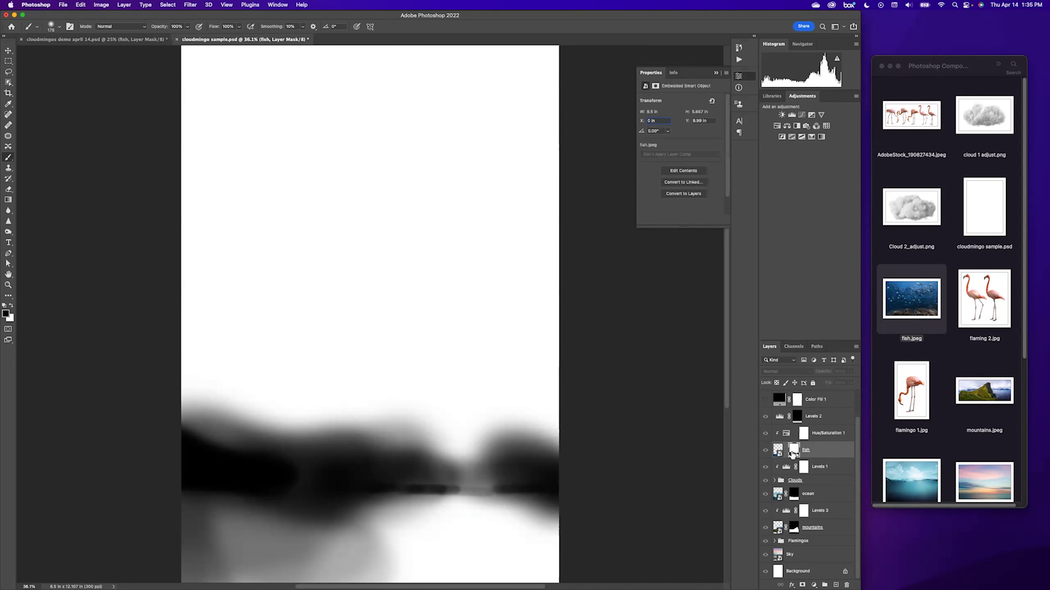
{"action": "left_click", "coordinate": [792, 454]}
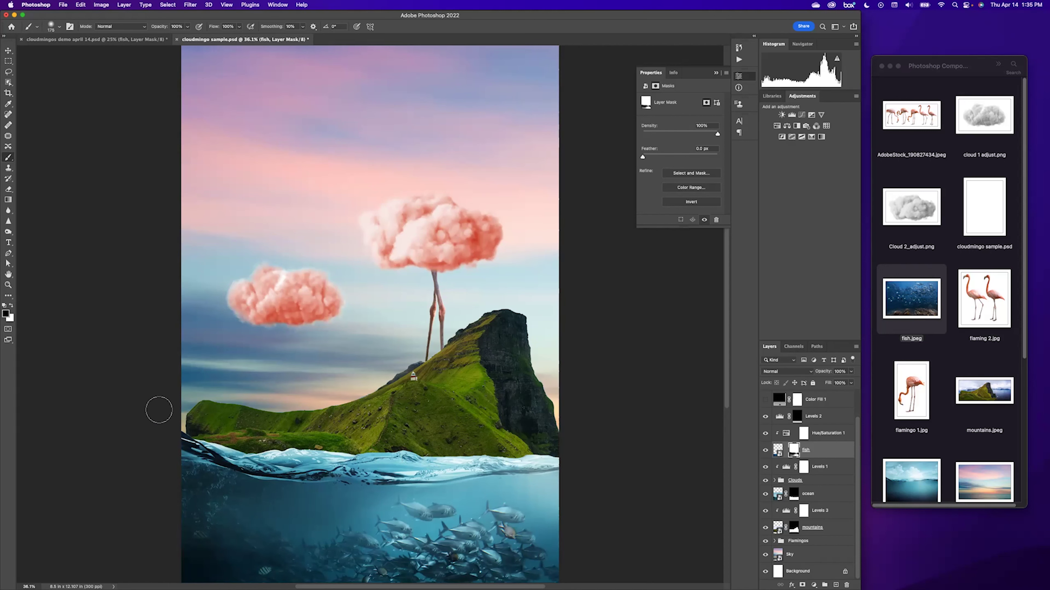
{"action": "left_click", "coordinate": [112, 39]}
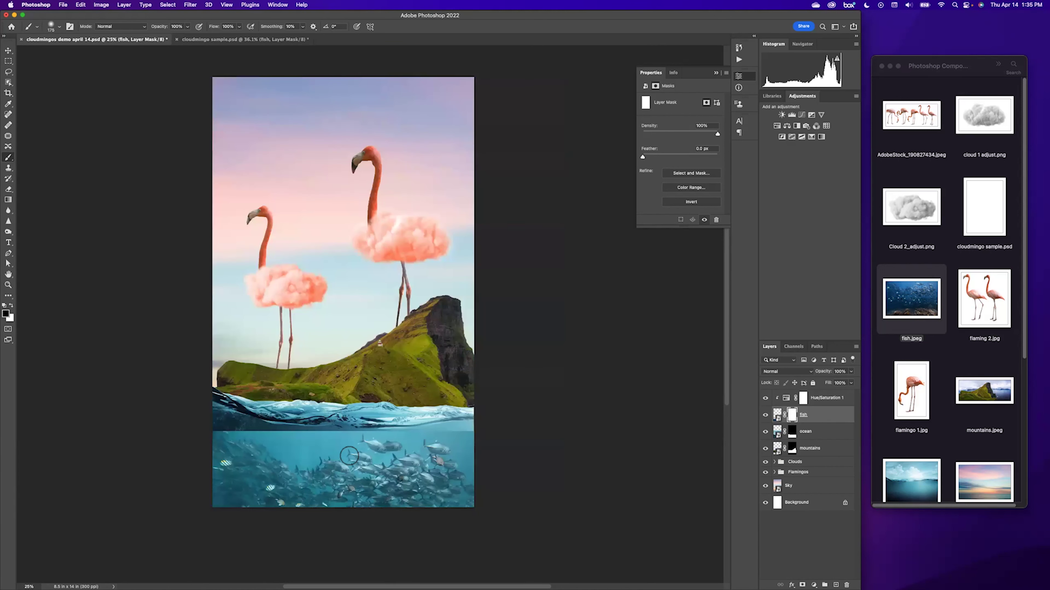
- Set the Brush tool to a soft 400 px tip with 12% hardness and lower its opacity to 20%
{"action": "left_click", "coordinate": [59, 27]}
{"action": "left_click", "coordinate": [59, 27]}
{"action": "key", "text": "bracketright"}
{"action": "key", "text": "bracketright"}
{"action": "key", "text": "bracketright"}
{"action": "key", "text": "bracketright"}
{"action": "right_click", "coordinate": [281, 402]}
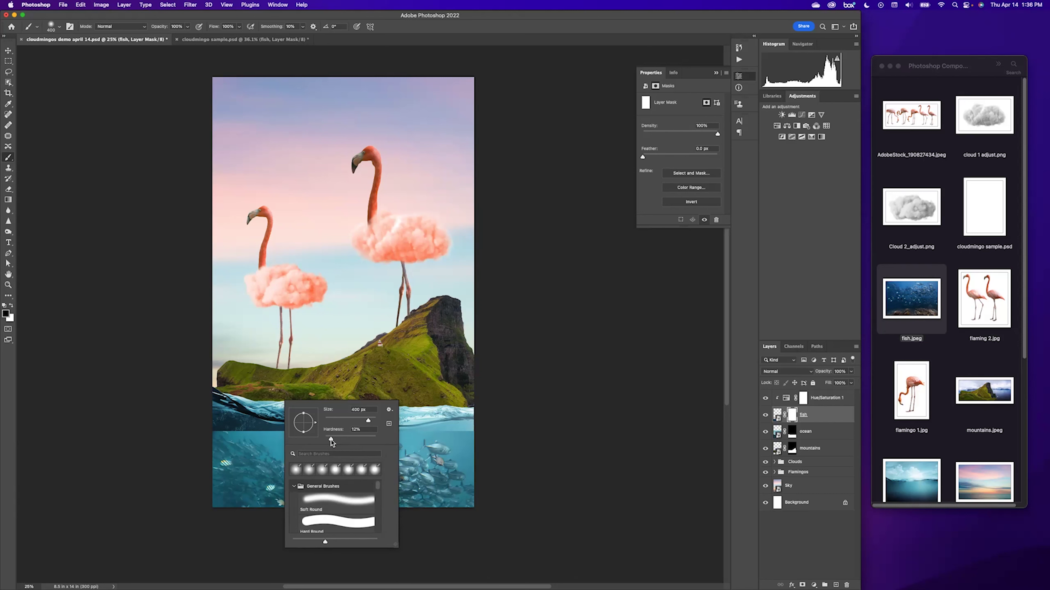
{"action": "key", "text": "Return"}
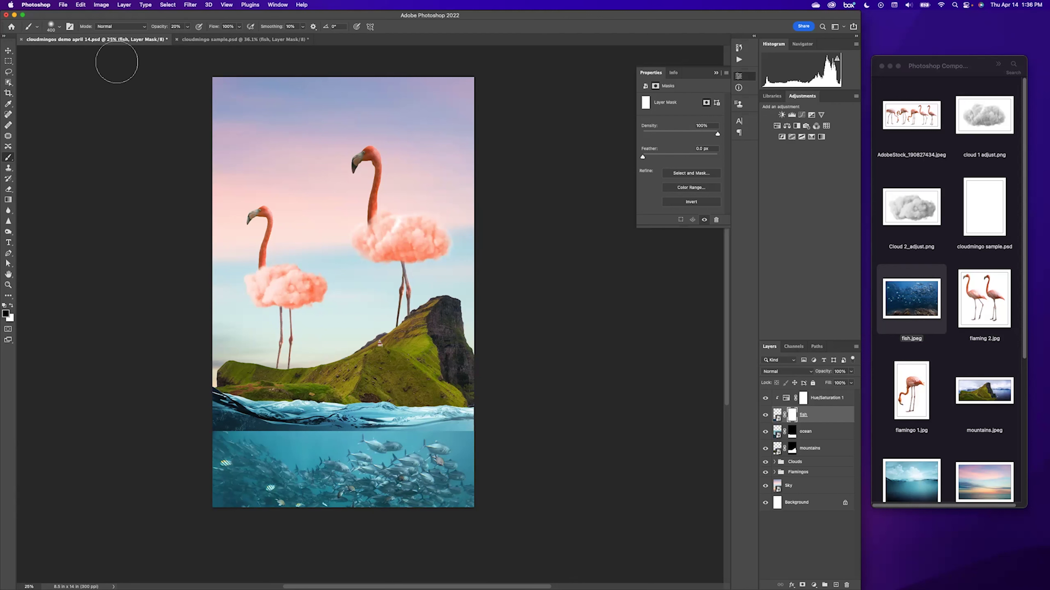
- Try a layer opacity of 20% on the fish layer with the Move tool active and restore it to 100%
{"action": "left_click", "coordinate": [9, 51]}
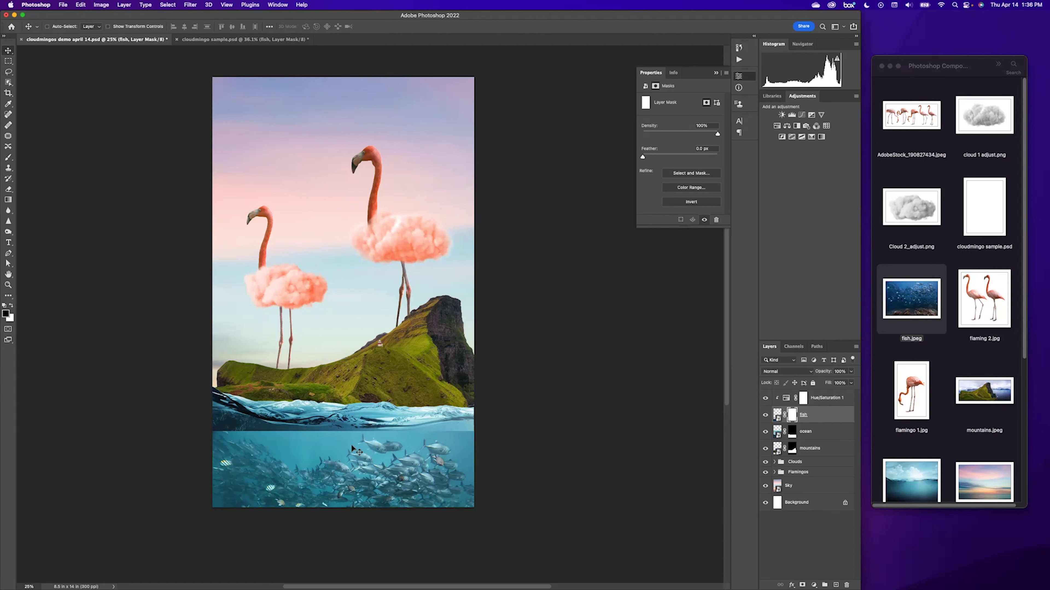
{"action": "key", "text": "2"}
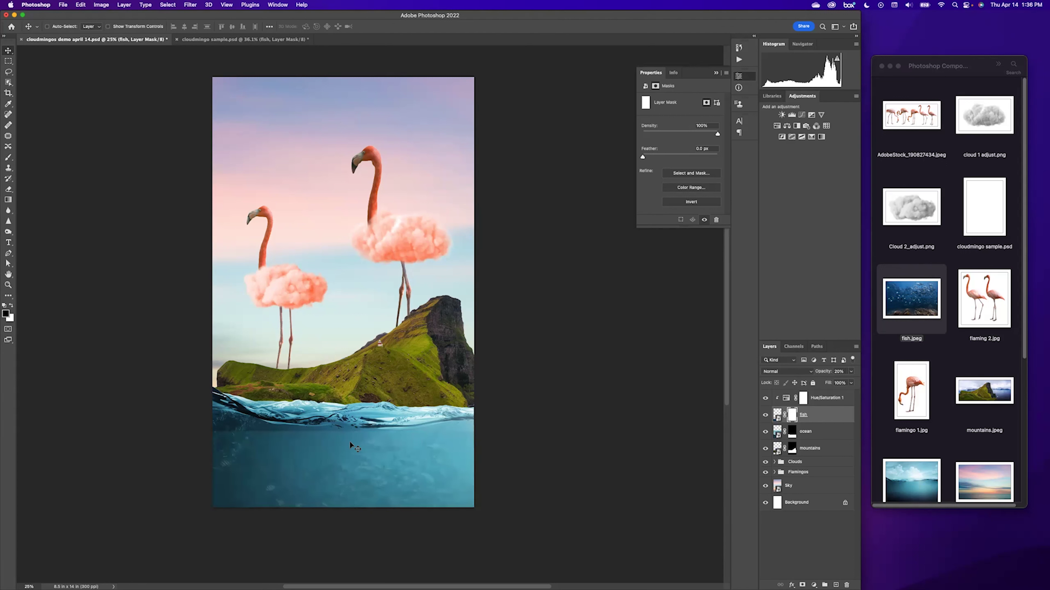
{"action": "key", "text": "0"}
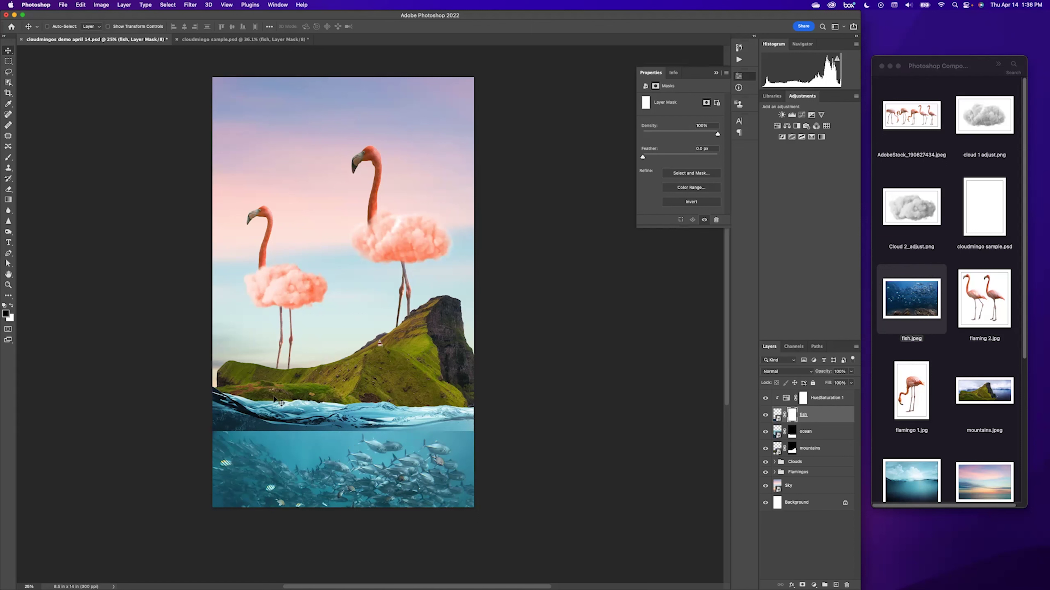
- Paint black on the fish mask at 20% brush opacity along the photo's hard upper edge, reducing the brush to 200 px
{"action": "key", "text": "b"}
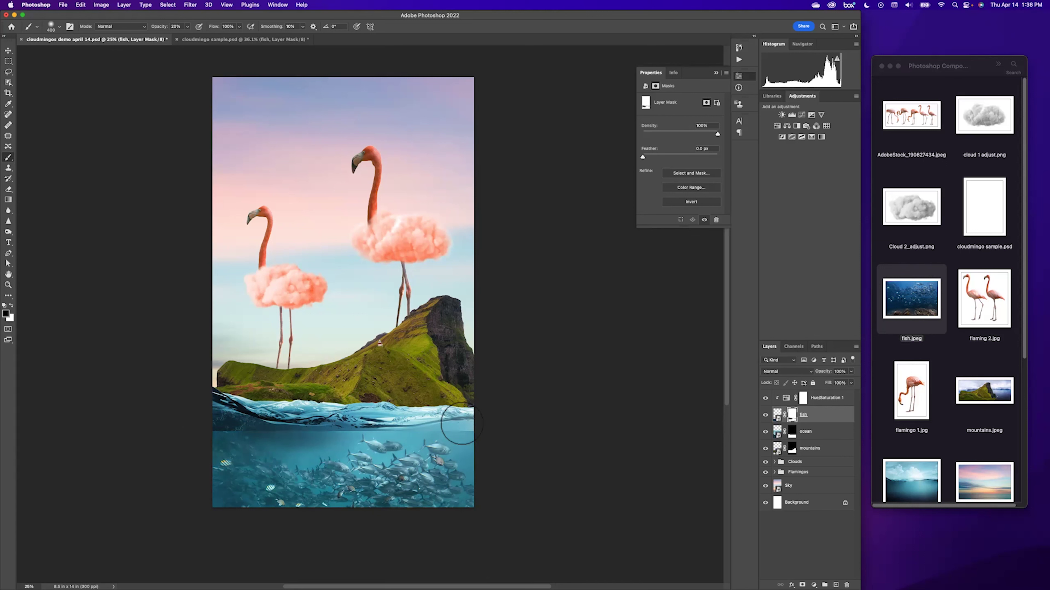
{"action": "key", "text": "bracketleft"}
{"action": "key", "text": "bracketleft"}
{"action": "key", "text": "bracketleft"}
{"action": "key", "text": "bracketleft"}
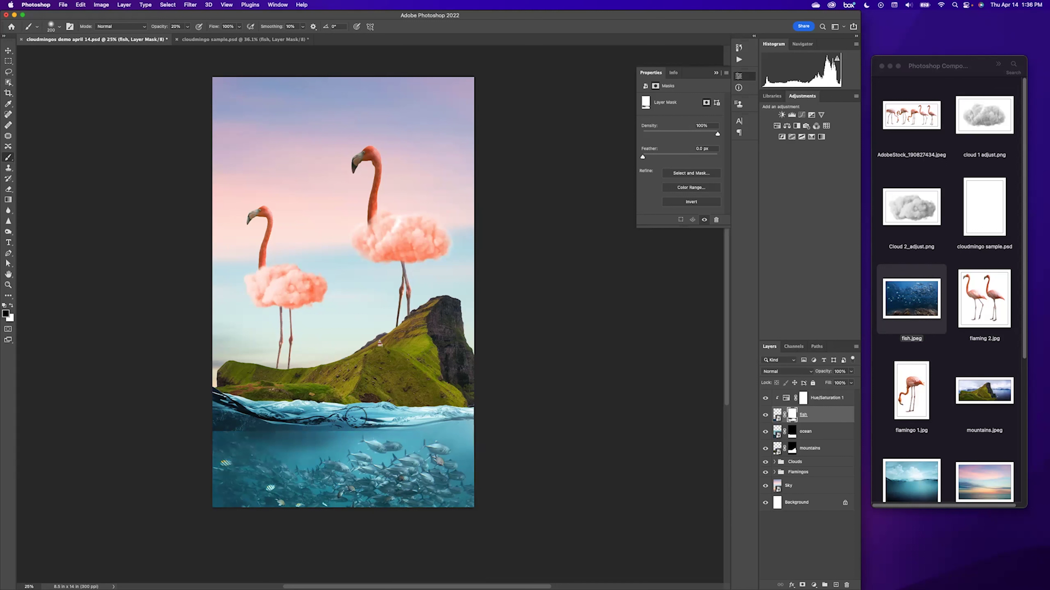
- Enlarge the brush and fade out the left part of the fish photo's upper edge on the mask
{"action": "key", "text": "bracketright"}
{"action": "key", "text": "bracketright"}
{"action": "key", "text": "bracketright"}
{"action": "key", "text": "bracketright"}
{"action": "key", "text": "bracketright"}
{"action": "key", "text": "bracketright"}
{"action": "key", "text": "bracketright"}
{"action": "mouse_move", "coordinate": [337, 425]}
{"action": "left_mouse_down"}
{"action": "mouse_move", "coordinate": [249, 421]}
{"action": "mouse_move", "coordinate": [262, 437]}
{"action": "mouse_move", "coordinate": [223, 456]}
{"action": "mouse_move", "coordinate": [252, 404]}
{"action": "mouse_move", "coordinate": [197, 438]}
{"action": "mouse_move", "coordinate": [243, 418]}
{"action": "mouse_move", "coordinate": [164, 431]}
{"action": "left_mouse_up"}
- Raise the brush opacity to 40% and paint away the remaining hard edge below the waves, using 400 px and smaller tips
{"action": "key", "text": "bracketleft"}
{"action": "key", "text": "bracketleft"}
{"action": "key", "text": "bracketleft"}
{"action": "key", "text": "4"}
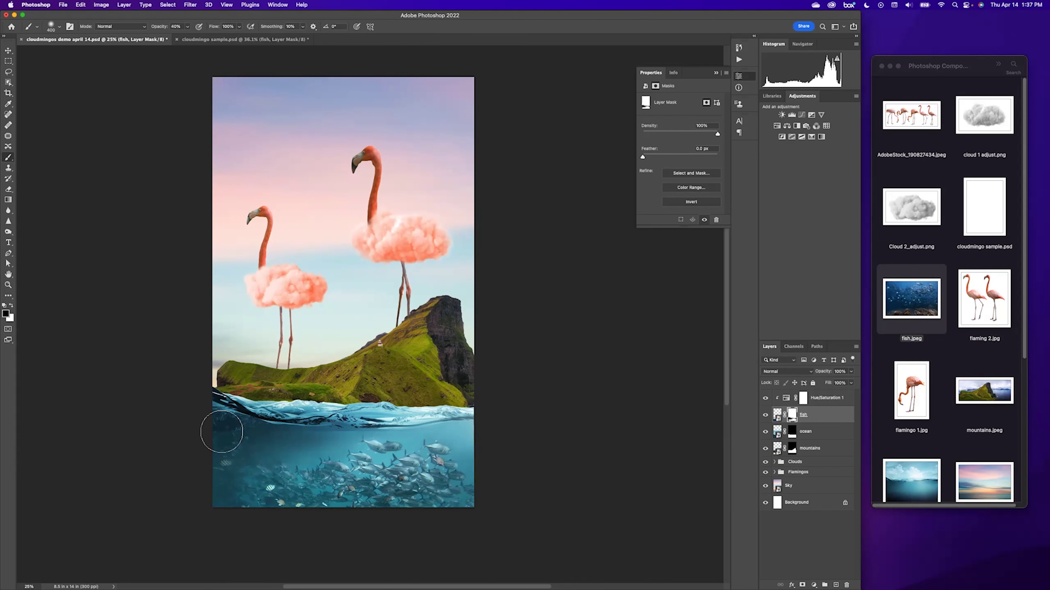
{"action": "key", "text": "bracketleft"}
{"action": "key", "text": "bracketleft"}
{"action": "key", "text": "bracketleft"}
{"action": "key", "text": "bracketleft"}
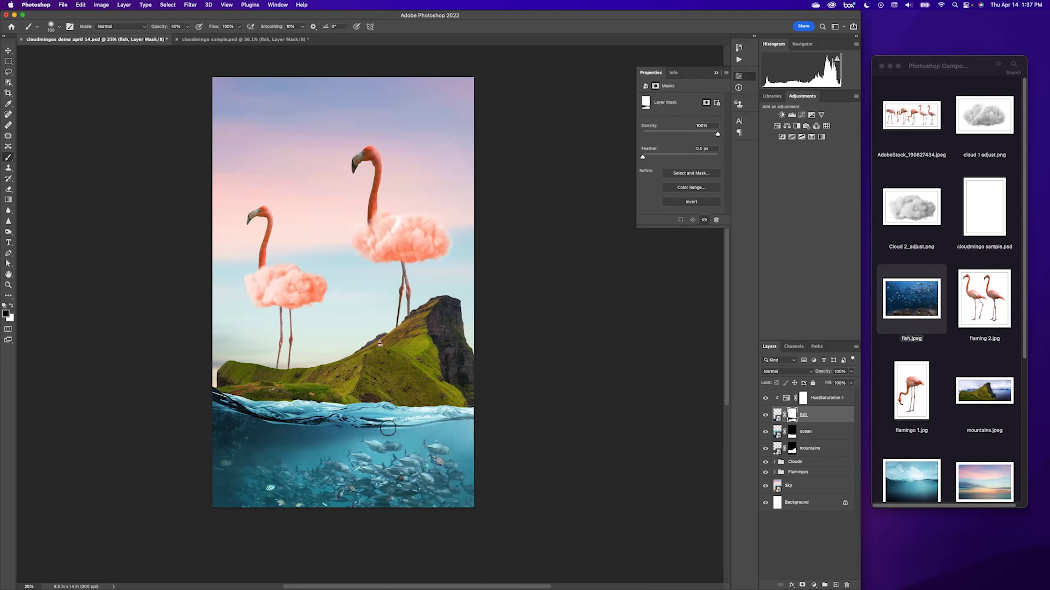
- Enlarge the brush and soften the fish photo's left side on the mask so it blends into the ocean
{"action": "key", "text": "bracketright"}
{"action": "key", "text": "bracketright"}
{"action": "key", "text": "bracketright"}
{"action": "key", "text": "bracketright"}
{"action": "key", "text": "bracketright"}
{"action": "key", "text": "bracketright"}
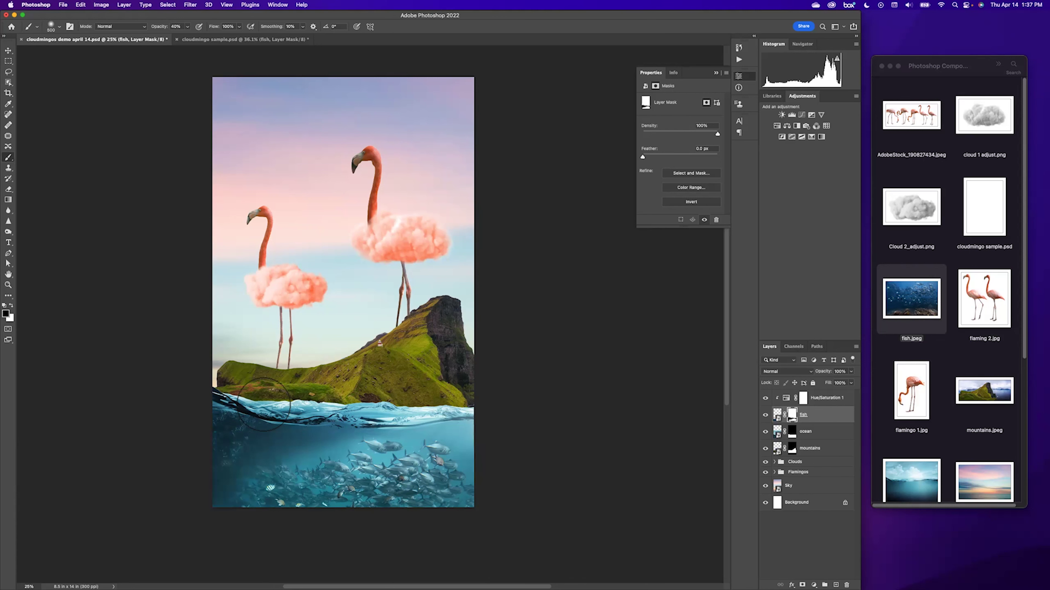
- Examine the fish-to-ocean blend up close and view the fish layer mask on its own
{"action": "scroll", "coordinate": [320, 350], "scroll_direction": "up", "scroll_amount": 1}
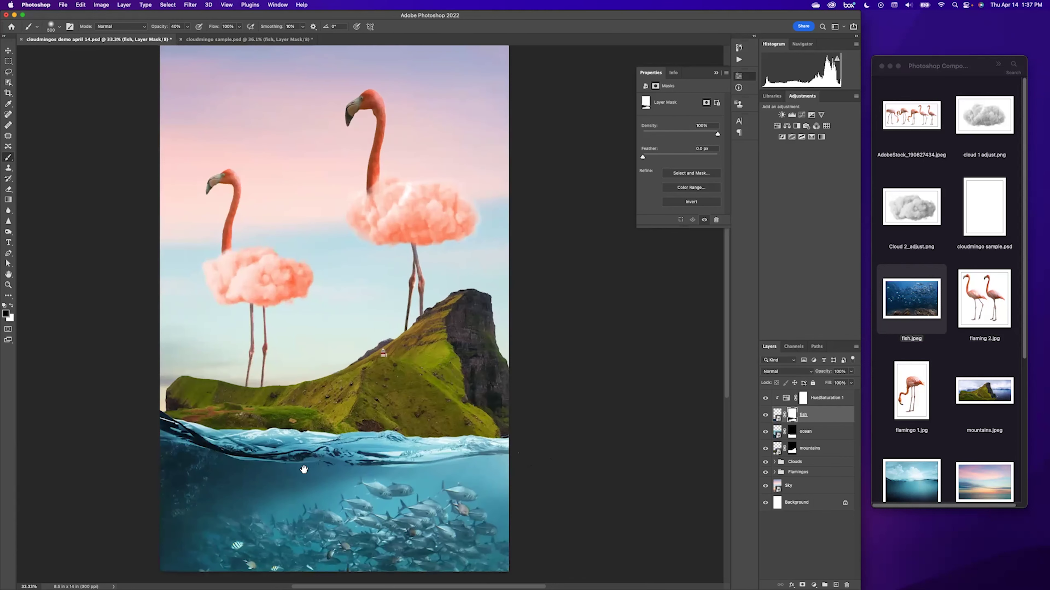
{"action": "scroll", "coordinate": [321, 349], "scroll_direction": "up", "scroll_amount": 1}
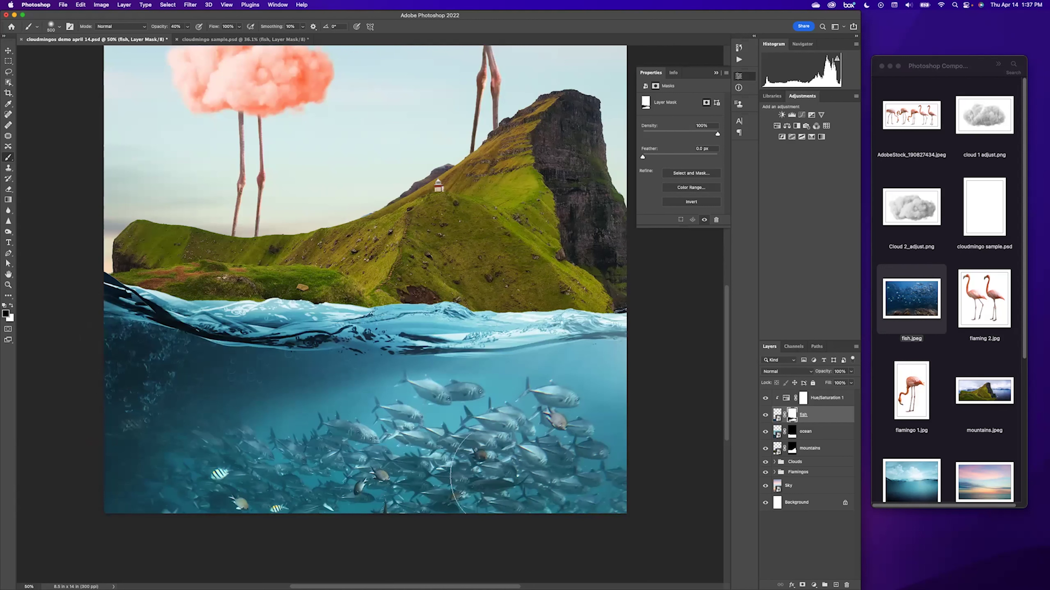
{"action": "left_click", "coordinate": [794, 414], "text": "alt"}
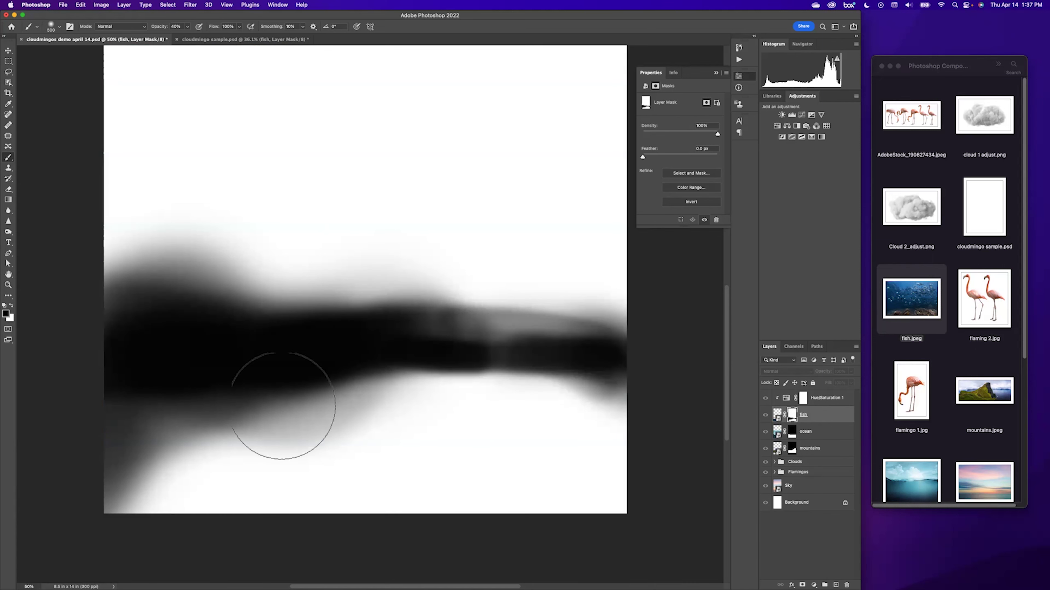
{"action": "left_click", "coordinate": [792, 416], "text": "alt"}
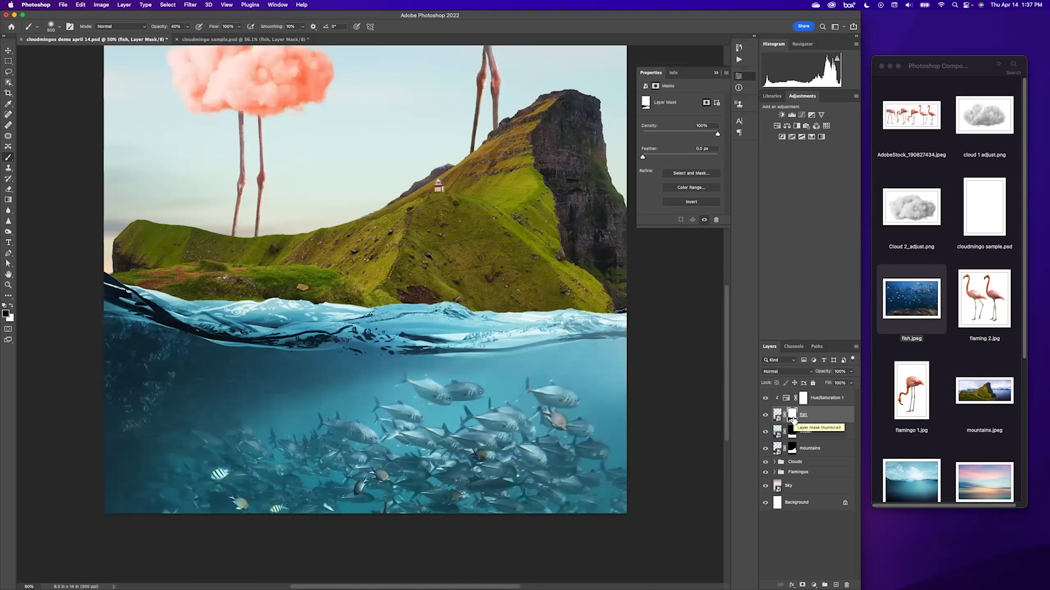
{"action": "key", "text": "super+0"}
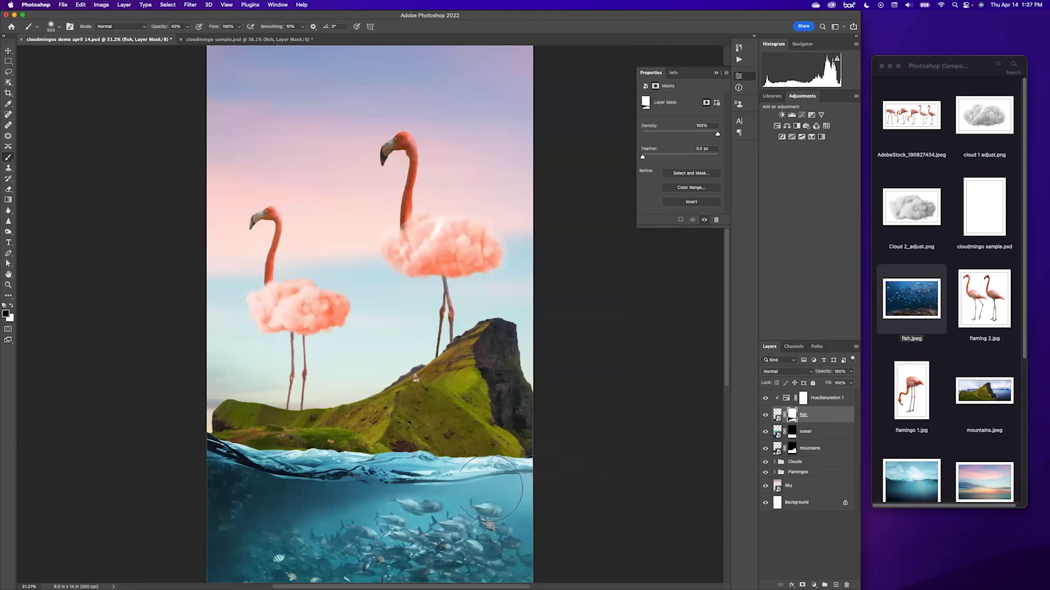
{"action": "scroll", "coordinate": [378, 477], "scroll_direction": "up", "scroll_amount": 3}
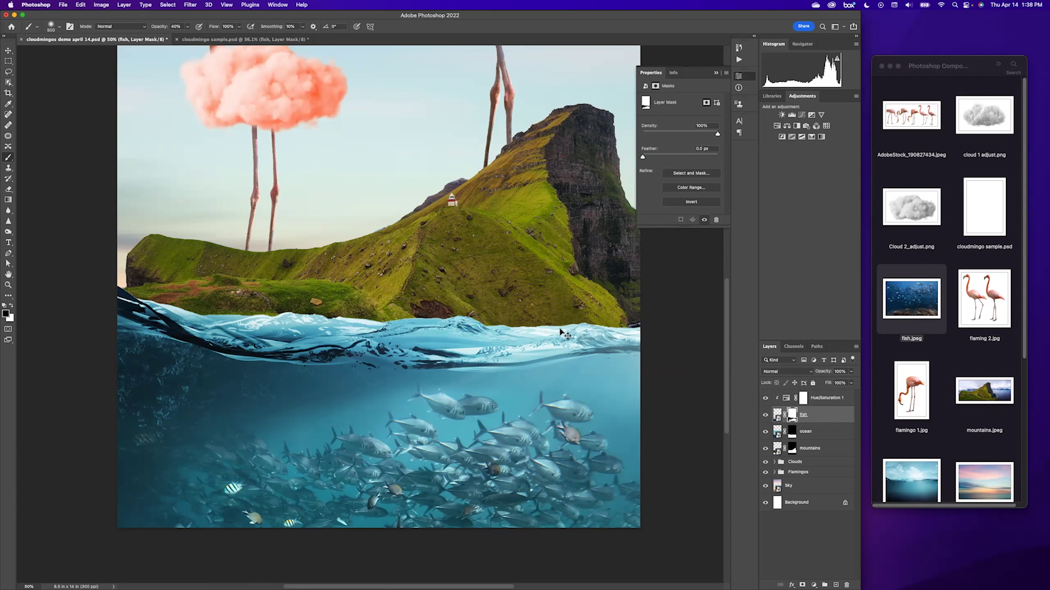
{"action": "key", "text": "super+minus"}
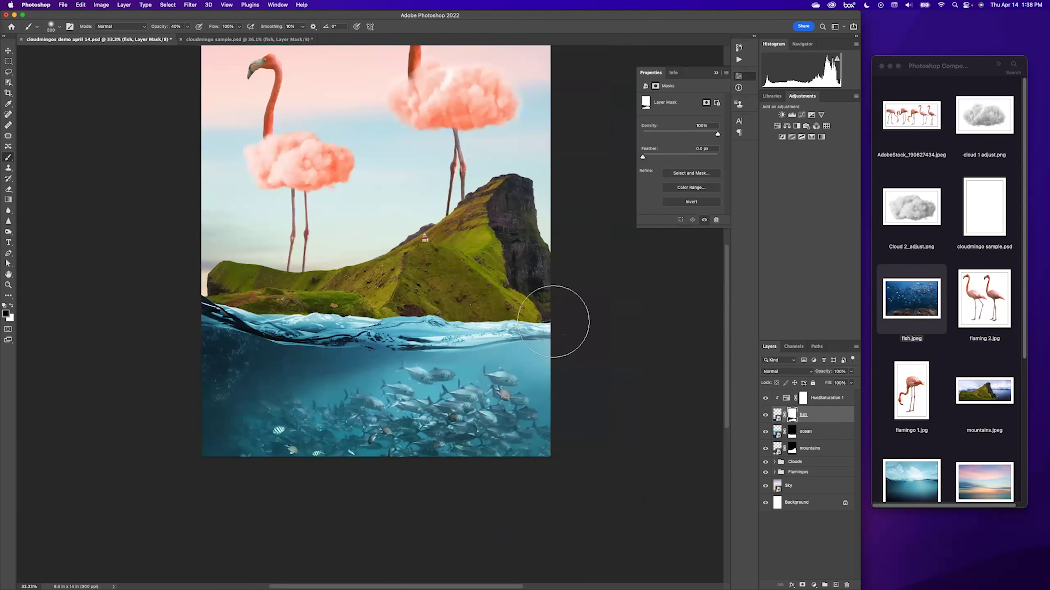
{"action": "left_click_drag", "start_coordinate": [200, 279], "coordinate": [157, 360]}
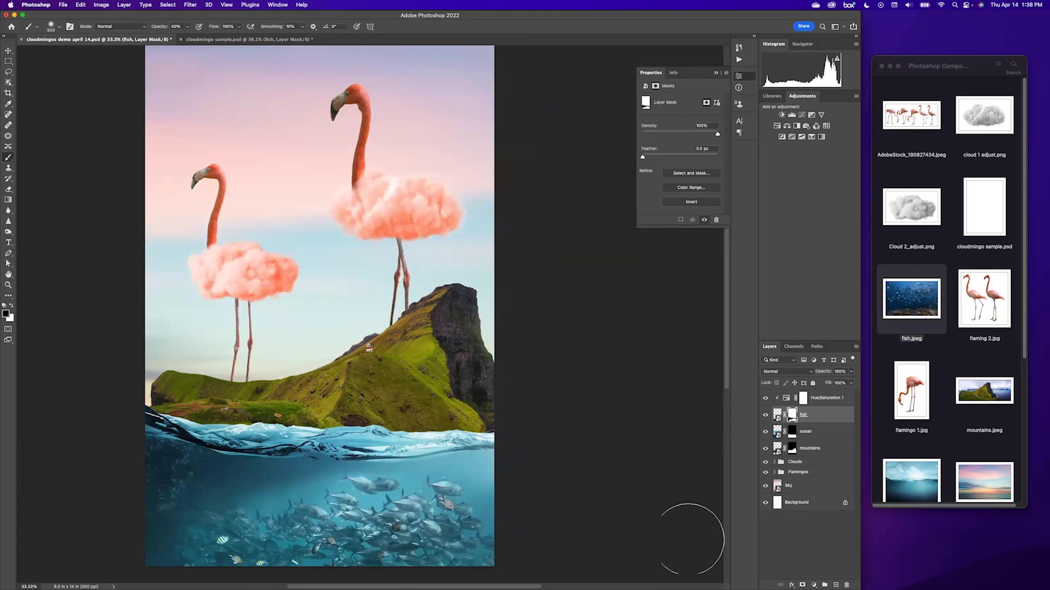
- Duplicate the mountains layer and move the copy above the ocean layer
{"action": "left_click", "coordinate": [814, 452]}
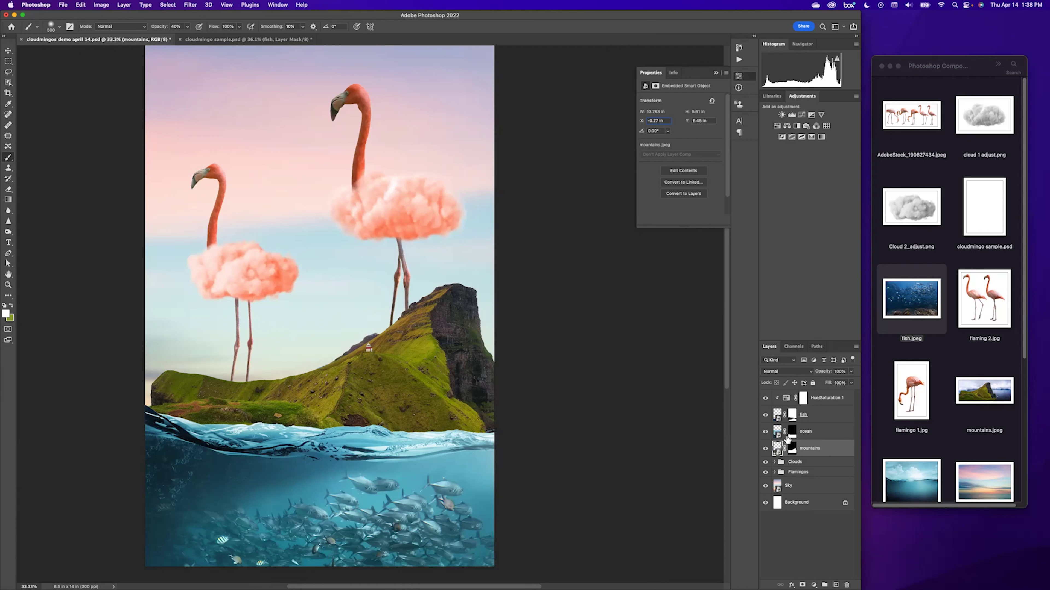
{"action": "key", "text": "cmd+j"}
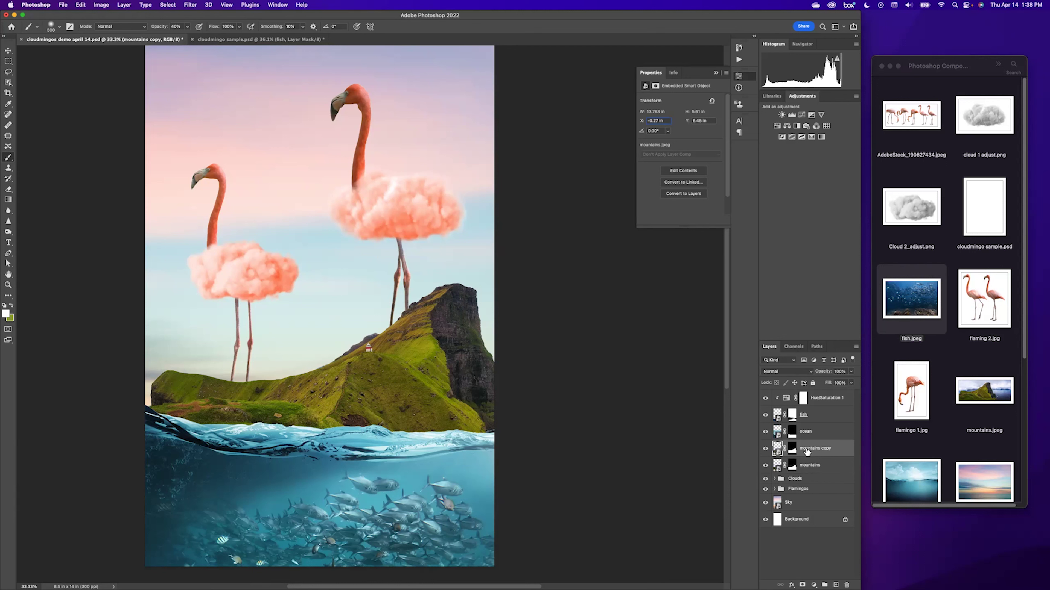
{"action": "left_click_drag", "start_coordinate": [807, 452], "coordinate": [805, 429]}
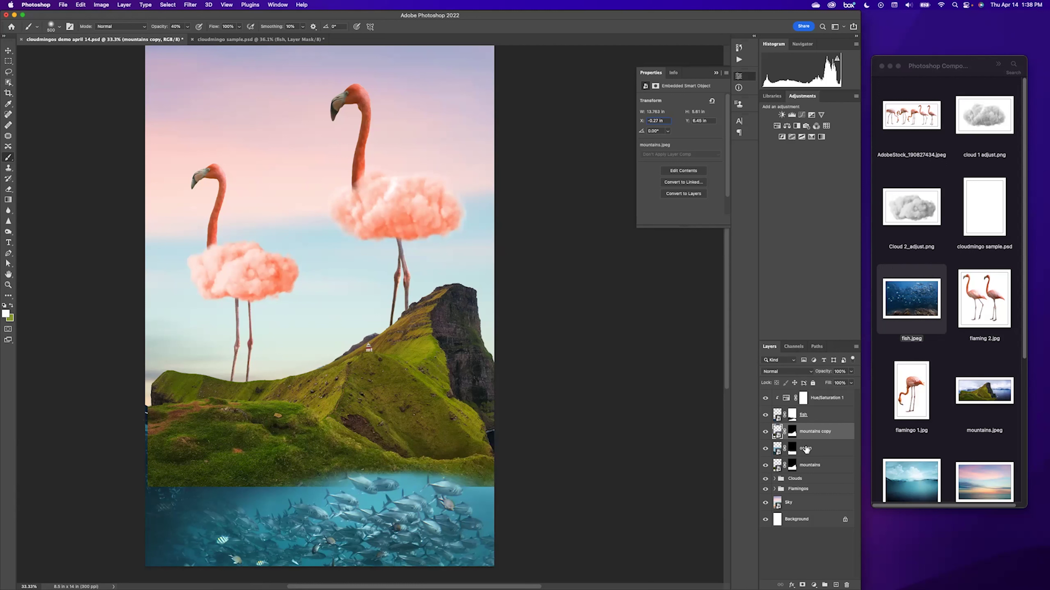
- Select the mountains copy, ocean and mountains layers together and nudge them slightly left
{"action": "left_click", "coordinate": [811, 463], "text": "shift"}
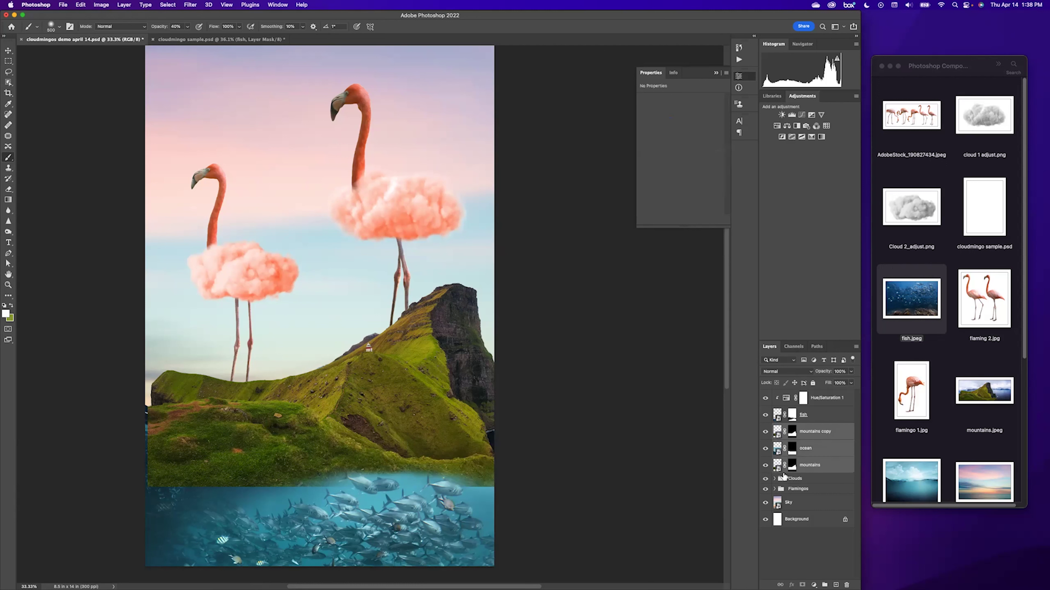
{"action": "key", "text": "v"}
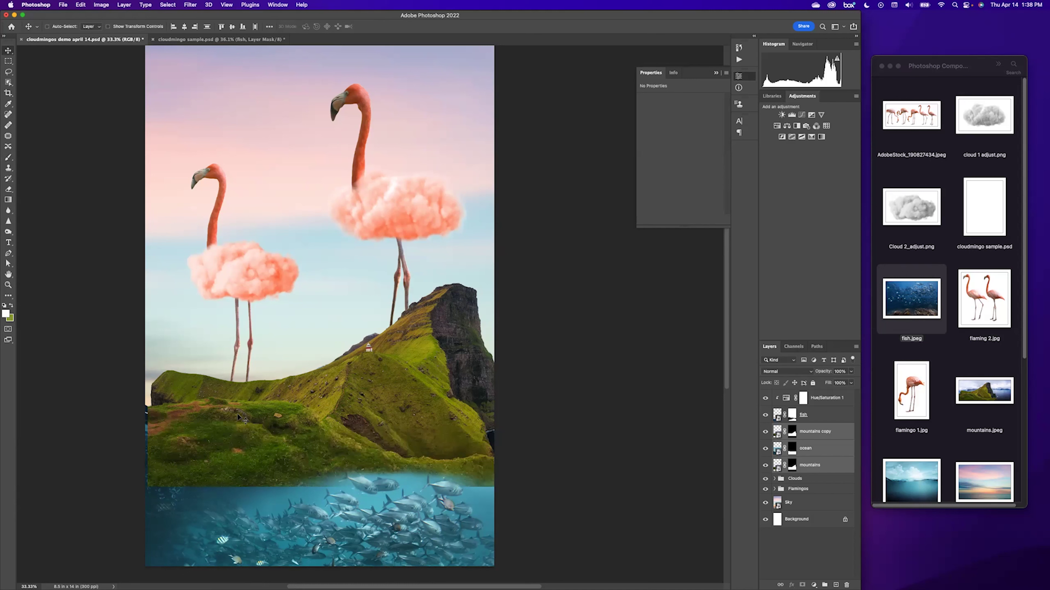
{"action": "key", "text": "Left"}
{"action": "key", "text": "Left"}
{"action": "key", "text": "Left"}
{"action": "key", "text": "Left"}
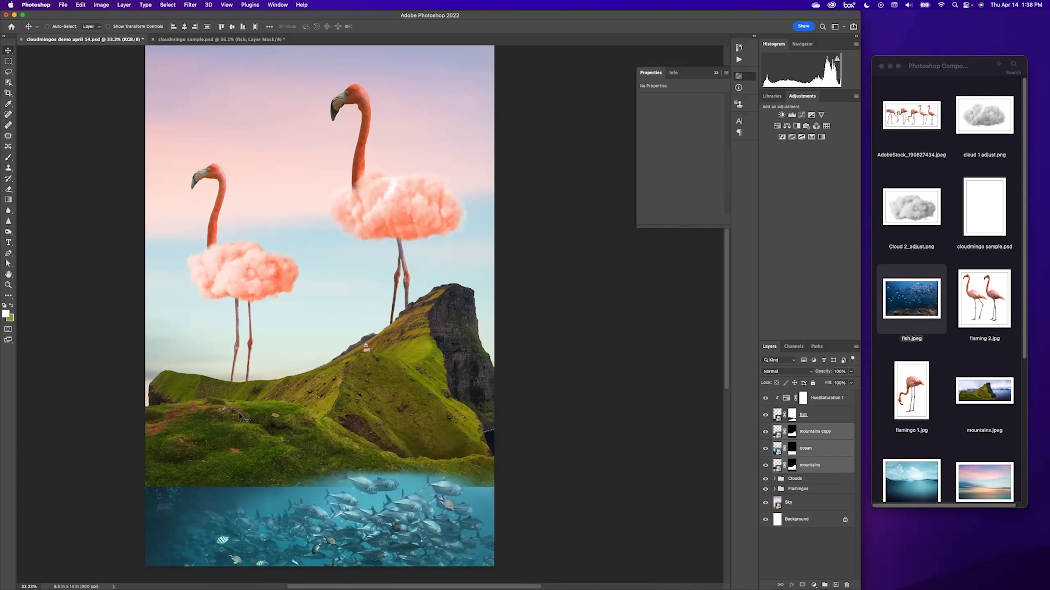
- Squash the mountains copy vertically to about 63% of its height with Free Transform, keeping its full width
{"action": "left_click", "coordinate": [804, 466]}
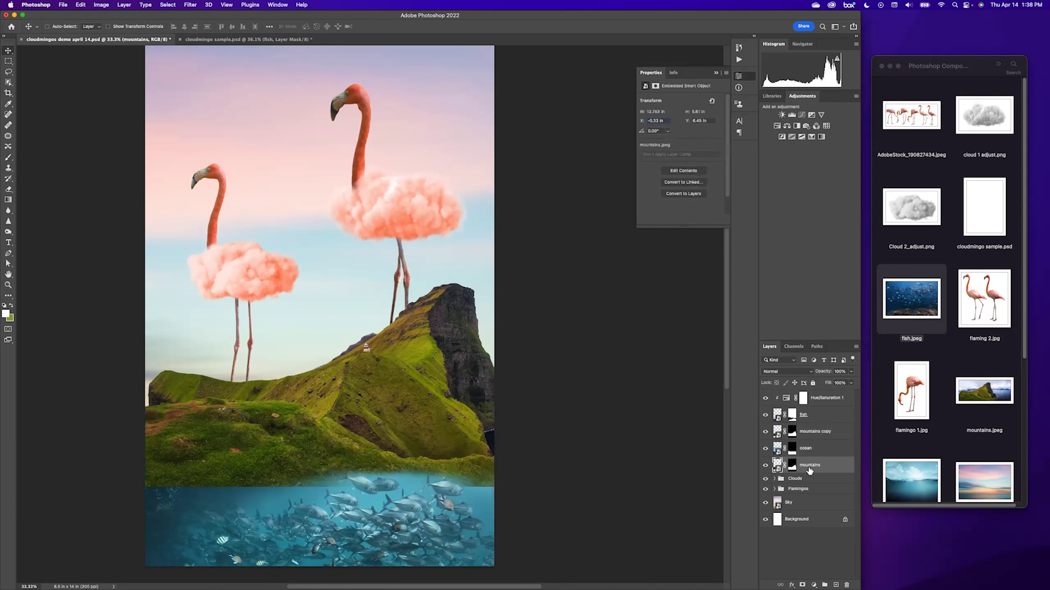
{"action": "left_click", "coordinate": [812, 434]}
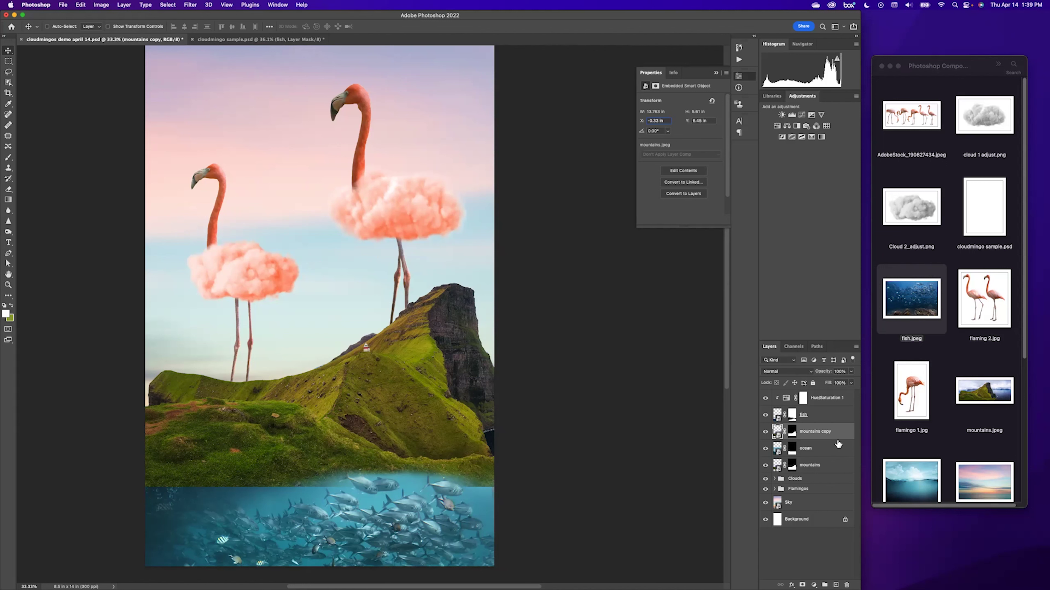
{"action": "key", "text": "super+t"}
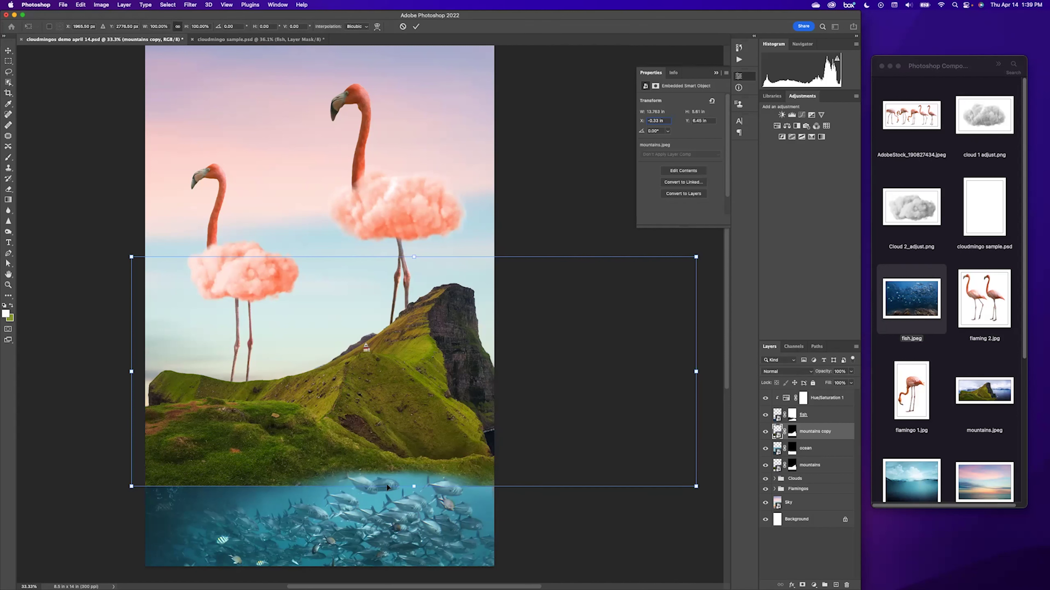
{"action": "left_click_drag", "start_coordinate": [414, 488], "coordinate": [409, 401]}
{"action": "key", "text": "ctrl+z"}
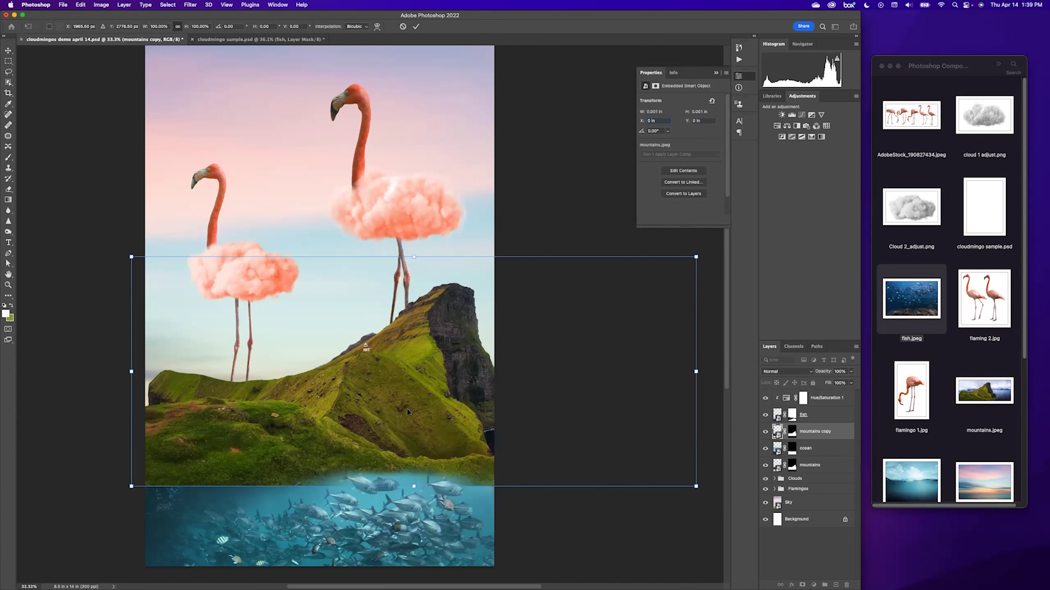
{"action": "left_click_drag", "start_coordinate": [415, 486], "coordinate": [414, 464]}
{"action": "left_click_drag", "start_coordinate": [413, 257], "coordinate": [413, 319]}
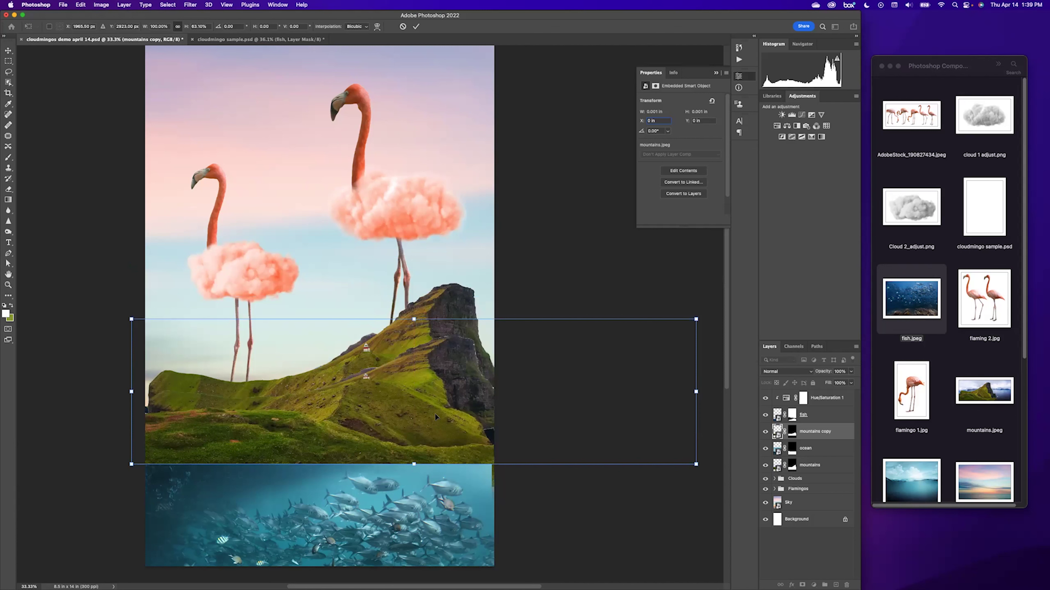
- Toggle the mountains copy's visibility to compare the squashed copy with the ocean beneath it
{"action": "left_click", "coordinate": [765, 431]}
{"action": "left_click", "coordinate": [765, 432]}
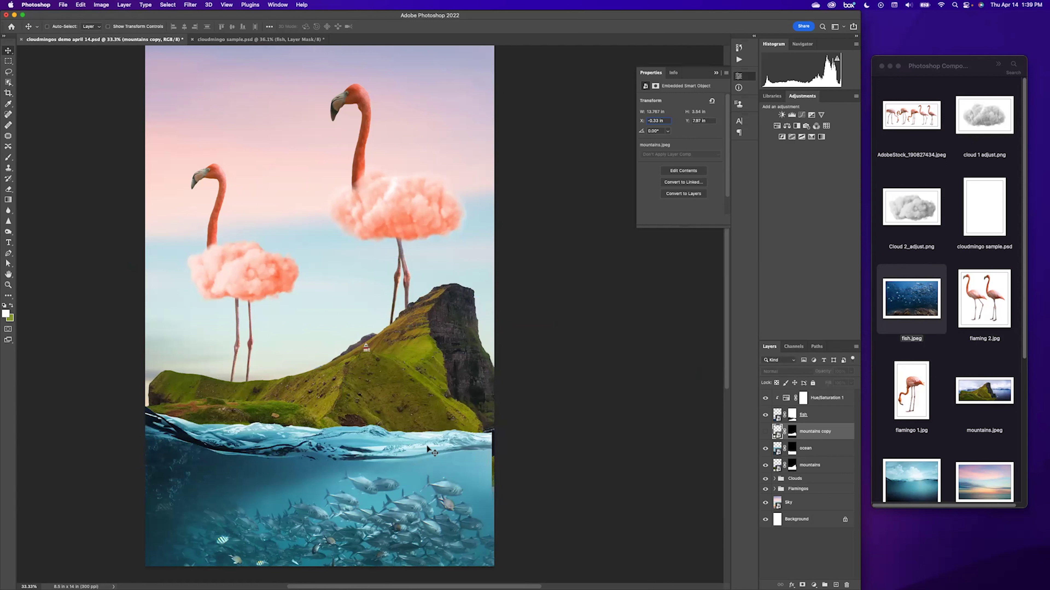
{"action": "left_click", "coordinate": [765, 431]}
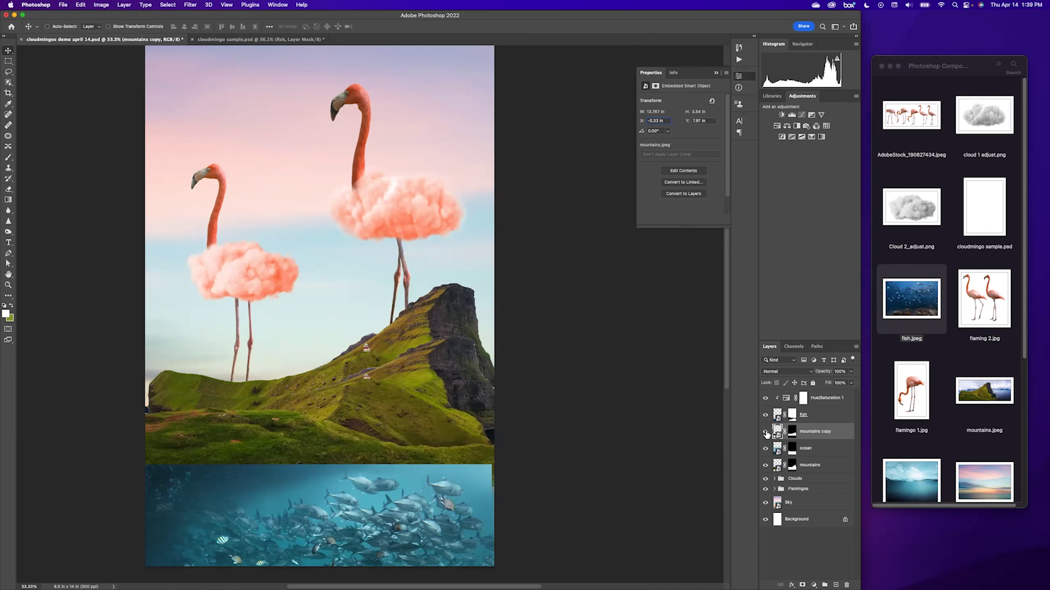
{"action": "left_click", "coordinate": [765, 433]}
{"action": "left_click", "coordinate": [765, 433]}
- Try Multiply, Linear Burn and neighbouring blend modes on the mountains copy and return it to Normal
{"action": "key", "text": "shift+alt+m"}
{"action": "key", "text": "shift+plus"}
{"action": "key", "text": "shift+plus"}
{"action": "key", "text": "shift+plus"}
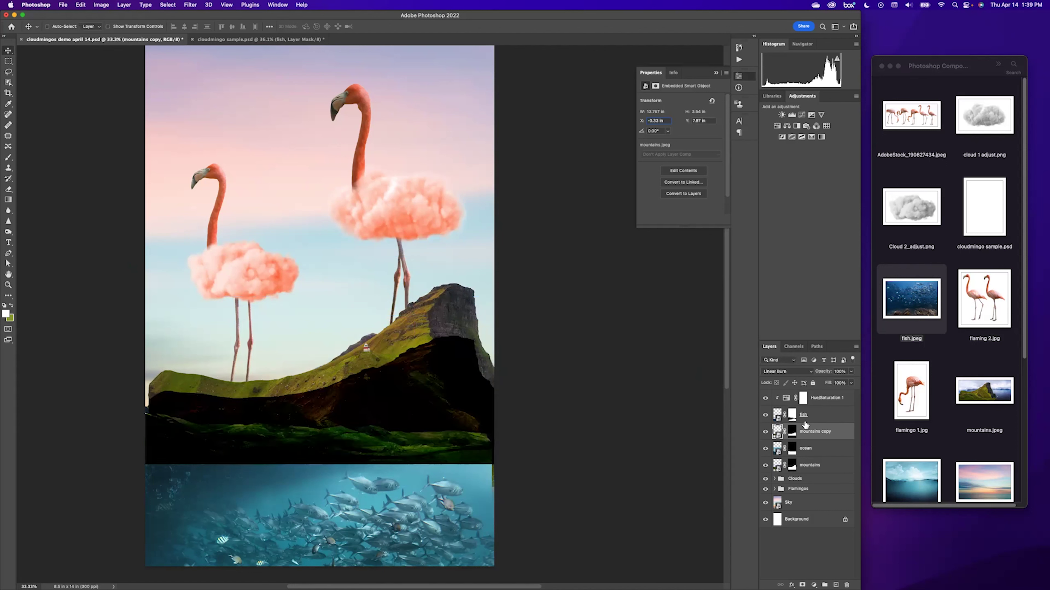
{"action": "key", "text": "shift+minus"}
{"action": "key", "text": "shift+minus"}
{"action": "key", "text": "shift+minus"}
{"action": "key", "text": "shift+minus"}
{"action": "key", "text": "shift+minus"}
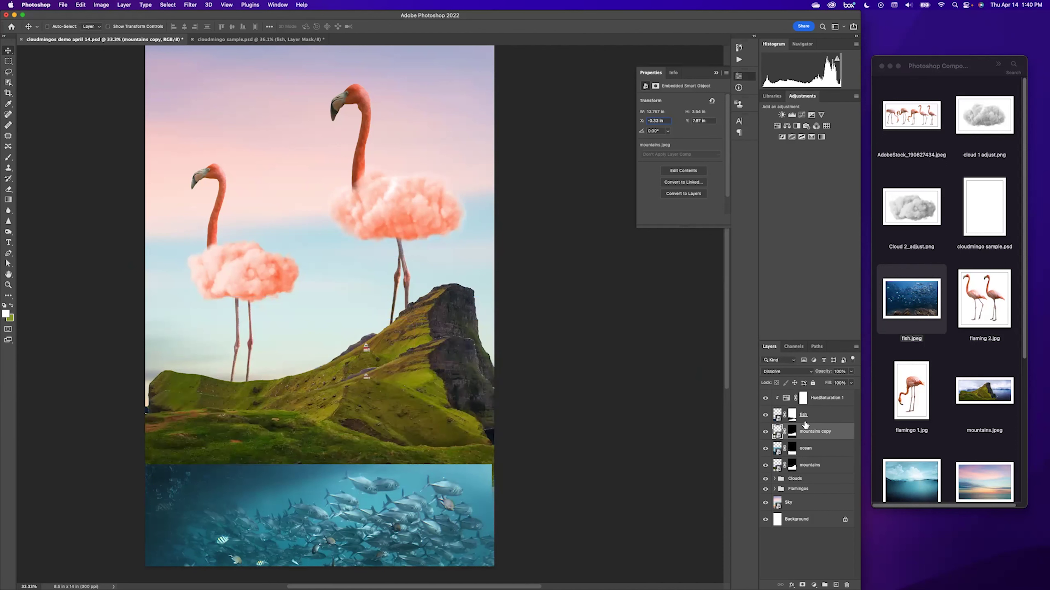
{"action": "key", "text": "shift+minus"}
- Hide the mountains copy layer after switching its visibility on and off
{"action": "left_click", "coordinate": [765, 432]}
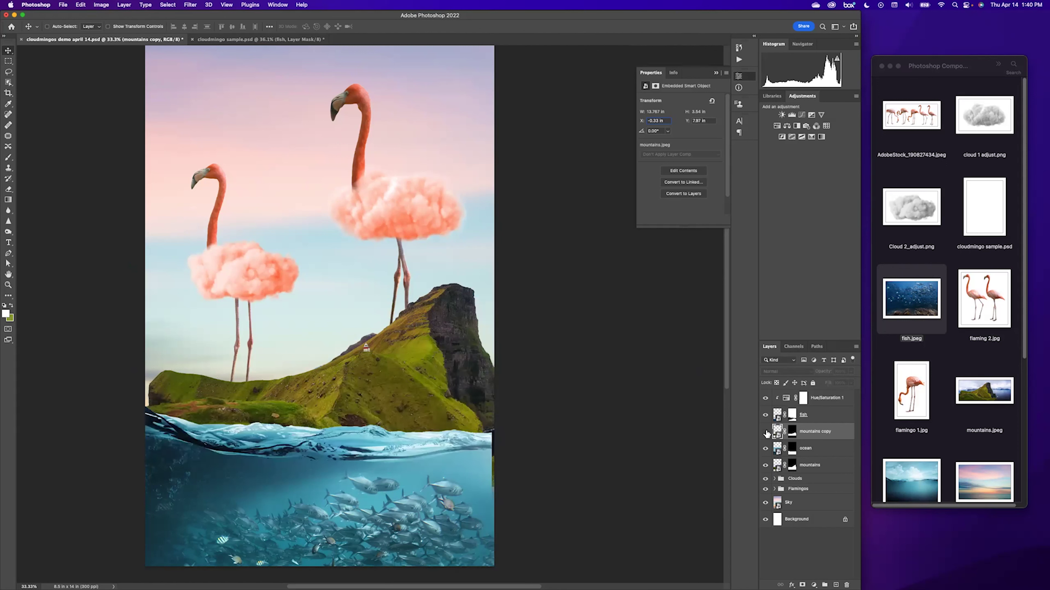
{"action": "left_click", "coordinate": [765, 431]}
{"action": "left_click", "coordinate": [765, 431]}
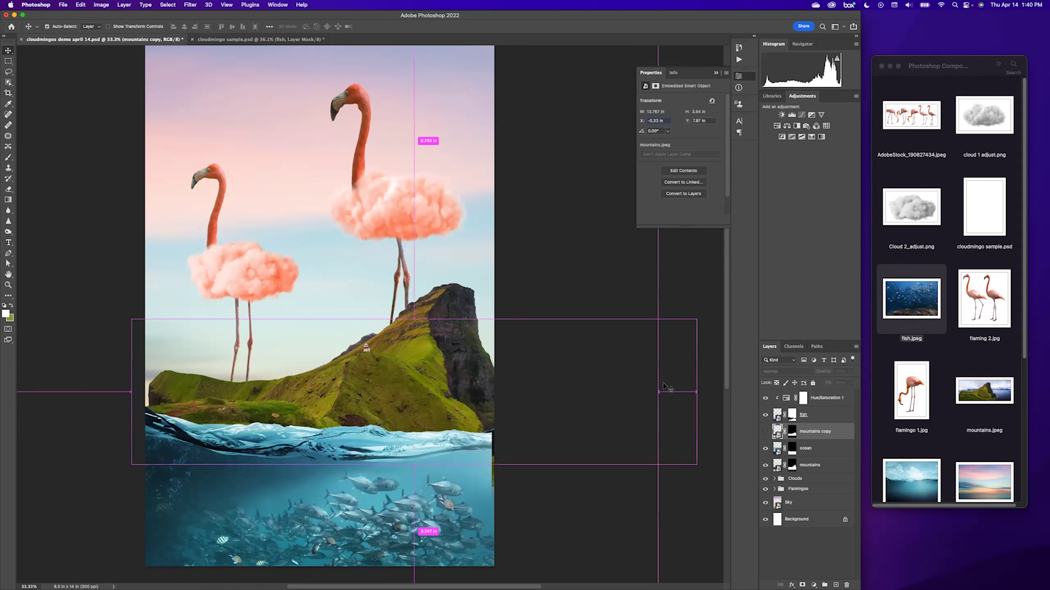
- Load the ocean layer's mask as a selection, show the mountains copy, and replace its mask with one made from that selection
{"action": "left_click_drag", "start_coordinate": [796, 455], "coordinate": [791, 453]}
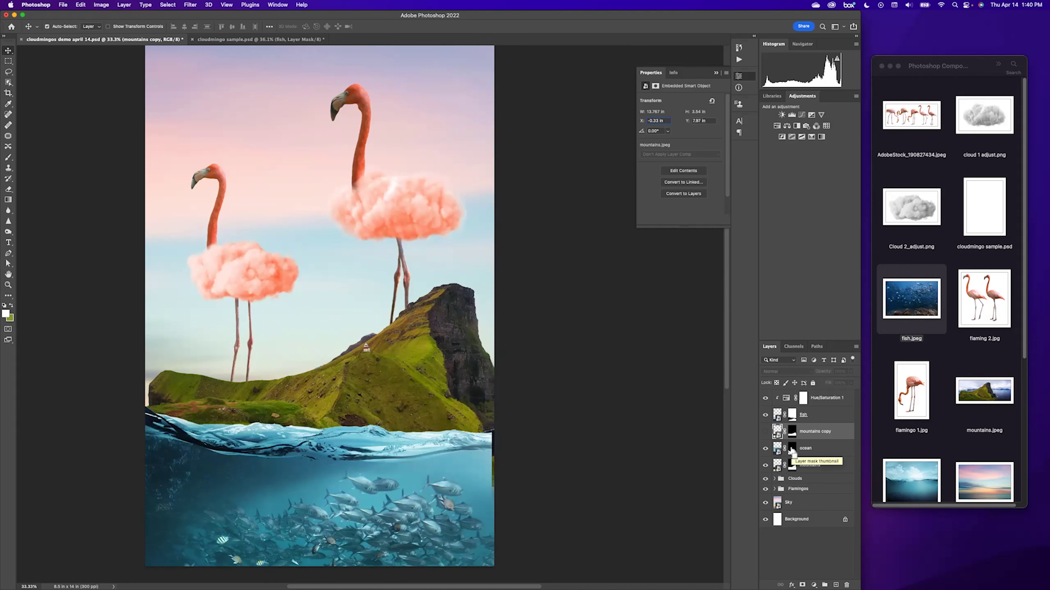
{"action": "left_click", "coordinate": [792, 453], "text": "super"}
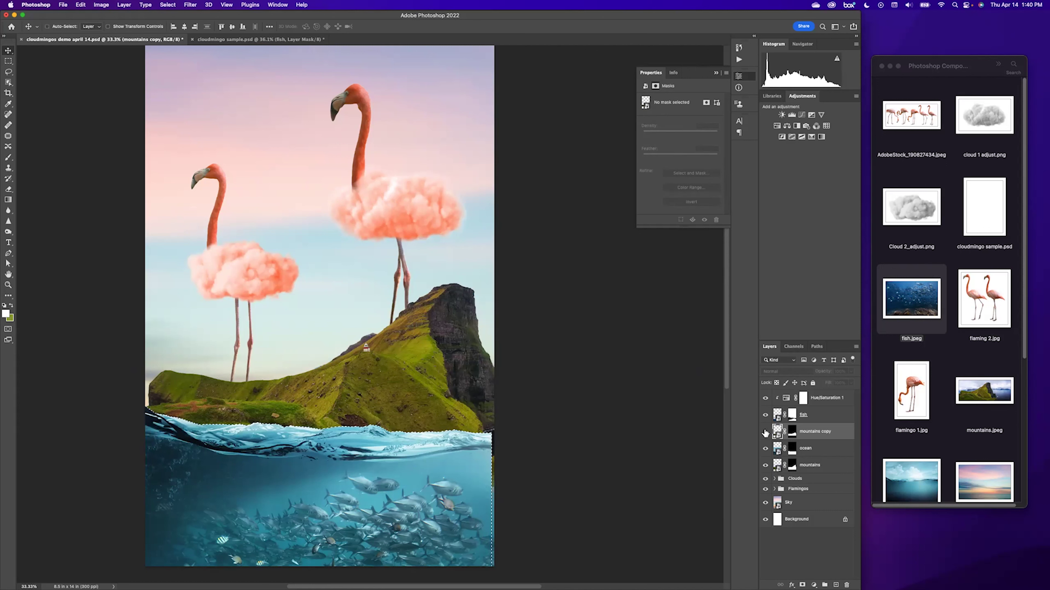
{"action": "left_click", "coordinate": [765, 431]}
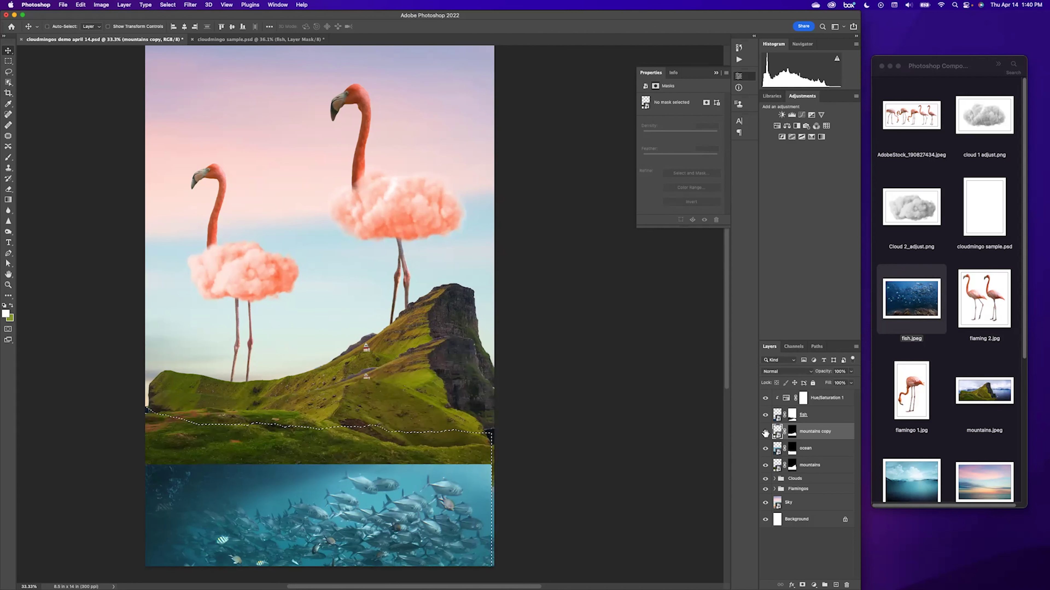
{"action": "left_click", "coordinate": [791, 433]}
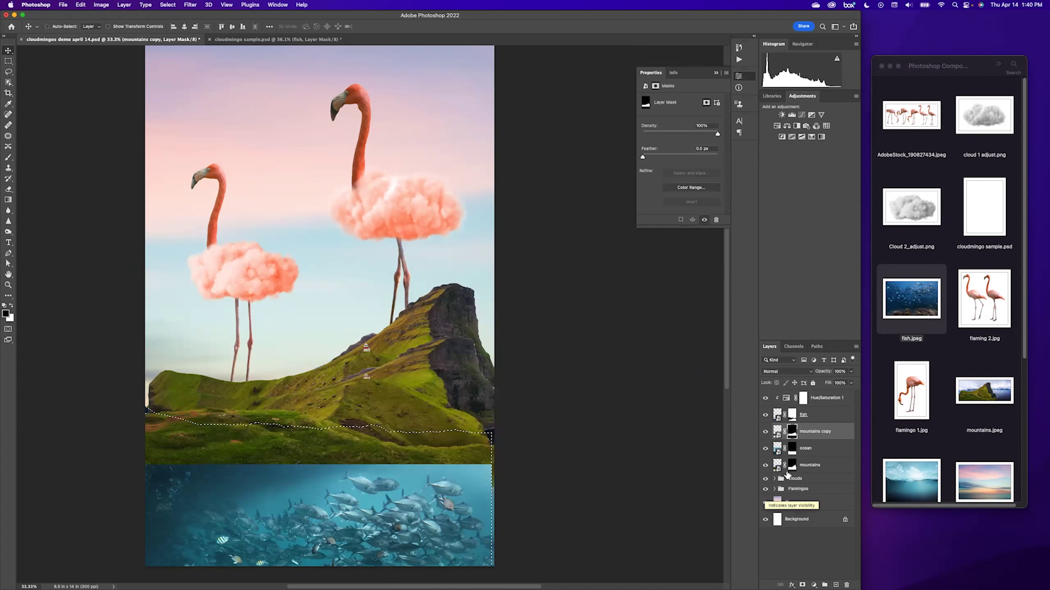
{"action": "right_click", "coordinate": [791, 434]}
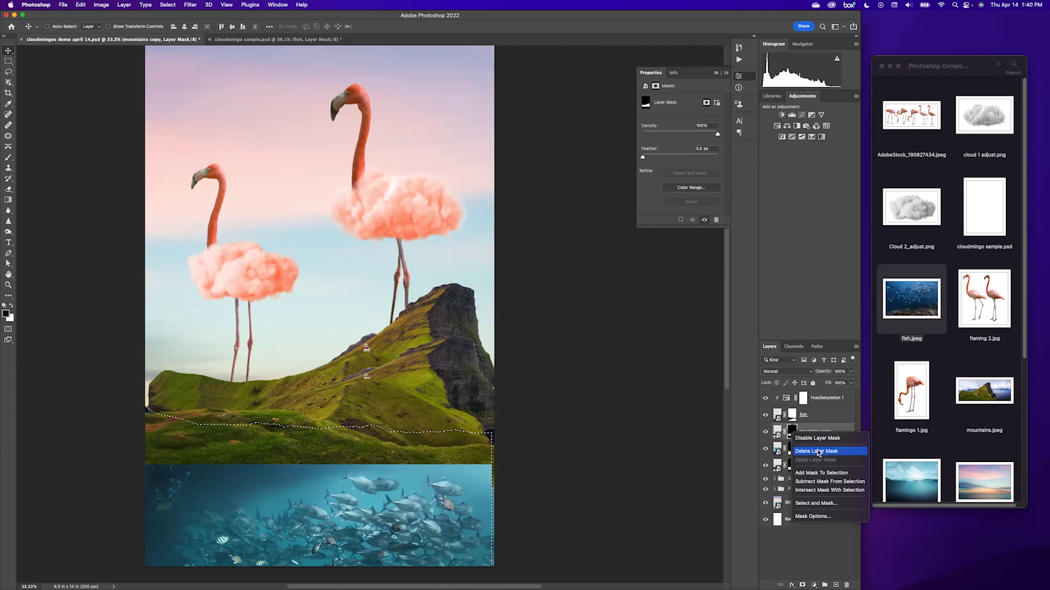
{"action": "left_click", "coordinate": [816, 451]}
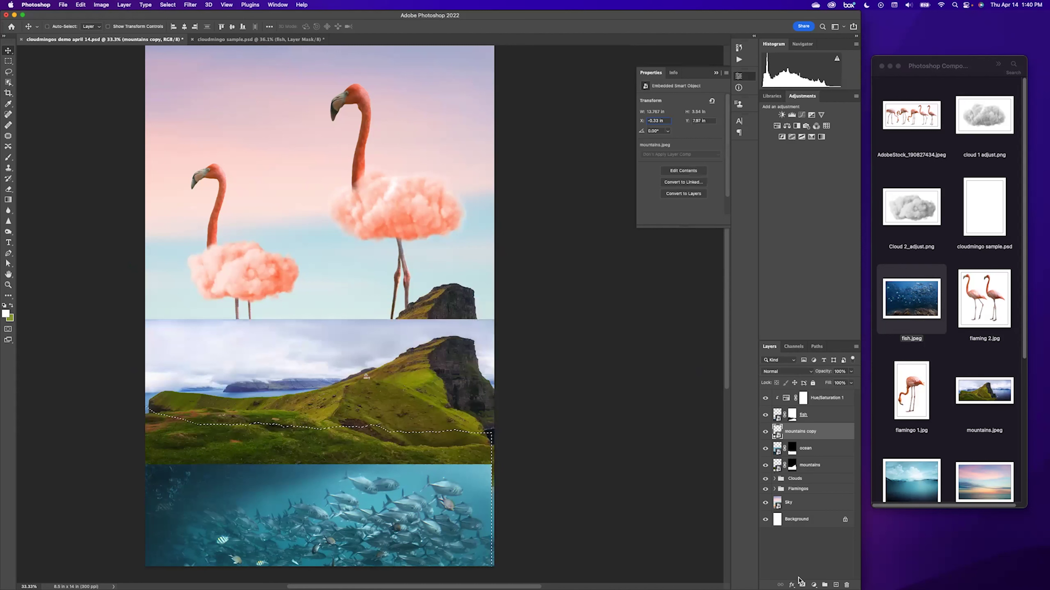
{"action": "left_click", "coordinate": [801, 584]}
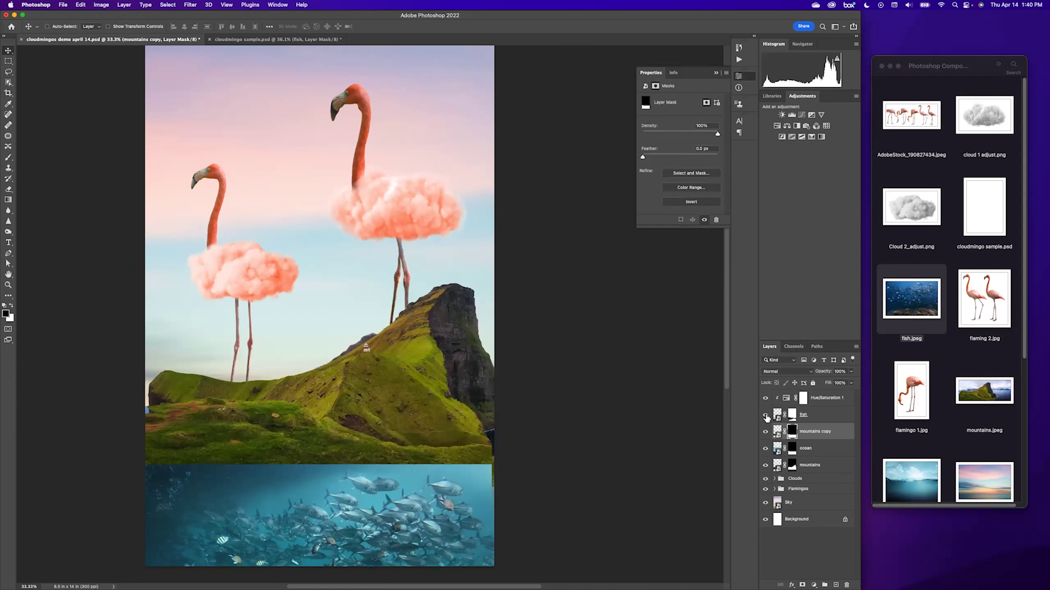
- Toggle the original mountains layer's visibility and leave it hidden to inspect the mountains copy on its own
{"action": "left_click", "coordinate": [766, 465]}
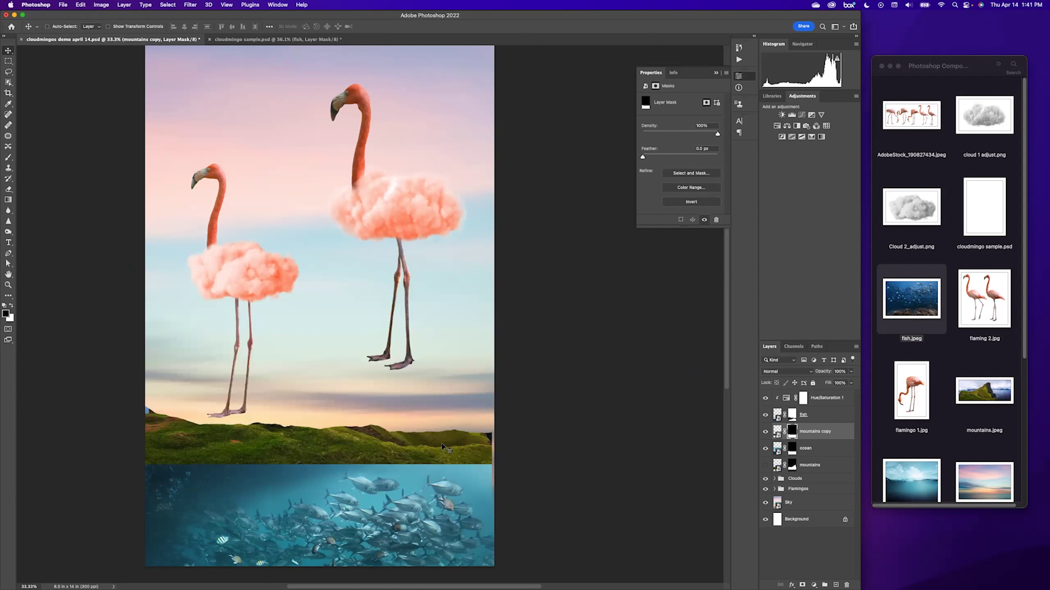
{"action": "left_click", "coordinate": [766, 466]}
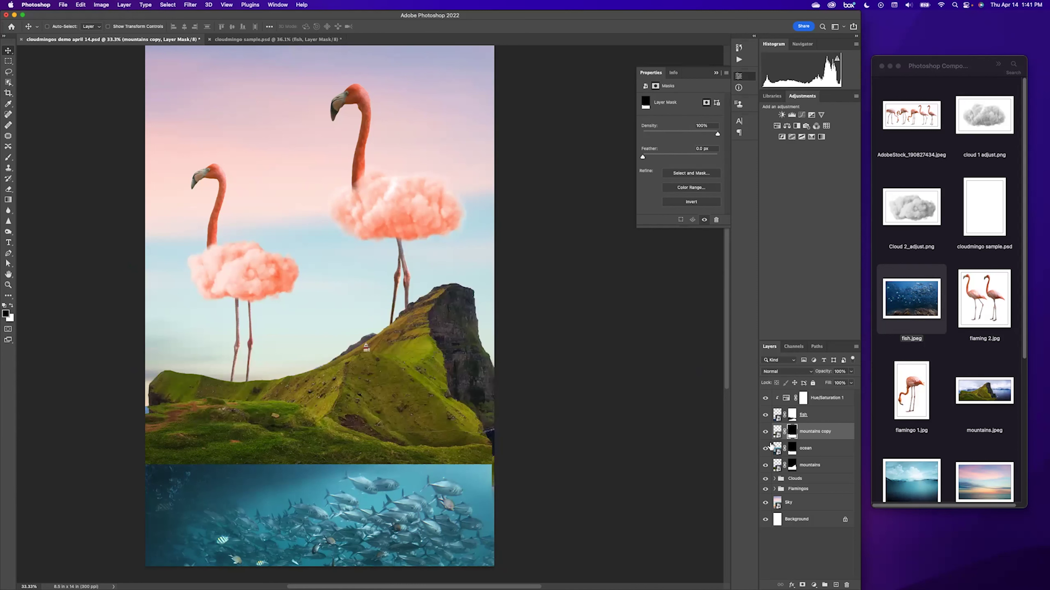
{"action": "left_click", "coordinate": [765, 465]}
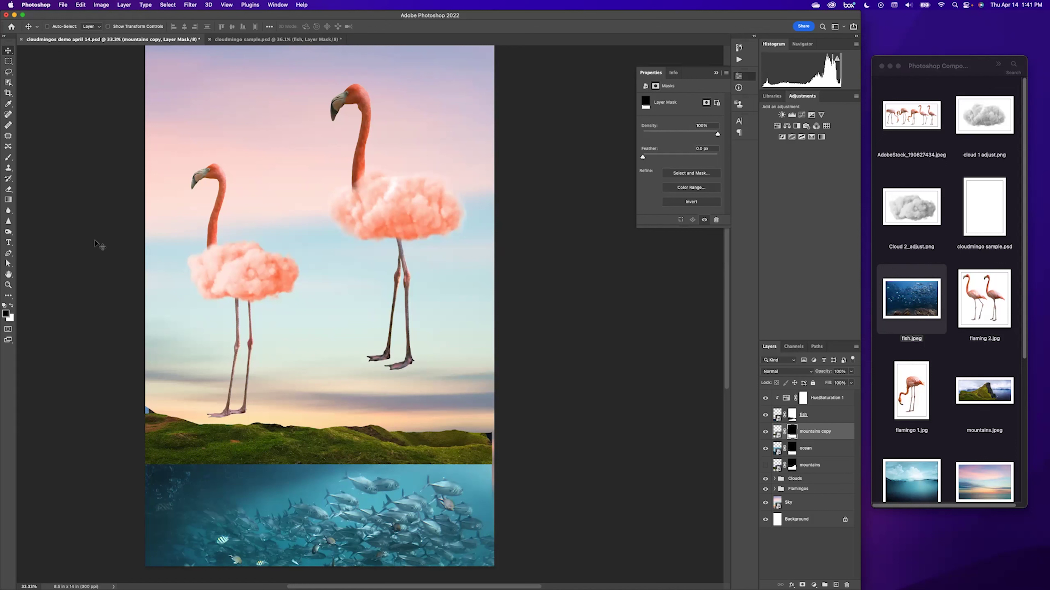
- Cycle through the blend modes on the mountains copy, choose Hard Light, and lower its opacity to 24%
{"action": "key", "text": "shift+plus"}
{"action": "key", "text": "shift+plus"}
{"action": "key", "text": "shift+plus"}
{"action": "key", "text": "shift+plus"}
{"action": "key", "text": "shift+plus"}
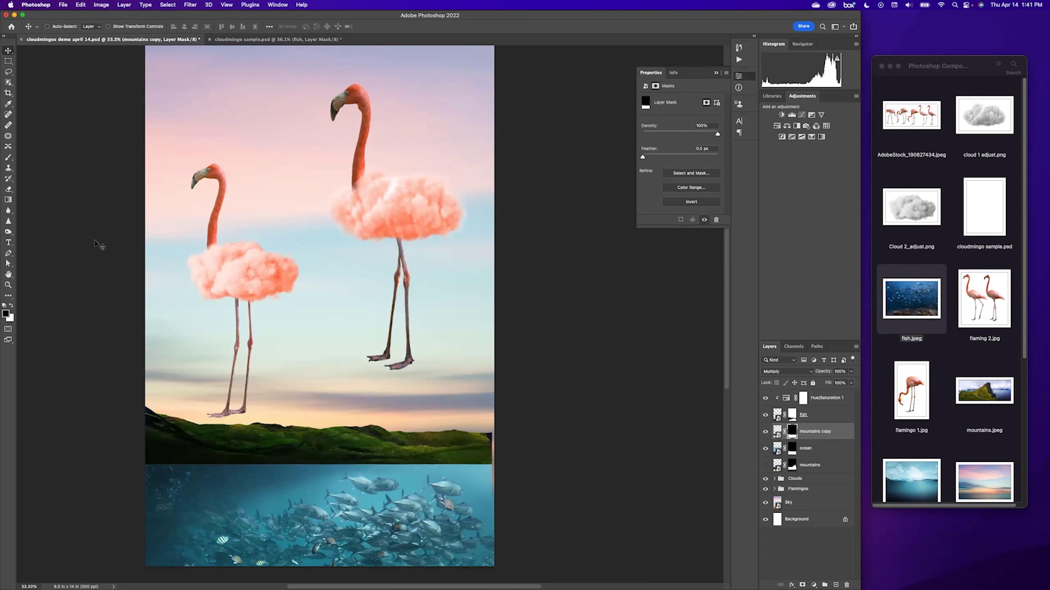
{"action": "key", "text": "shift+plus"}
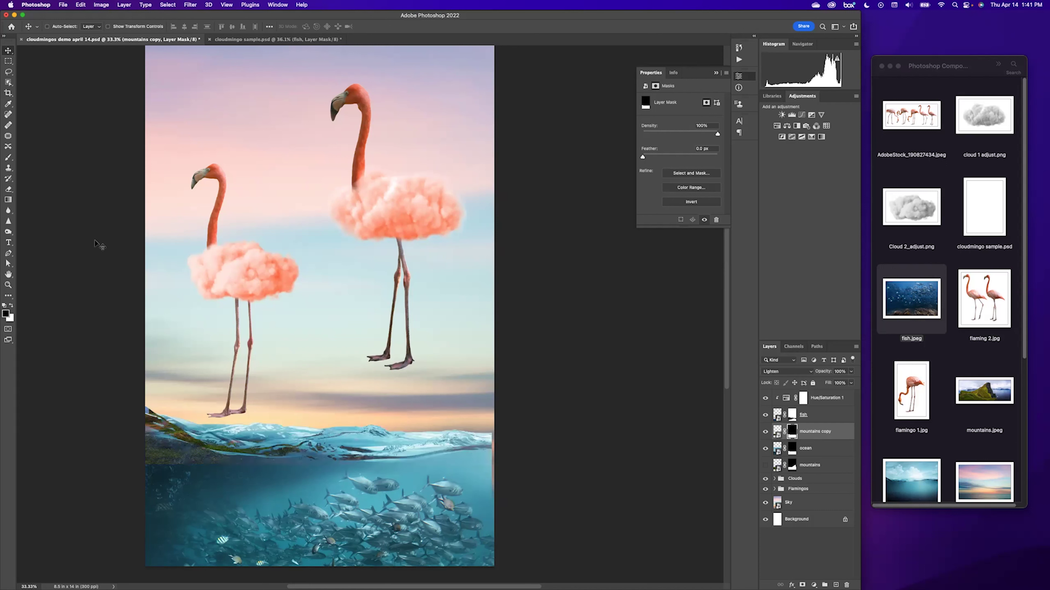
{"action": "key", "text": "shift+plus"}
{"action": "key", "text": "shift+plus"}
{"action": "key", "text": "shift+plus"}
{"action": "key", "text": "shift+plus"}
{"action": "key", "text": "shift+plus"}
{"action": "key", "text": "shift+minus"}
{"action": "key", "text": "shift+plus"}
{"action": "key", "text": "shift+plus"}
{"action": "key", "text": "shift+plus"}
{"action": "key", "text": "shift+plus"}
{"action": "key", "text": "shift+plus"}
{"action": "key", "text": "shift+plus"}
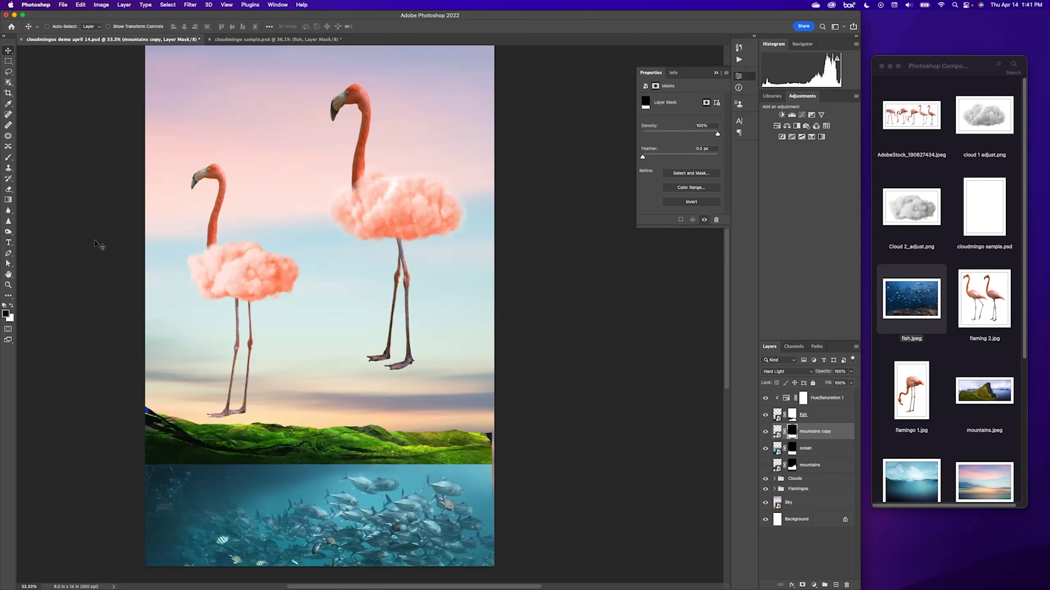
{"action": "key", "text": "shift+plus"}
{"action": "key", "text": "shift+plus"}
{"action": "key", "text": "shift+plus"}
{"action": "key", "text": "shift+plus"}
{"action": "key", "text": "shift+plus"}
{"action": "key", "text": "shift+plus"}
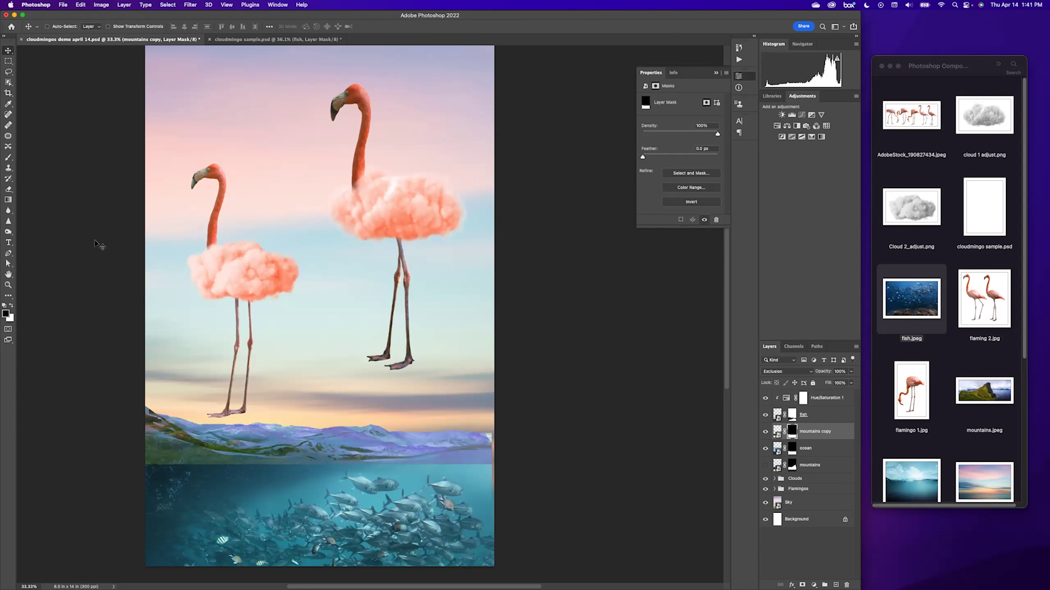
{"action": "key", "text": "shift+plus"}
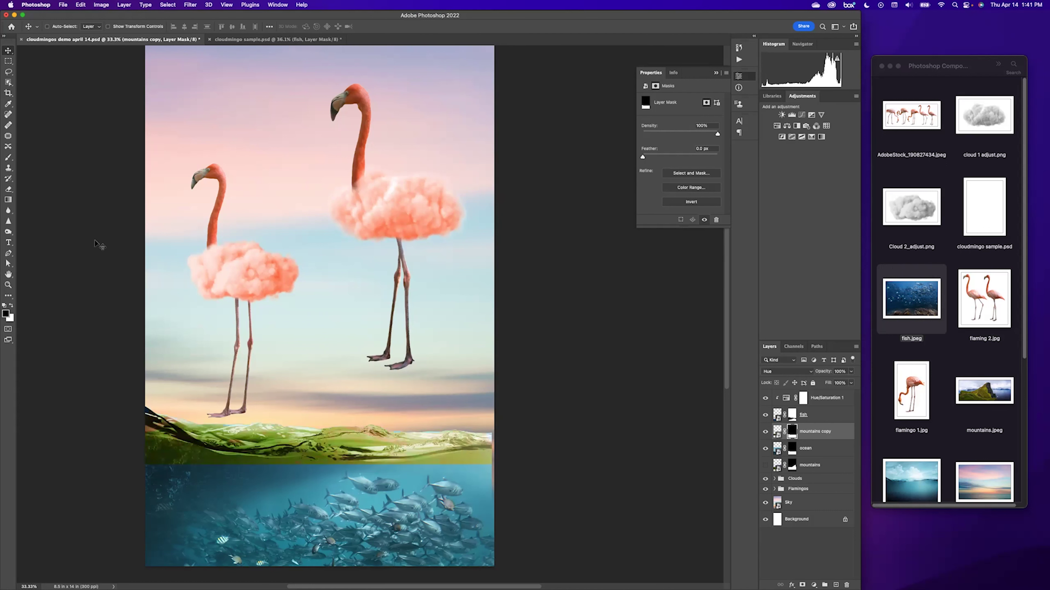
{"action": "key", "text": "shift+plus"}
{"action": "key", "text": "shift+plus"}
{"action": "key", "text": "shift+plus"}
{"action": "key", "text": "shift+plus"}
{"action": "key", "text": "shift+plus"}
{"action": "key", "text": "shift+plus"}
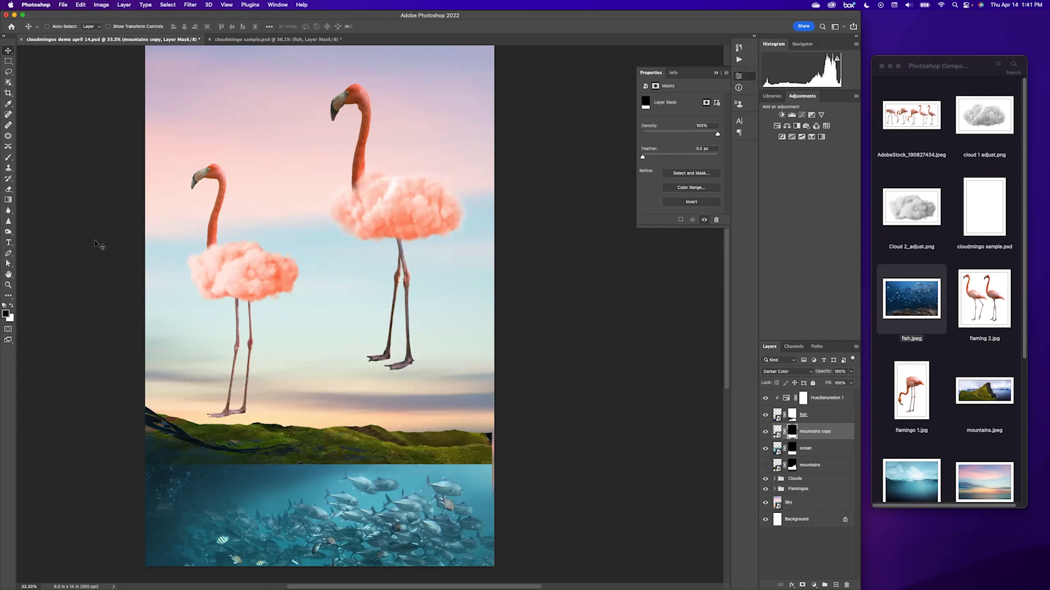
{"action": "key", "text": "shift+plus"}
{"action": "key", "text": "shift+plus"}
{"action": "key", "text": "shift+plus"}
{"action": "key", "text": "shift+plus"}
{"action": "key", "text": "shift+plus"}
{"action": "key", "text": "shift+plus"}
{"action": "key", "text": "shift+plus"}
{"action": "key", "text": "shift+minus"}
{"action": "key", "text": "shift+minus"}
{"action": "key", "text": "shift+minus"}
{"action": "key", "text": "shift+minus"}
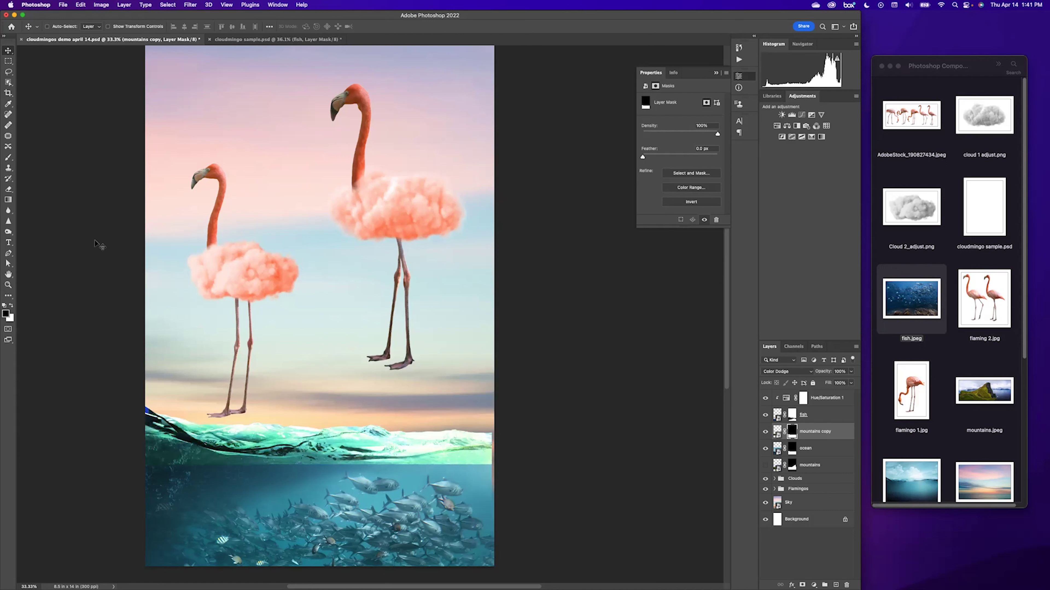
{"action": "key", "text": "shift+minus"}
{"action": "key", "text": "shift+minus"}
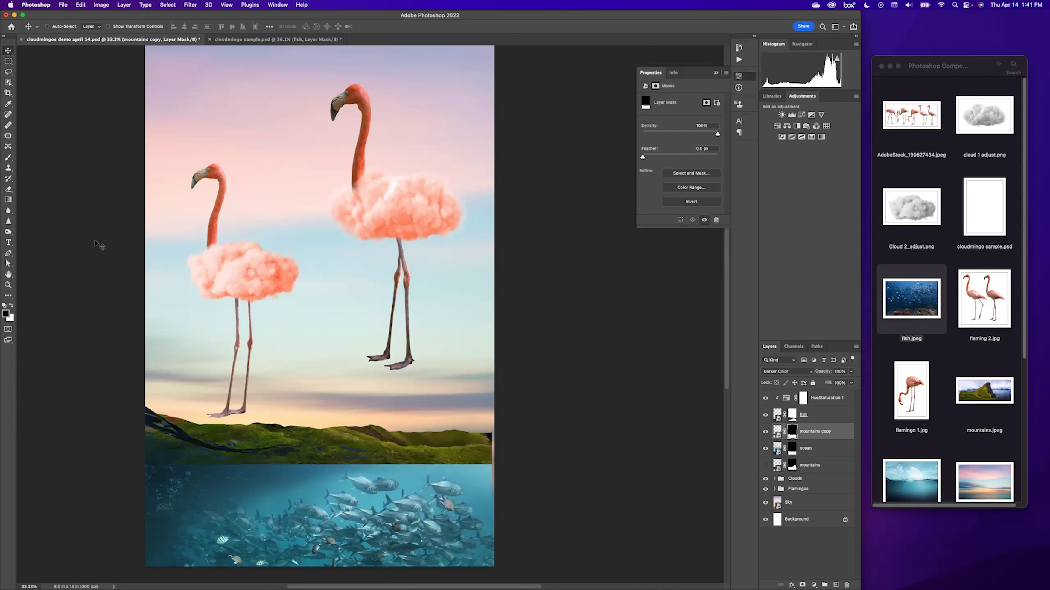
{"action": "key", "text": "shift+plus"}
{"action": "key", "text": "shift+plus"}
{"action": "key", "text": "shift+plus"}
{"action": "key", "text": "shift+plus"}
{"action": "key", "text": "shift+plus"}
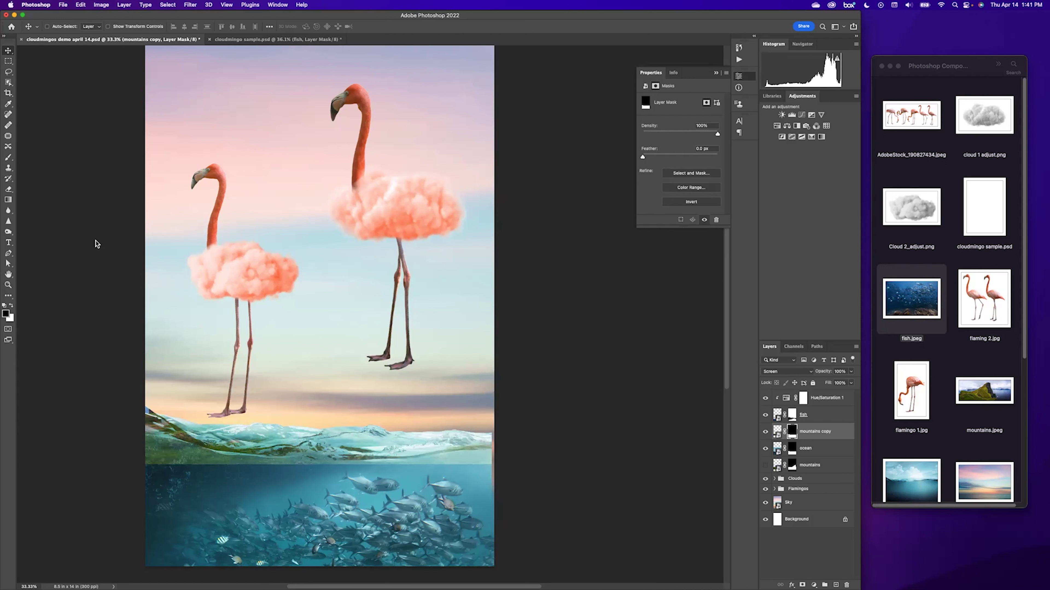
{"action": "key", "text": "shift+plus"}
{"action": "key", "text": "shift+plus"}
{"action": "key", "text": "shift+plus"}
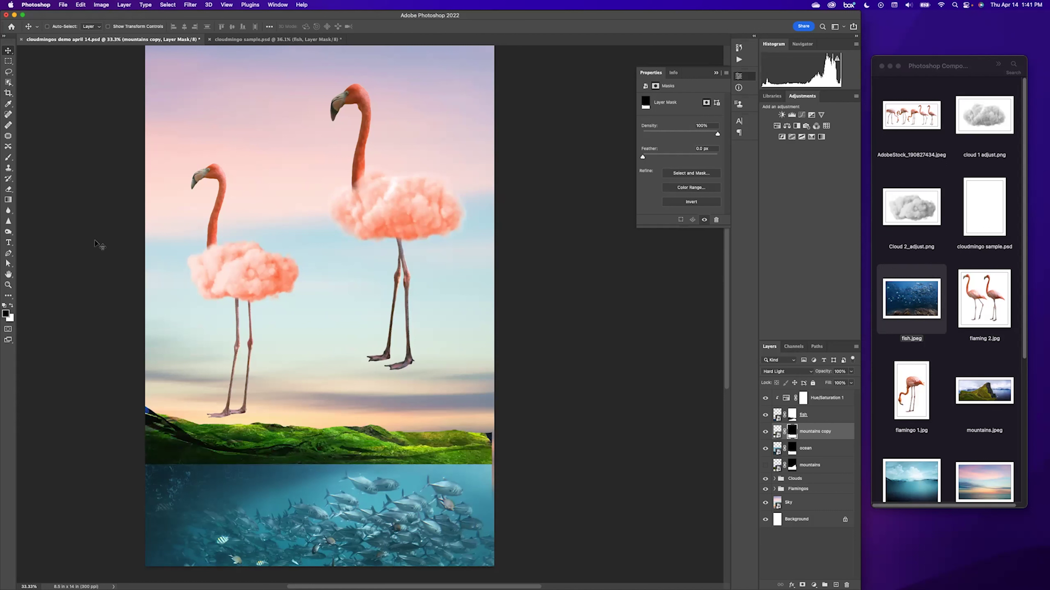
{"action": "left_click_drag", "start_coordinate": [851, 371], "coordinate": [823, 384]}
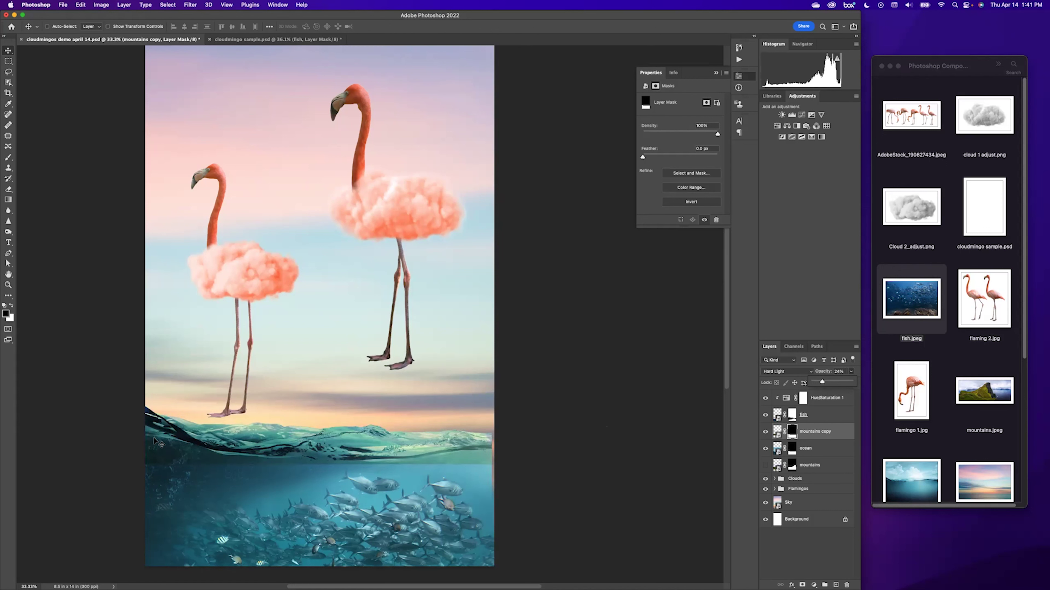
- Paint black at 100% opacity on the mountains copy's mask along the underside of the waves, reducing the brush size for finer areas
{"action": "left_click", "coordinate": [795, 434]}
{"action": "key", "text": "b"}
{"action": "key", "text": "0"}
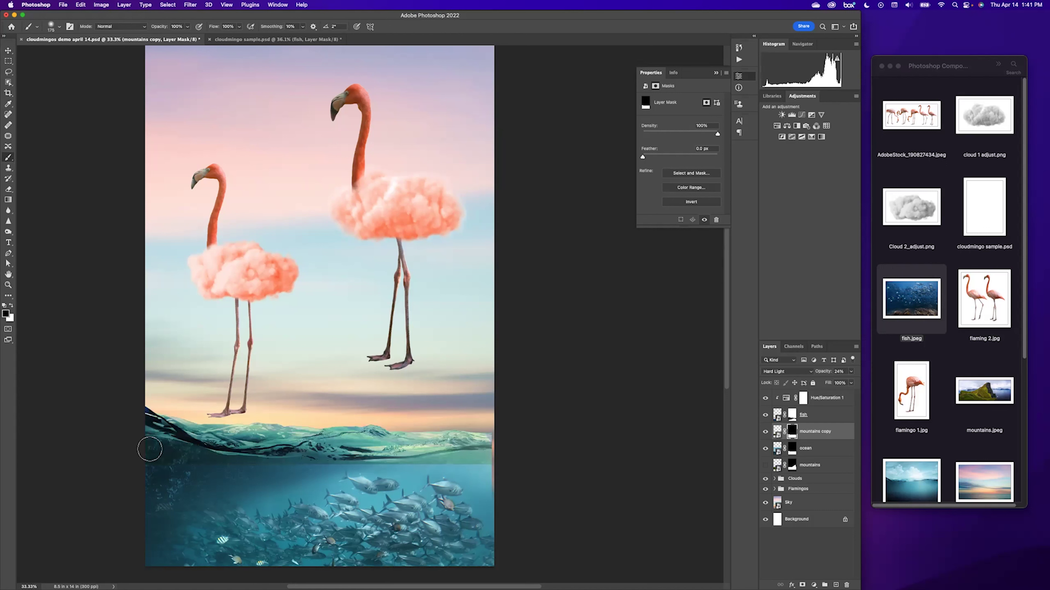
{"action": "left_click_drag", "start_coordinate": [345, 470], "coordinate": [497, 455]}
{"action": "key", "text": "x"}
{"action": "key", "text": "bracketleft"}
{"action": "key", "text": "bracketleft"}
{"action": "key", "text": "bracketleft"}
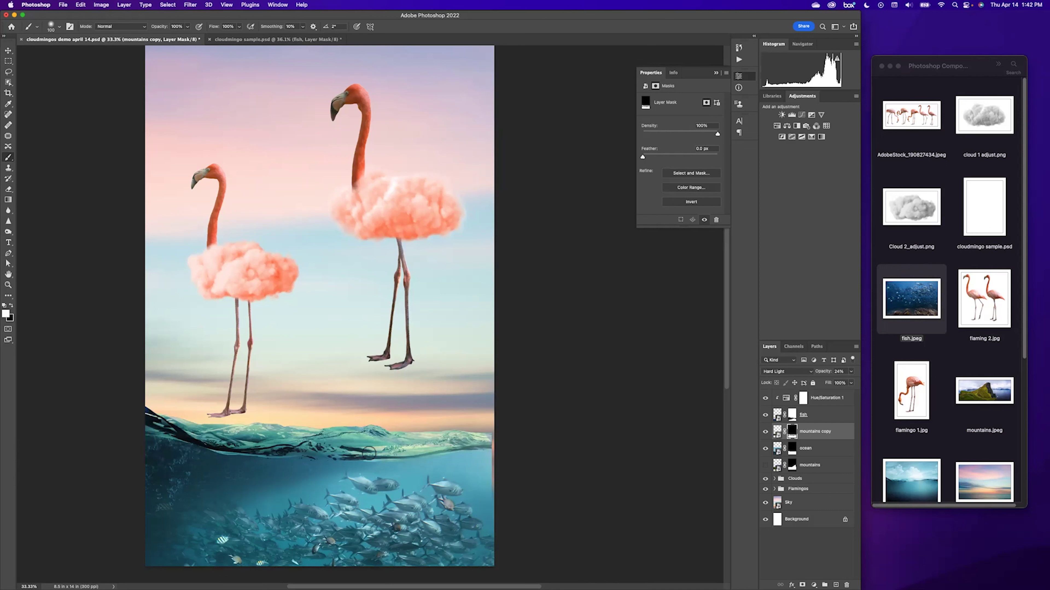
{"action": "key", "text": "bracketleft"}
{"action": "key", "text": "bracketleft"}
{"action": "key", "text": "x"}
{"action": "scroll", "coordinate": [306, 488], "scroll_direction": "down", "scroll_amount": 1}
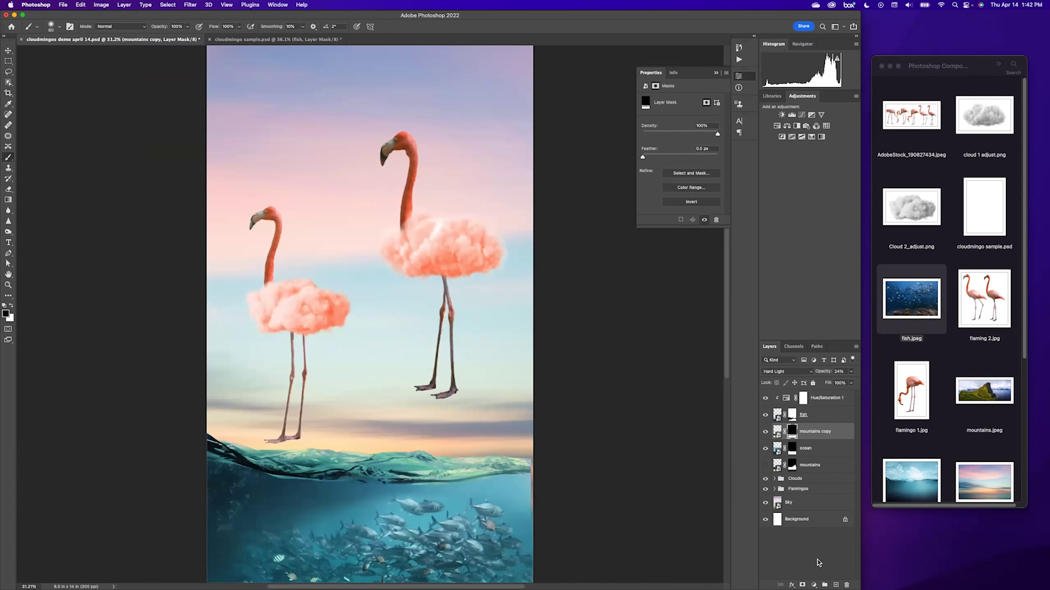
- Show the original mountains layer, delete the mountains copy's layer mask, and hide the copy
{"action": "left_click", "coordinate": [765, 465]}
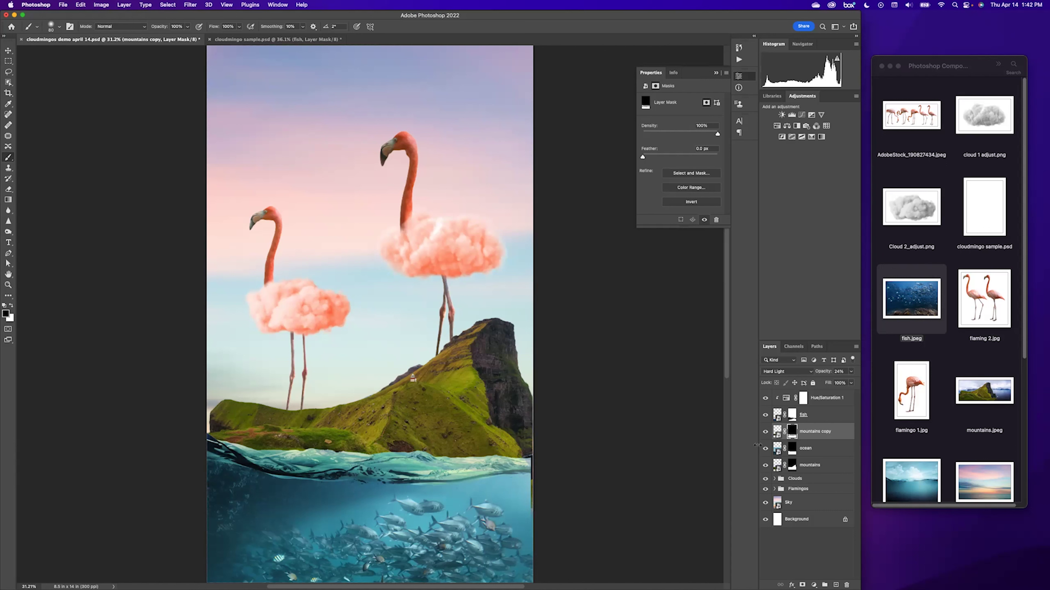
{"action": "right_click", "coordinate": [791, 432]}
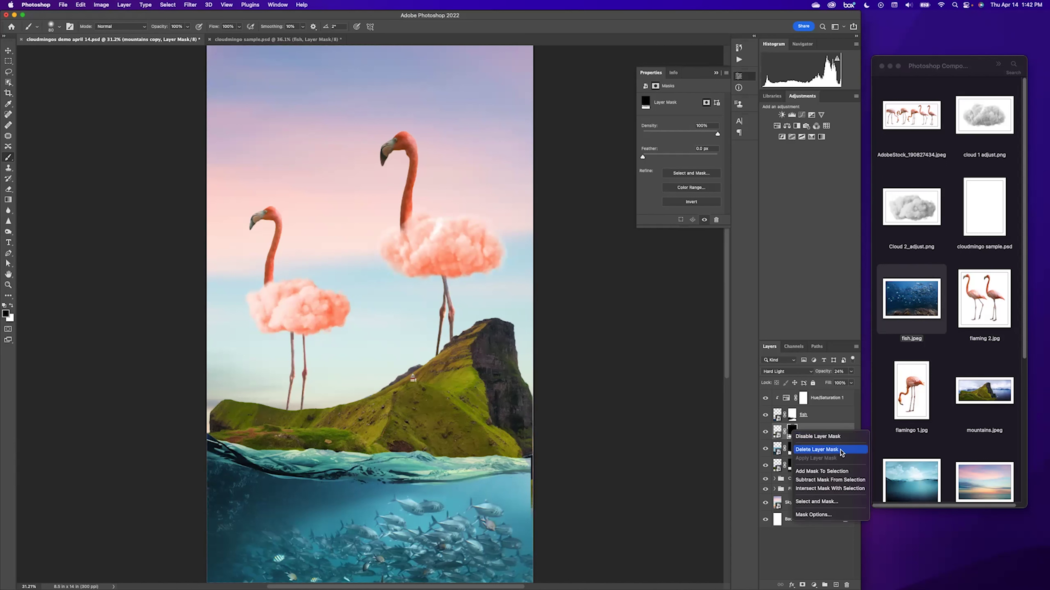
{"action": "left_click", "coordinate": [823, 448]}
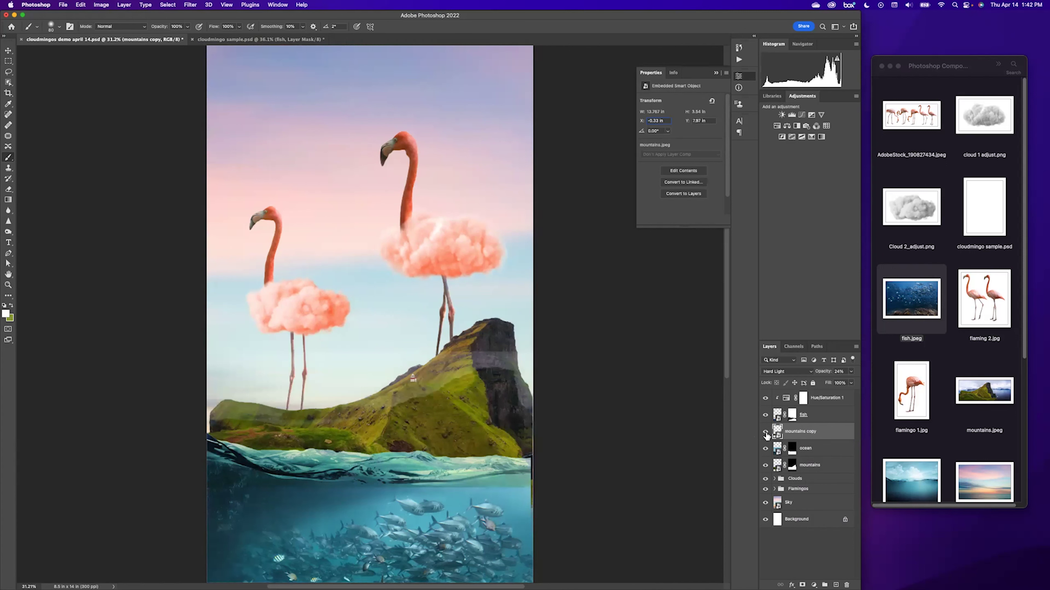
{"action": "left_click", "coordinate": [765, 432]}
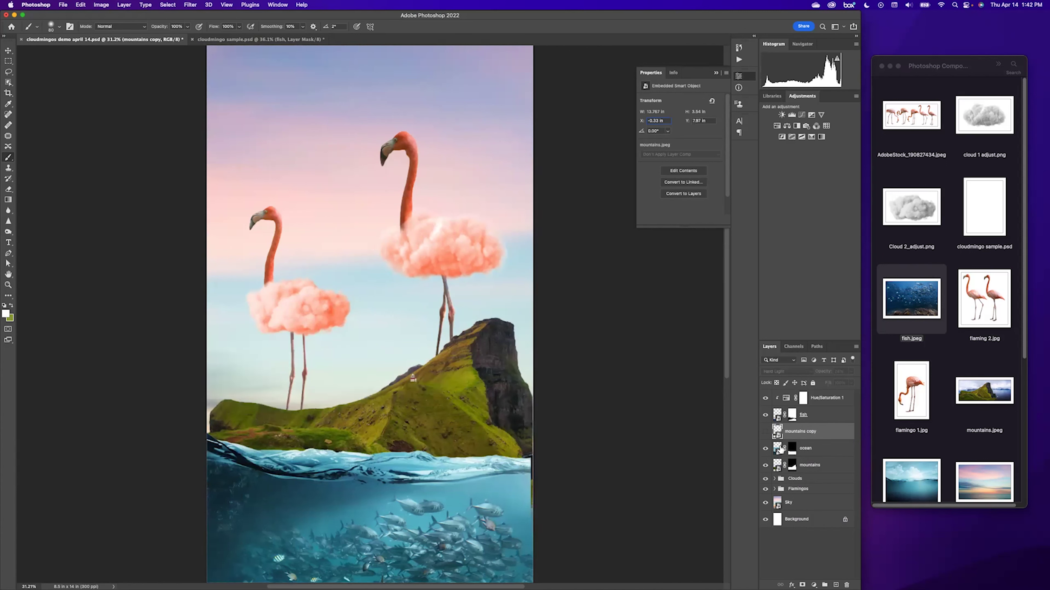
- Select the wave band of the ocean layer with the Object Selection tool and use it as the mask of the visible mountains copy
{"action": "left_click", "coordinate": [778, 451]}
{"action": "left_click", "coordinate": [8, 83]}
{"action": "mouse_move", "coordinate": [207, 428]}
{"action": "left_mouse_down"}
{"action": "mouse_move", "coordinate": [459, 488]}
{"action": "mouse_move", "coordinate": [536, 490]}
{"action": "left_mouse_up"}
{"action": "left_click", "coordinate": [765, 432]}
{"action": "left_click", "coordinate": [805, 431]}
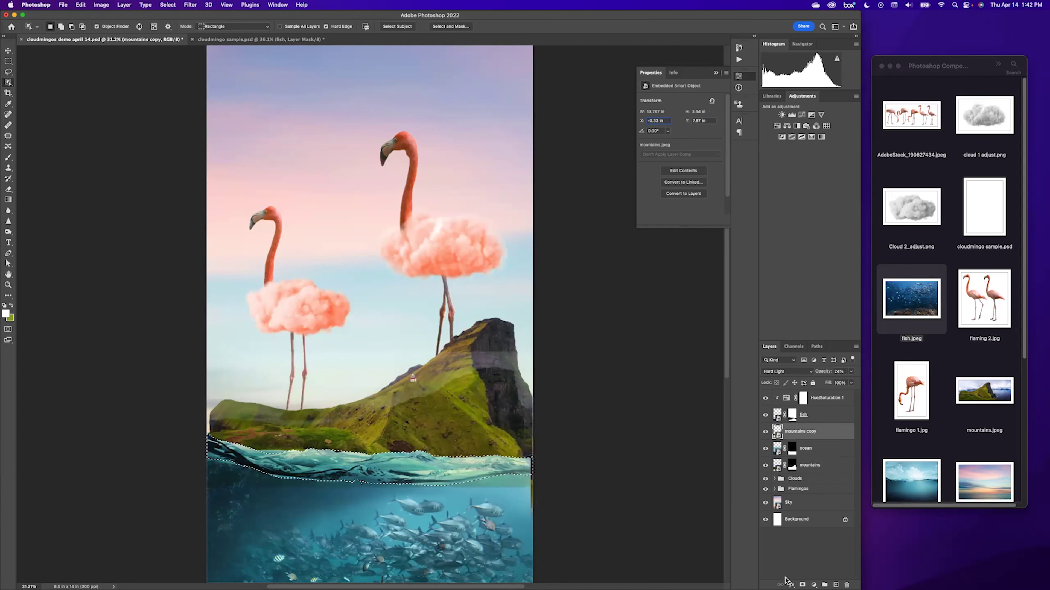
{"action": "left_click", "coordinate": [802, 584]}
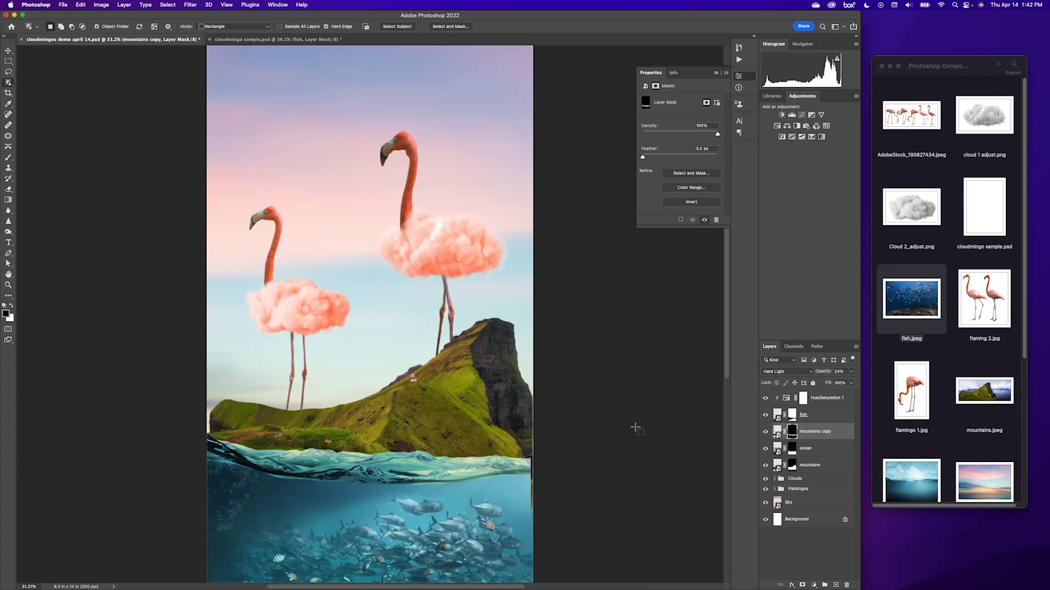
- Lower the mountains copy's opacity to 21% and switch to the Move tool
{"action": "left_click_drag", "start_coordinate": [851, 372], "coordinate": [822, 384]}
{"action": "left_click", "coordinate": [8, 51]}
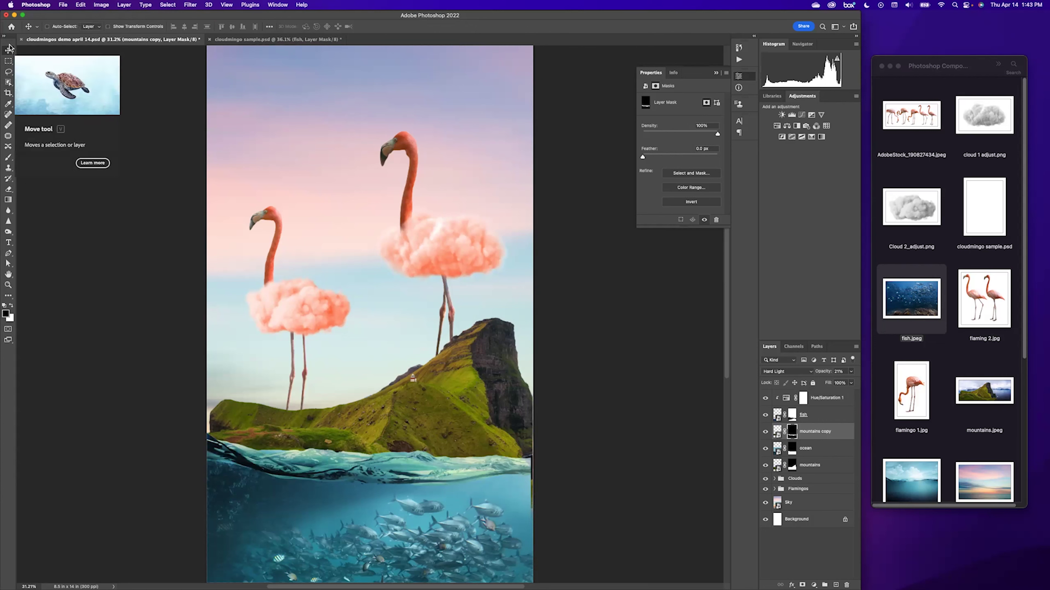
- Toggle the mountains copy and then the original mountains layer to check the reflection on the waves, leaving the original hidden
{"action": "key", "text": "super+minus"}
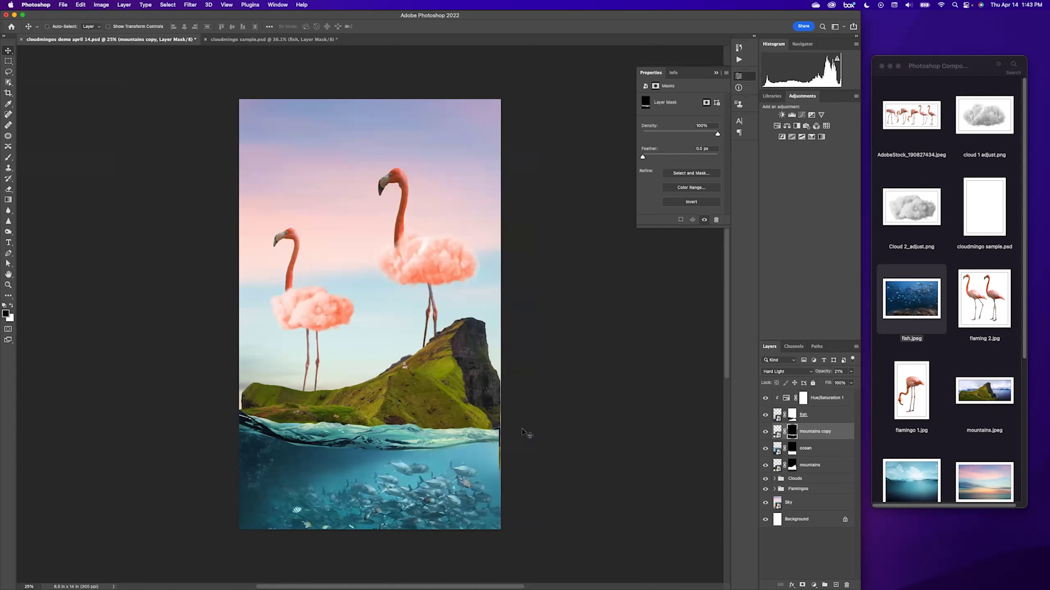
{"action": "left_click", "coordinate": [764, 433]}
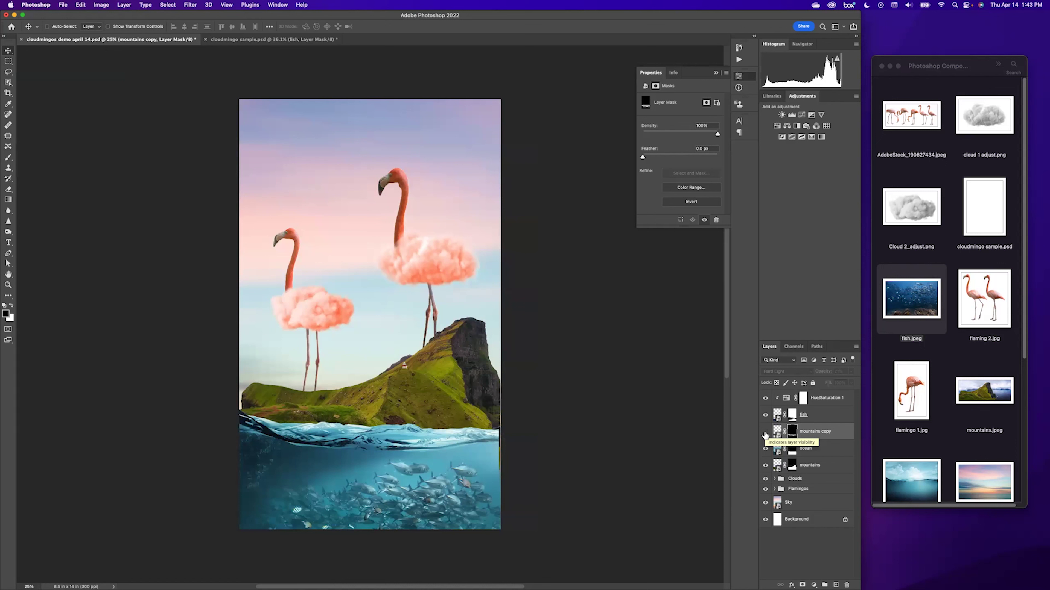
{"action": "left_click", "coordinate": [765, 432]}
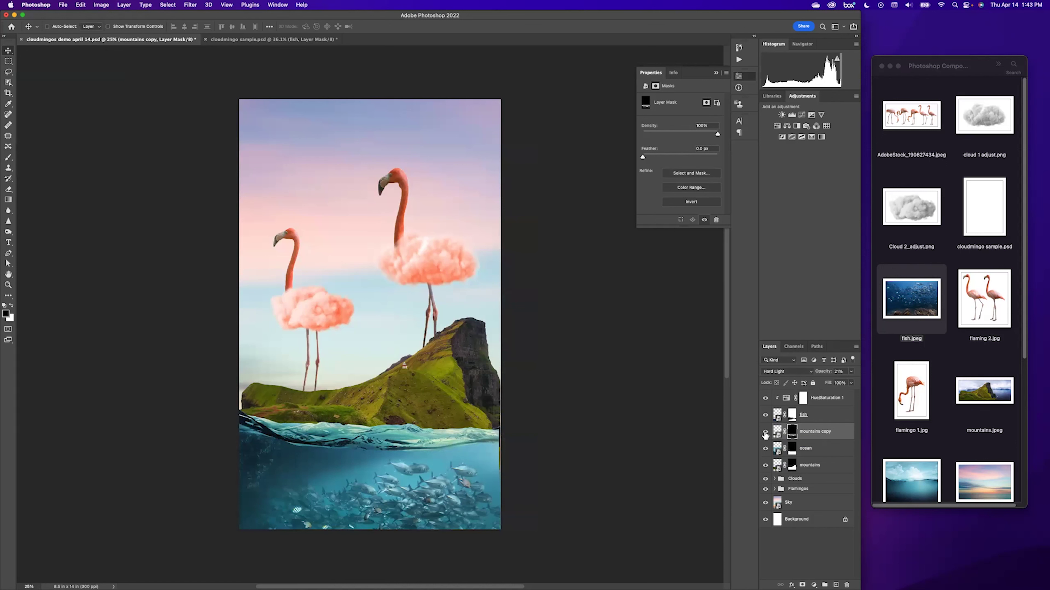
{"action": "left_click", "coordinate": [765, 466]}
{"action": "left_click", "coordinate": [765, 466]}
{"action": "left_click", "coordinate": [765, 466]}
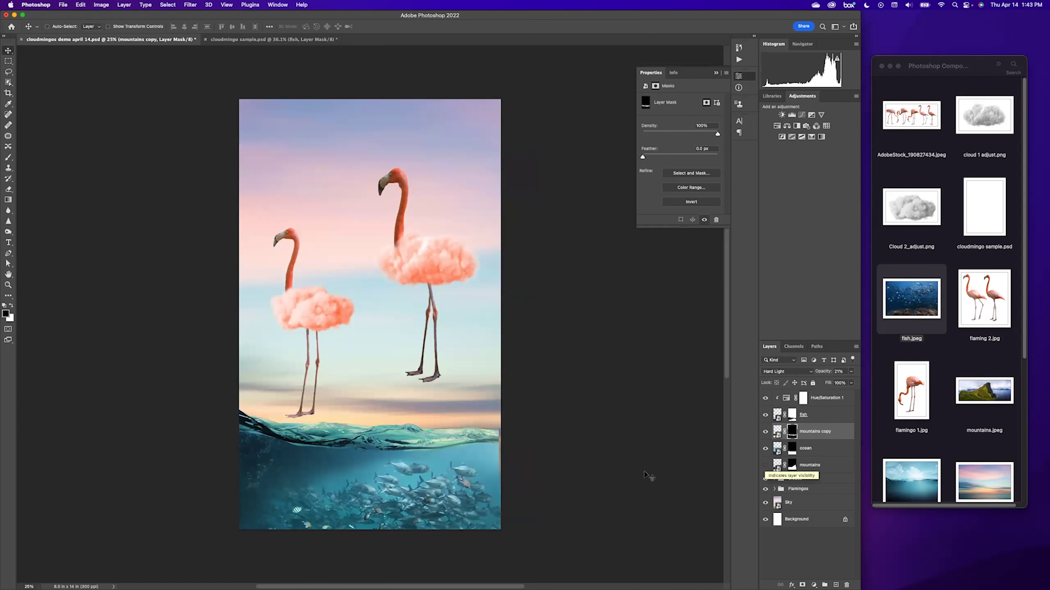
- Paint white on the ocean layer's mask along the image's right edge below the waterline and show the mountains layer
{"action": "left_click", "coordinate": [483, 459], "text": "super"}
{"action": "left_click", "coordinate": [764, 450]}
{"action": "left_click", "coordinate": [764, 450]}
{"action": "left_click", "coordinate": [791, 450]}
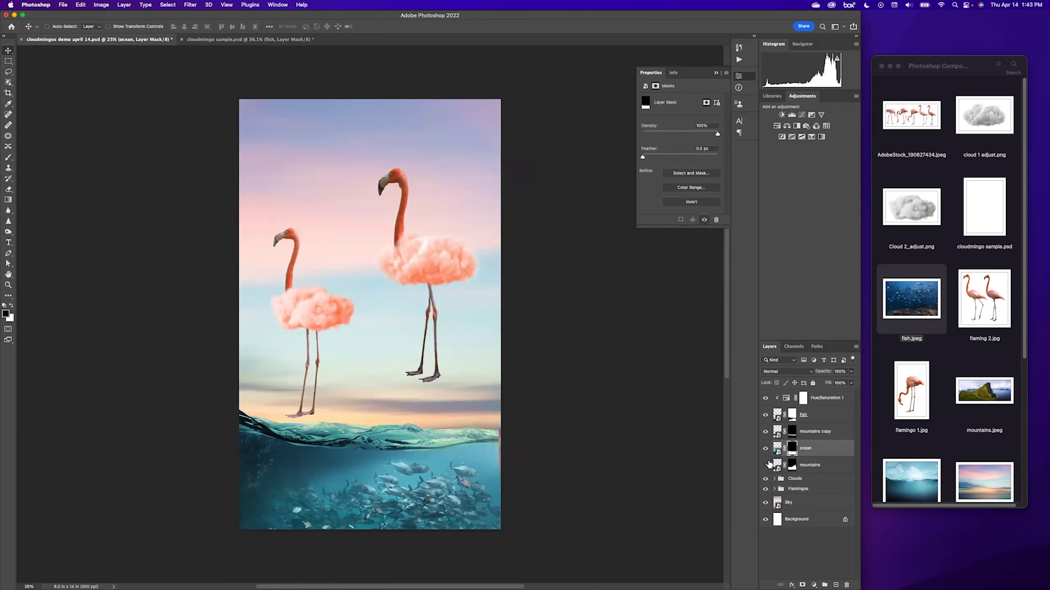
{"action": "left_click", "coordinate": [765, 465]}
{"action": "key", "text": "b"}
{"action": "key", "text": "x"}
{"action": "left_click_drag", "start_coordinate": [499, 441], "coordinate": [498, 477]}
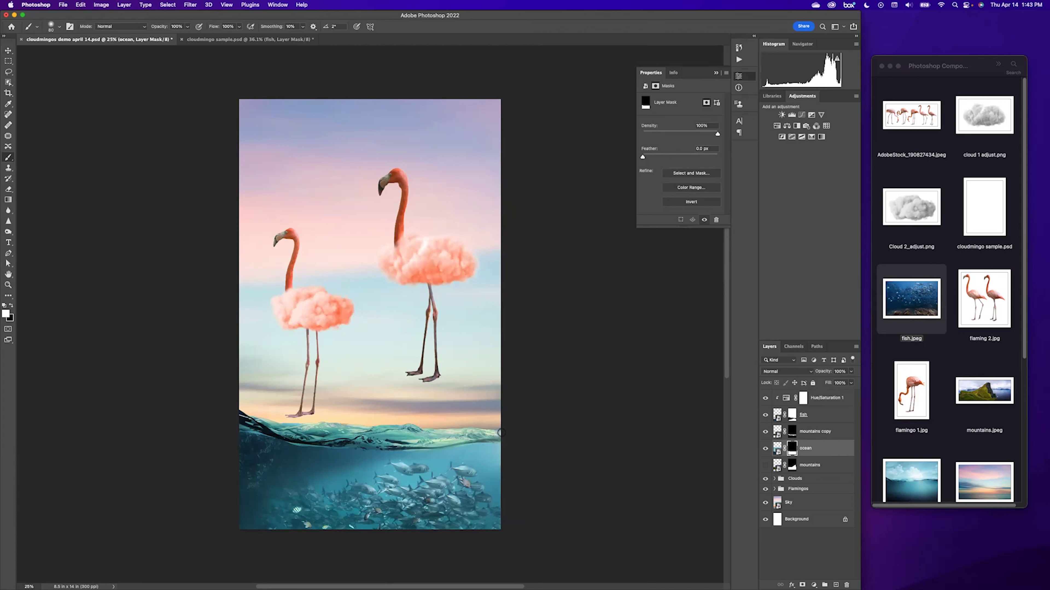
{"action": "left_click", "coordinate": [766, 465]}
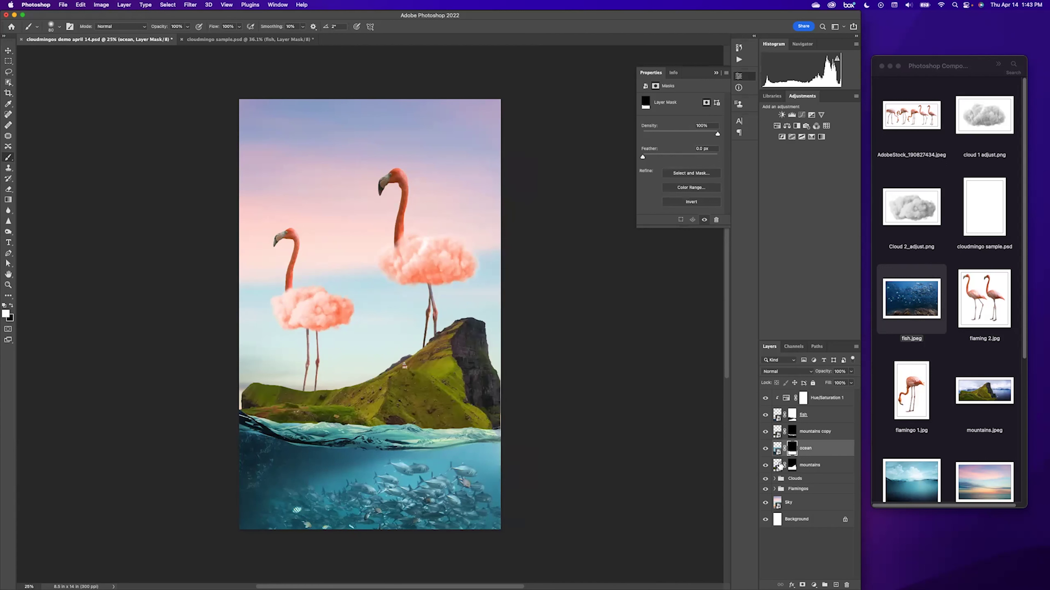
{"action": "left_click", "coordinate": [793, 468]}
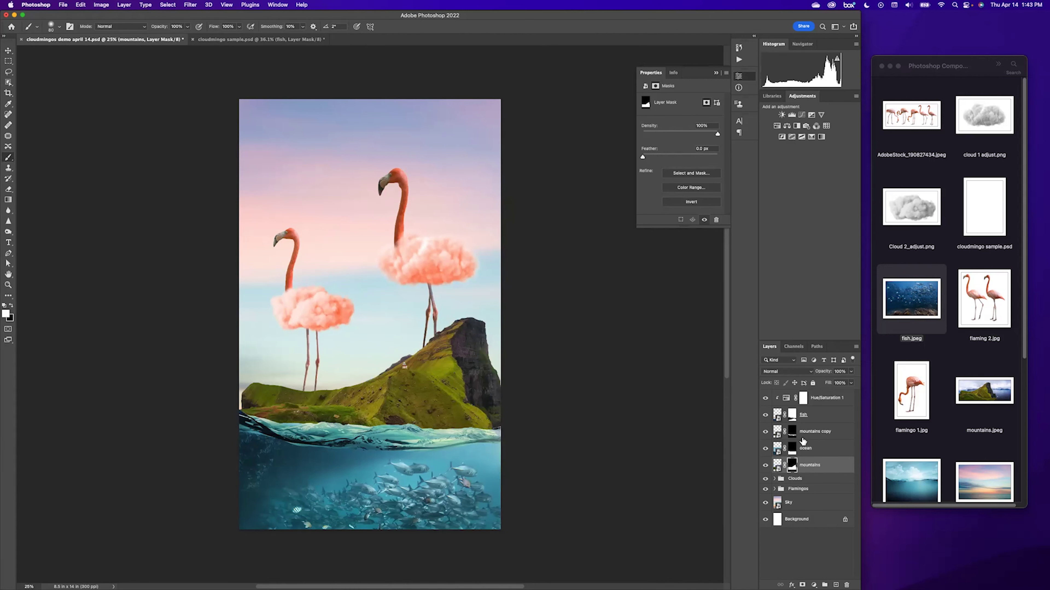
{"action": "left_click", "coordinate": [791, 433]}
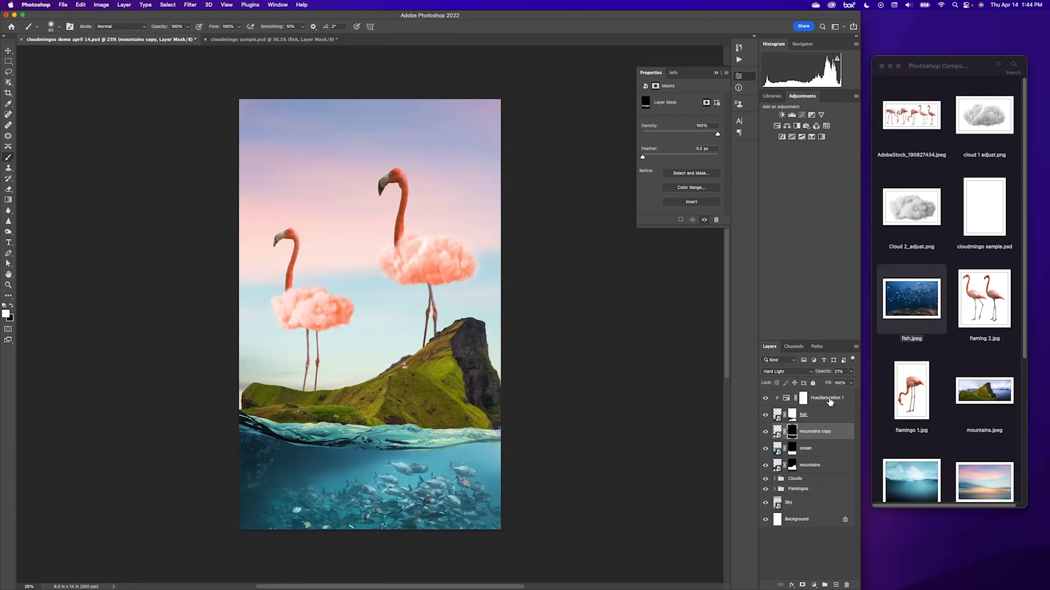
- Try an Exposure adjustment layer above Hue/Saturation 1 with exposure lowered to about -1.78, and delete it
{"action": "left_click", "coordinate": [838, 397]}
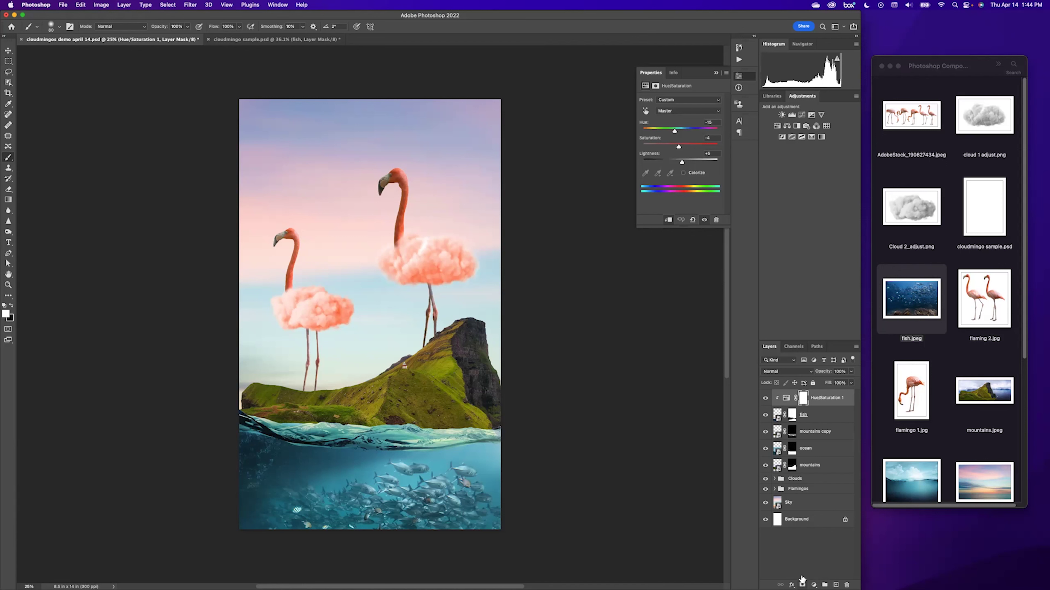
{"action": "left_click", "coordinate": [813, 585]}
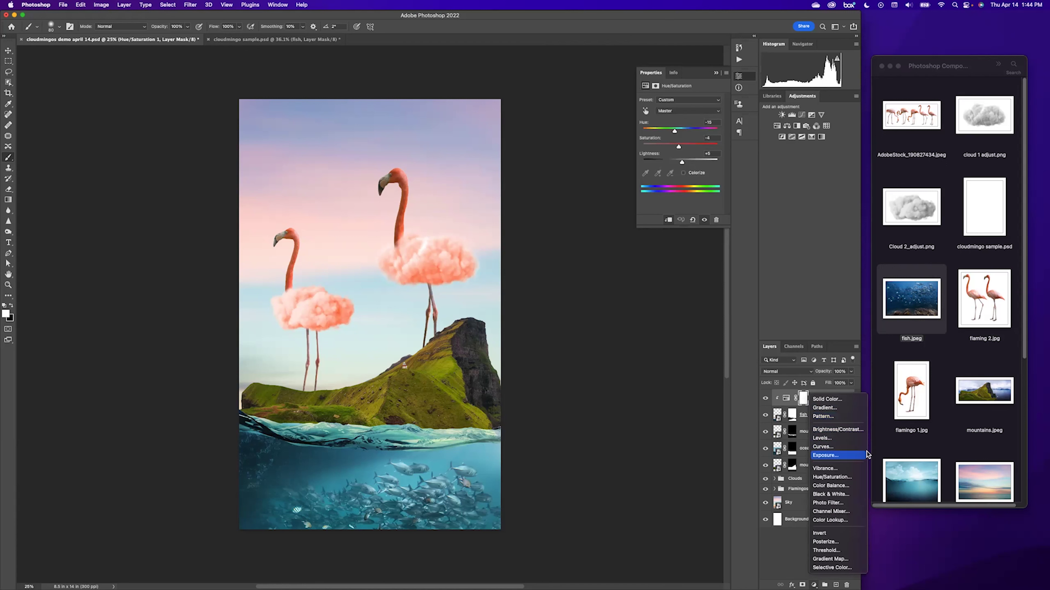
{"action": "left_click", "coordinate": [834, 457]}
{"action": "left_click_drag", "start_coordinate": [680, 124], "coordinate": [671, 122]}
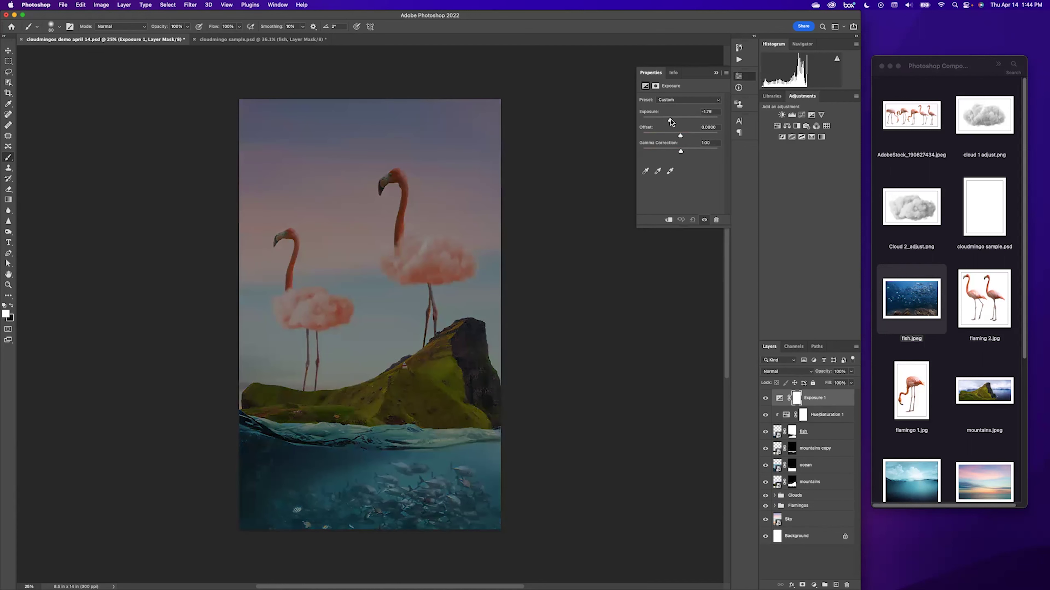
{"action": "key", "text": "Delete"}
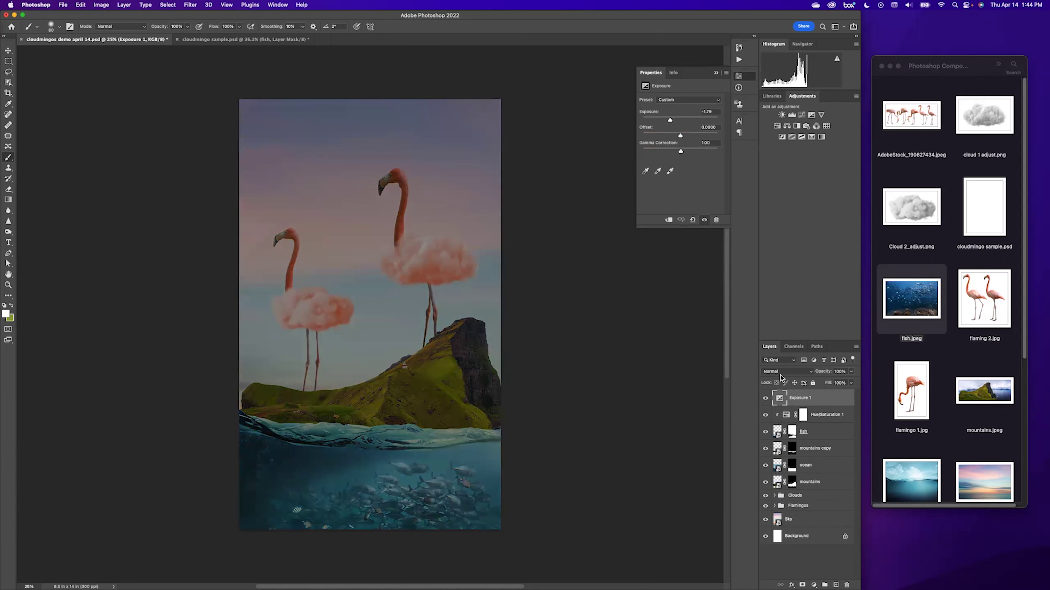
- Add a Levels adjustment layer above Hue/Saturation 1 with the shadow input at 36 and the midtones at 0.55
{"action": "left_click", "coordinate": [813, 585]}
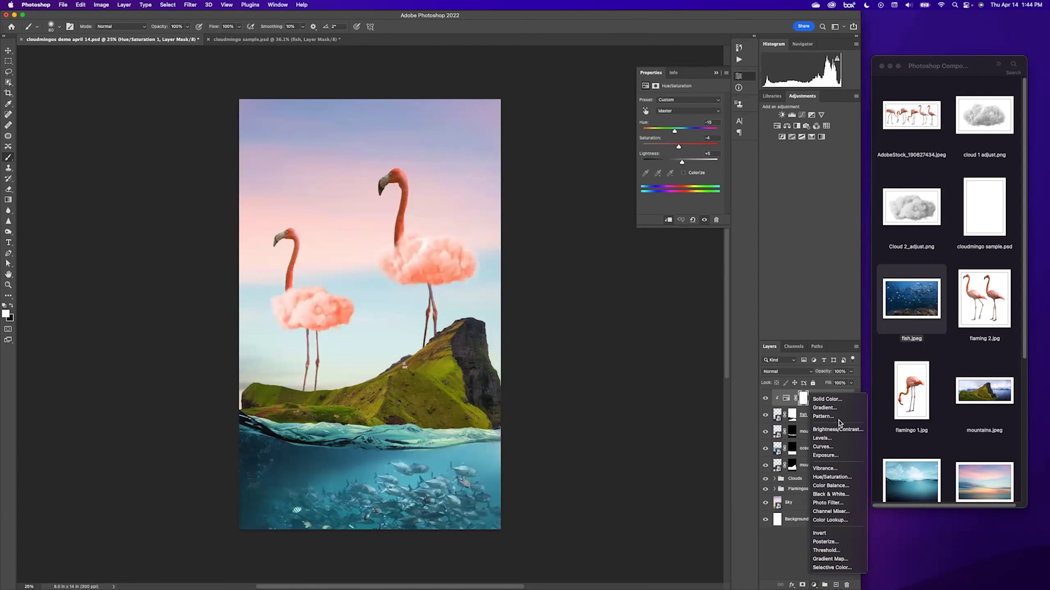
{"action": "left_click", "coordinate": [832, 441]}
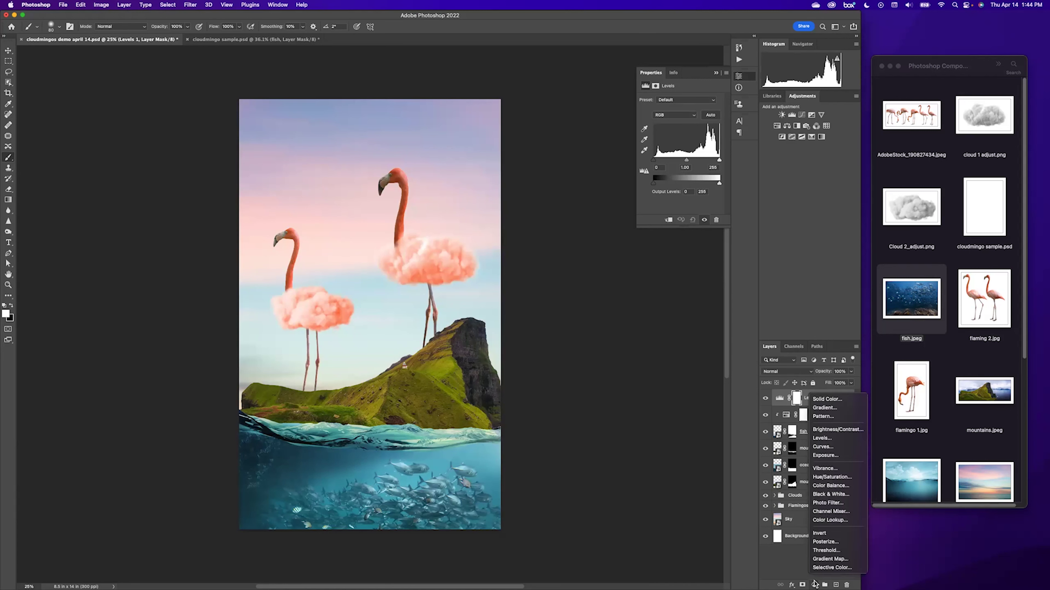
{"action": "left_click", "coordinate": [774, 562]}
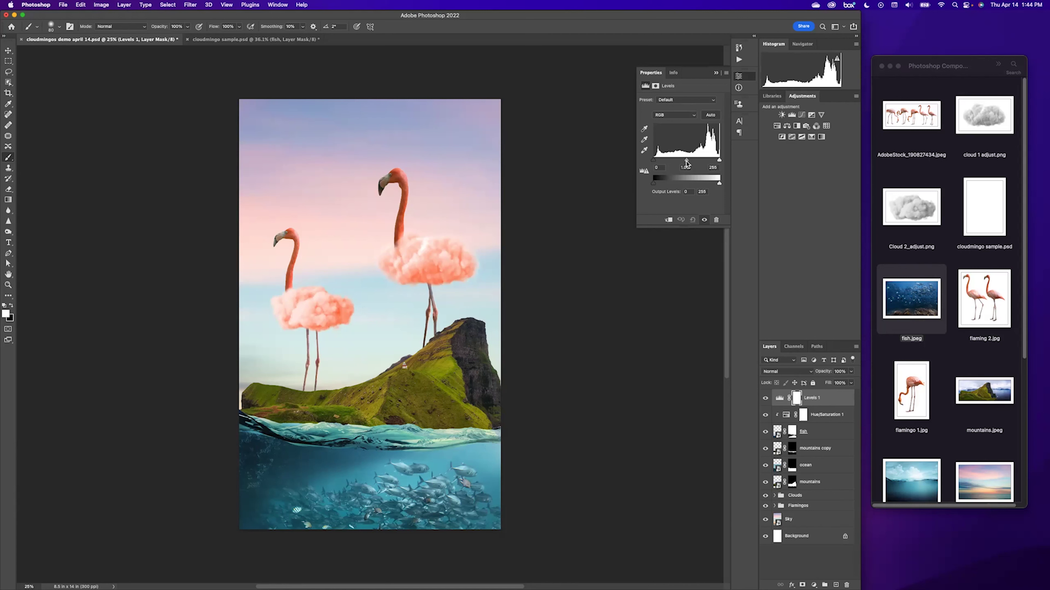
{"action": "left_click_drag", "start_coordinate": [687, 163], "coordinate": [697, 161]}
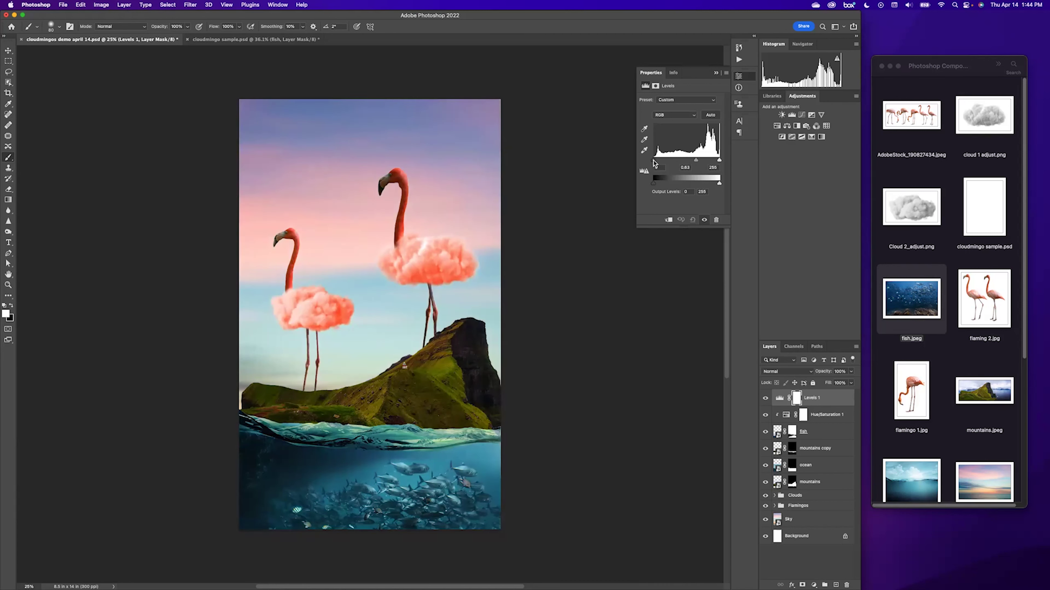
{"action": "left_click_drag", "start_coordinate": [653, 162], "coordinate": [663, 160]}
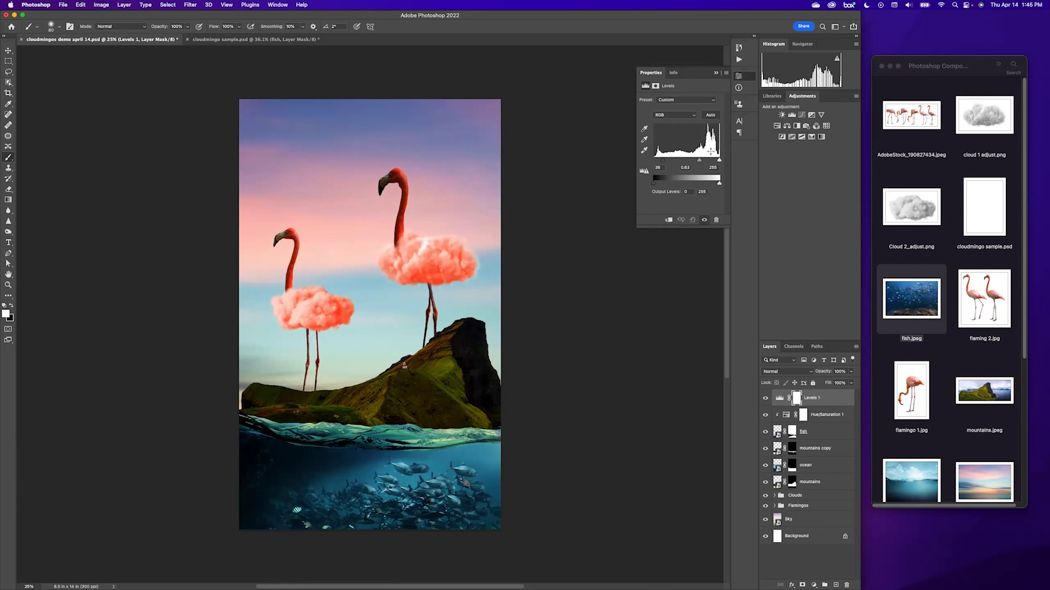
{"action": "left_click_drag", "start_coordinate": [698, 160], "coordinate": [703, 163]}
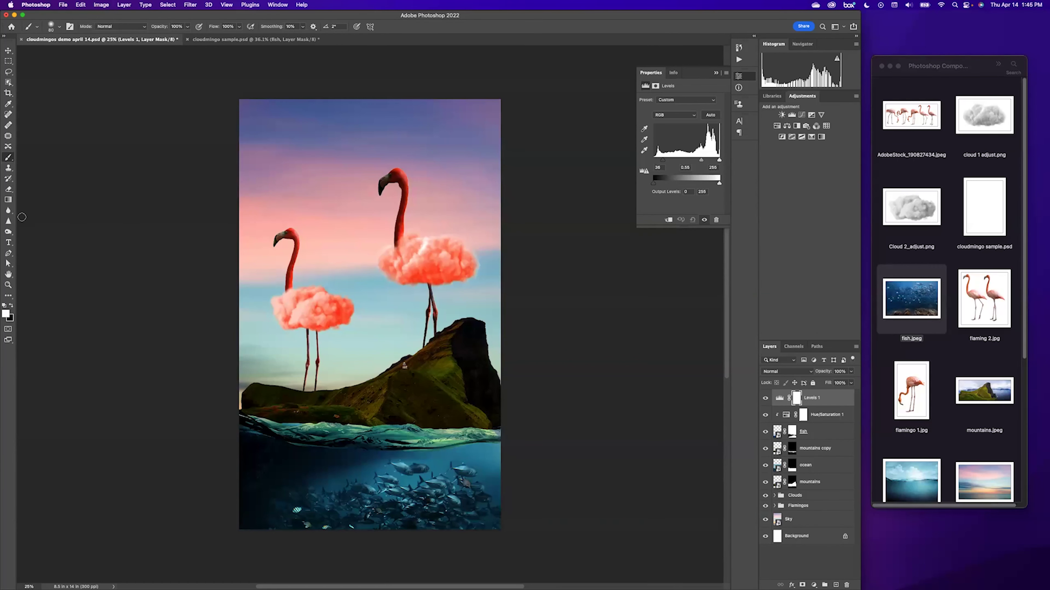
- Try a vertical gradient with the Gradient tool on a new top layer, and undo both the gradient and the layer
{"action": "left_click", "coordinate": [9, 199]}
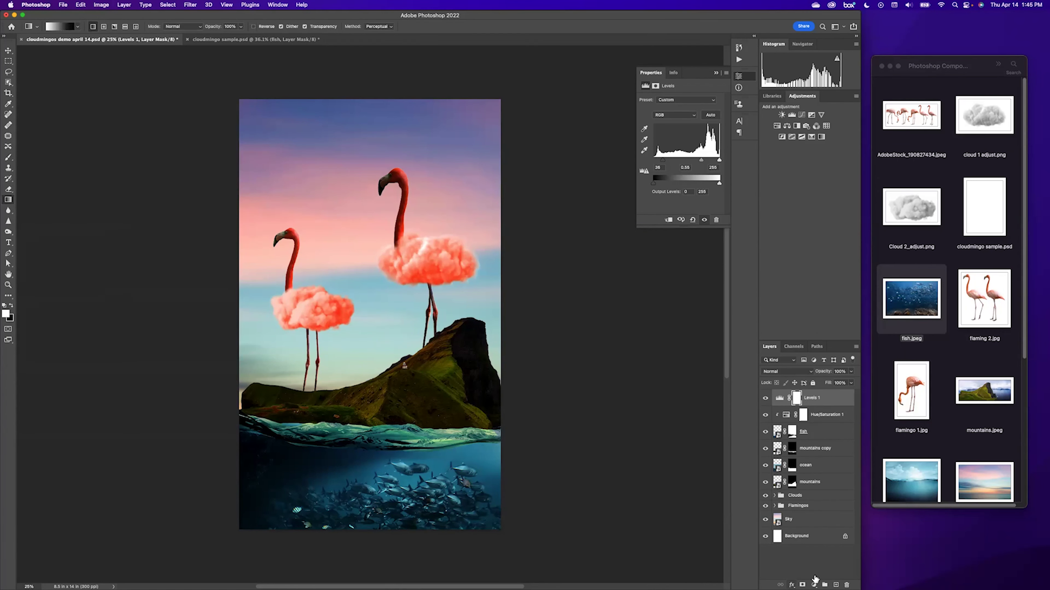
{"action": "left_click", "coordinate": [844, 584]}
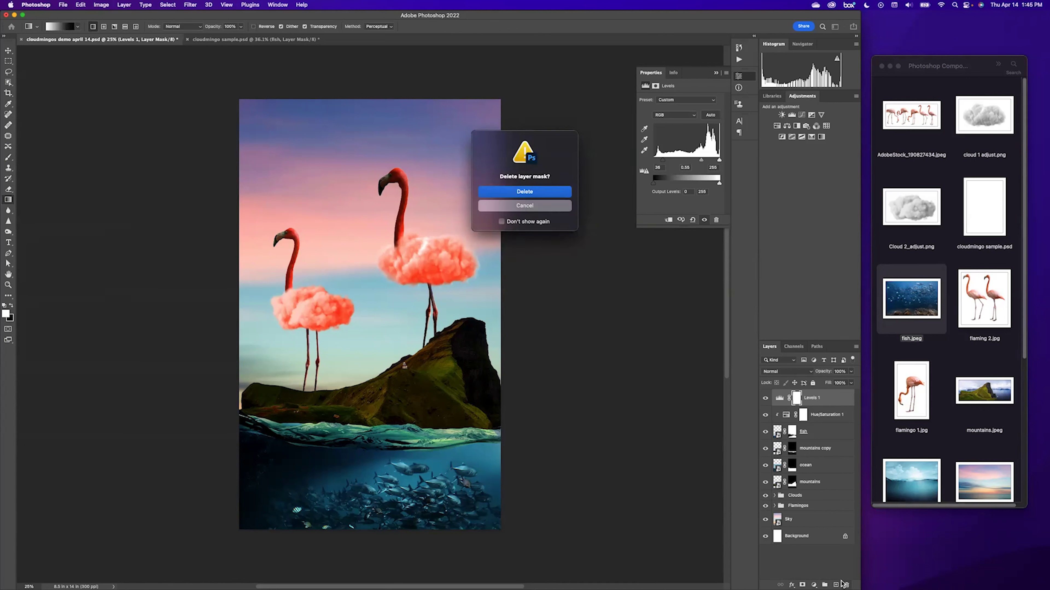
{"action": "key", "text": "Escape"}
{"action": "left_click", "coordinate": [835, 584]}
{"action": "left_click_drag", "start_coordinate": [343, 397], "coordinate": [344, 253]}
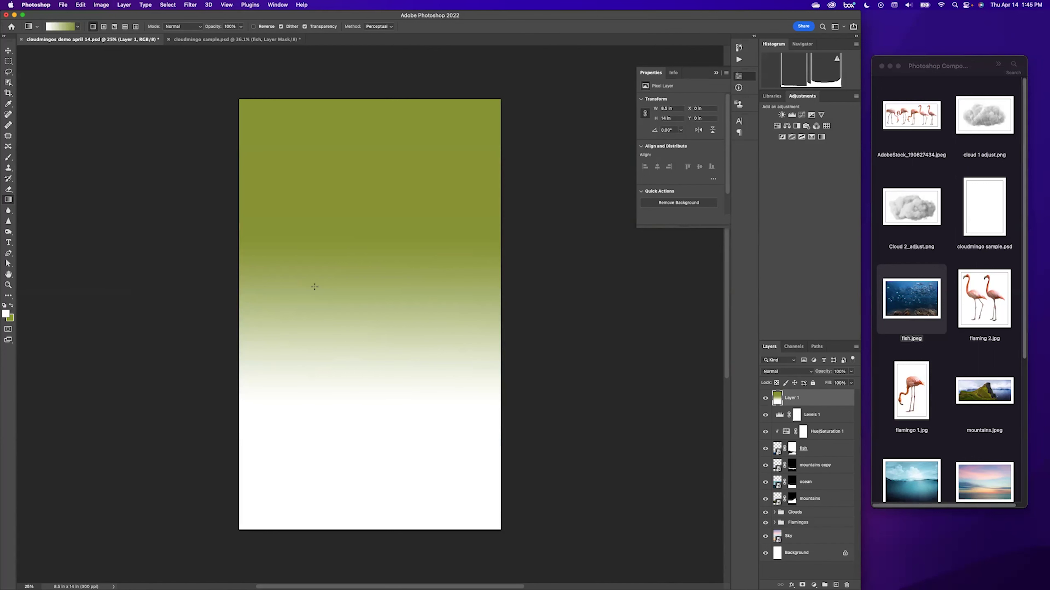
{"action": "key", "text": "super+z"}
{"action": "key", "text": "super+z"}
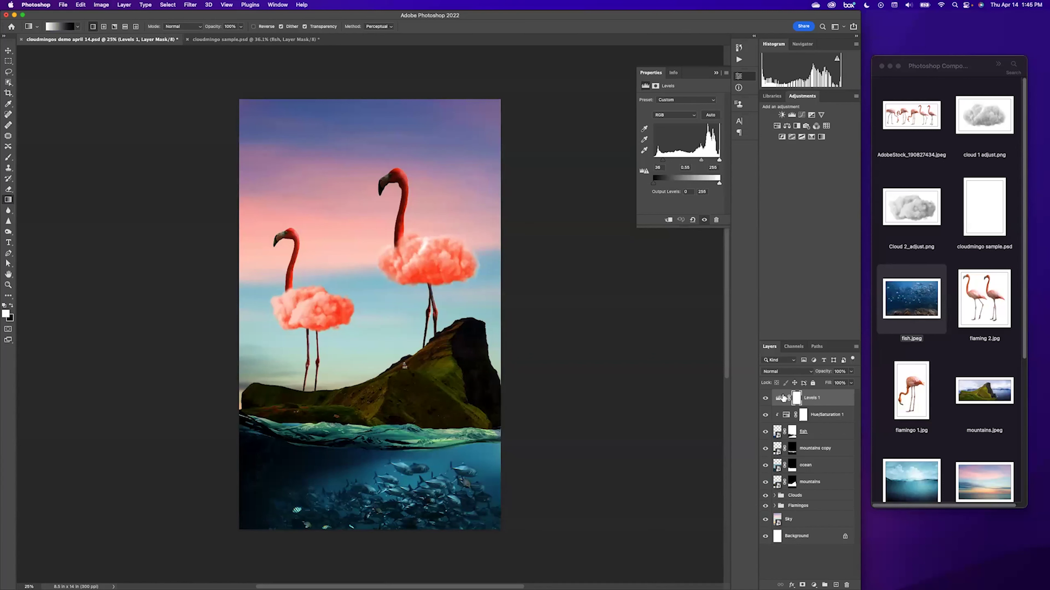
- Try white-to-black gradients of different lengths and directions on the Levels 1 mask while viewing the mask alone, and return to the image
{"action": "left_click", "coordinate": [796, 399]}
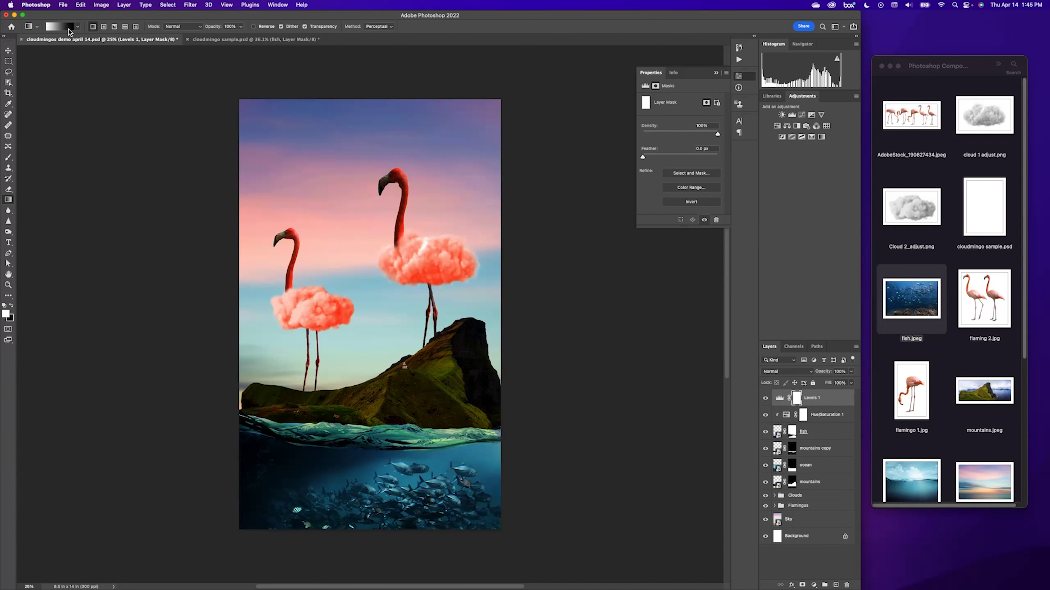
{"action": "left_click_drag", "start_coordinate": [255, 280], "coordinate": [384, 282]}
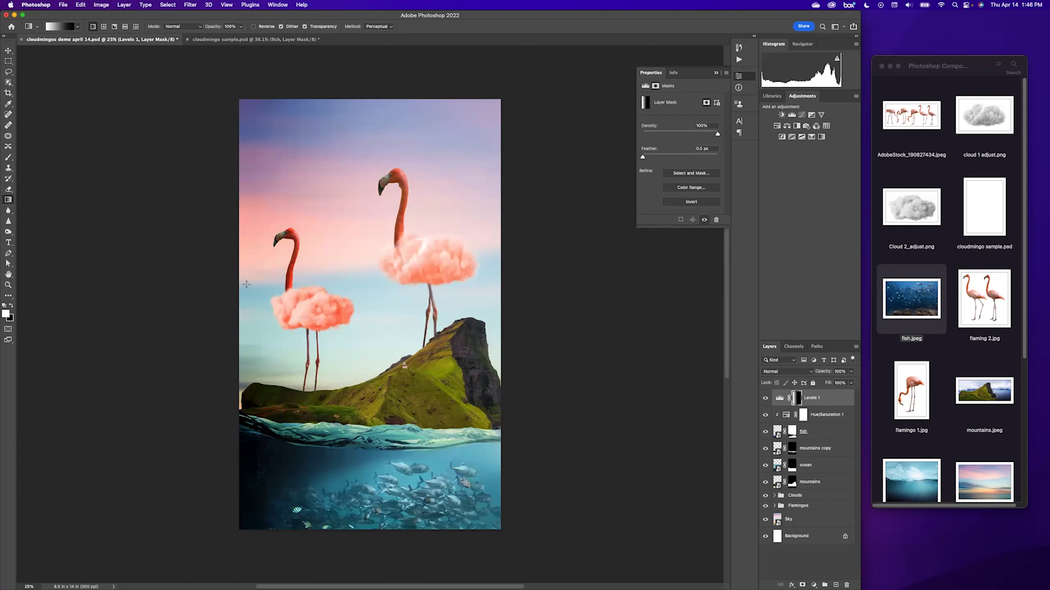
{"action": "left_click", "coordinate": [796, 400], "text": "alt"}
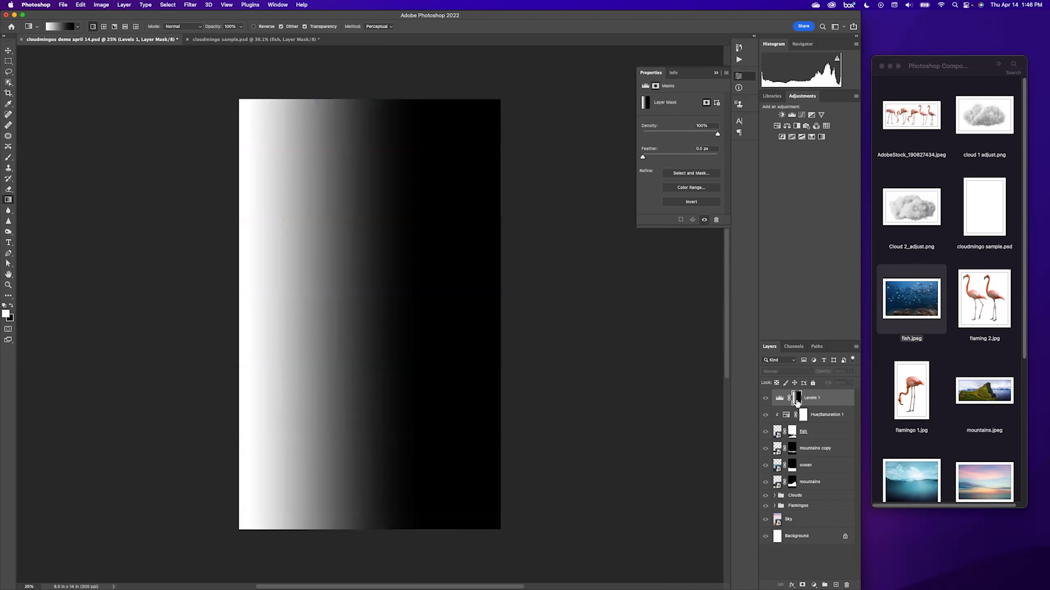
{"action": "left_click_drag", "start_coordinate": [243, 291], "coordinate": [494, 292]}
{"action": "left_click_drag", "start_coordinate": [241, 301], "coordinate": [263, 302]}
{"action": "left_click_drag", "start_coordinate": [261, 373], "coordinate": [309, 369]}
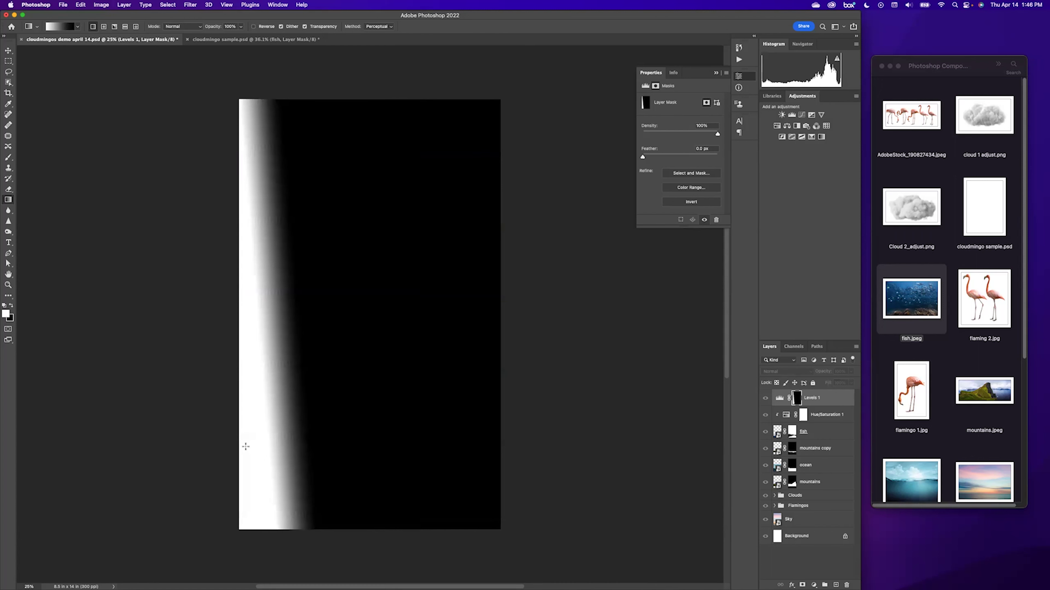
{"action": "left_click_drag", "start_coordinate": [246, 308], "coordinate": [335, 308]}
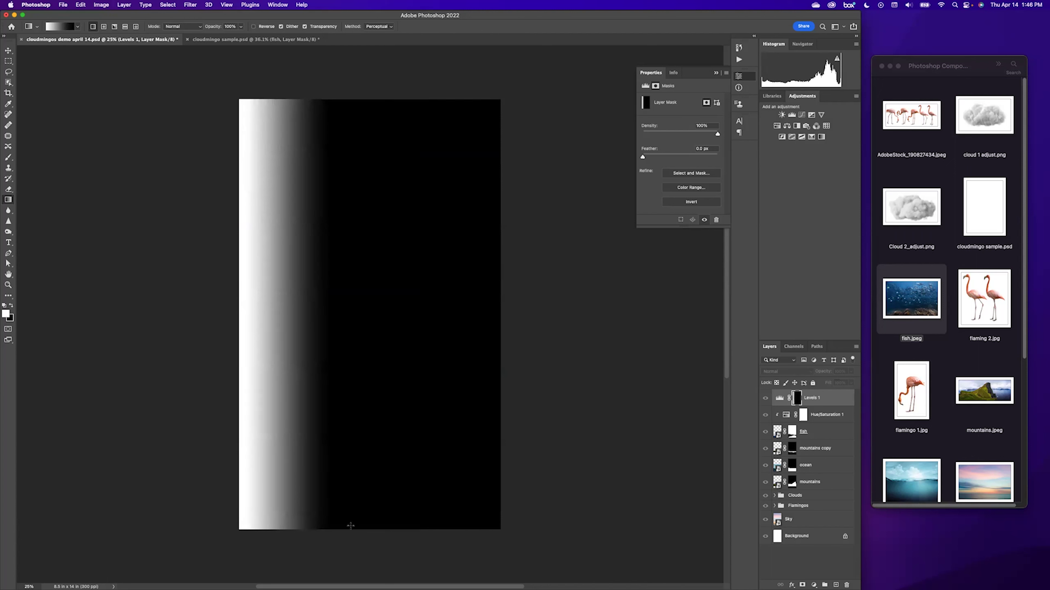
{"action": "left_click_drag", "start_coordinate": [351, 526], "coordinate": [371, 495]}
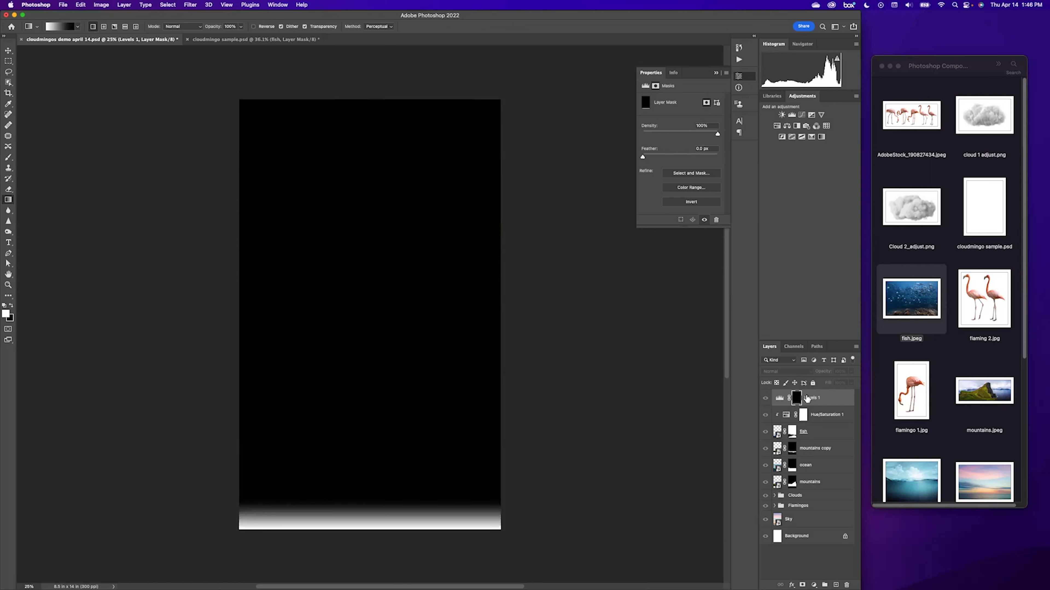
{"action": "left_click", "coordinate": [796, 398], "text": "alt"}
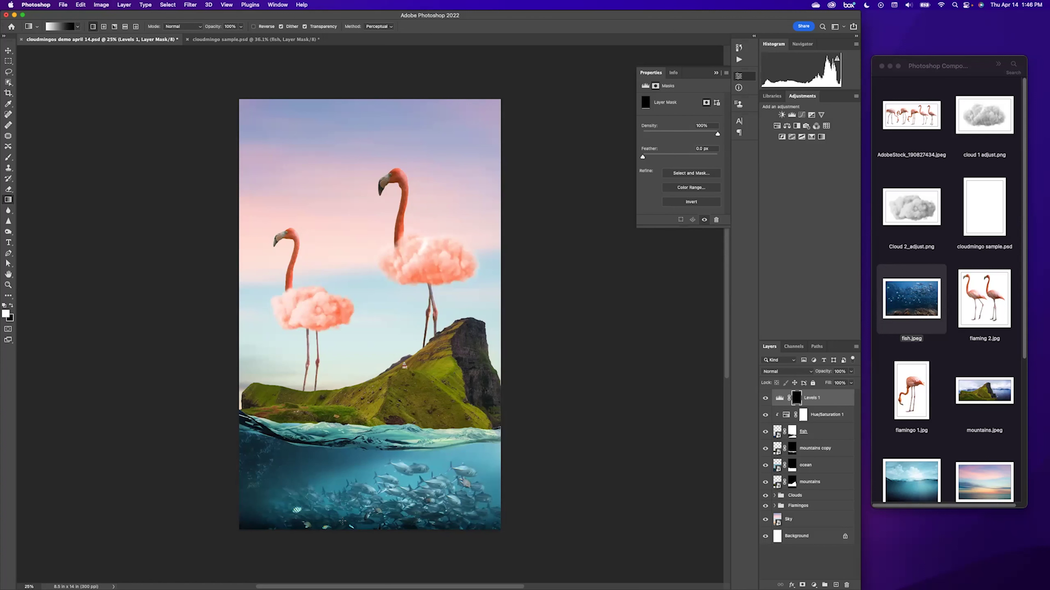
- Redraw the Levels 1 mask gradient upward from the image's lower edge so the darkening covers only the deep water and fish
{"action": "left_click_drag", "start_coordinate": [366, 531], "coordinate": [367, 519]}
{"action": "left_click_drag", "start_coordinate": [365, 473], "coordinate": [365, 474]}
{"action": "left_click_drag", "start_coordinate": [362, 529], "coordinate": [362, 481]}
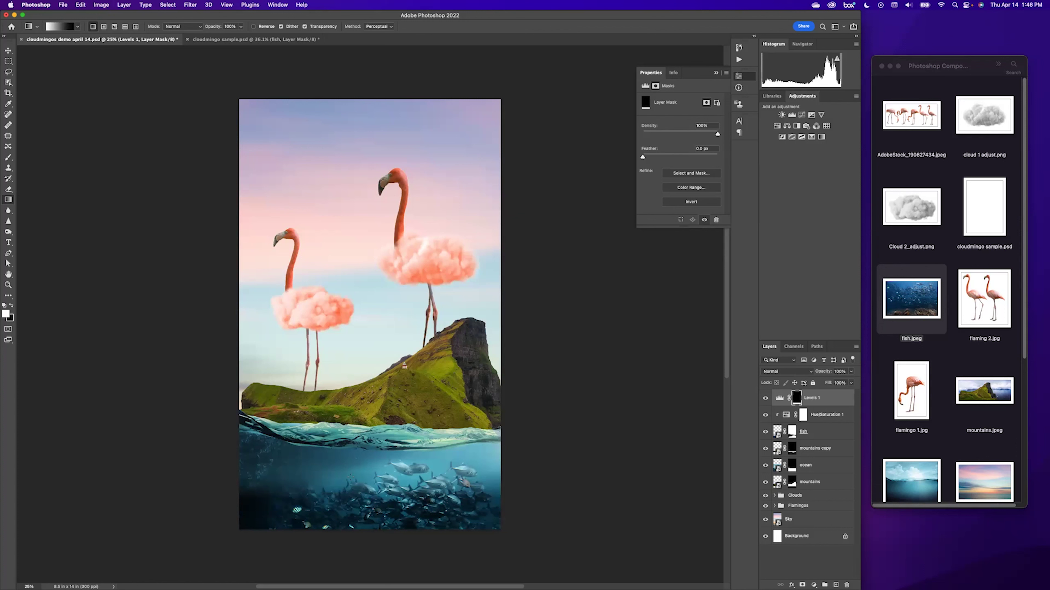
{"action": "left_click_drag", "start_coordinate": [372, 506], "coordinate": [367, 481]}
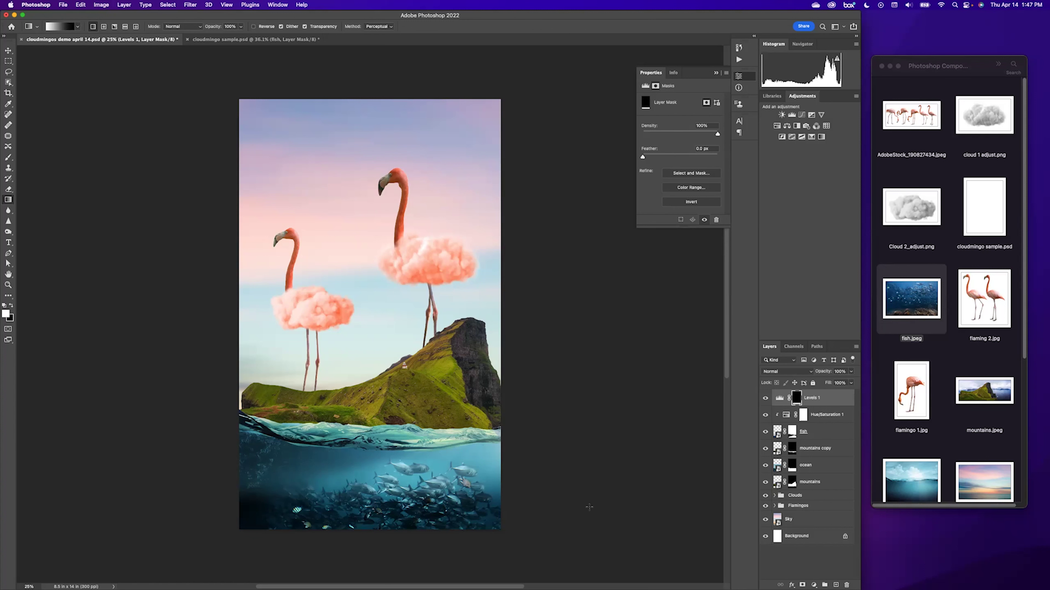
- Add a Levels adjustment layer clipped to the mountains layer, leaving its midtones at 1.00
{"action": "left_click", "coordinate": [809, 482]}
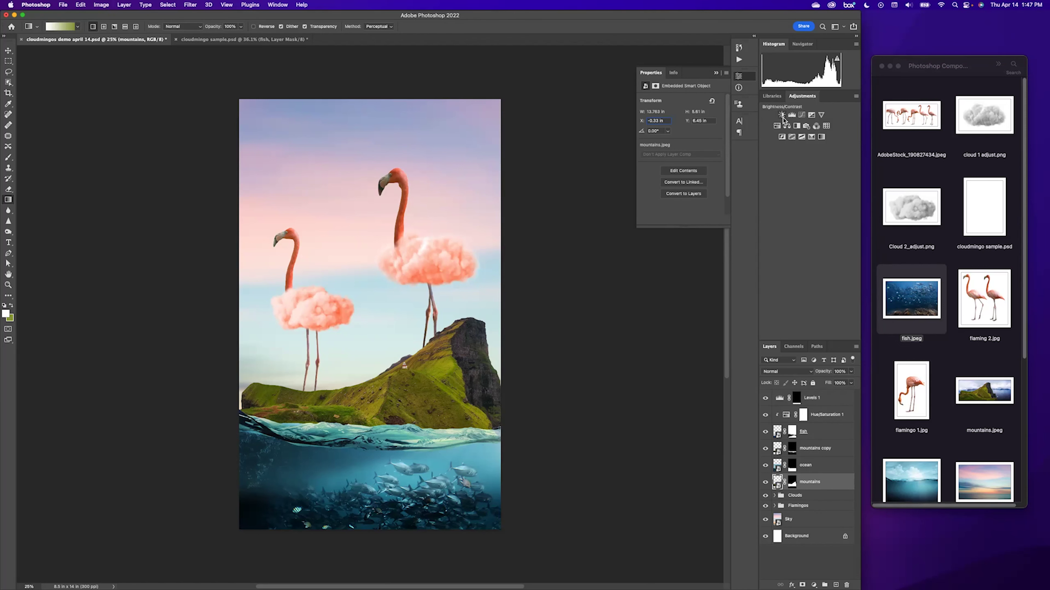
{"action": "left_click", "coordinate": [812, 583]}
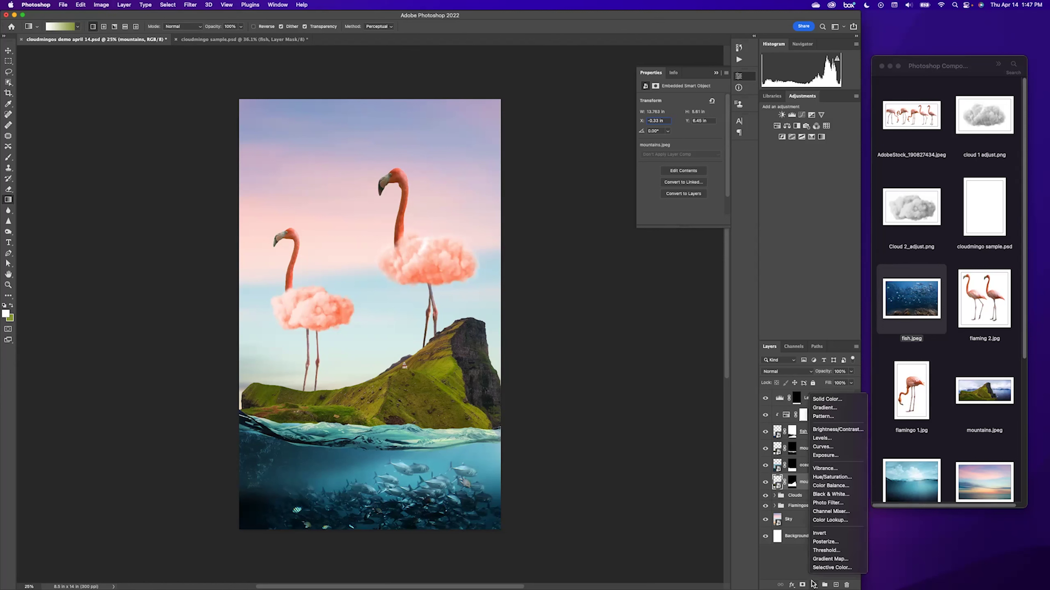
{"action": "left_click", "coordinate": [813, 438]}
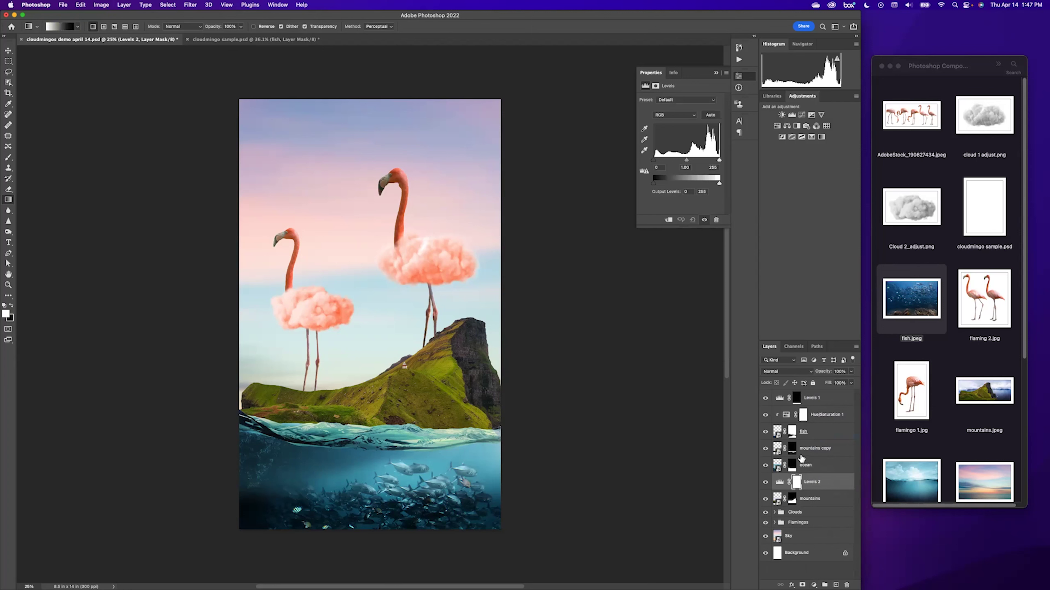
{"action": "left_click_drag", "start_coordinate": [686, 160], "coordinate": [693, 160]}
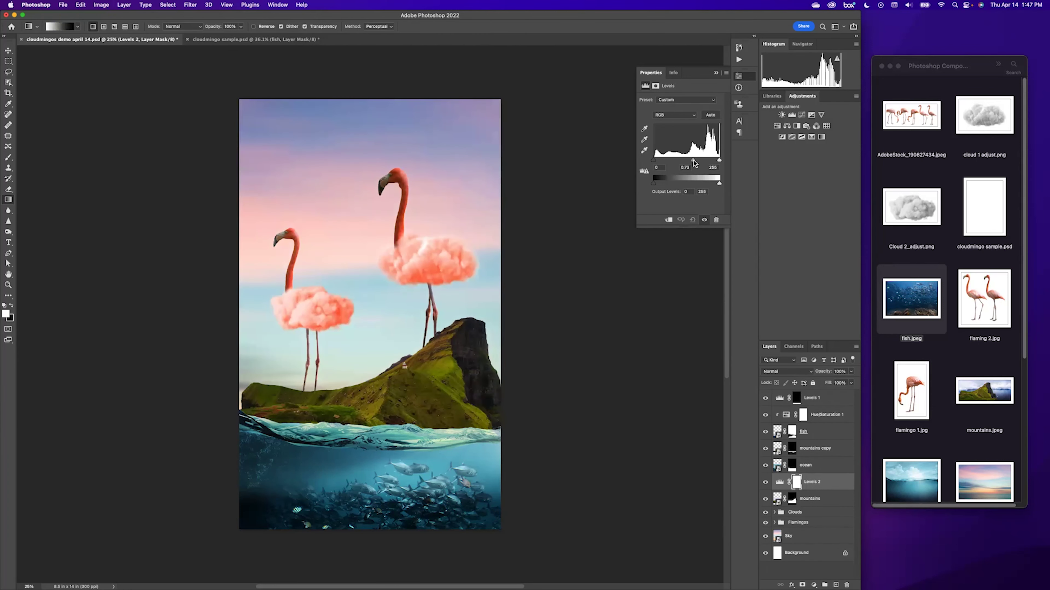
{"action": "left_click", "coordinate": [668, 220]}
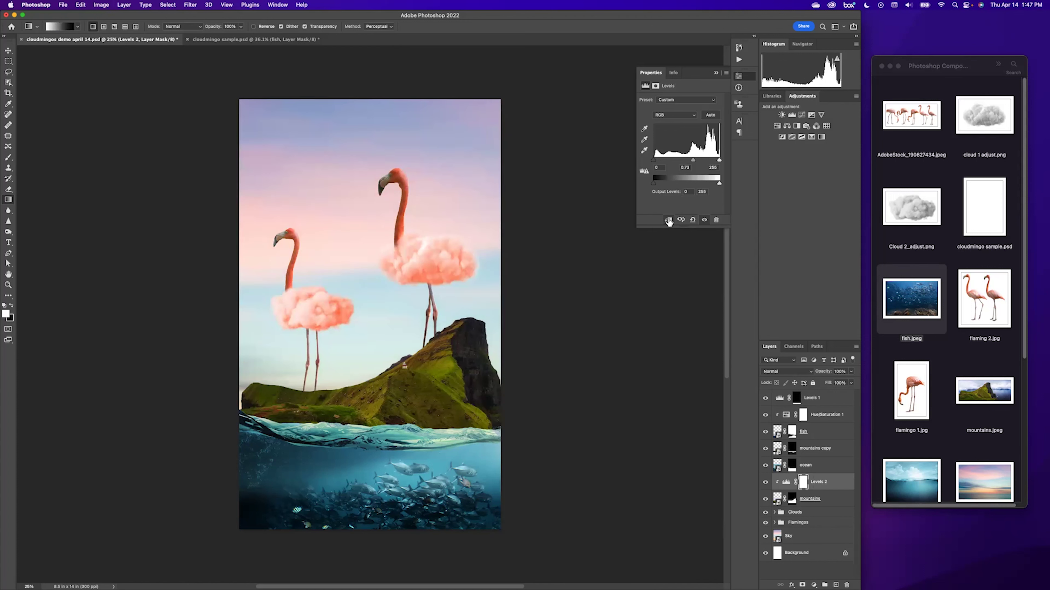
{"action": "left_click_drag", "start_coordinate": [693, 160], "coordinate": [686, 162]}
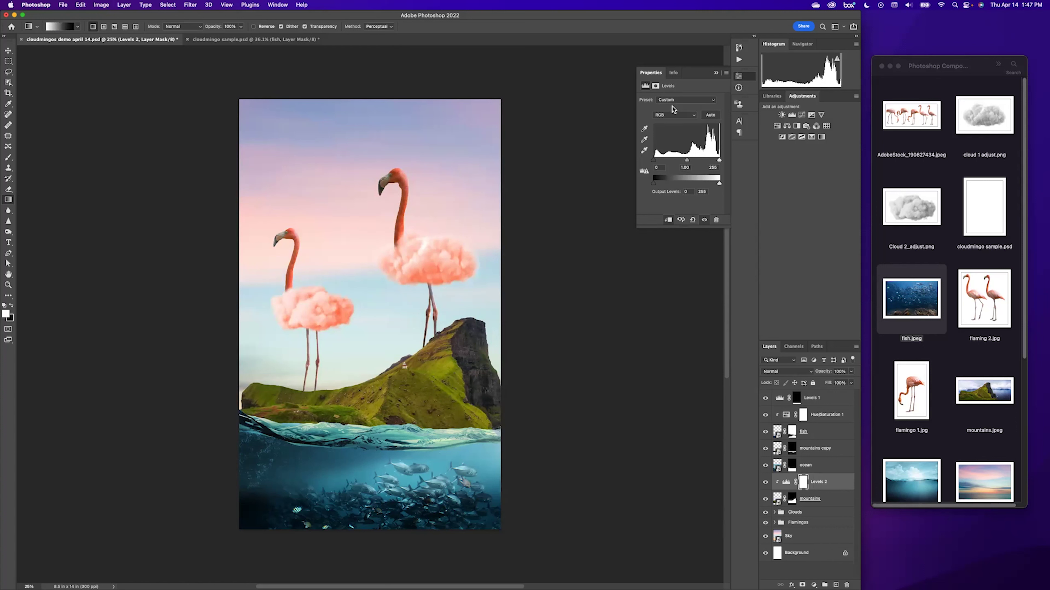
- Set the Red channel midtones to 0.74 in the Levels layer clipped to the mountains
{"action": "left_click", "coordinate": [659, 118]}
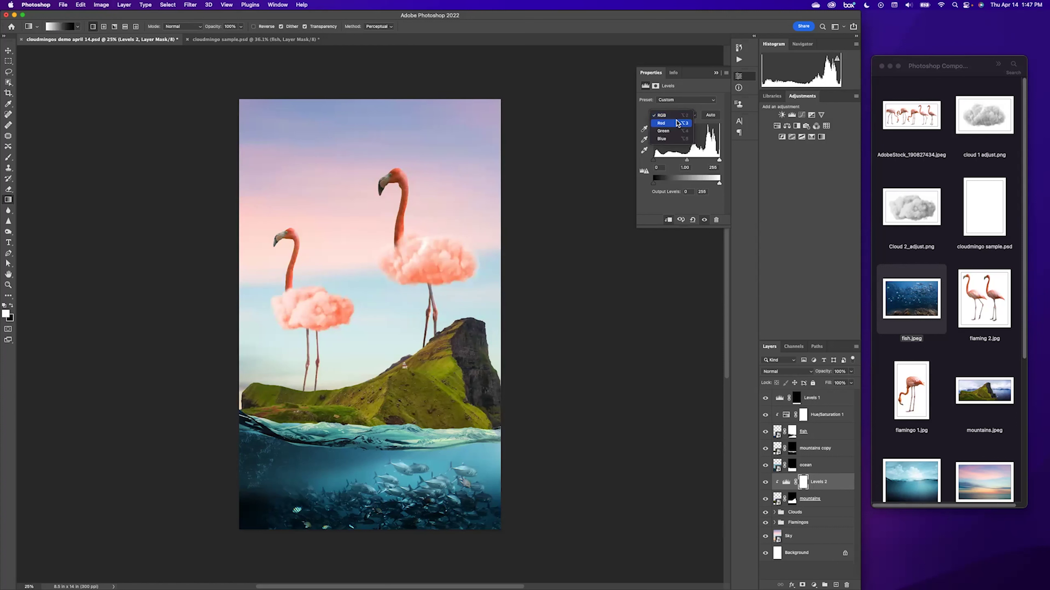
{"action": "left_click", "coordinate": [675, 124]}
{"action": "left_click_drag", "start_coordinate": [686, 160], "coordinate": [694, 163]}
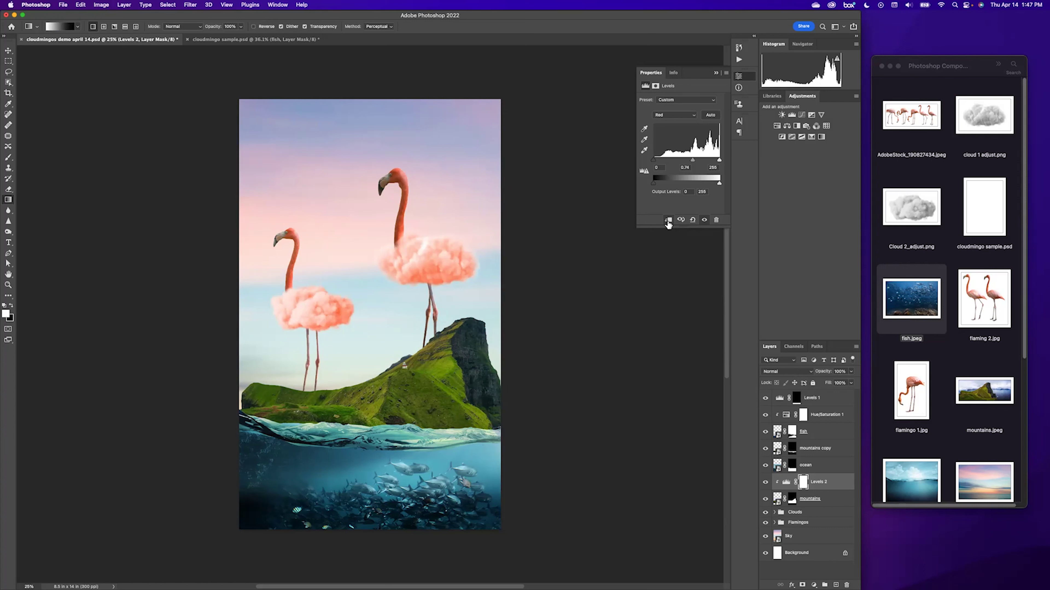
{"action": "left_click", "coordinate": [669, 118]}
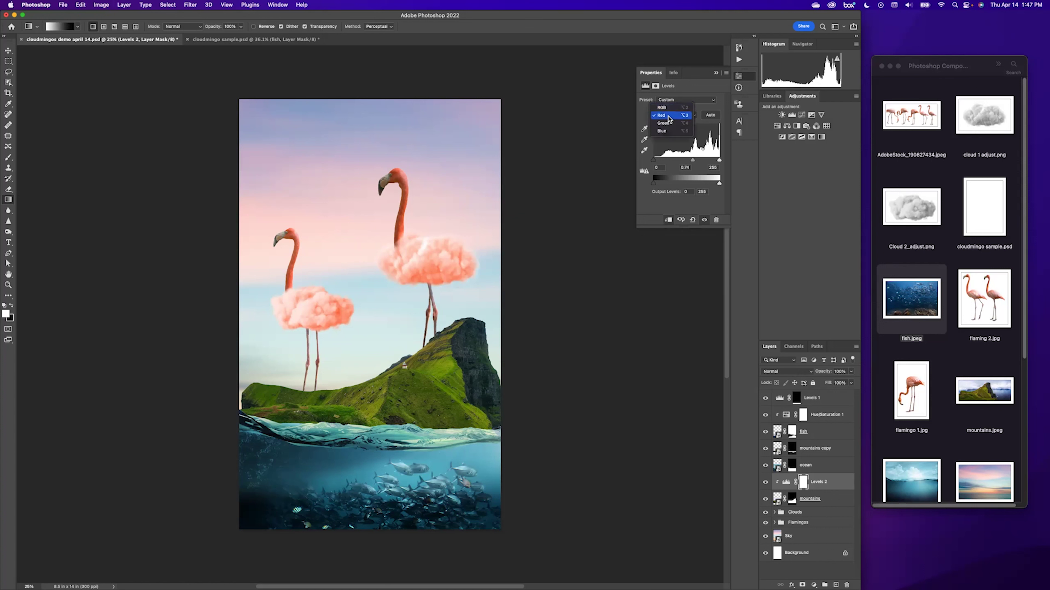
{"action": "left_click", "coordinate": [668, 117]}
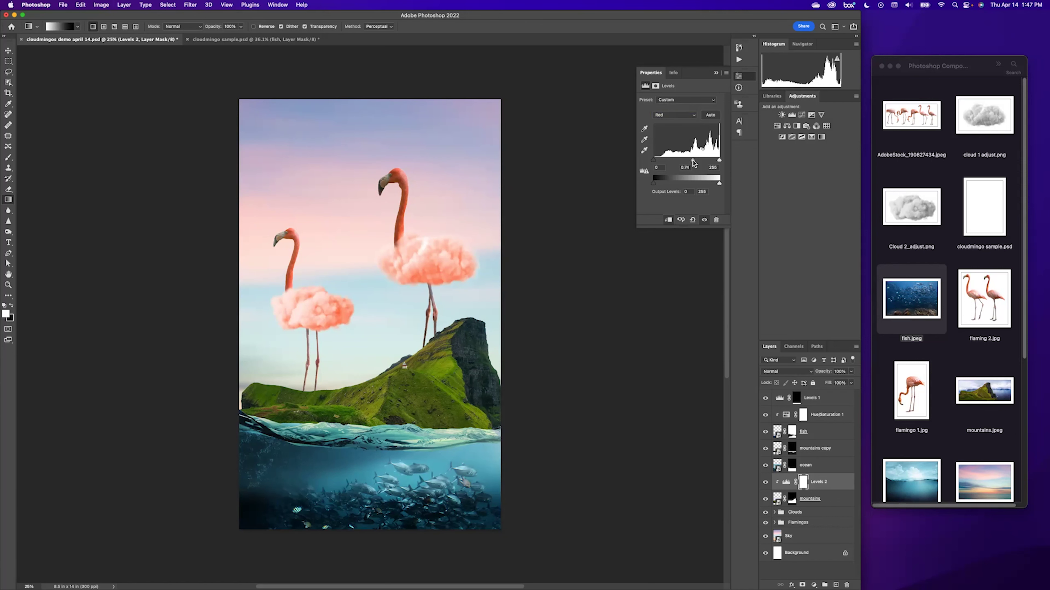
- Examine the waterline at 300% where the foot of the mountain's cliff meets the waves
{"action": "scroll", "coordinate": [385, 226], "scroll_direction": "up", "scroll_amount": 3}
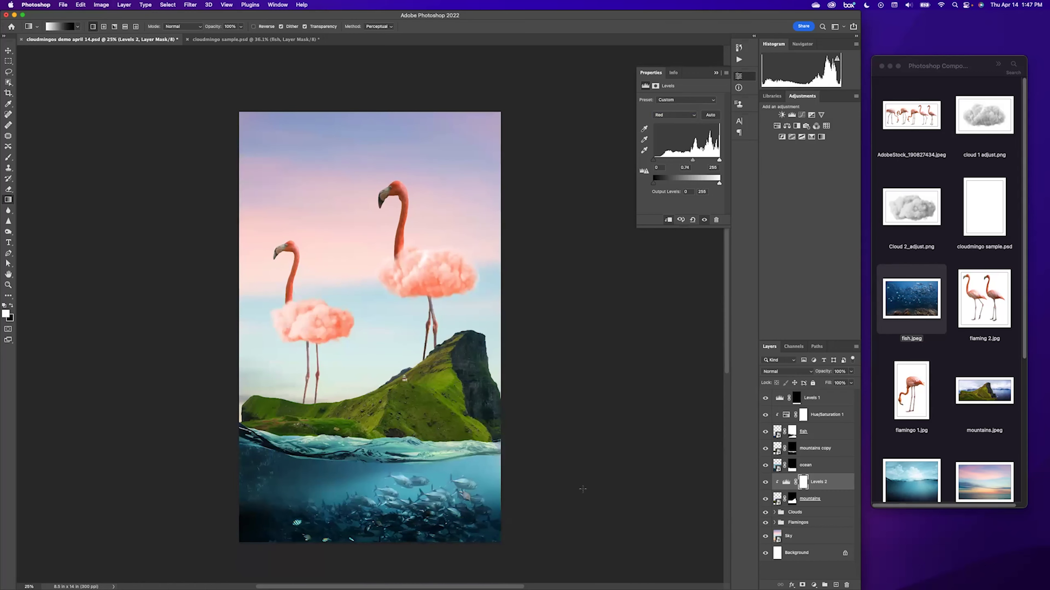
{"action": "key", "text": "super+plus"}
{"action": "key", "text": "super+plus"}
{"action": "key", "text": "super+plus"}
{"action": "key", "text": "super+plus"}
{"action": "left_click_drag", "start_coordinate": [435, 355], "coordinate": [292, 162]}
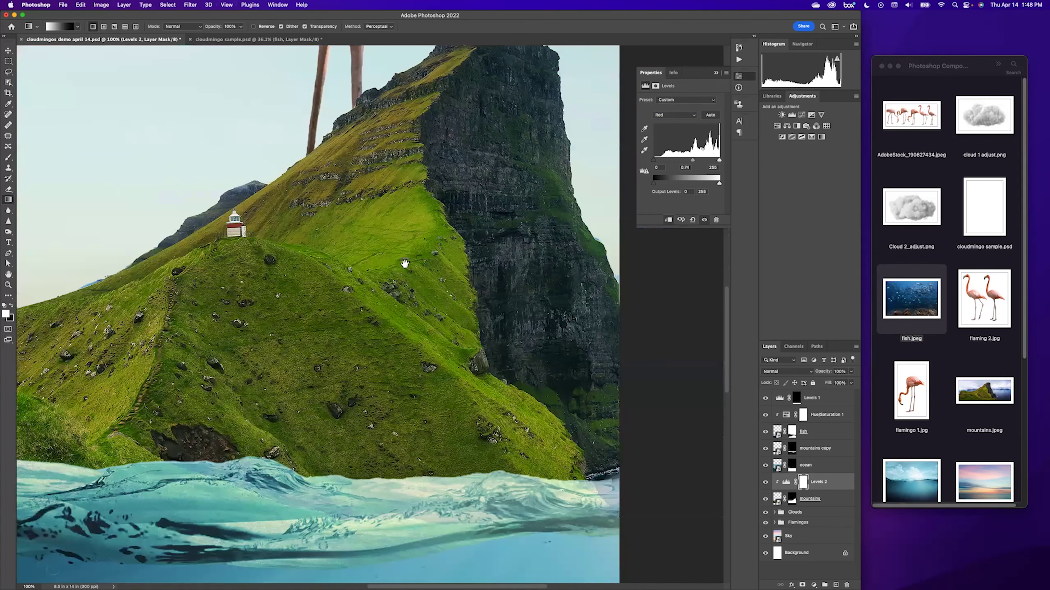
{"action": "left_click_drag", "start_coordinate": [404, 265], "coordinate": [230, 106]}
{"action": "key", "text": "super+plus"}
{"action": "key", "text": "super+plus"}
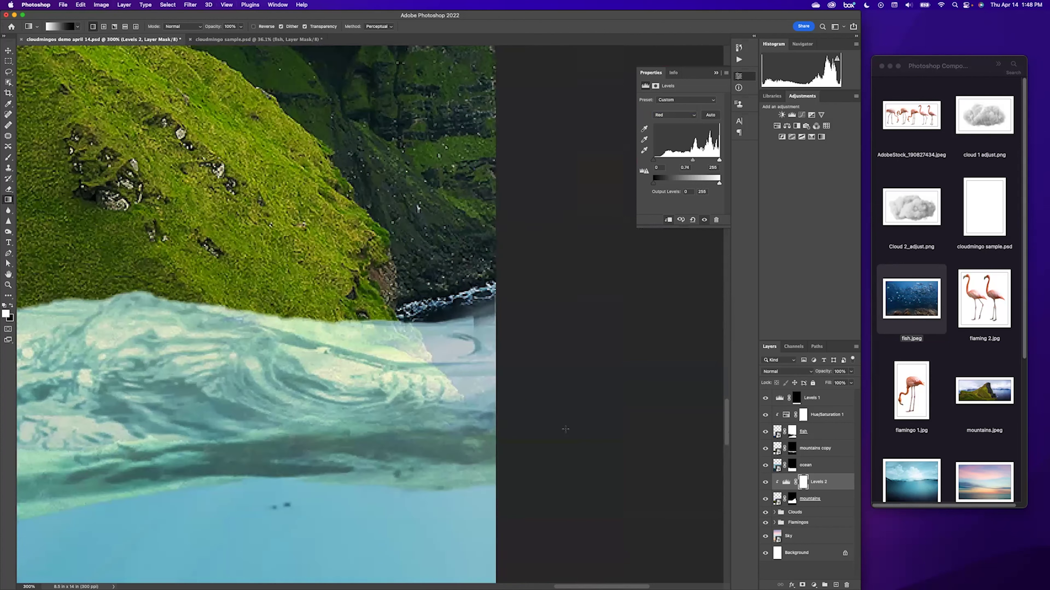
- Choose a smaller brush on the mountains copy mask and compare the waterline with that mask disabled and enabled
{"action": "left_click", "coordinate": [792, 449]}
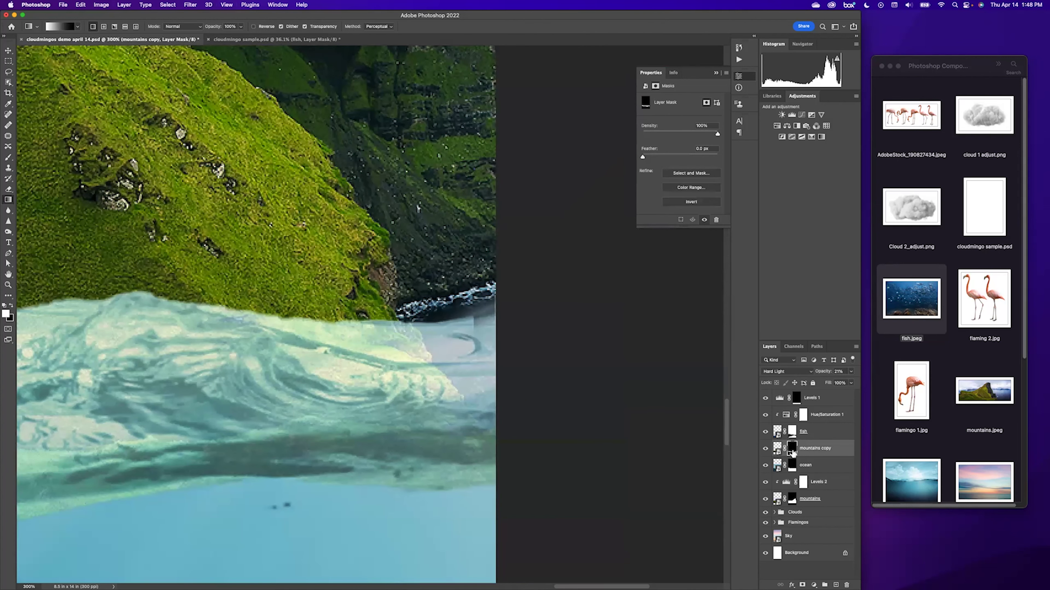
{"action": "key", "text": "b"}
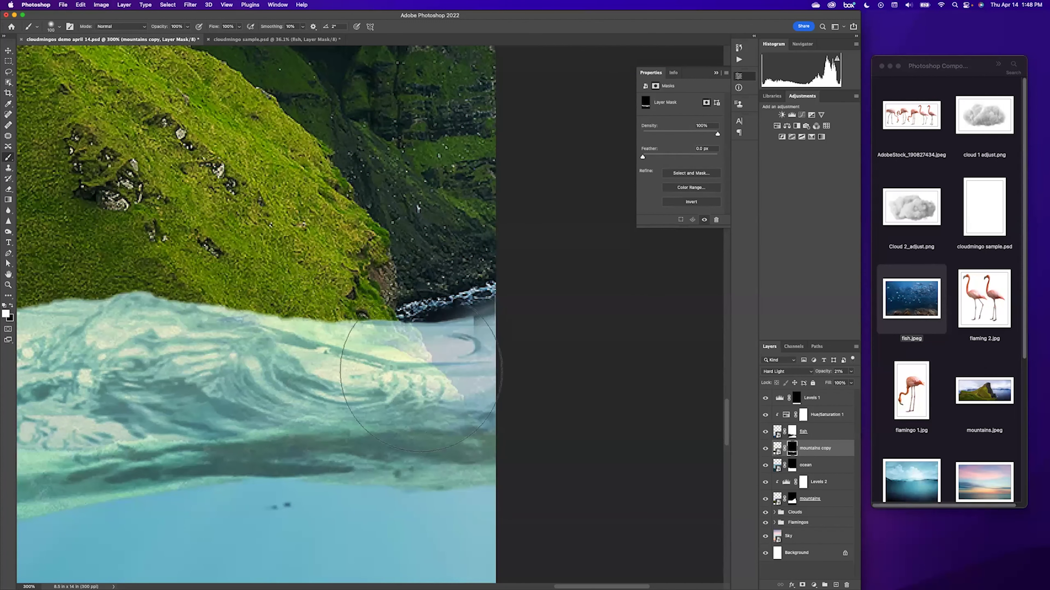
{"action": "key", "text": "bracketleft"}
{"action": "key", "text": "bracketleft"}
{"action": "key", "text": "bracketleft"}
{"action": "key", "text": "bracketleft"}
{"action": "key", "text": "bracketleft"}
{"action": "left_click", "coordinate": [792, 449], "text": "shift"}
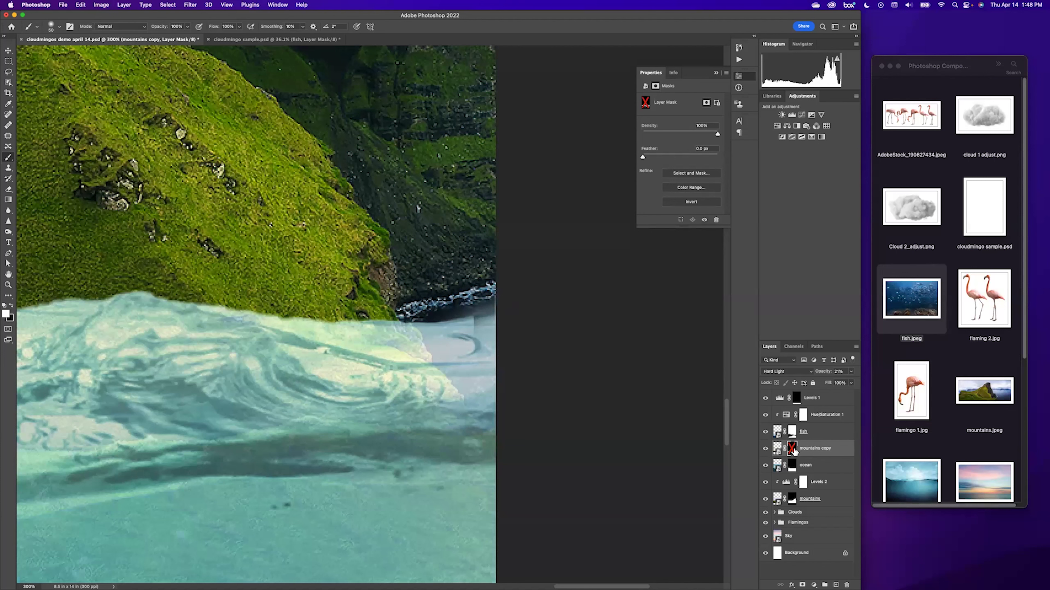
{"action": "left_click", "coordinate": [792, 448], "text": "shift"}
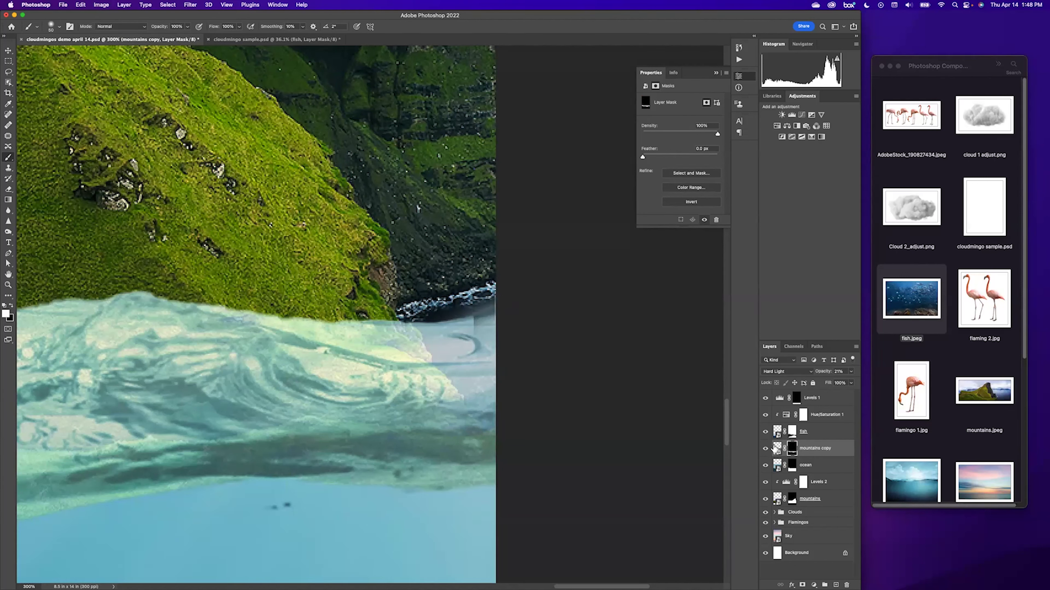
- View the mountains copy mask alone, return to the image and try the Clone Stamp tool on the layer's content
{"action": "double_click", "coordinate": [785, 449]}
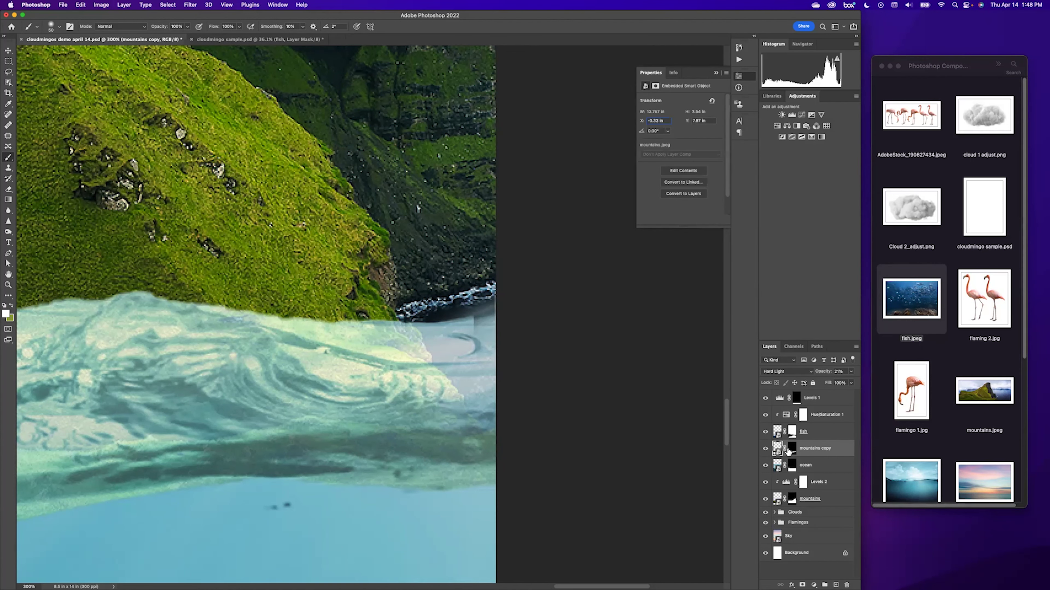
{"action": "left_click", "coordinate": [828, 162]}
{"action": "left_click", "coordinate": [792, 449], "text": "alt"}
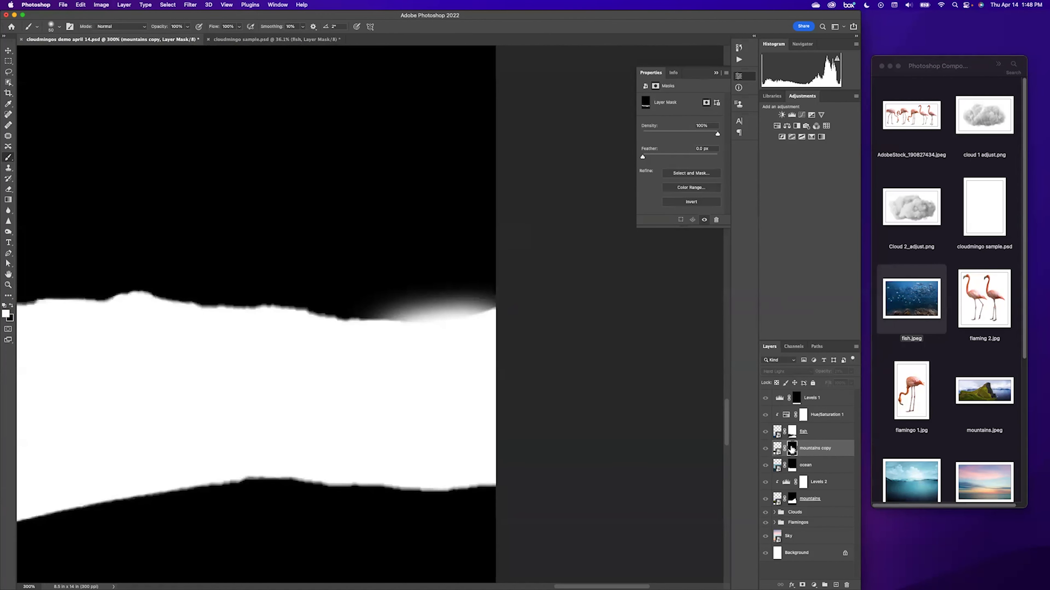
{"action": "left_click", "coordinate": [792, 449], "text": "alt"}
{"action": "key", "text": "s"}
{"action": "left_click", "coordinate": [777, 449]}
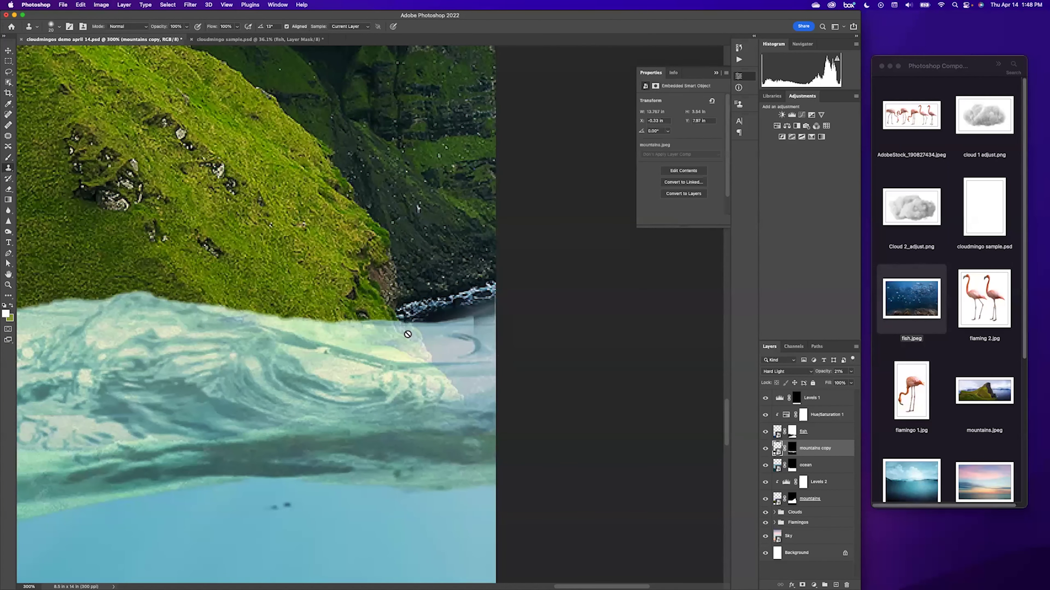
- Add a Levels adjustment clipped to the flamingo 1 legs layer, with black input 13 and midtones 0.79
{"action": "key", "text": "super+0"}
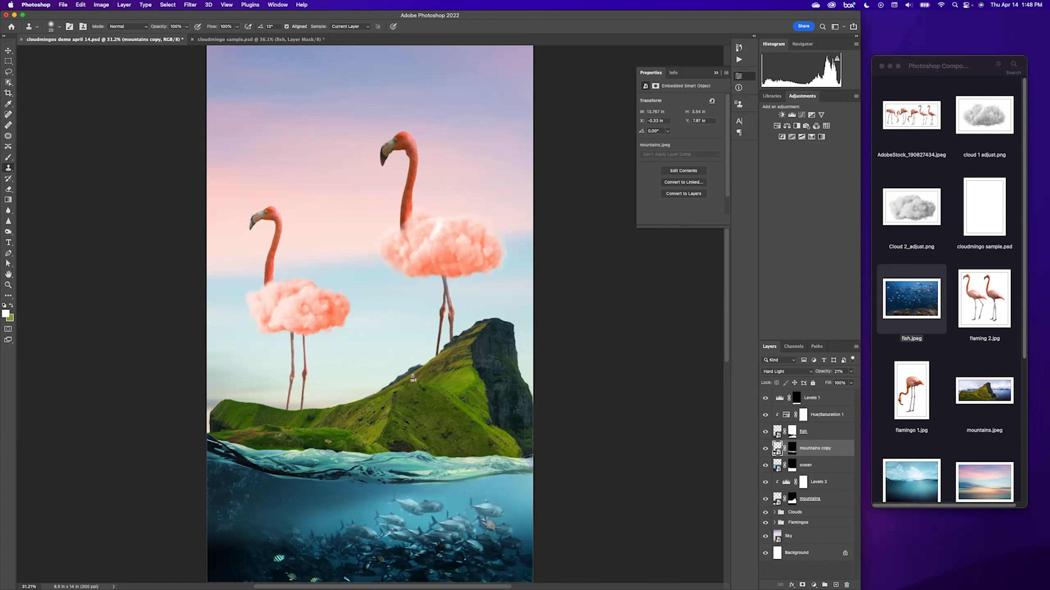
{"action": "key", "text": "v"}
{"action": "left_click", "coordinate": [298, 368]}
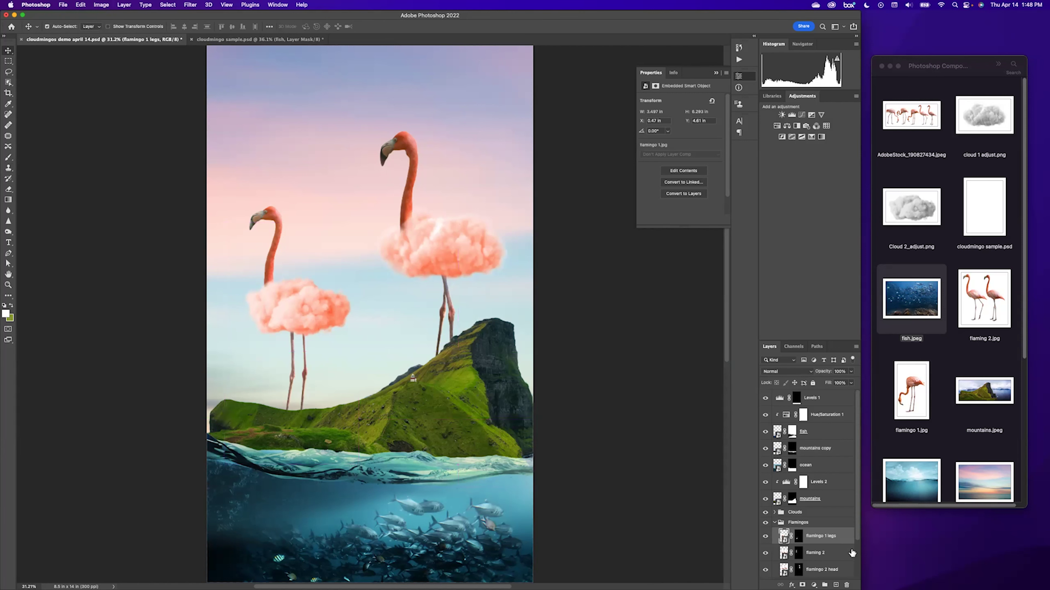
{"action": "left_click", "coordinate": [791, 115]}
{"action": "left_click", "coordinate": [667, 217]}
{"action": "left_click_drag", "start_coordinate": [687, 160], "coordinate": [660, 161]}
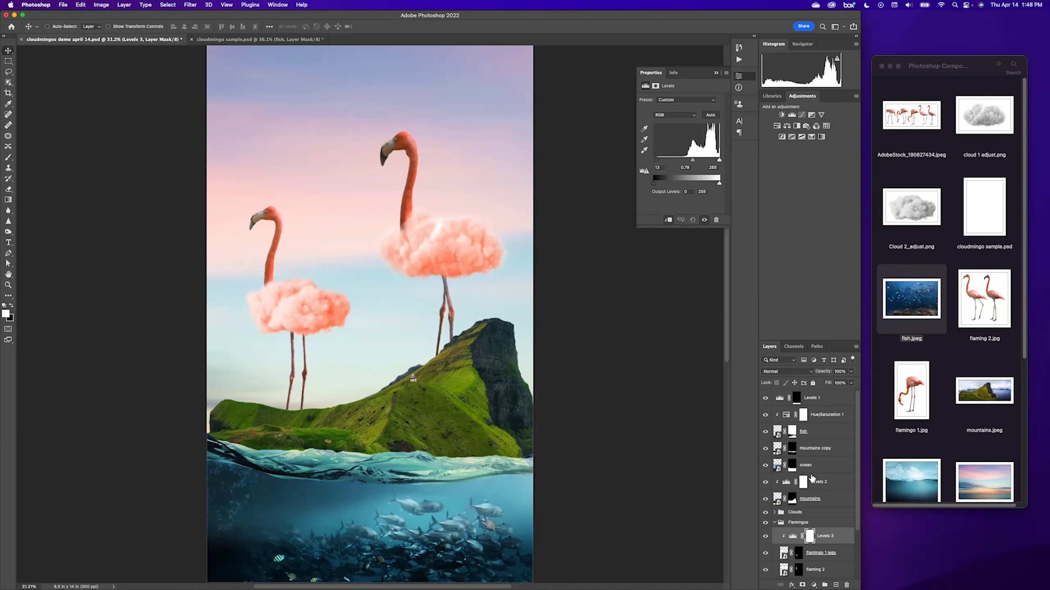
- Add a Levels adjustment clipped to the Clouds group and set its midtones to 0.63
{"action": "scroll", "coordinate": [790, 516], "scroll_direction": "down", "scroll_amount": 1}
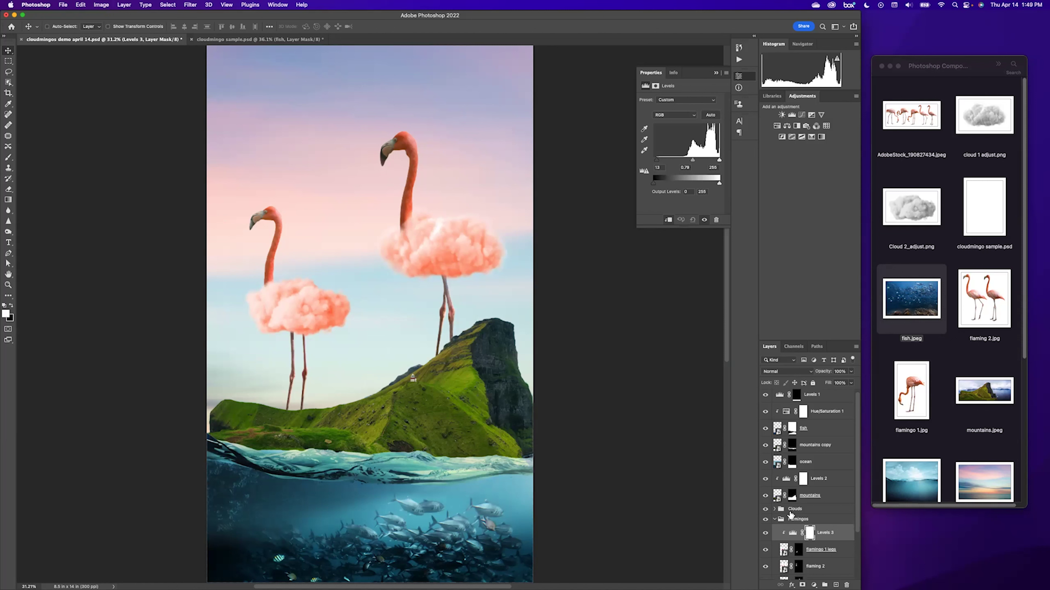
{"action": "left_click", "coordinate": [790, 511]}
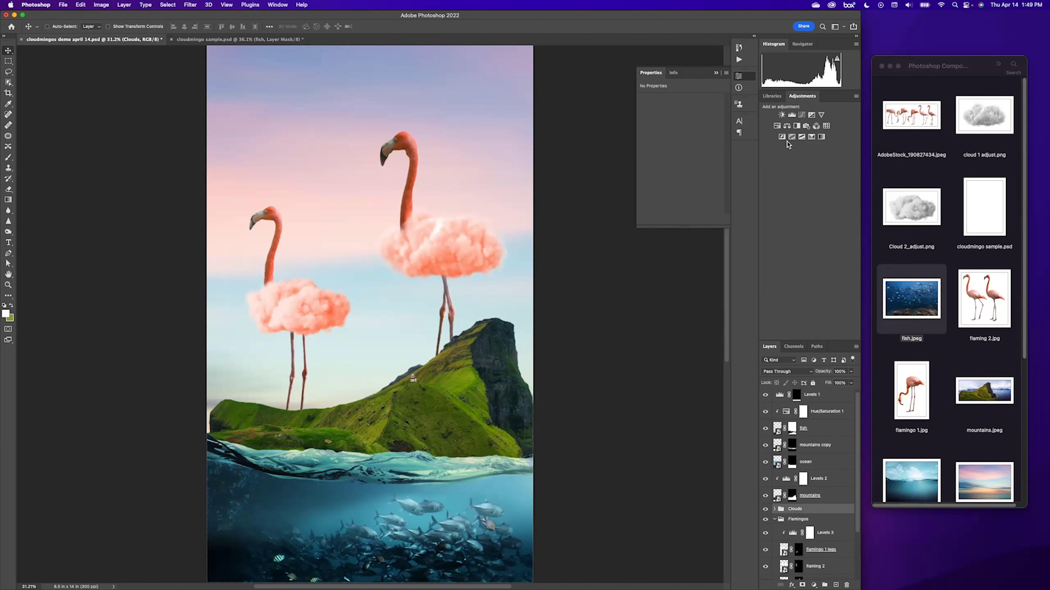
{"action": "left_click", "coordinate": [792, 115]}
{"action": "left_click", "coordinate": [668, 219]}
{"action": "left_click_drag", "start_coordinate": [687, 160], "coordinate": [697, 162]}
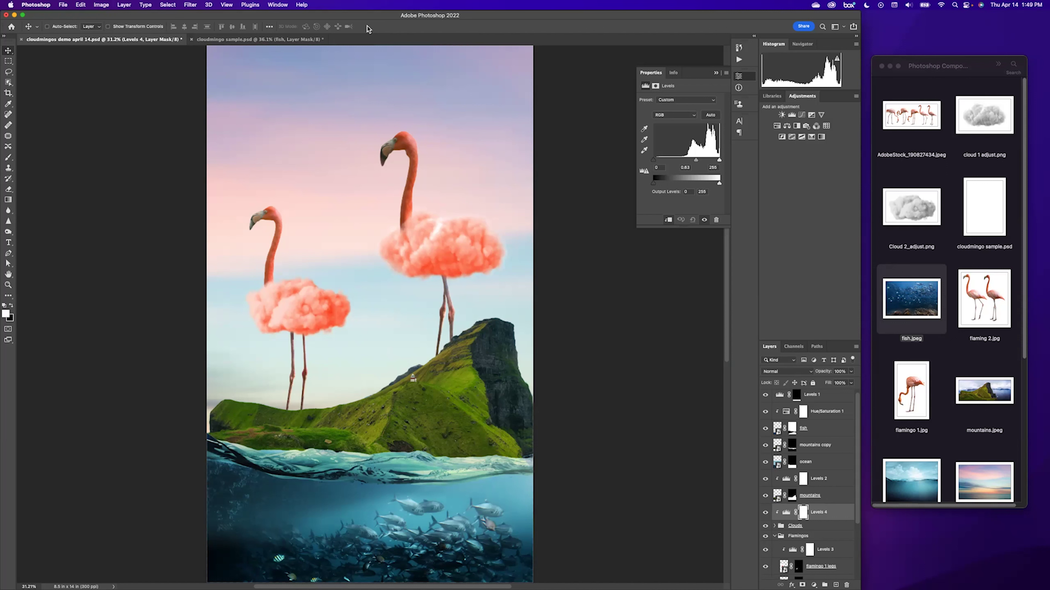
- Save the document and open the Export As settings for the composite
{"action": "key", "text": "super+s"}
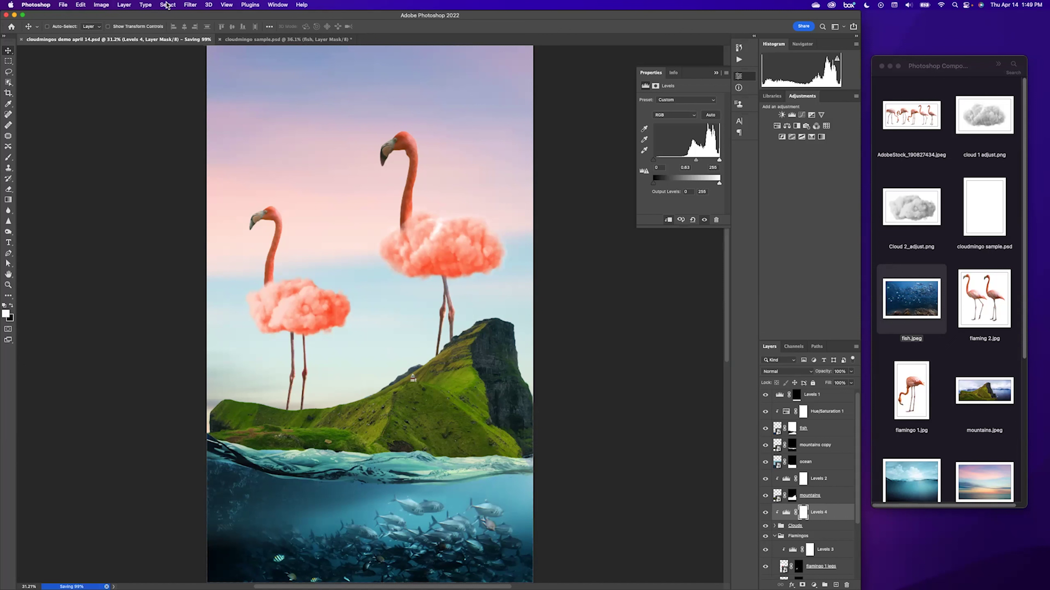
{"action": "left_click", "coordinate": [64, 5]}
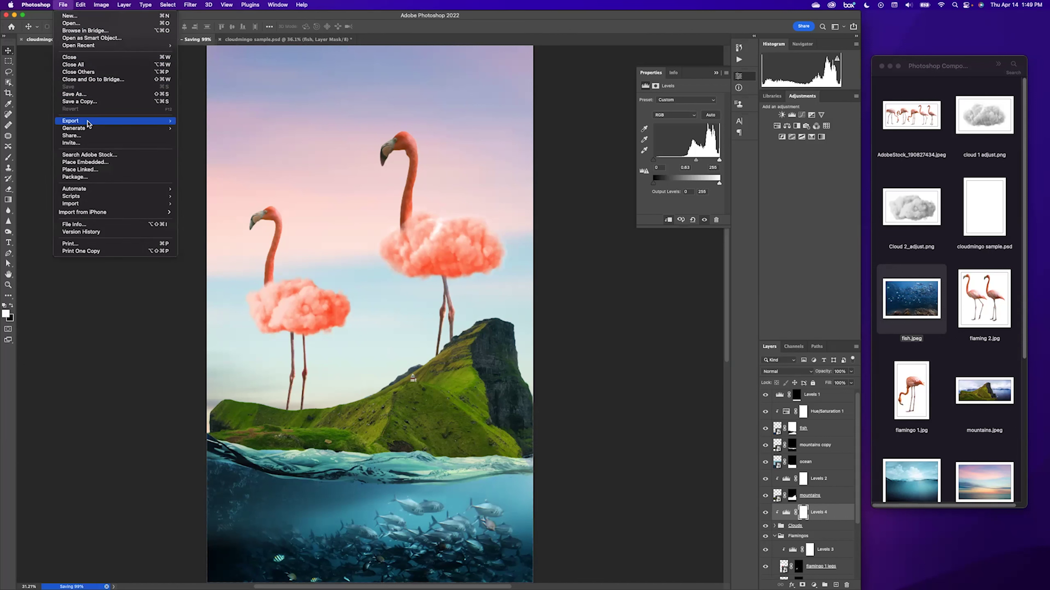
{"action": "mouse_move", "coordinate": [89, 121]}
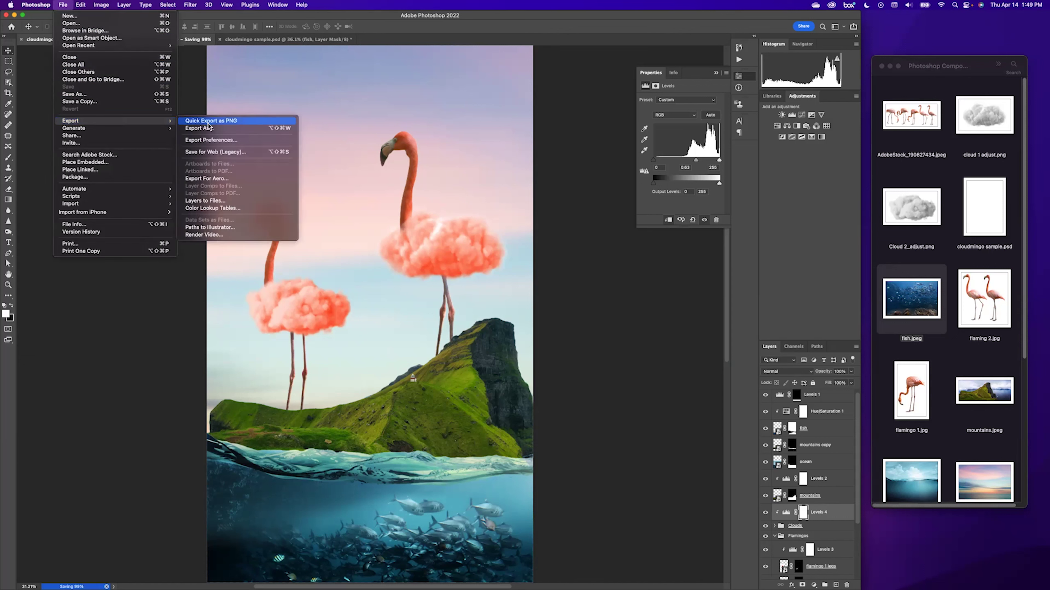
{"action": "left_click", "coordinate": [228, 129]}
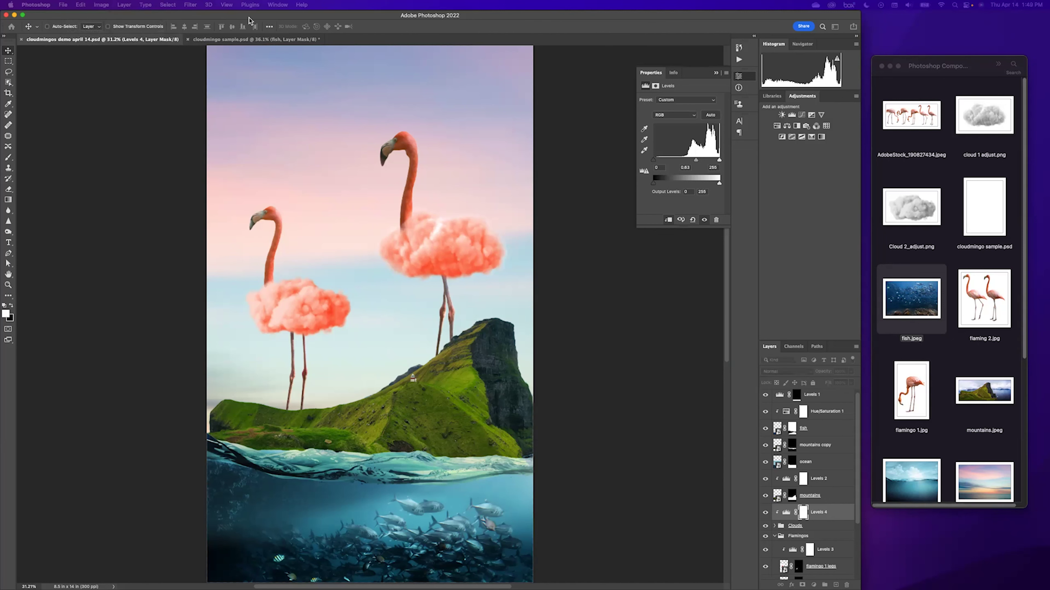
{"action": "mouse_move", "coordinate": [114, 16]}
{"action": "left_mouse_down"}
{"action": "mouse_move", "coordinate": [324, 327]}
{"action": "mouse_move", "coordinate": [114, 6]}
{"action": "left_mouse_up"}
{"action": "left_click", "coordinate": [66, 4]}
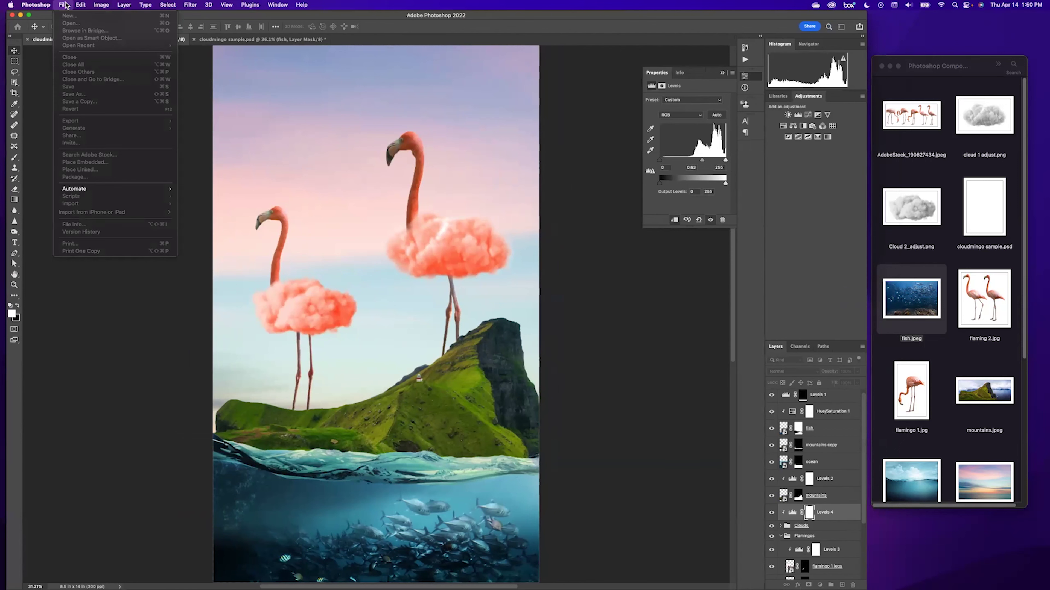
{"action": "left_click", "coordinate": [66, 5]}
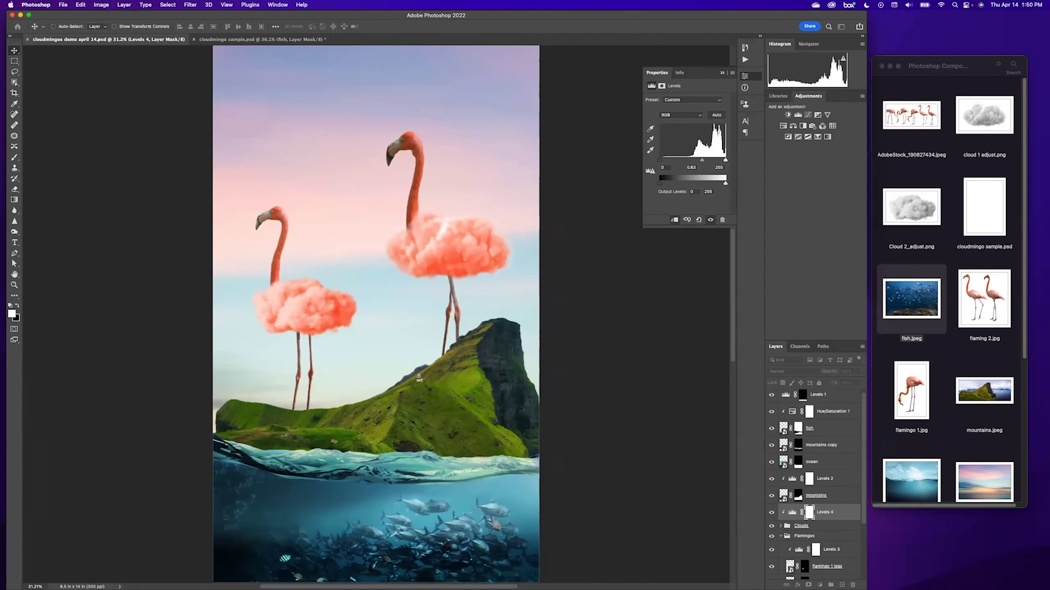
{"action": "left_click_drag", "start_coordinate": [285, 43], "coordinate": [275, 90]}
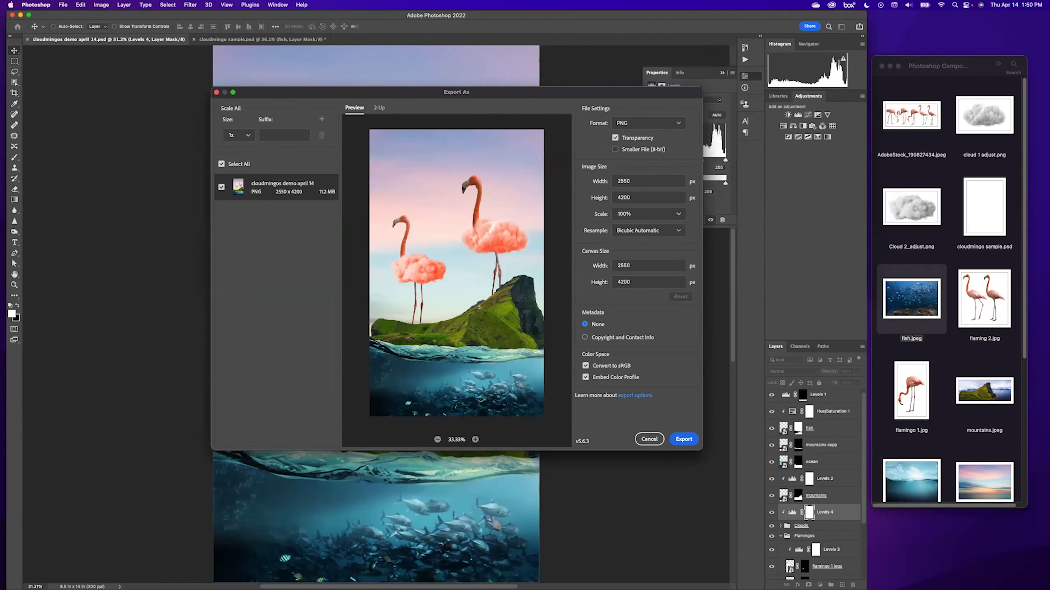
- Set the export format to JPG and the image height to 1500 px
{"action": "left_click", "coordinate": [624, 123]}
{"action": "left_click", "coordinate": [635, 155]}
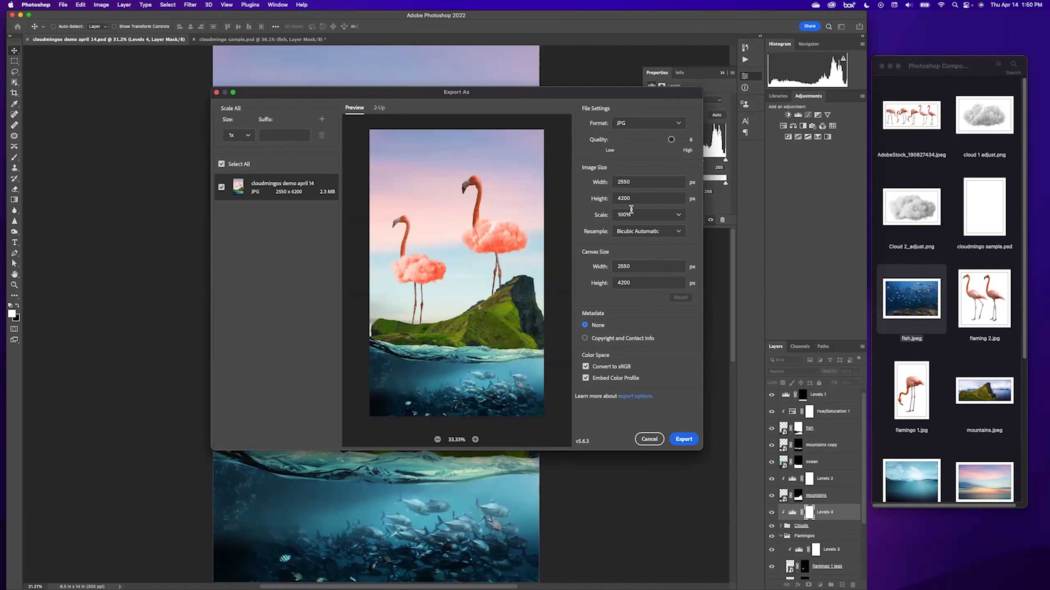
{"action": "double_click", "coordinate": [640, 200]}
{"action": "type", "text": "1500"}
{"action": "key", "text": "Tab"}
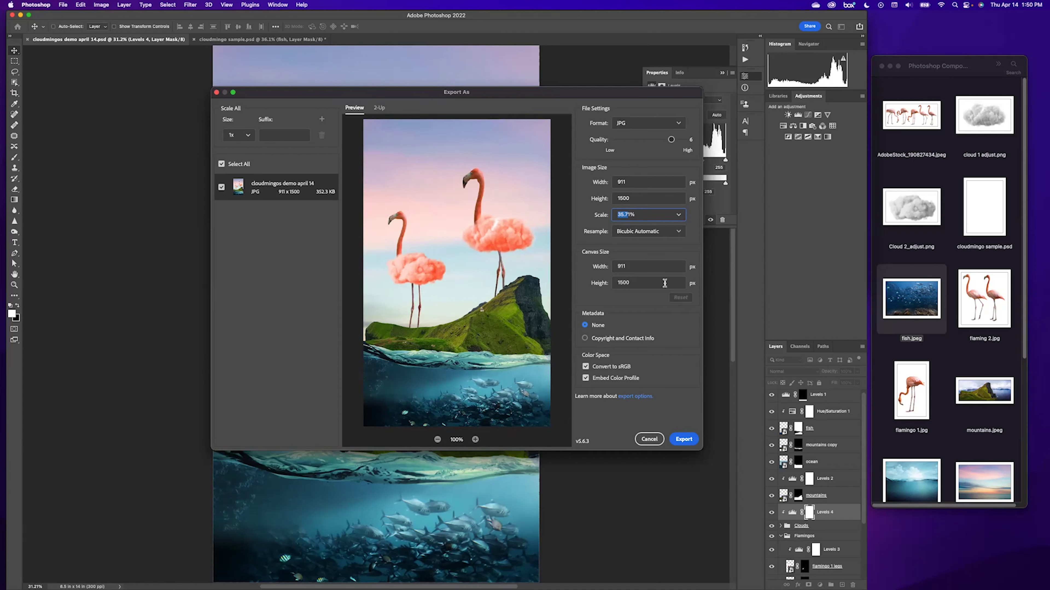
- Export the image as cloudmingos demo april 14.jpg into the Photoshop Composite 4.14.22 folder
{"action": "left_click", "coordinate": [681, 440]}
{"action": "left_click", "coordinate": [379, 144]}
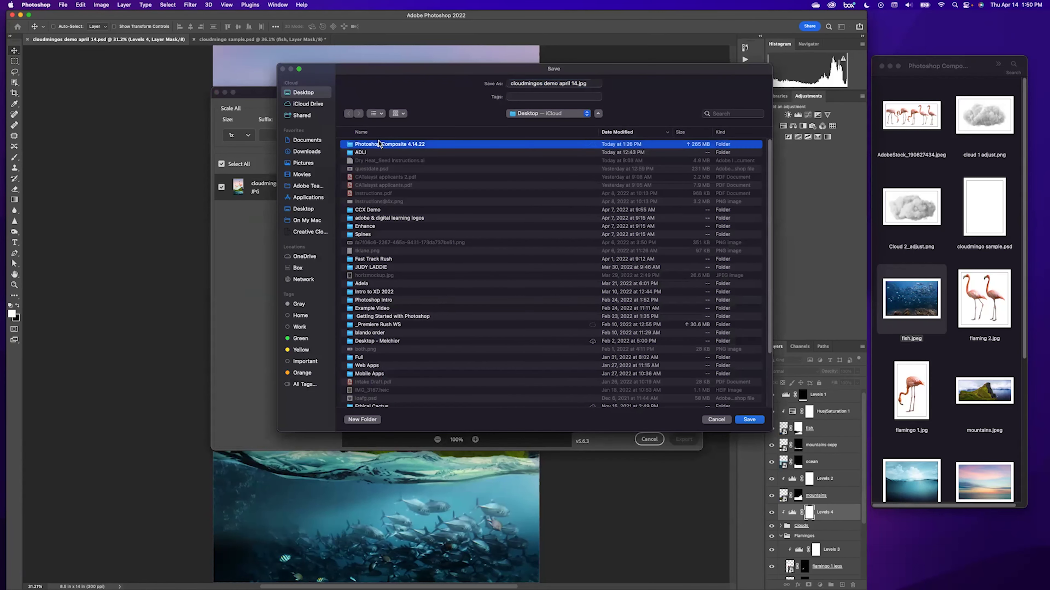
{"action": "double_click", "coordinate": [378, 143]}
{"action": "left_click", "coordinate": [749, 420]}
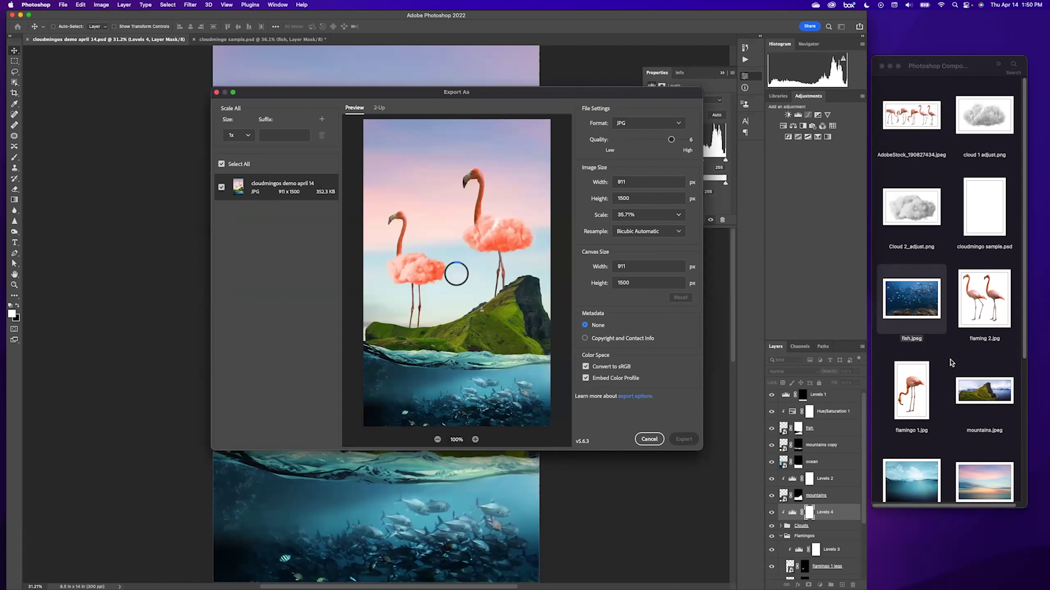
- Switch to the Finder window of the project folder, enlarge it and preview cloudmingos demo april 14.jpg
{"action": "left_click", "coordinate": [947, 337]}
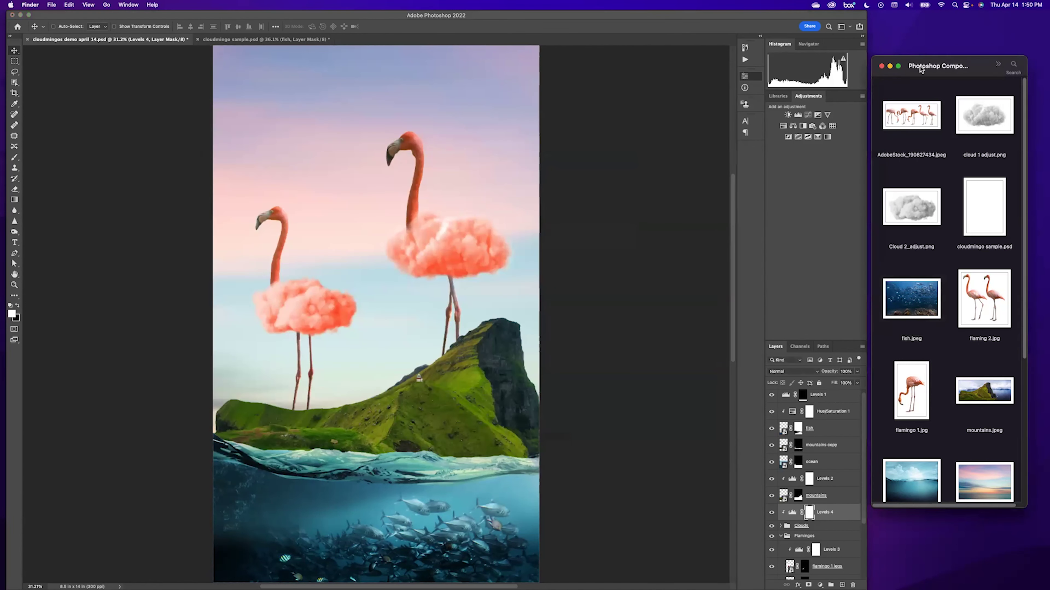
{"action": "left_click_drag", "start_coordinate": [919, 68], "coordinate": [319, 81]}
{"action": "left_click_drag", "start_coordinate": [441, 519], "coordinate": [693, 543]}
{"action": "scroll", "coordinate": [471, 488], "scroll_direction": "down", "scroll_amount": 5}
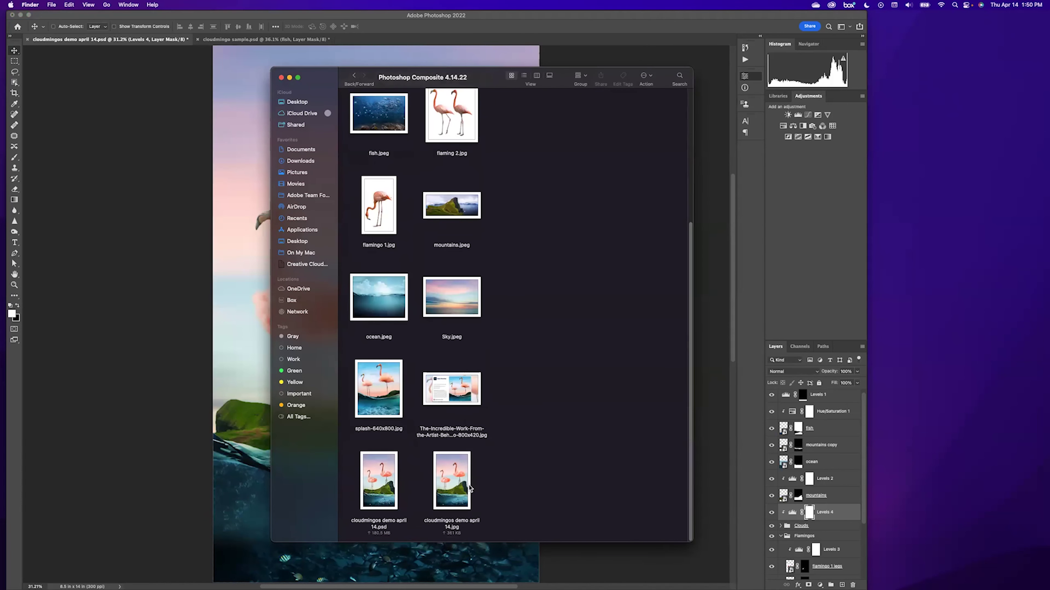
{"action": "left_click", "coordinate": [450, 486]}
{"action": "key", "text": "space"}
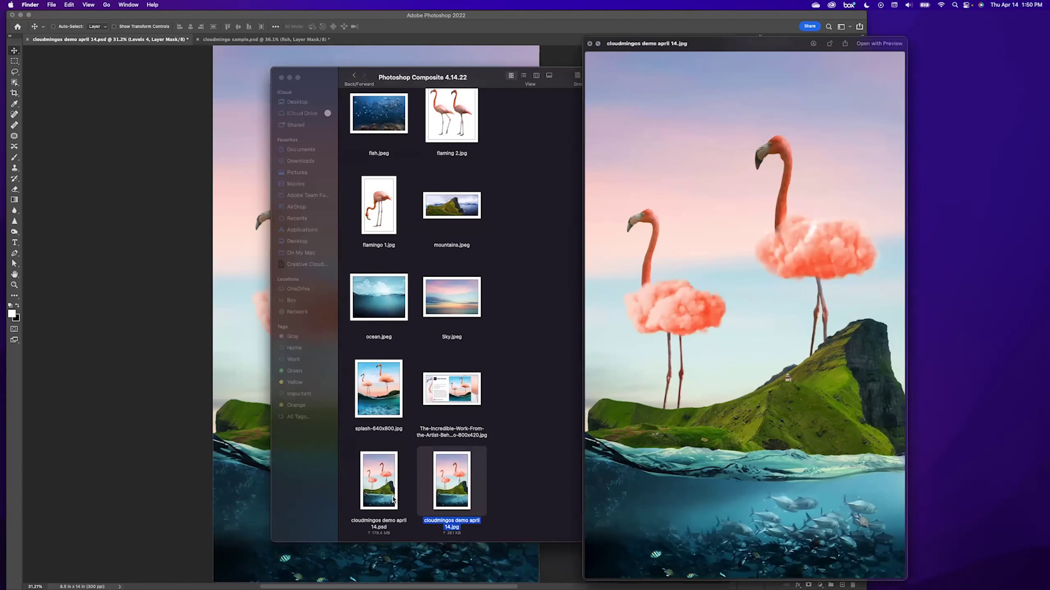
- Compare the previews of the exported JPG and the cloudmingos demo april 14.psd file, and close the preview
{"action": "left_click", "coordinate": [391, 496]}
{"action": "key", "text": "Right"}
{"action": "key", "text": "Left"}
{"action": "key", "text": "Right"}
{"action": "key", "text": "Left"}
{"action": "key", "text": "Right"}
{"action": "key", "text": "Left"}
{"action": "key", "text": "Right"}
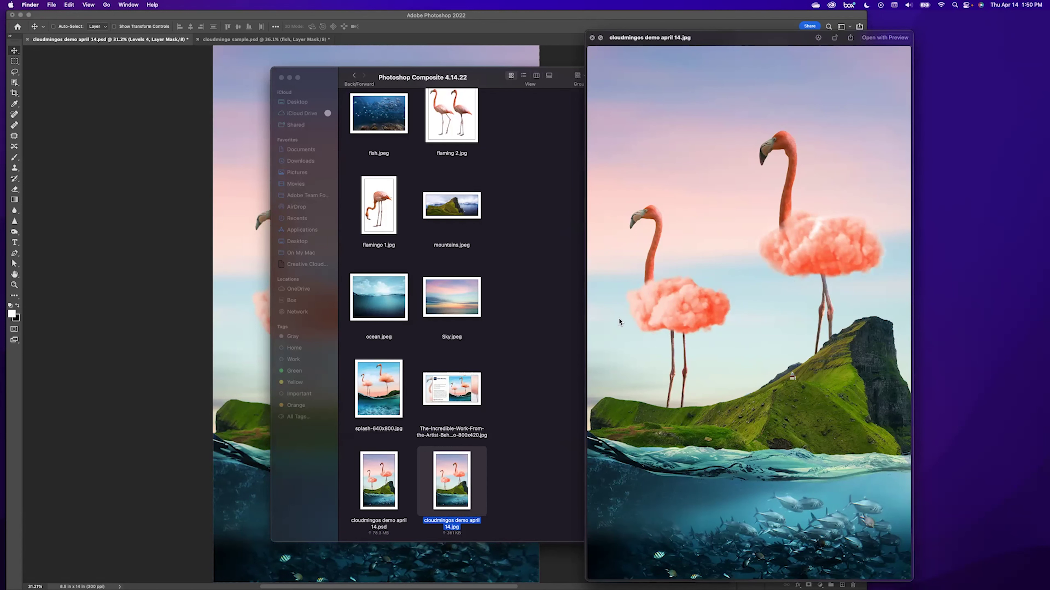
{"action": "key", "text": "space"}
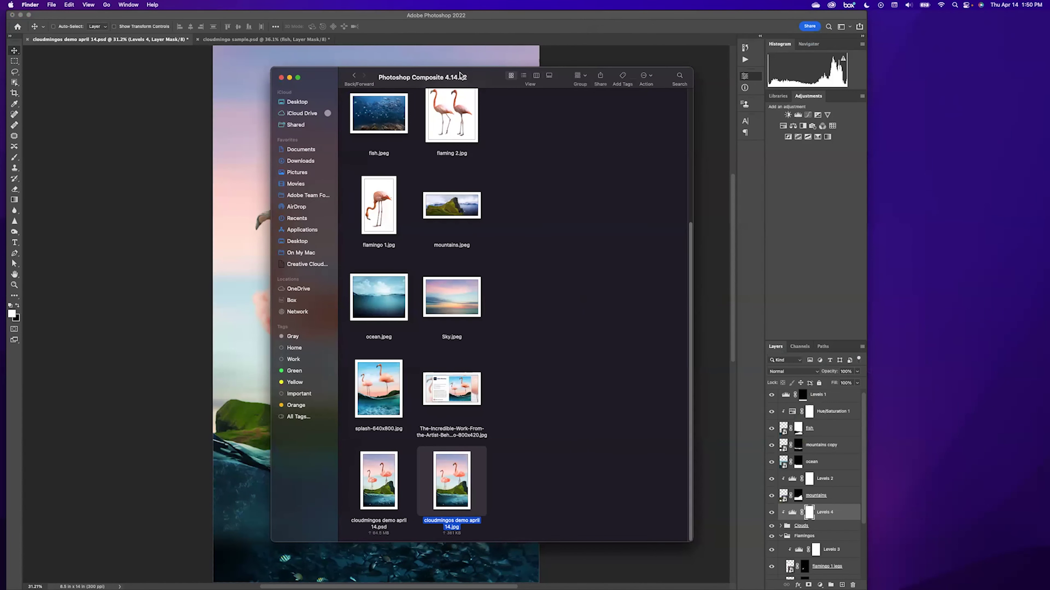
- Move the project folder window aside and switch back to the composite in Photoshop
{"action": "left_click_drag", "start_coordinate": [304, 87], "coordinate": [649, 88]}
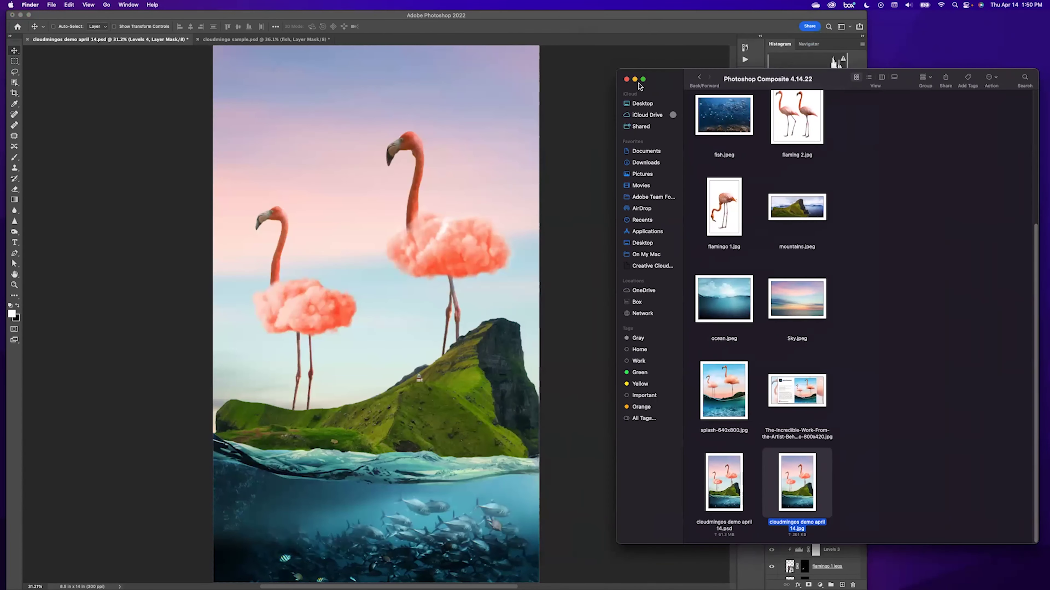
{"action": "left_click", "coordinate": [84, 158]}
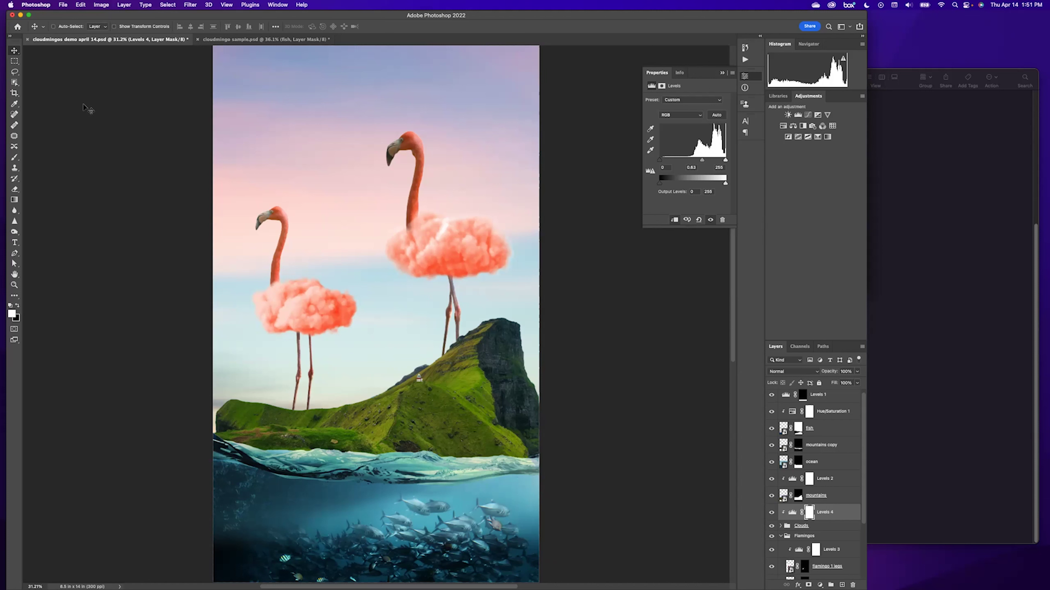
{"action": "left_click_drag", "start_coordinate": [86, 15], "coordinate": [88, 16]}
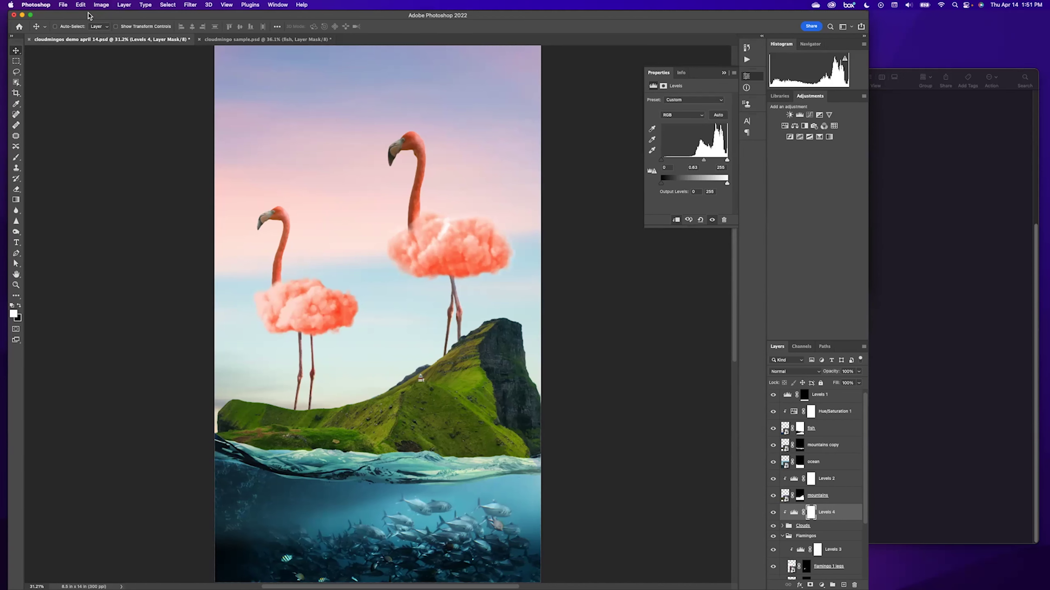